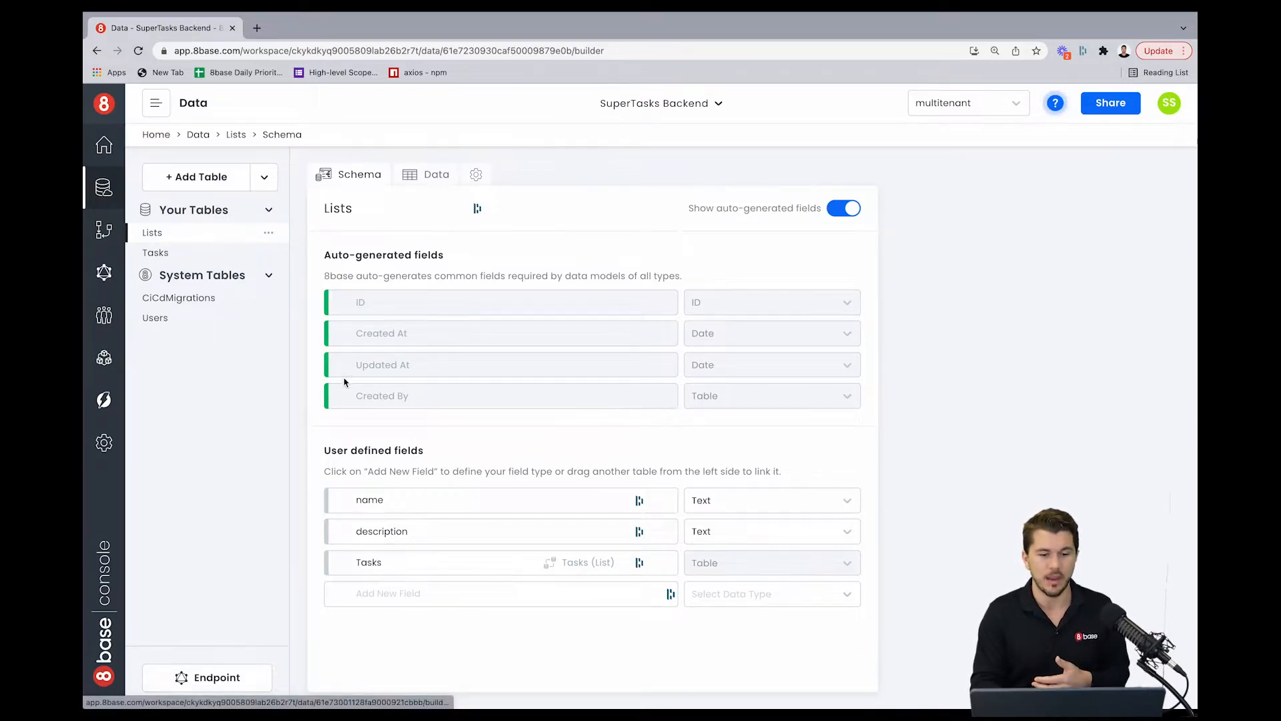
Step: Review the relation fields and schemas of the Lists, Users and Tasks tables
left_click(433, 568)
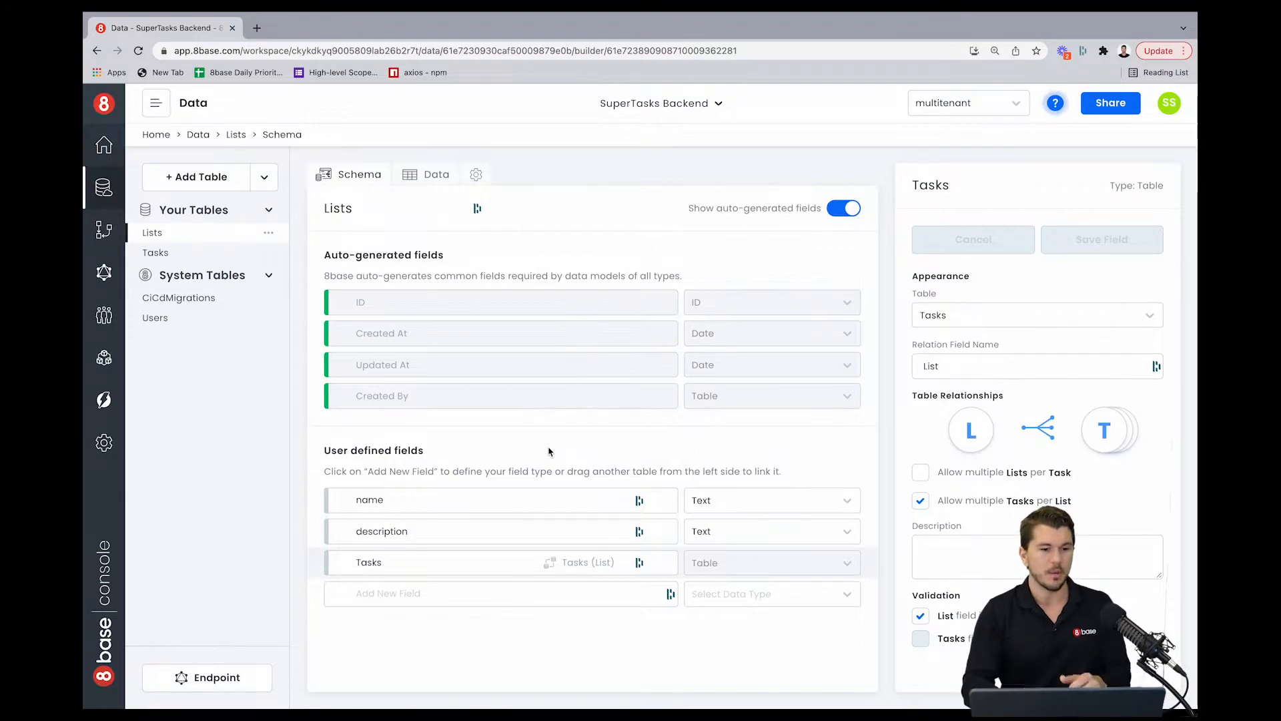
left_click(154, 318)
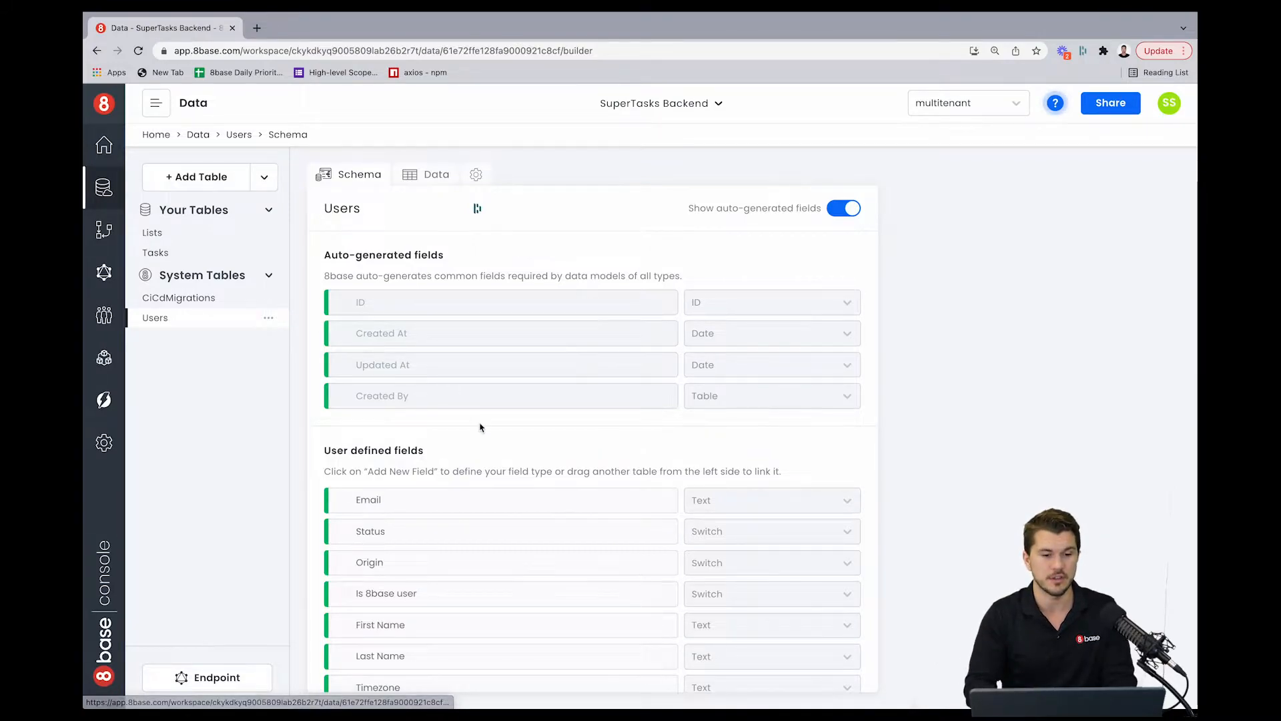
scroll(478, 426, "down", 3)
scroll(478, 426, "up", 3)
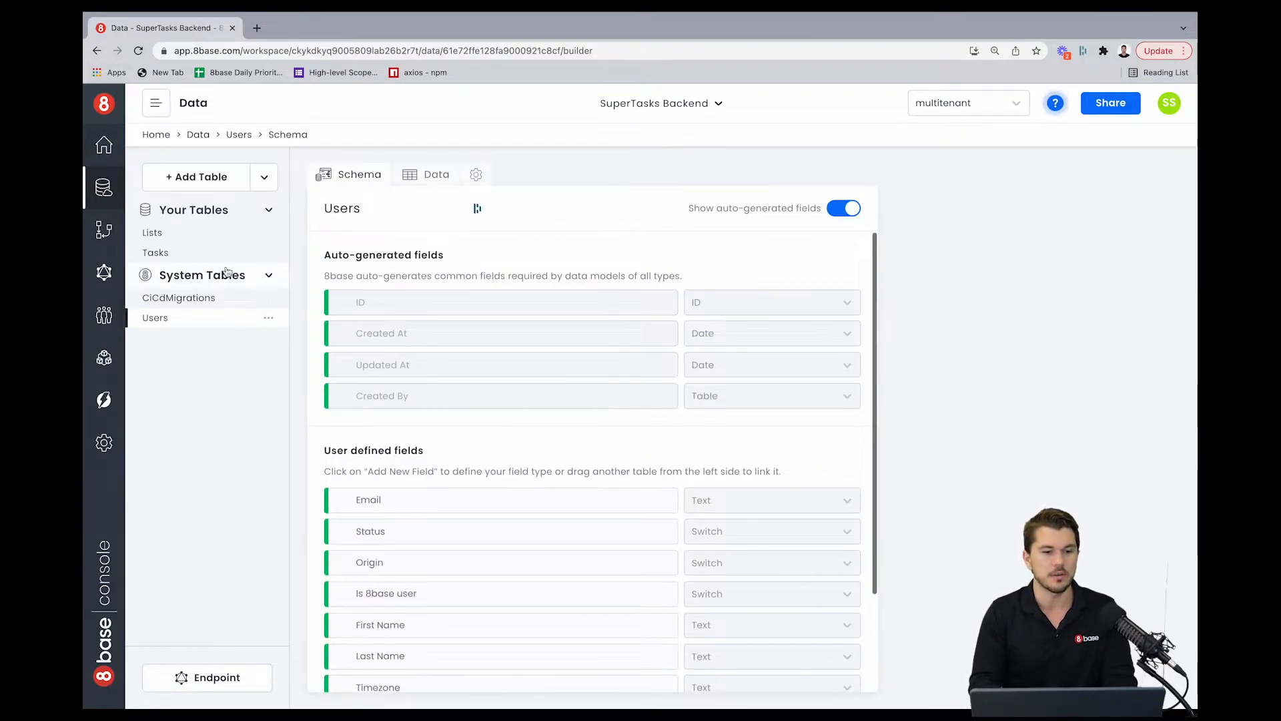
left_click(195, 251)
scroll(373, 436, "down", 1)
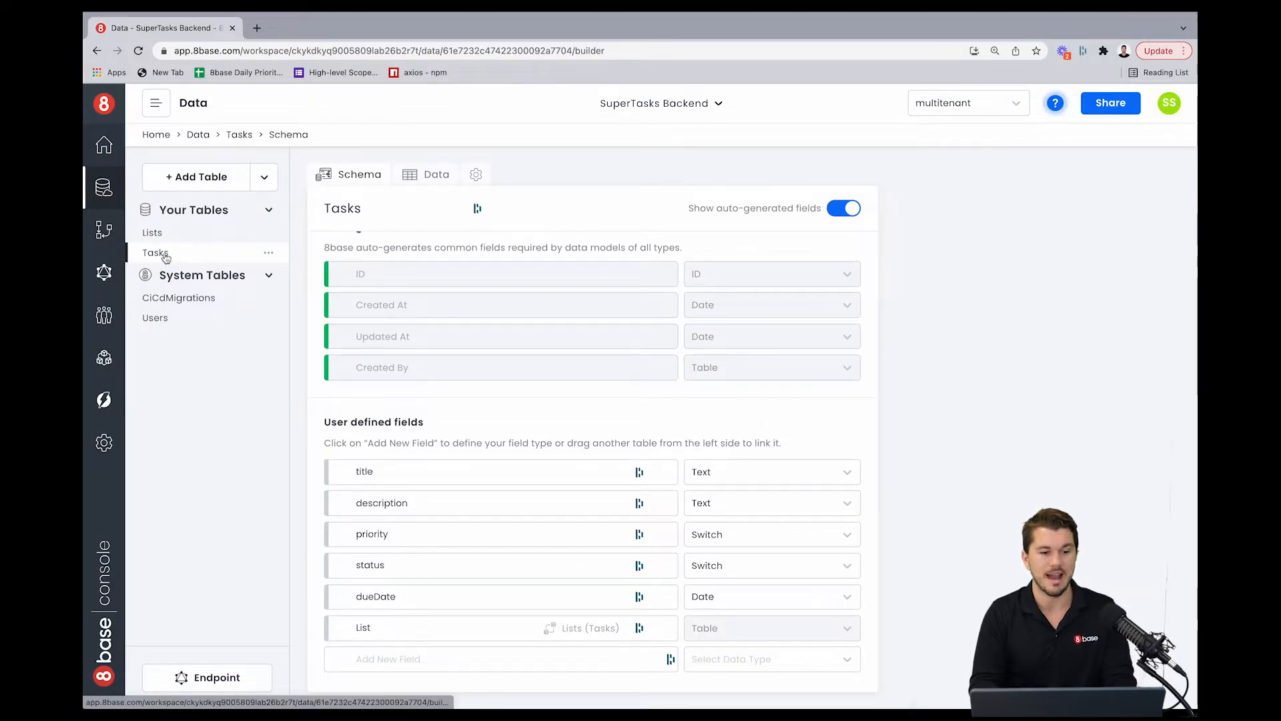
Step: Add a relation field named Owner to the Lists table that links to the Users table
left_click(207, 230)
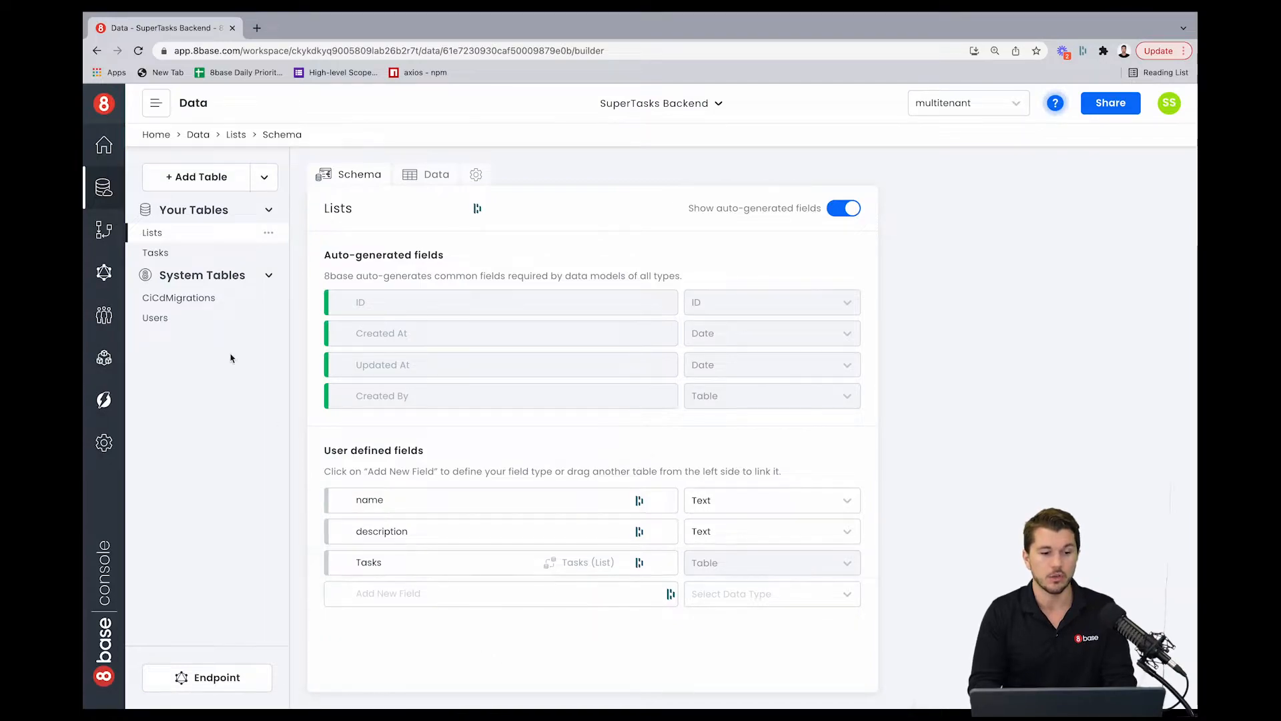
left_click_drag(174, 318, 398, 589)
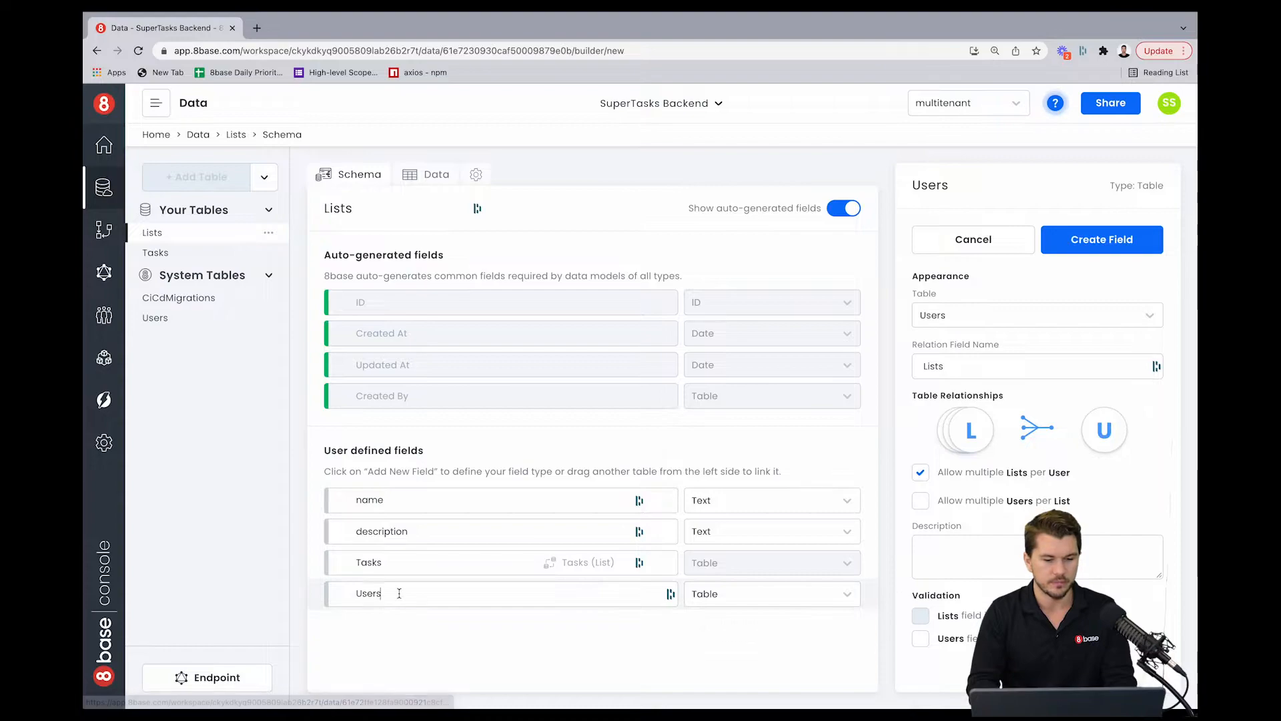
double_click(369, 593)
type("Owner")
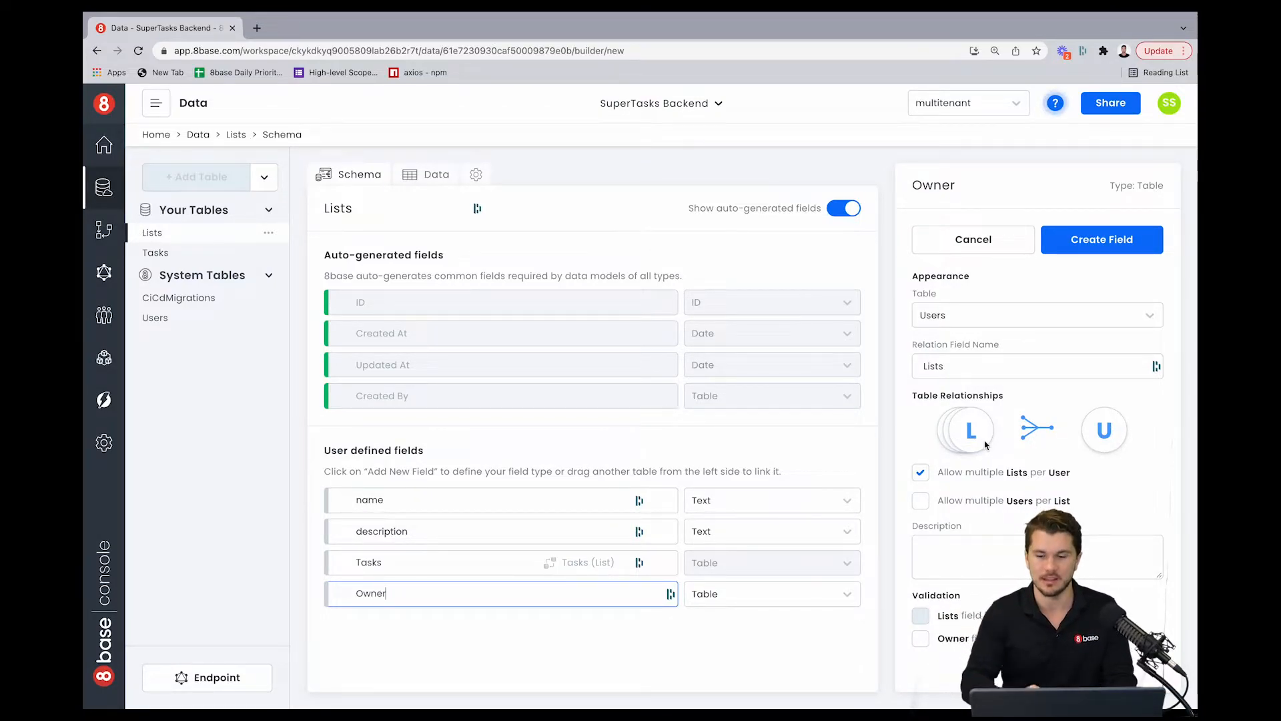
left_click(921, 640)
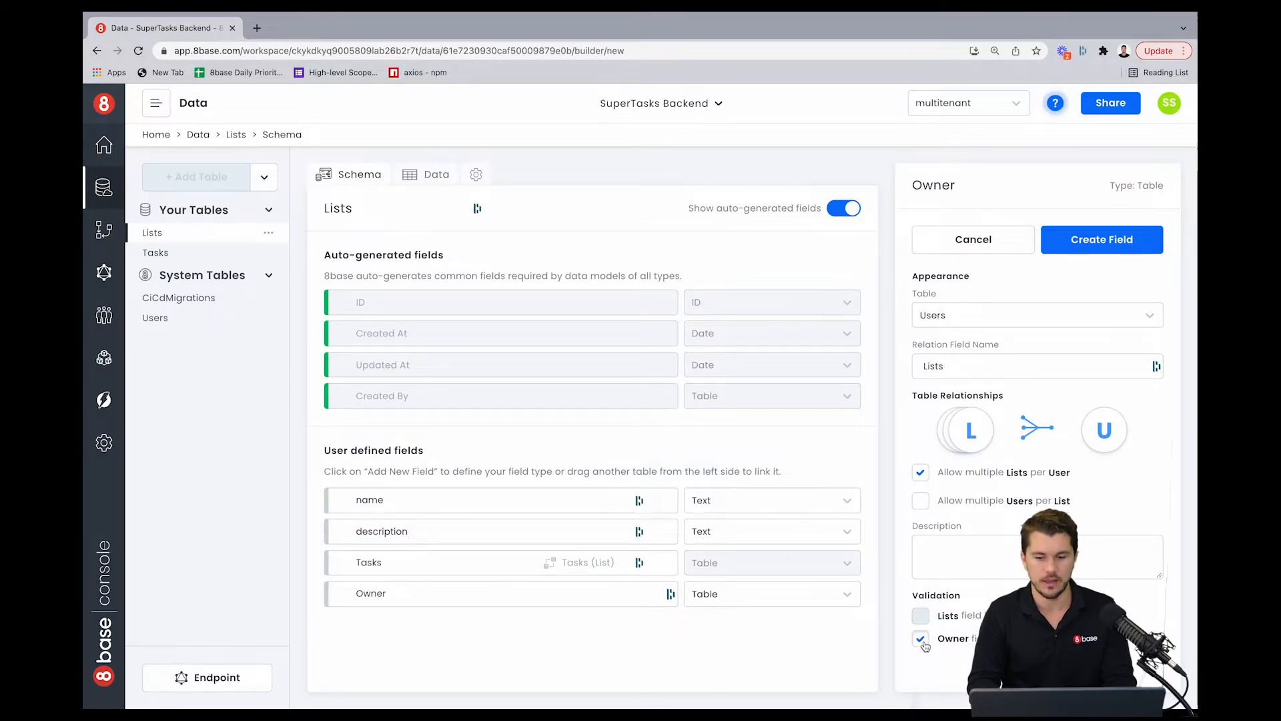
left_click(921, 640)
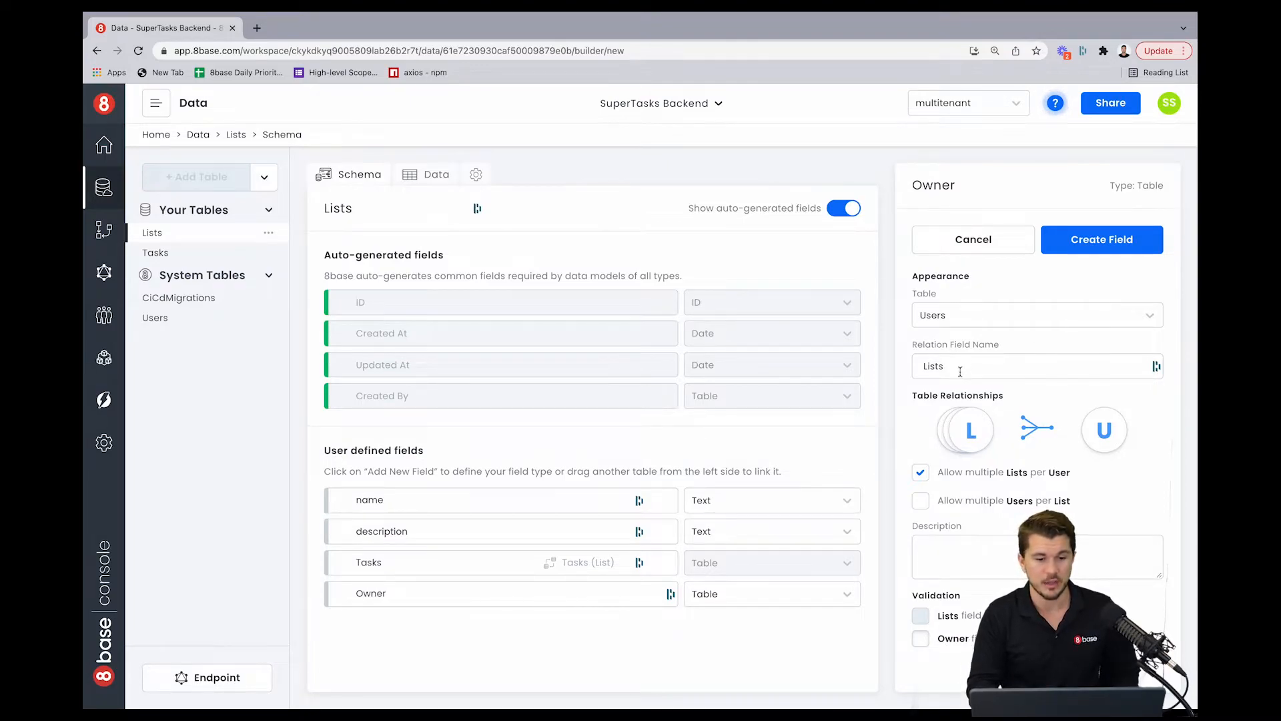
left_click(1111, 243)
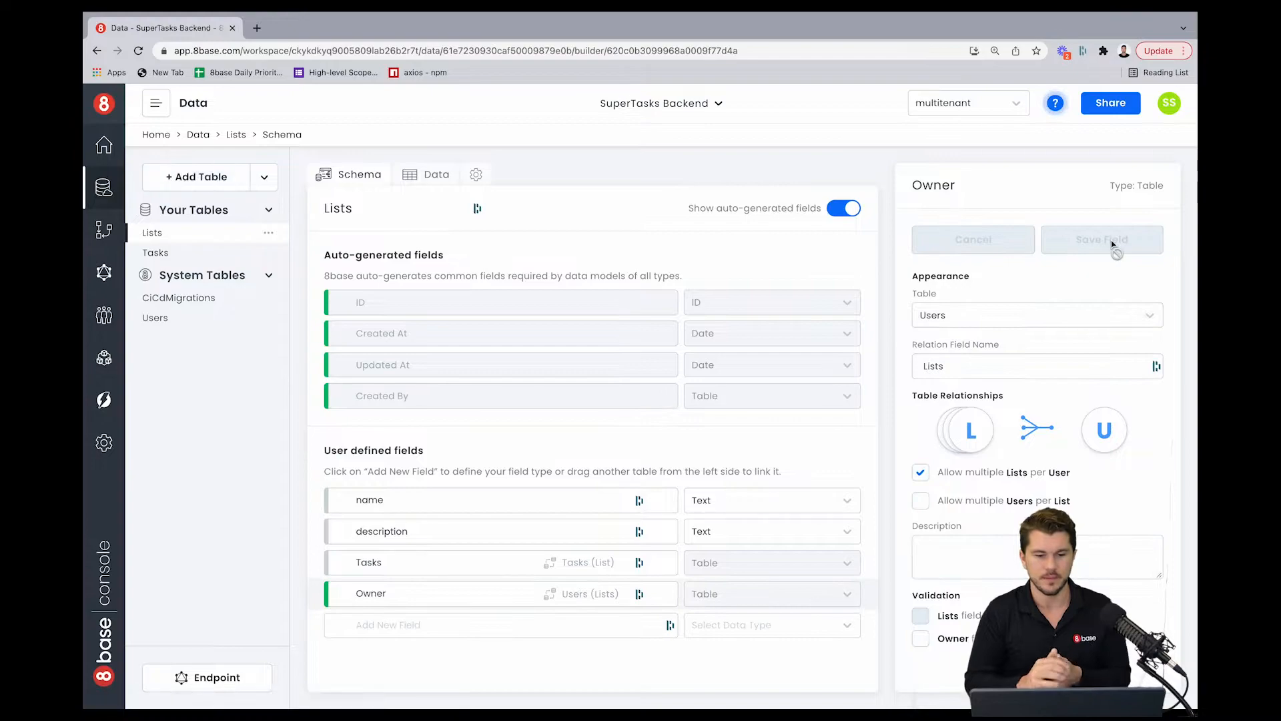
Step: In the Lists data, assign the user's e-mail account as the Owner of the Sam's List record
left_click(431, 179)
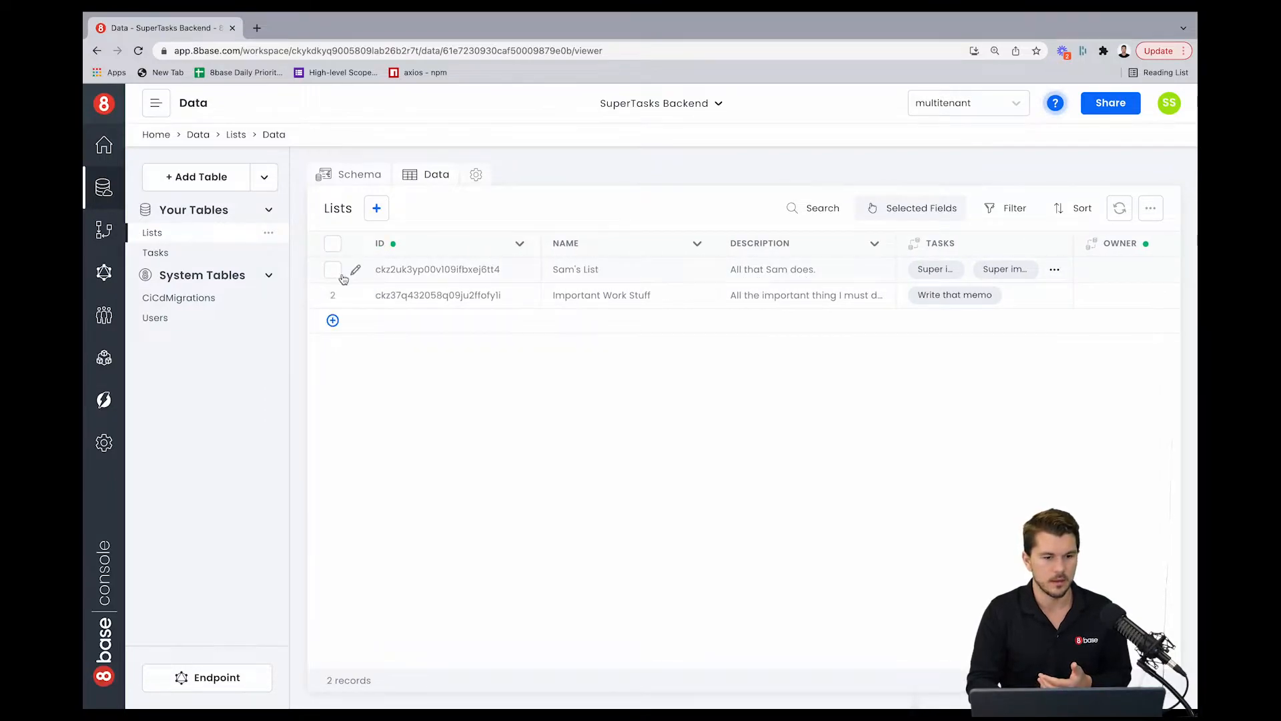
left_click(356, 270)
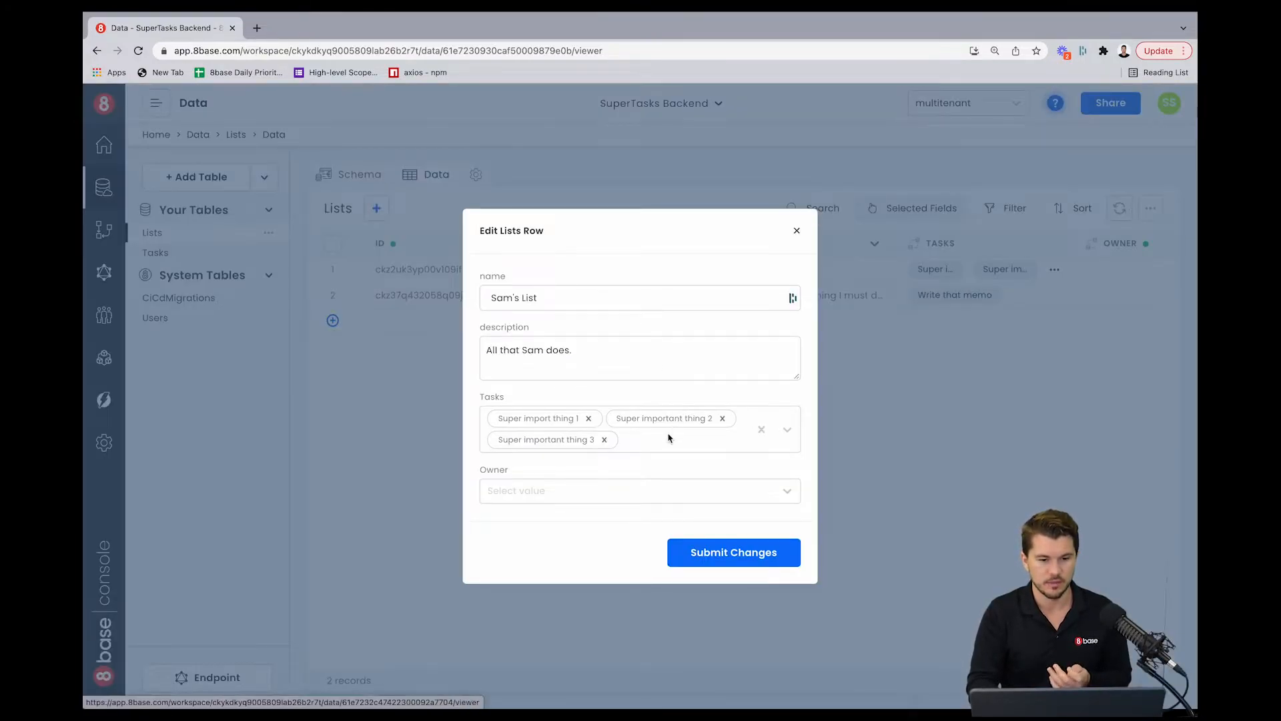
left_click(621, 492)
left_click(584, 526)
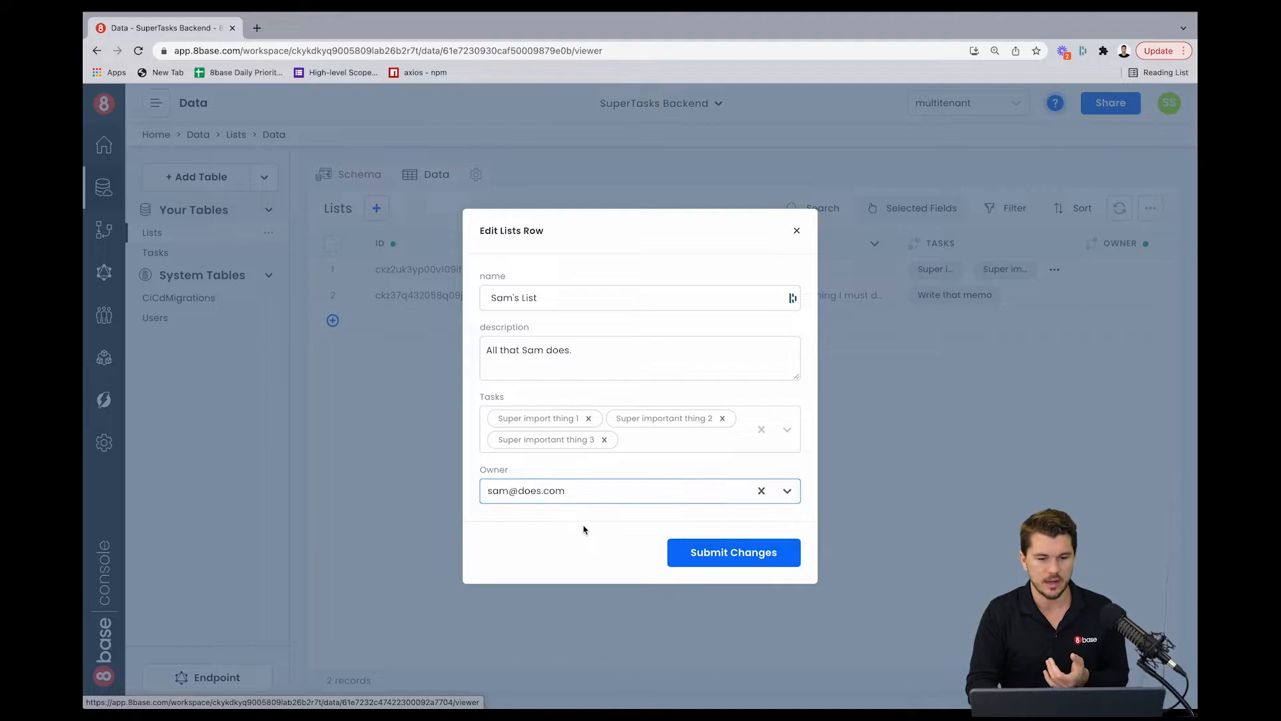
left_click(745, 551)
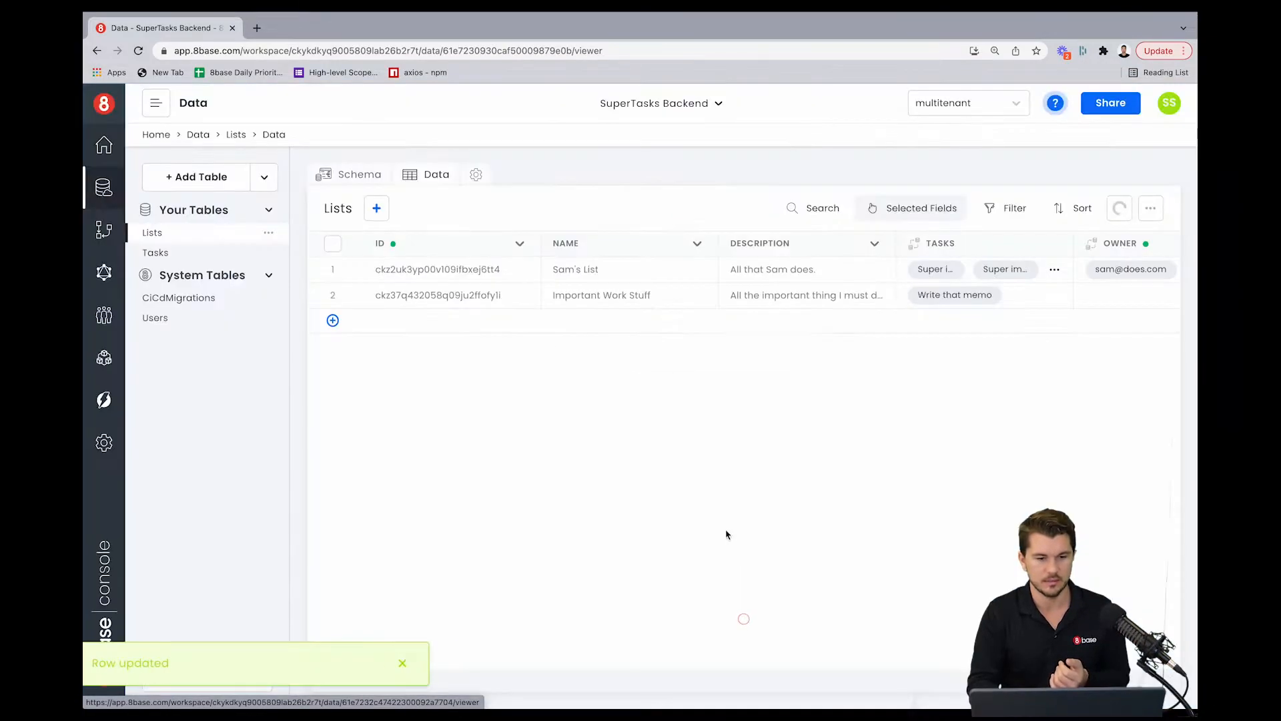
scroll(664, 296, "right", 2)
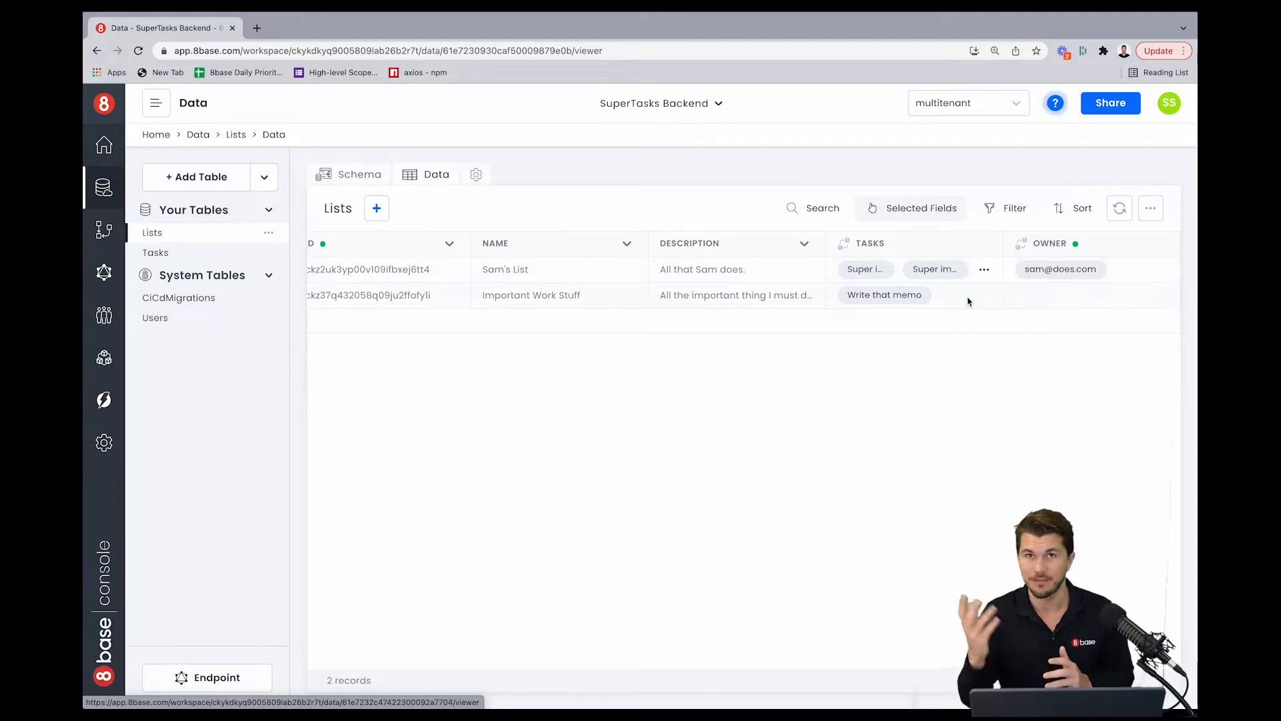
scroll(967, 297, "left", 2)
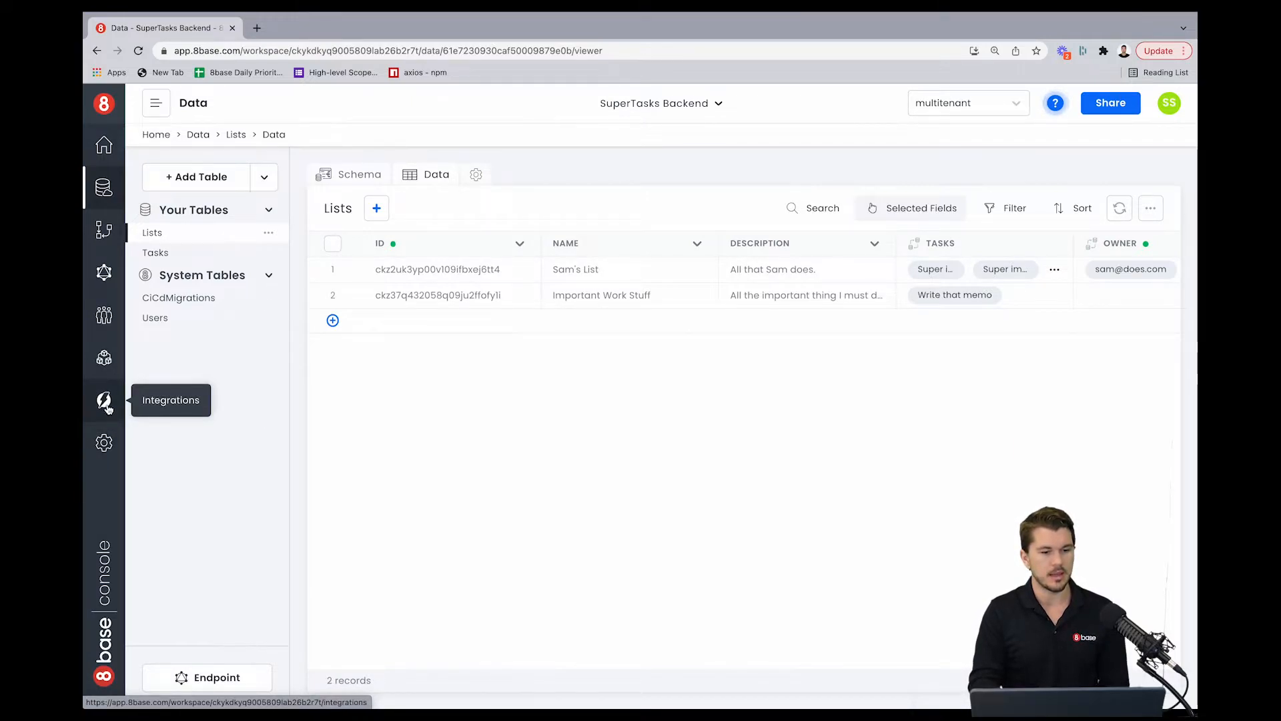
Step: Open the User role's custom read filter for the Lists table and clear the default filter
left_click(103, 358)
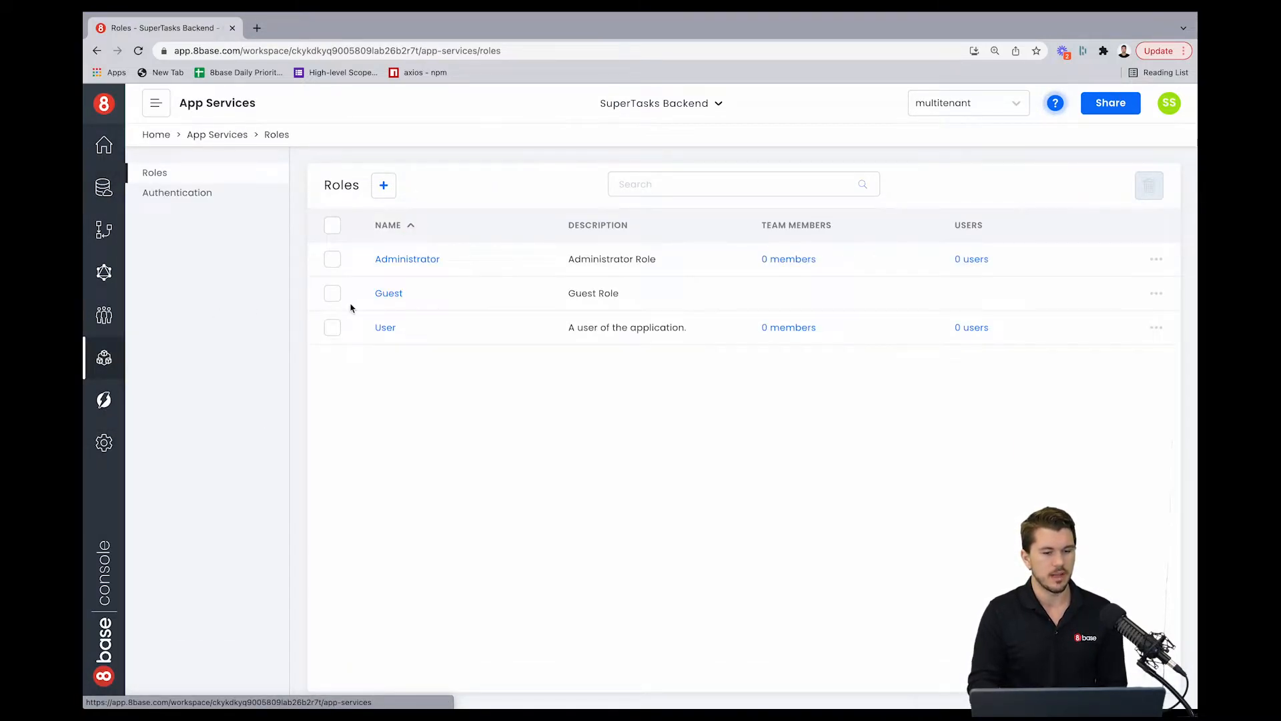
left_click(387, 328)
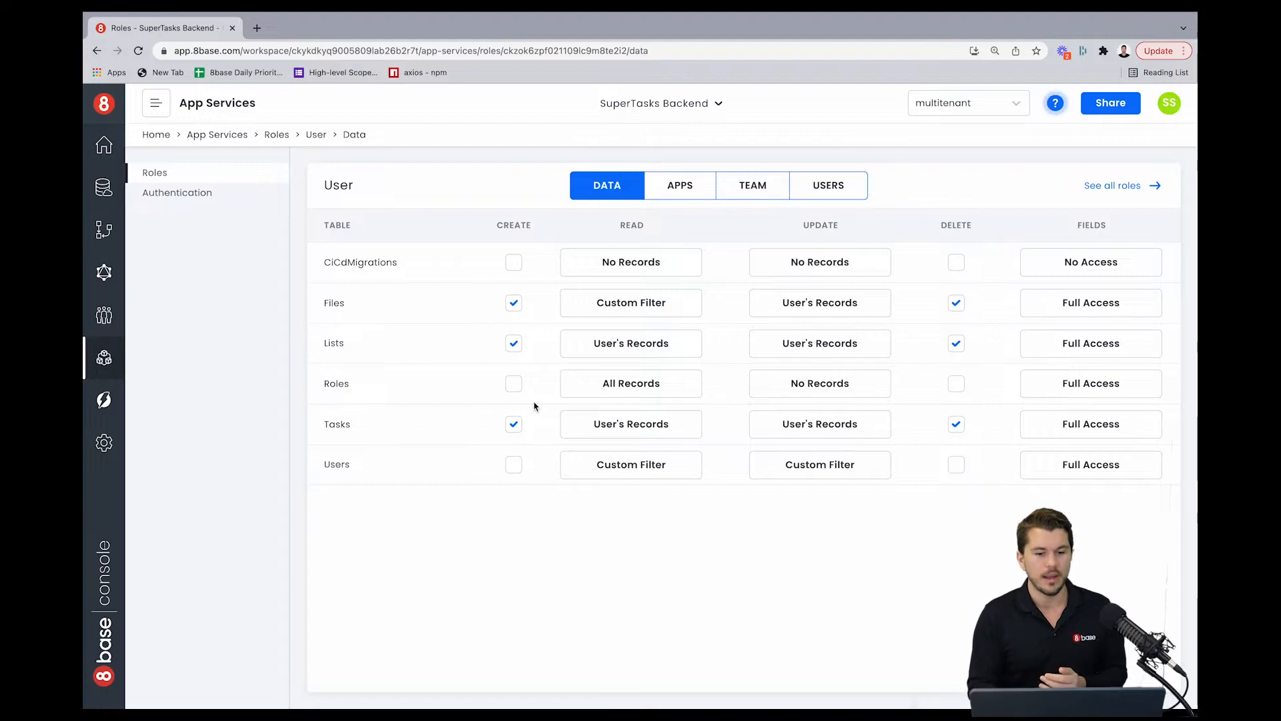
left_click(676, 351)
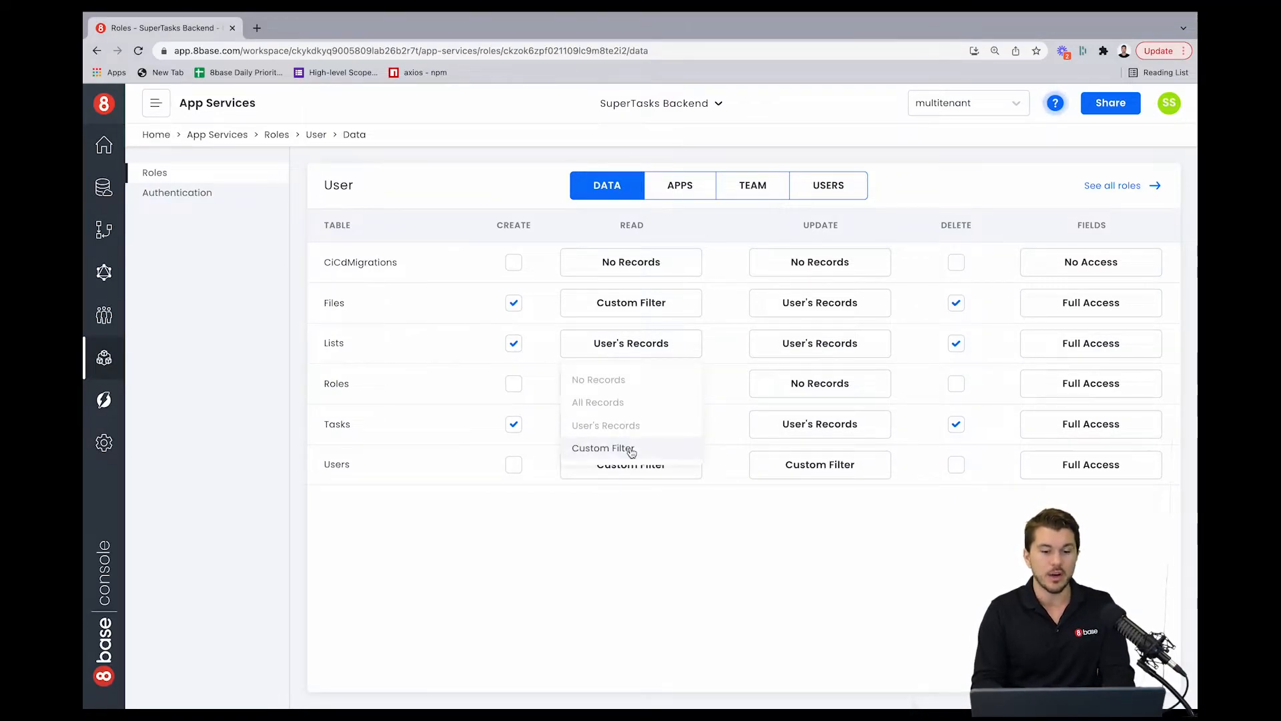
left_click(602, 448)
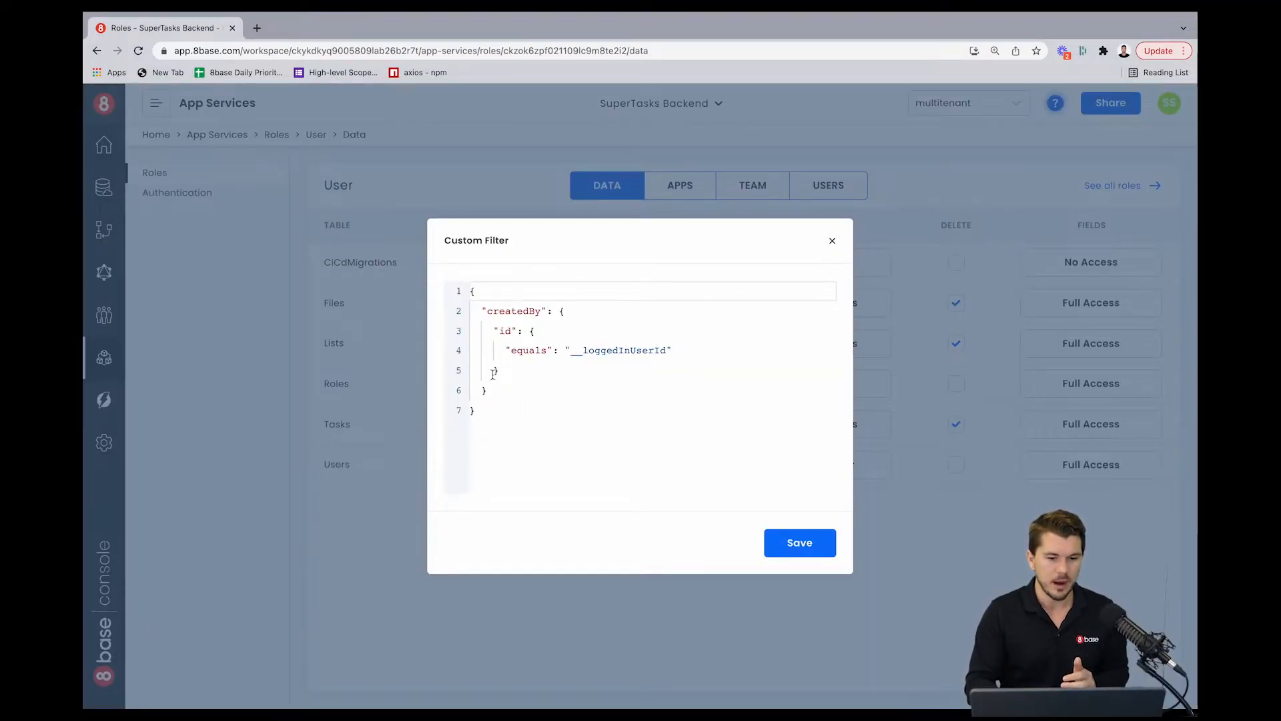
left_click_drag(492, 390, 470, 307)
key("BackSpace")
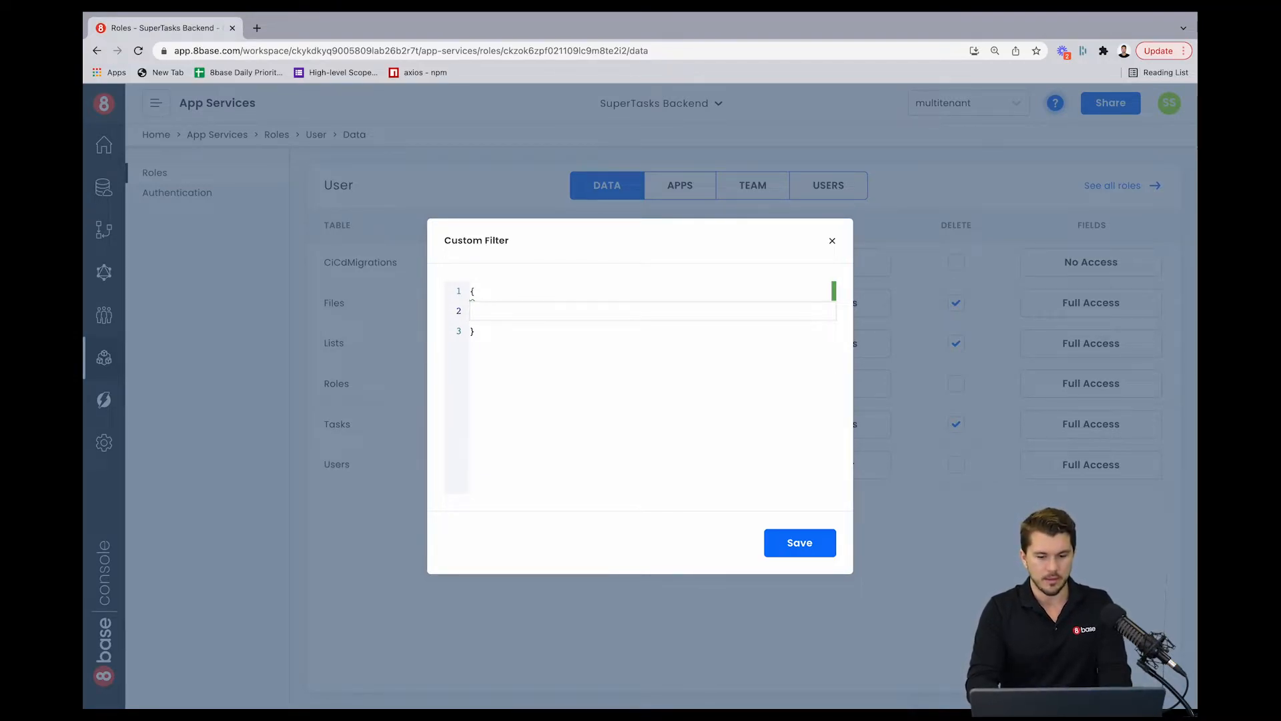
Step: Write the Lists read filter {"owner": {"is_self": true}}, copy it, and save it
type("o")
key("Down")
key("Return")
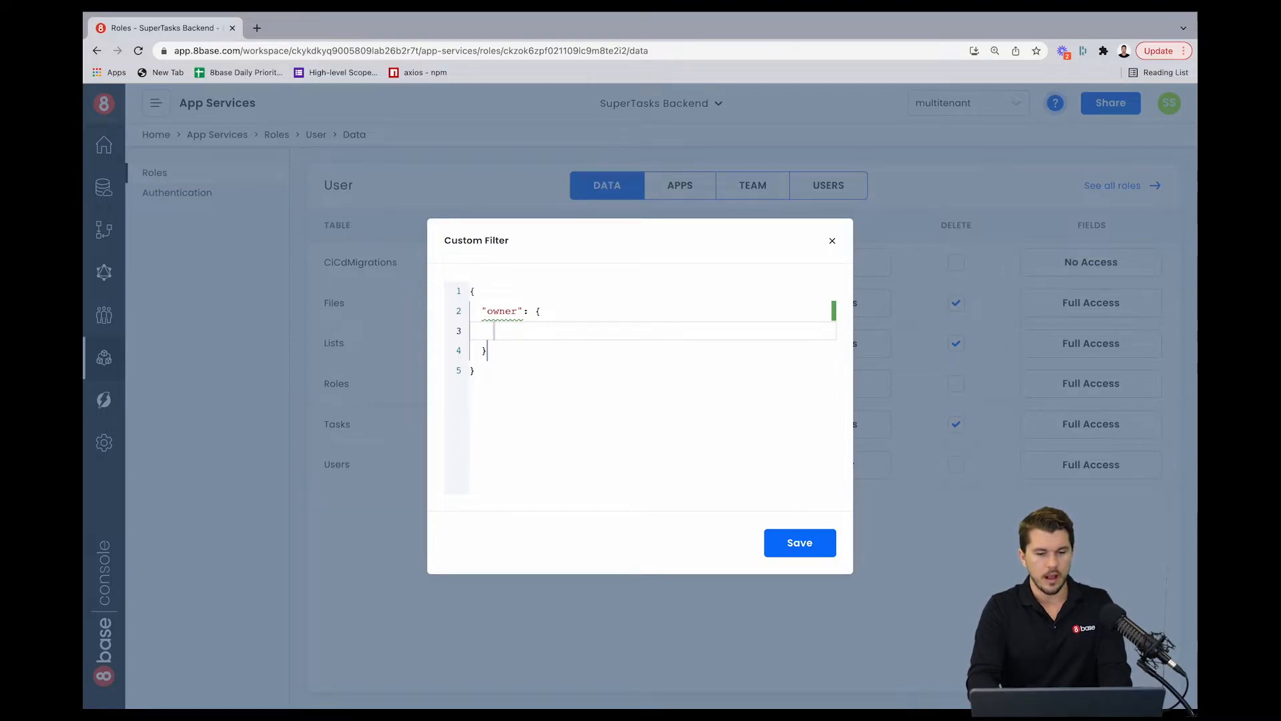
type("is")
key("Down")
key("Return")
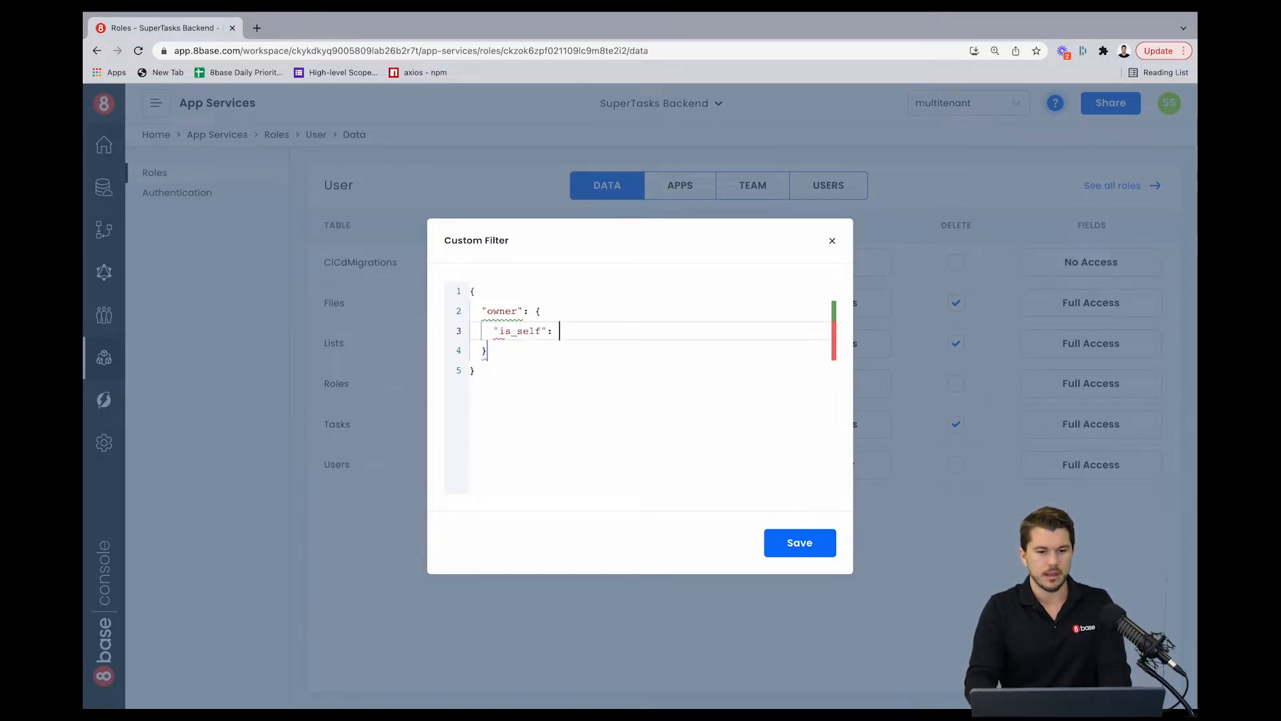
type("true")
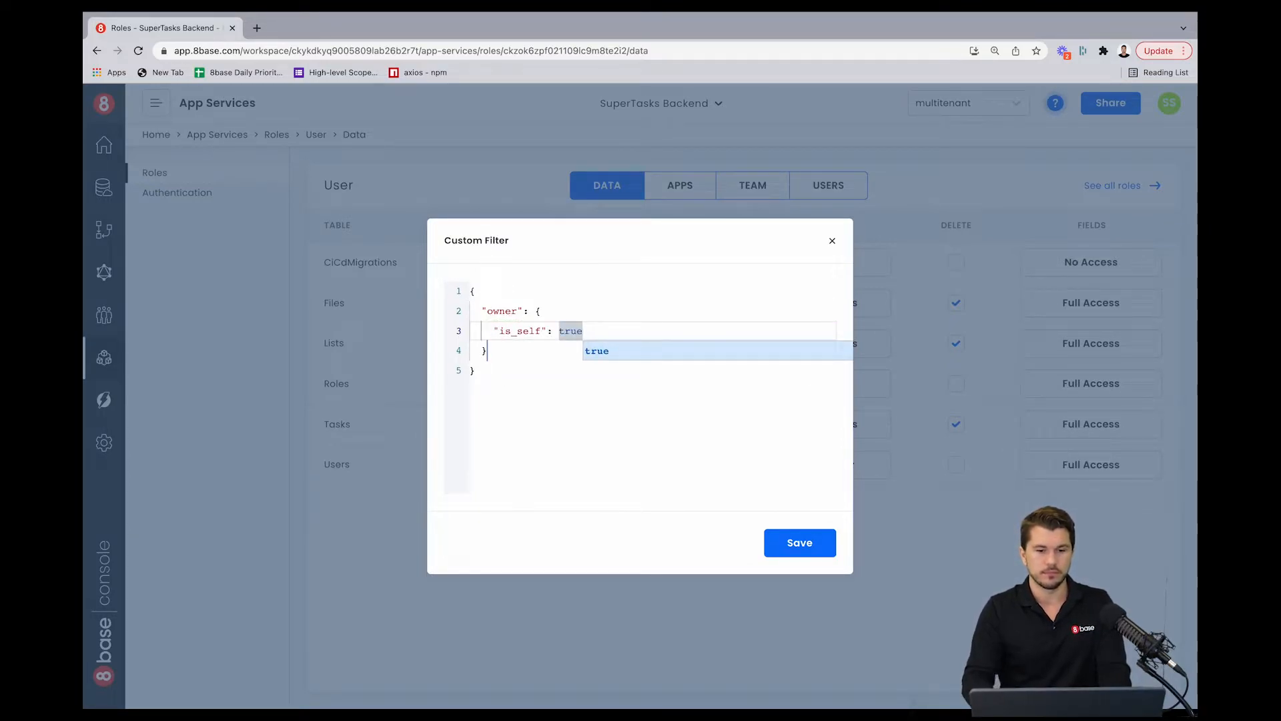
left_click(593, 403)
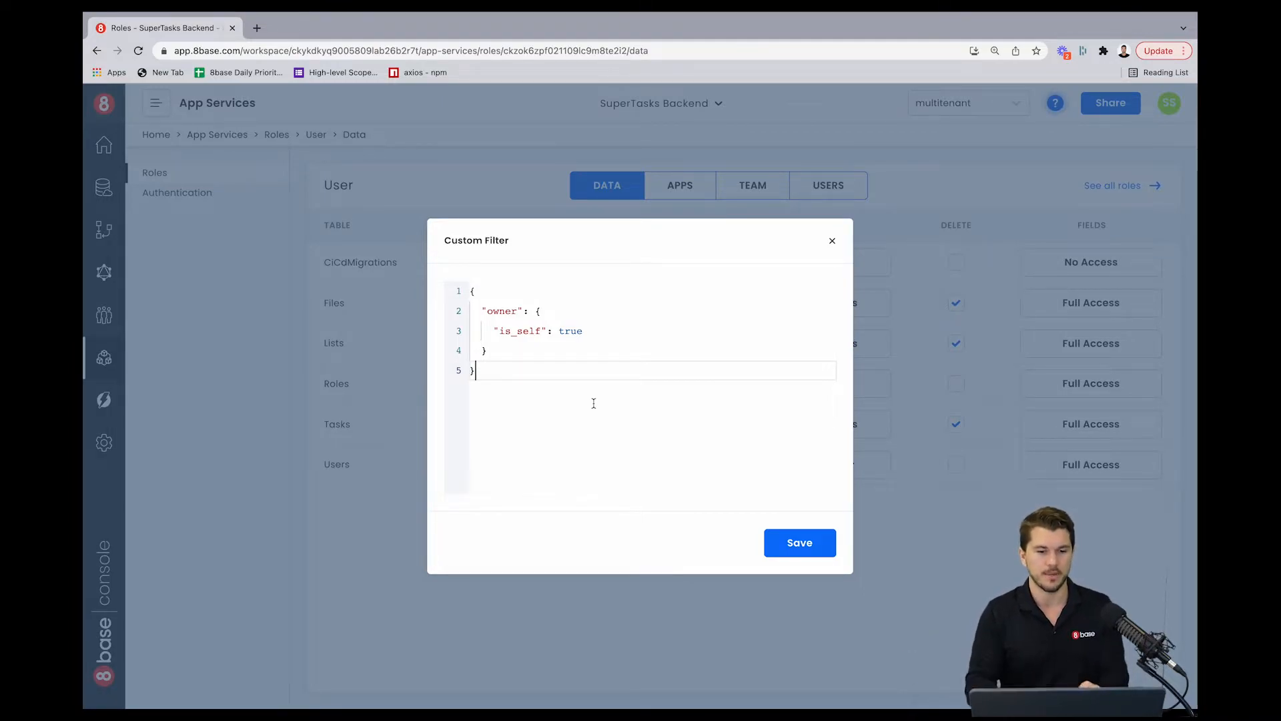
left_click_drag(500, 374, 471, 291)
key("ctrl+c")
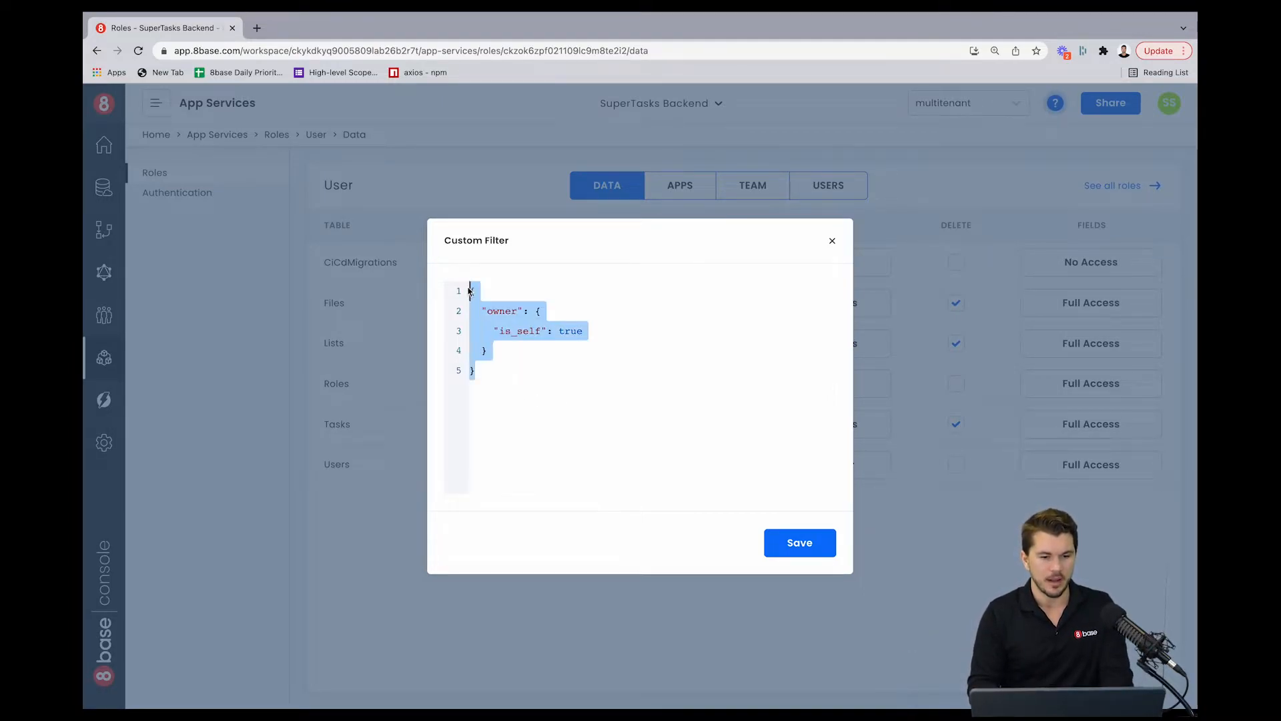
left_click(800, 542)
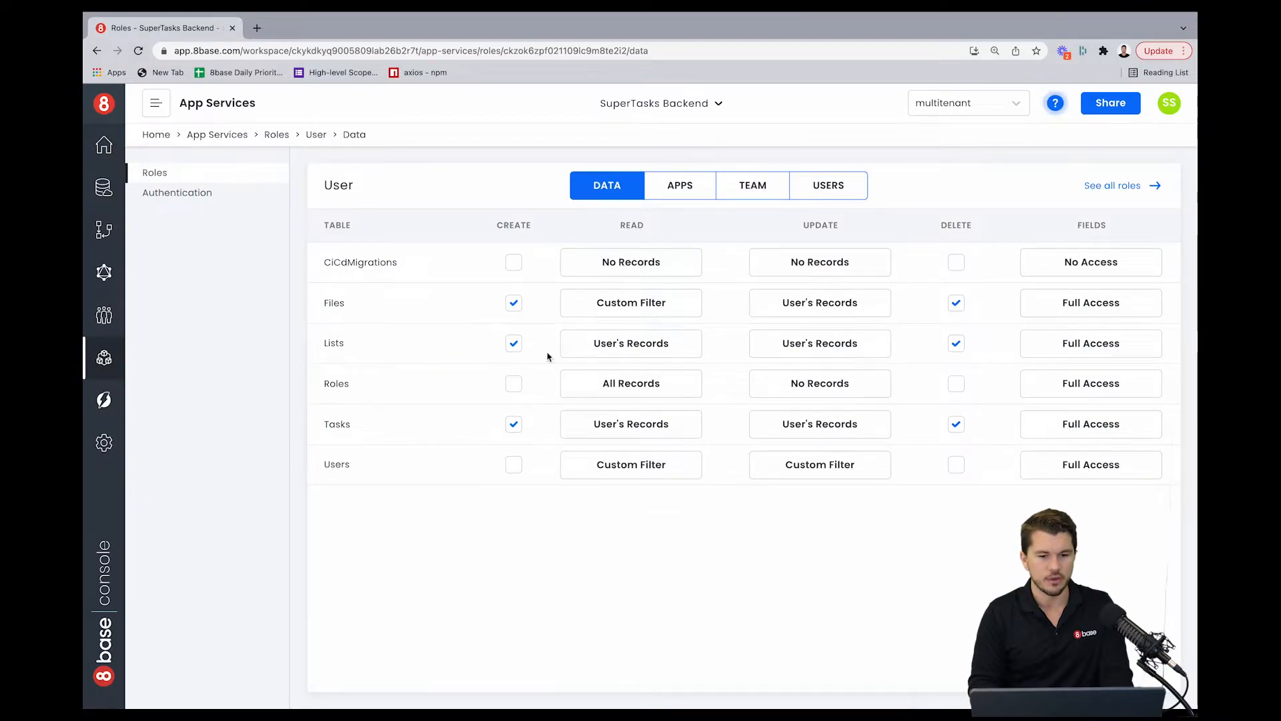
Step: Set the Lists update permission to a custom filter by pasting the same owner is_self true condition and saving
left_click(832, 357)
left_click(774, 446)
left_click(608, 450)
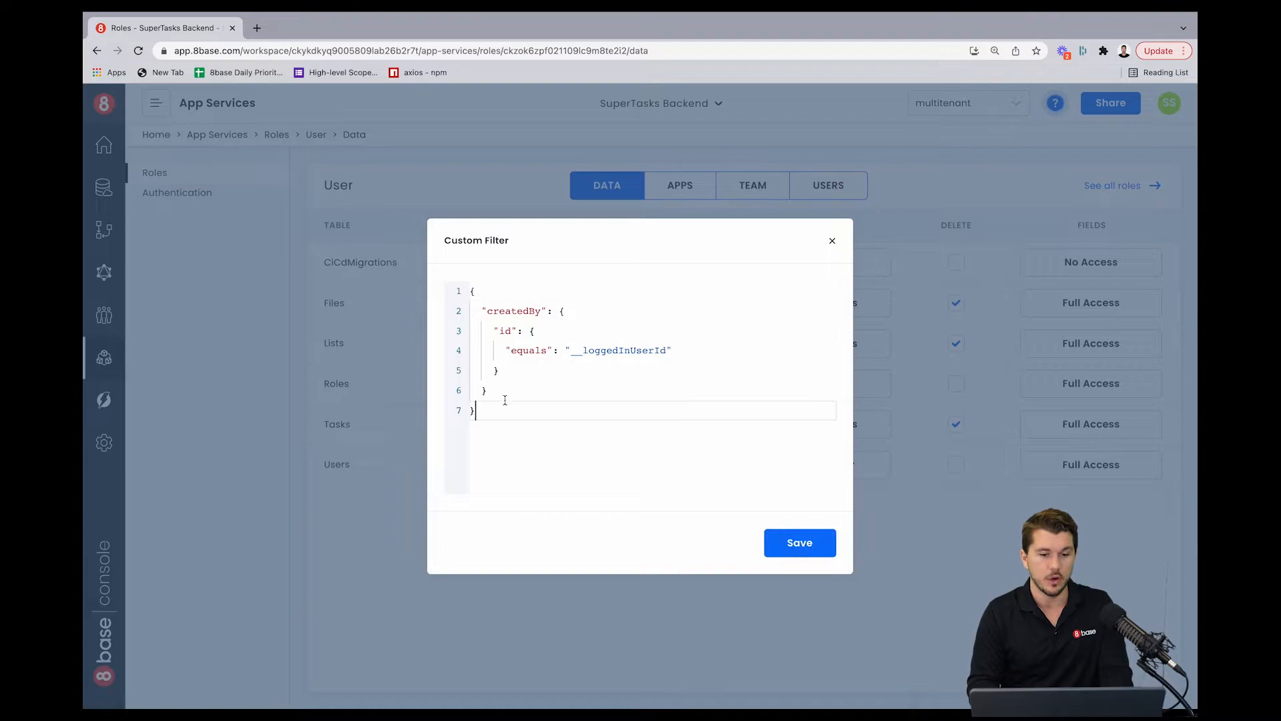
key("ctrl+a")
key("BackSpace")
key("ctrl+v")
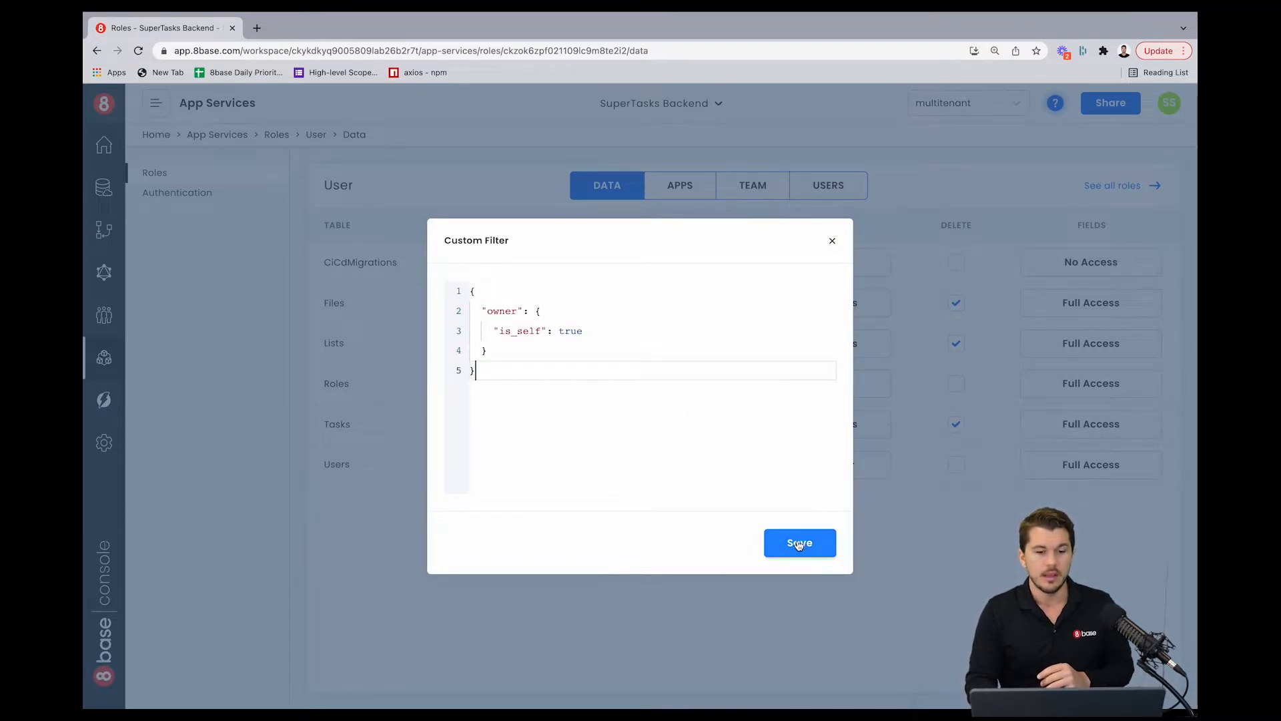
left_click(647, 355)
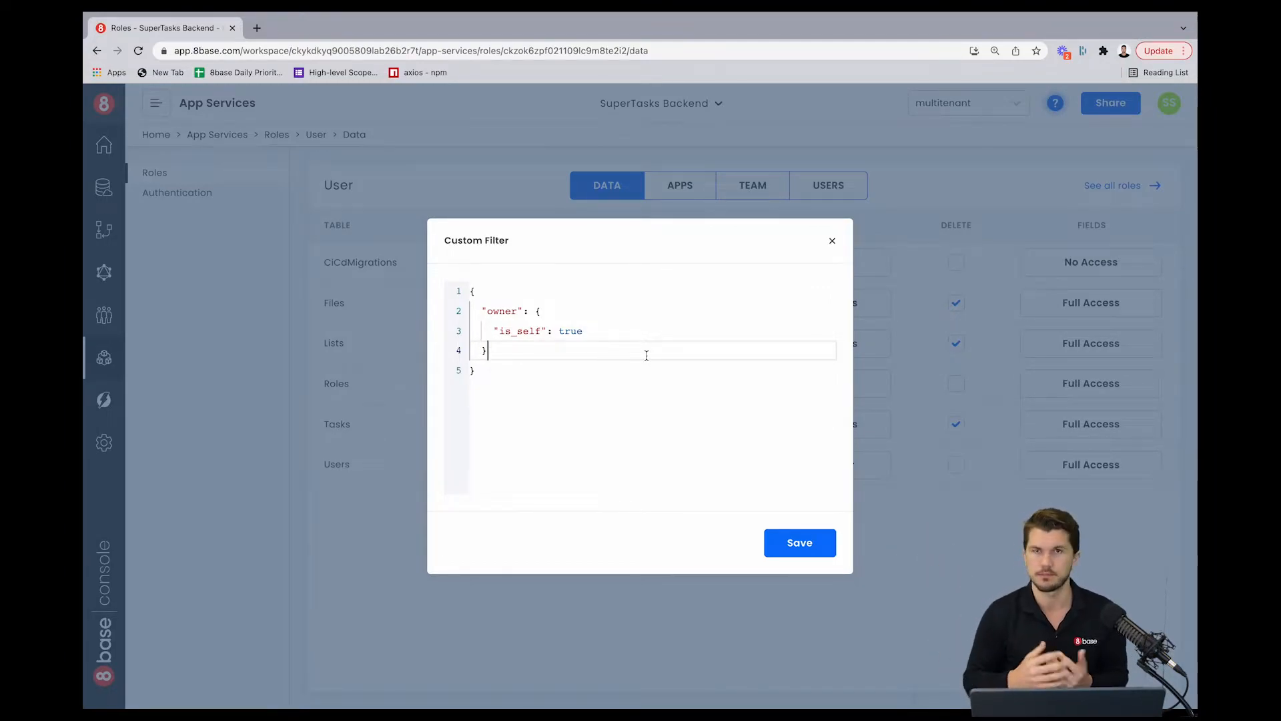
left_click(786, 531)
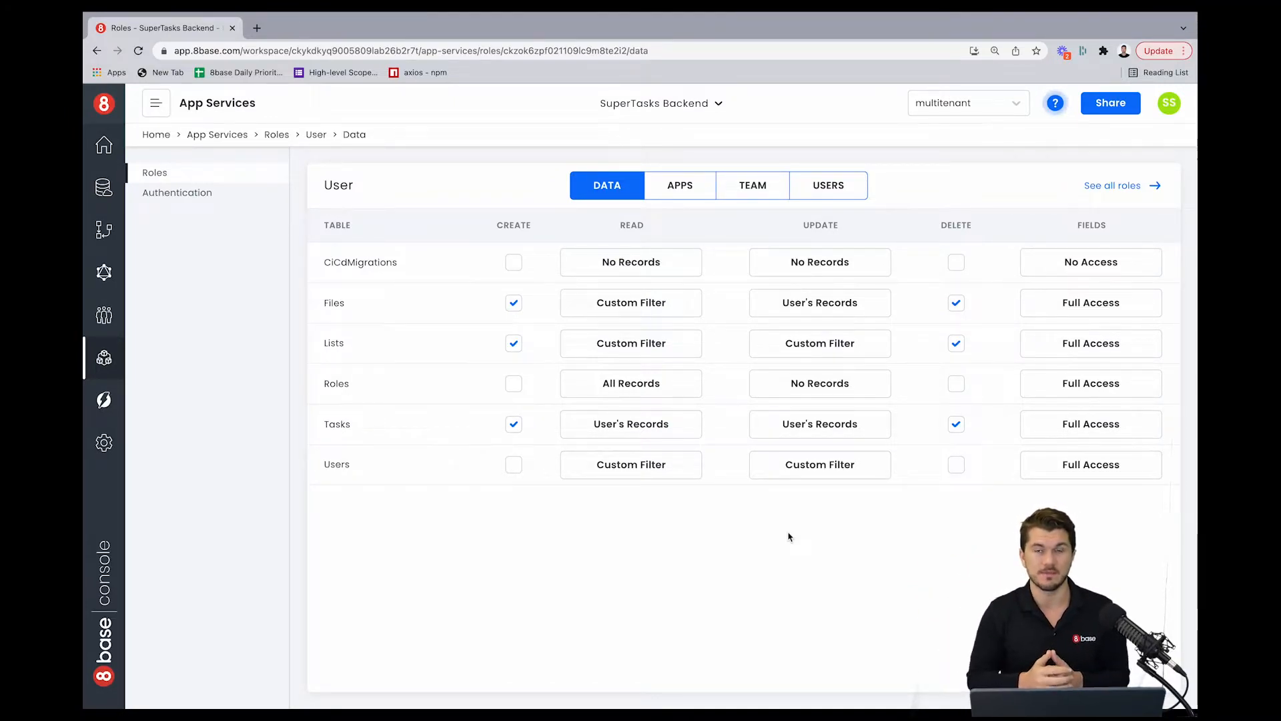
Step: Open the User role's custom read filter for the Tasks table and clear the default filter
left_click(671, 430)
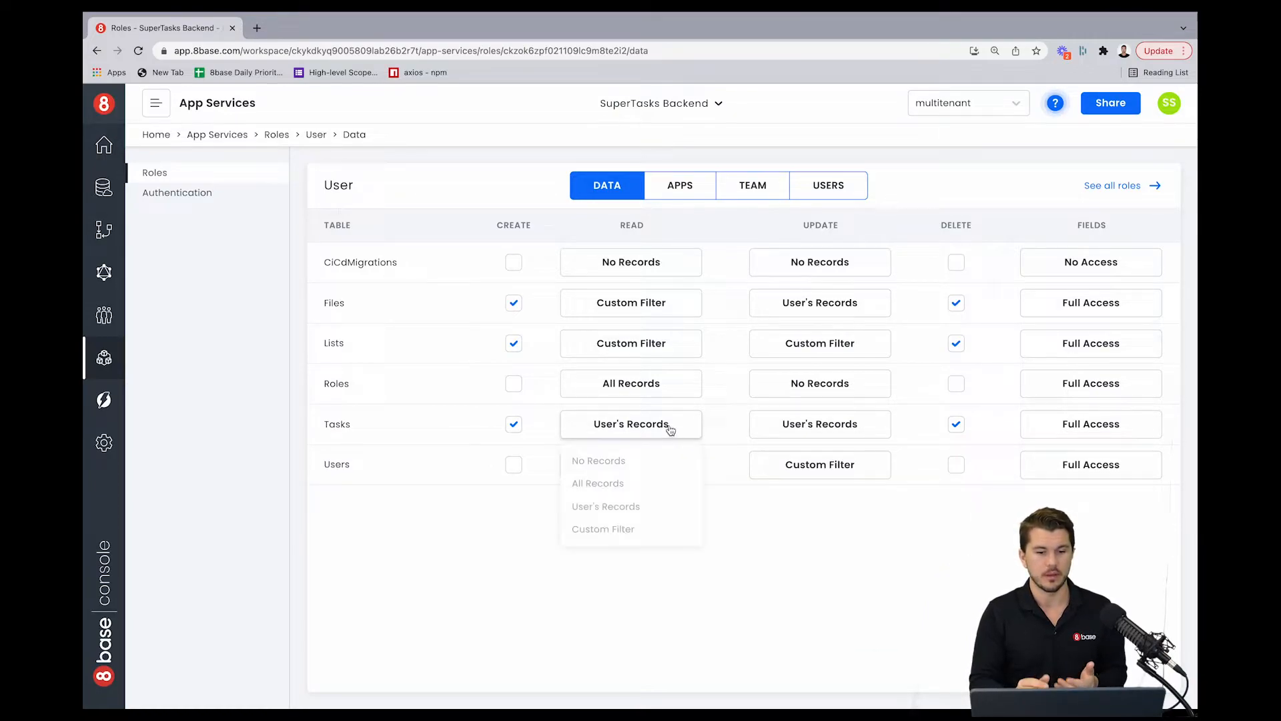
left_click(615, 531)
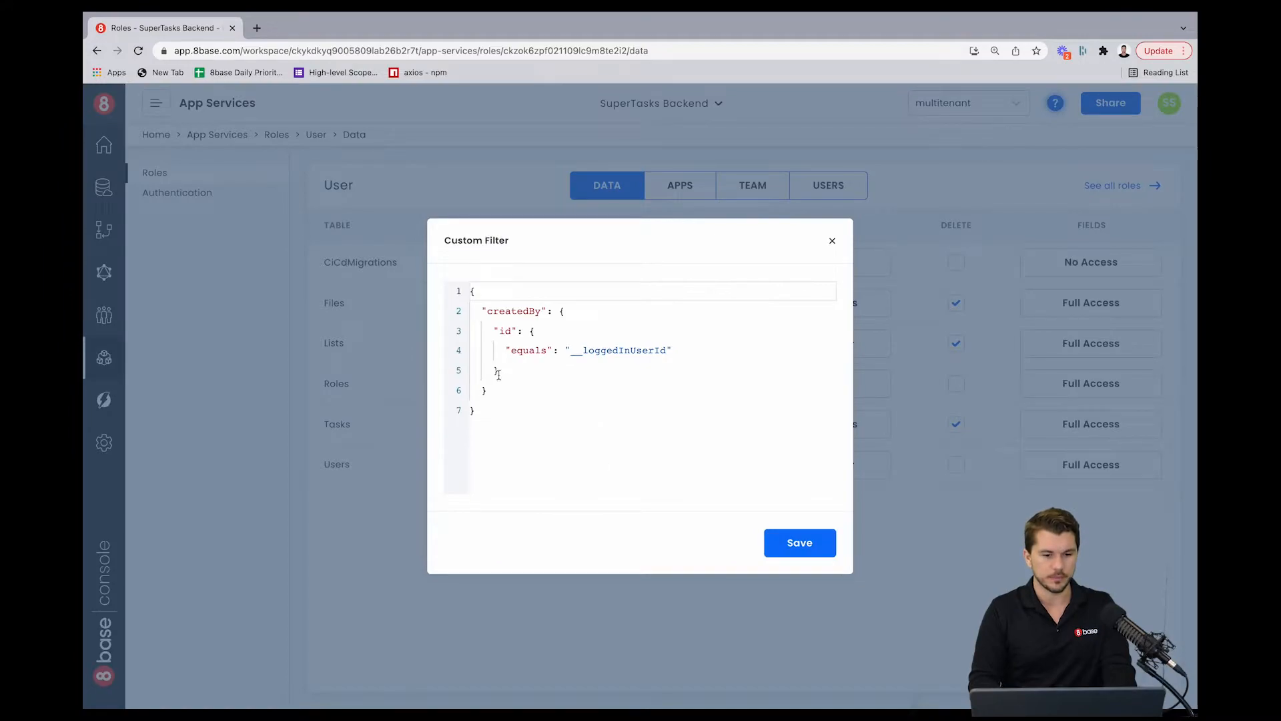
left_click_drag(497, 391, 475, 292)
key("Return")
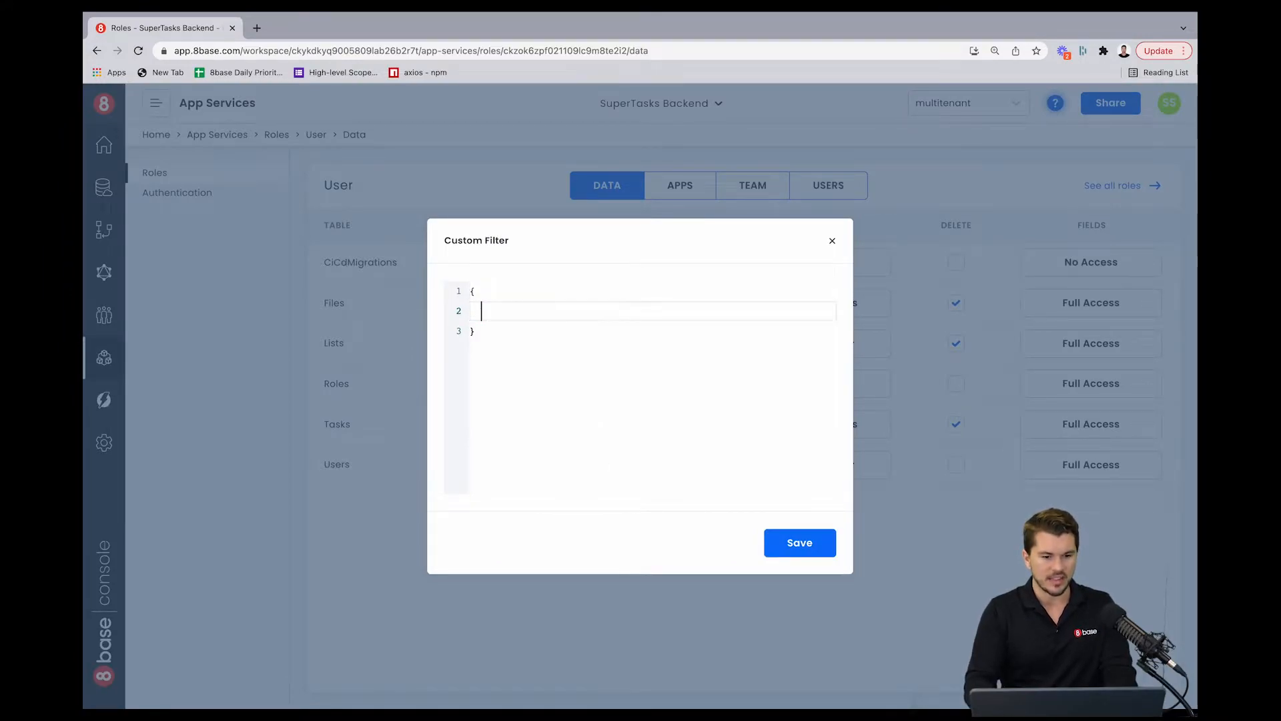
Step: Write the Tasks read filter with list, owner and "is_self": true nested conditions
type("\"list\": {")
key("Return")
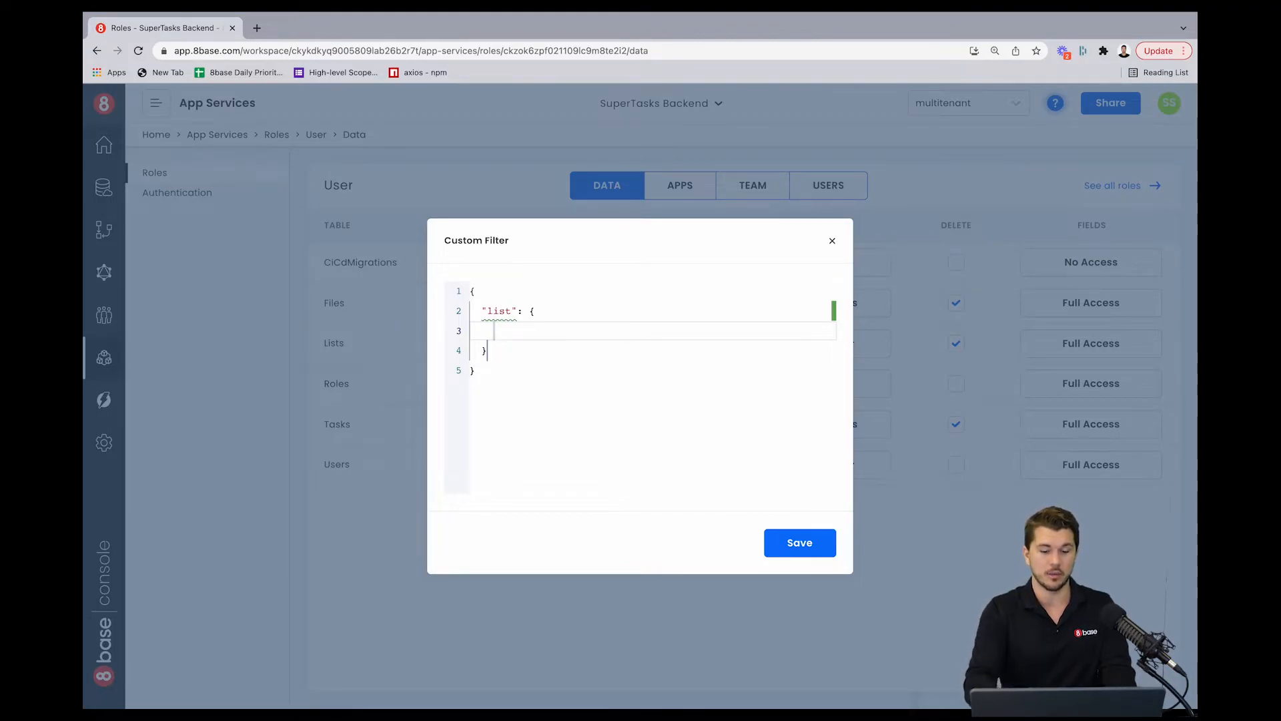
type("\"owner\": {")
key("Return")
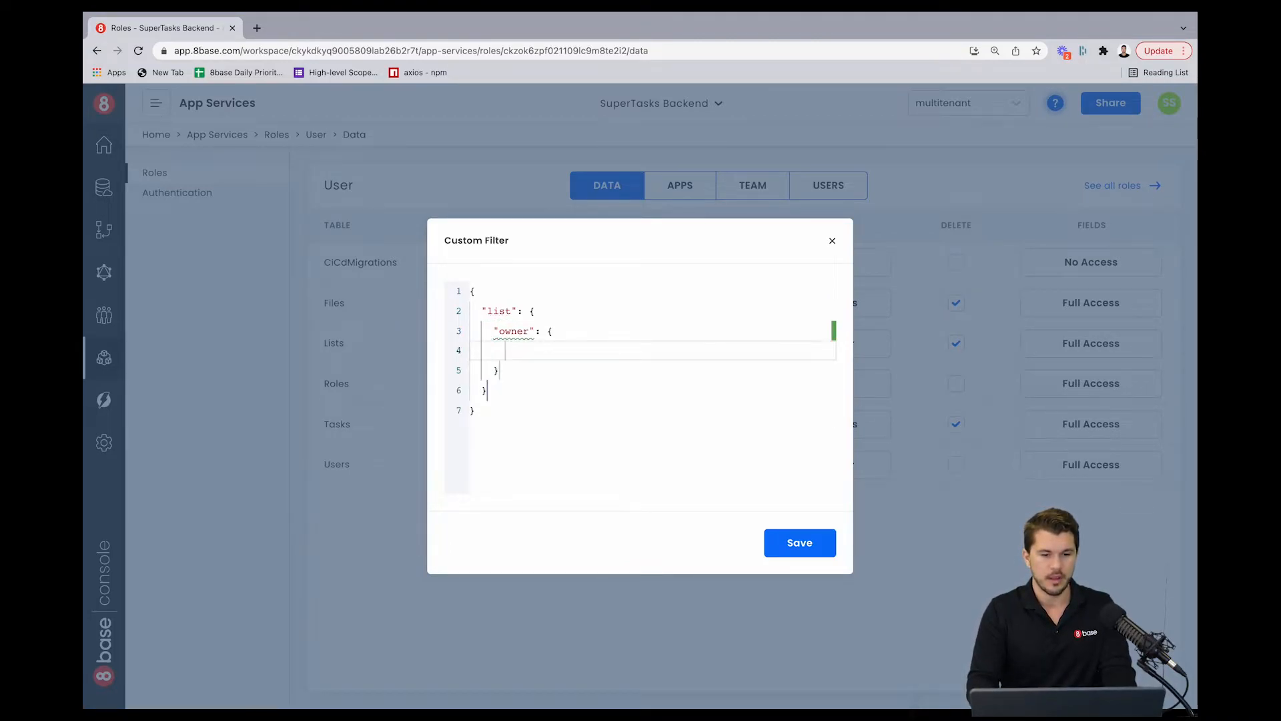
type("\"is_self\":")
key("Down")
key("Return")
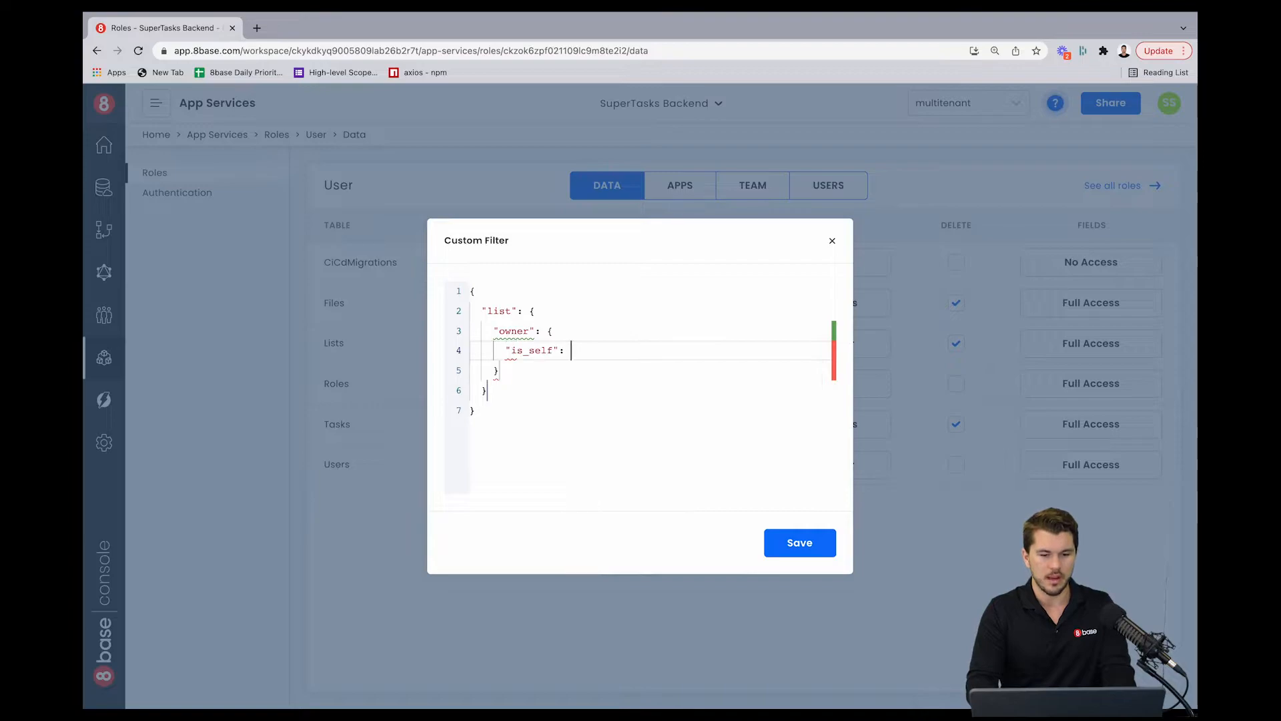
type("true")
Step: Try replacing the is_self condition with createdBy id equals "__loggedInUserId", then delete that block again
left_click(521, 416)
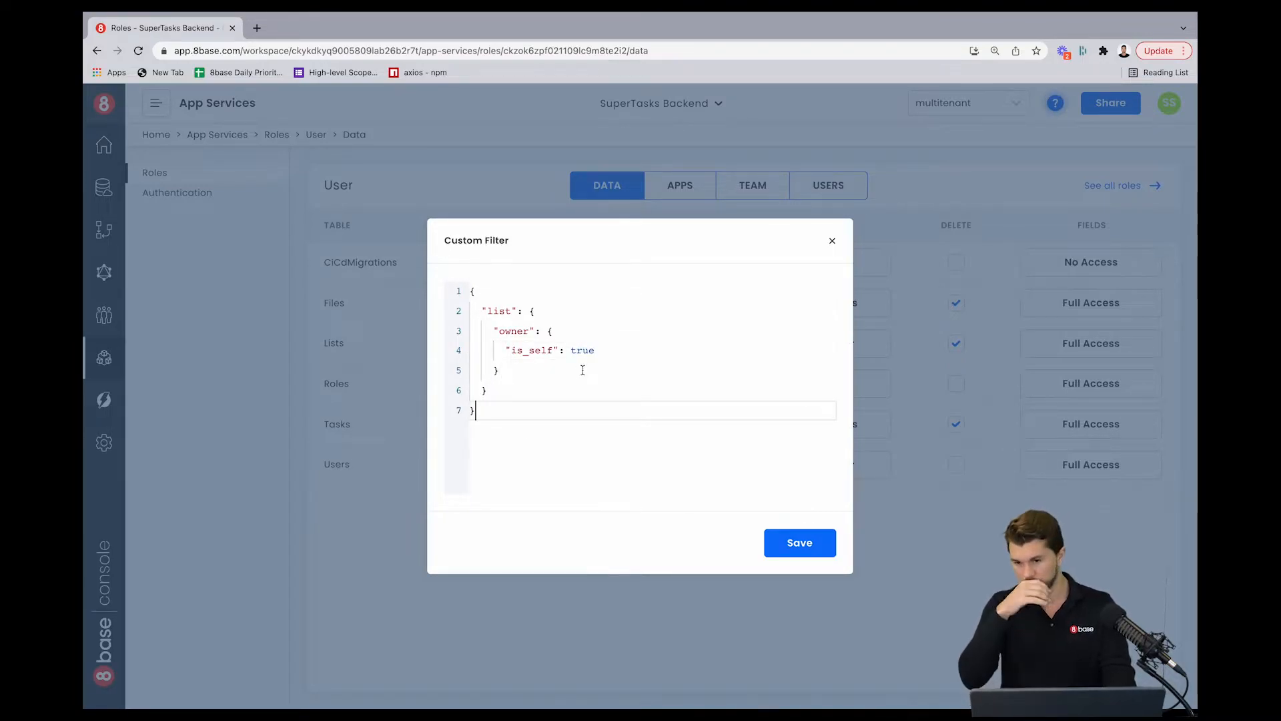
left_click_drag(596, 350, 506, 351)
key("BackSpace")
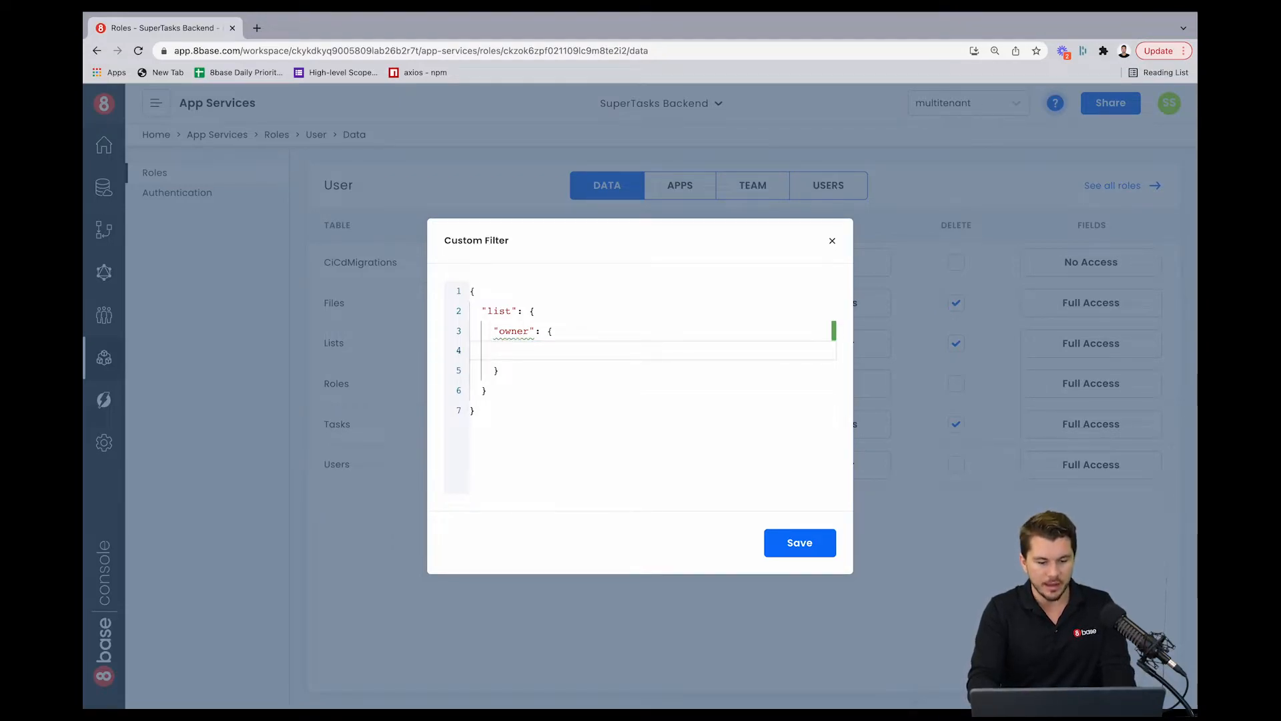
type("cr")
key("Return")
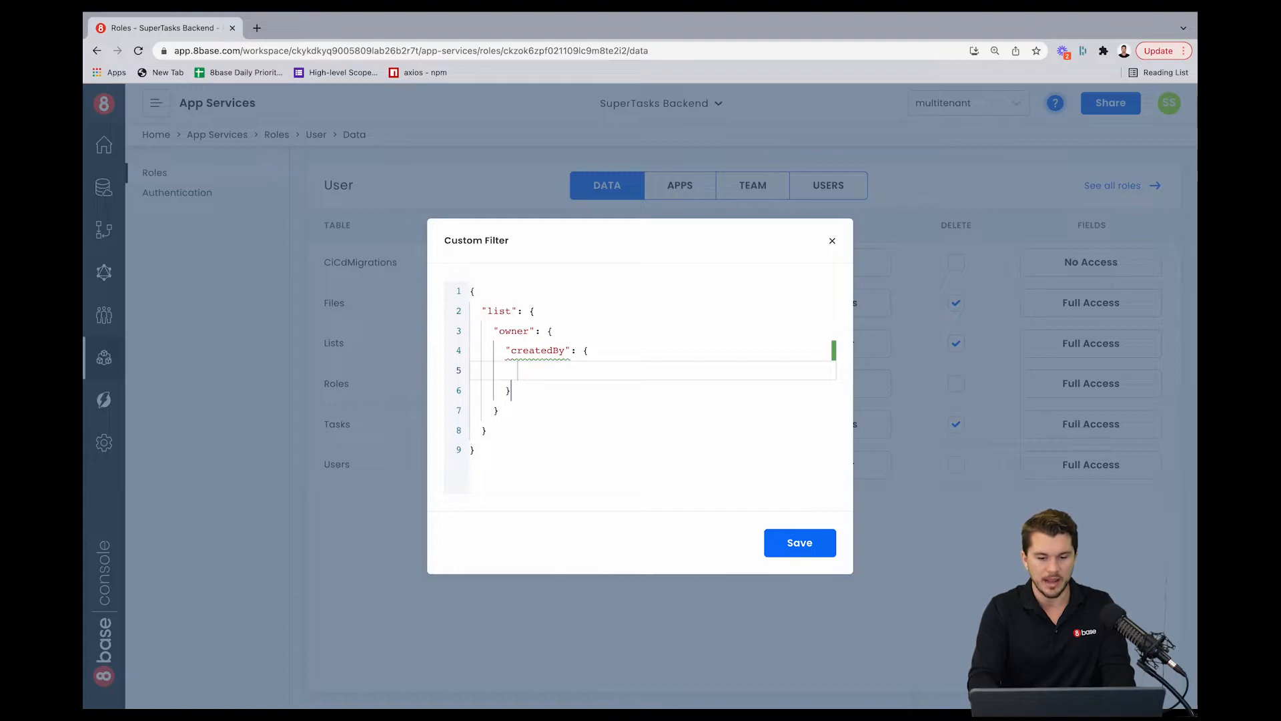
type("i")
key("Return")
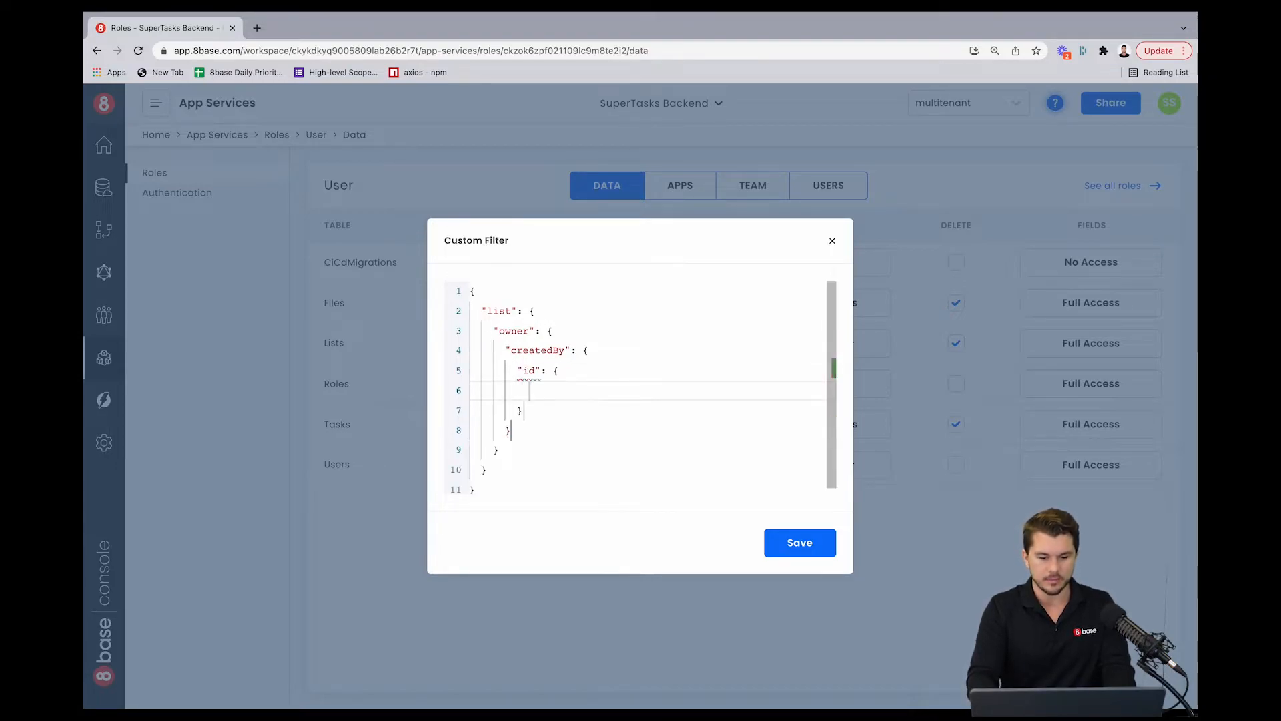
type("eq")
key("Return")
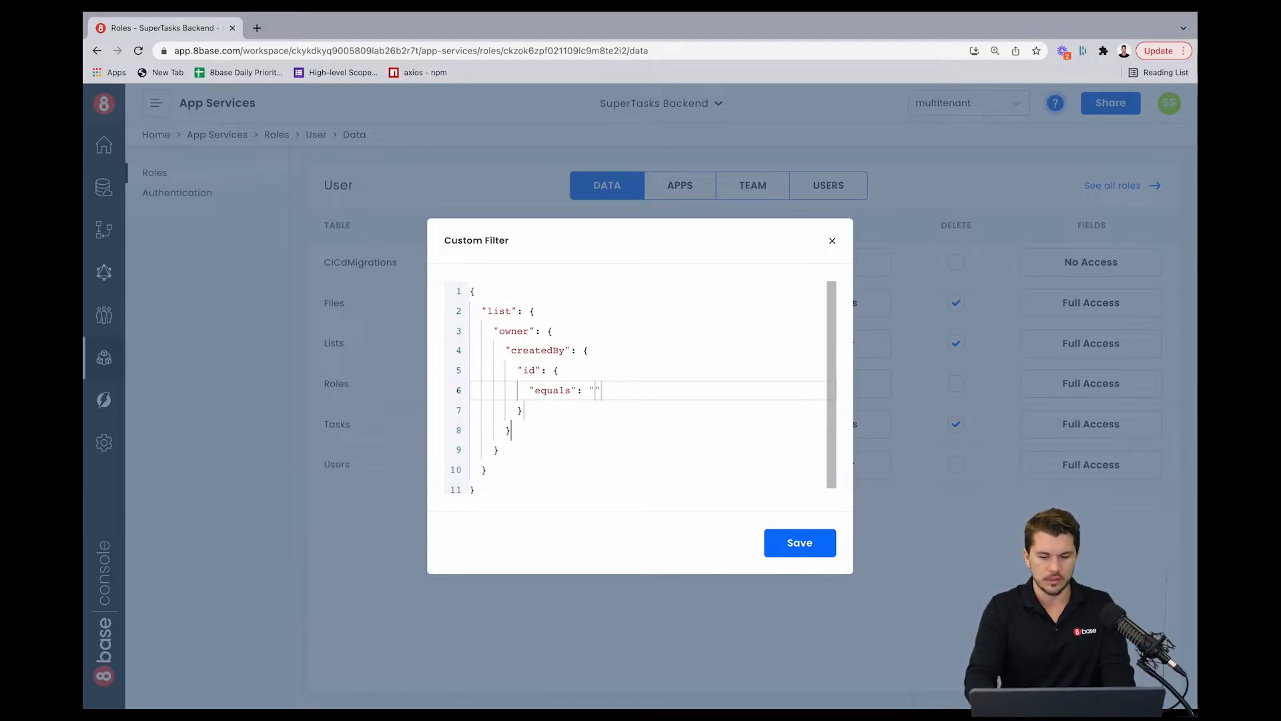
type("__l")
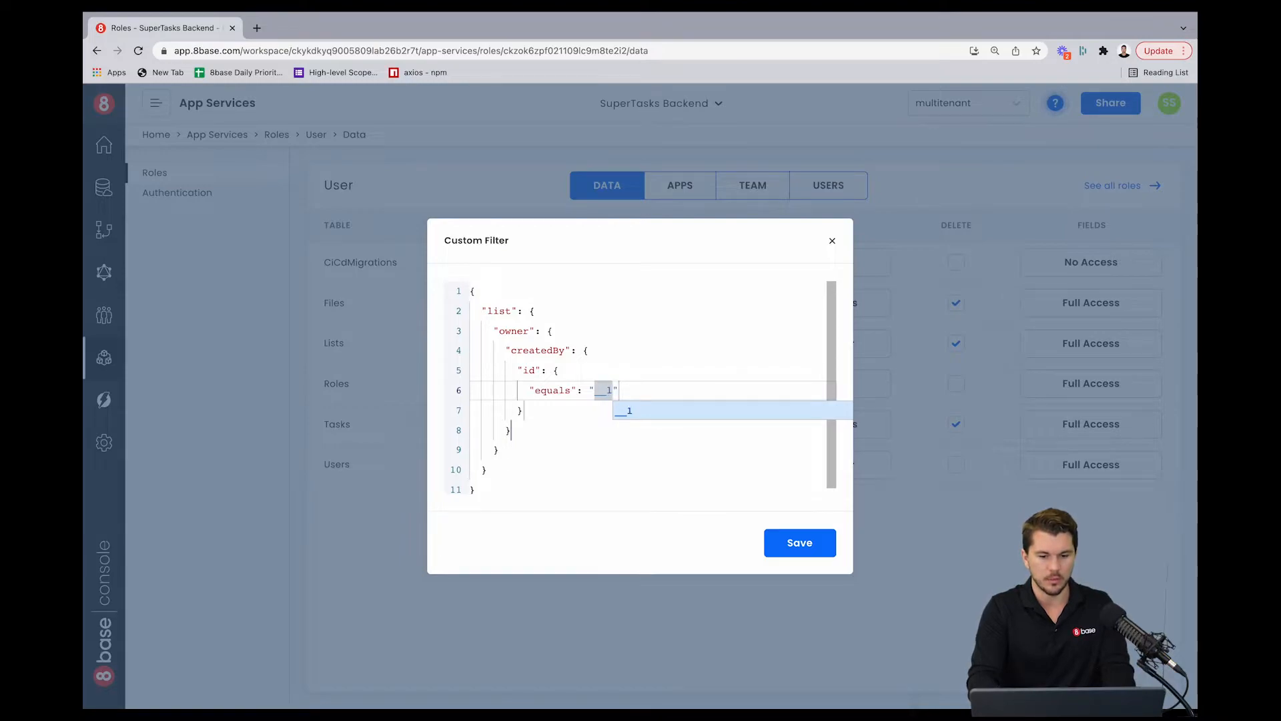
type("oggedInU")
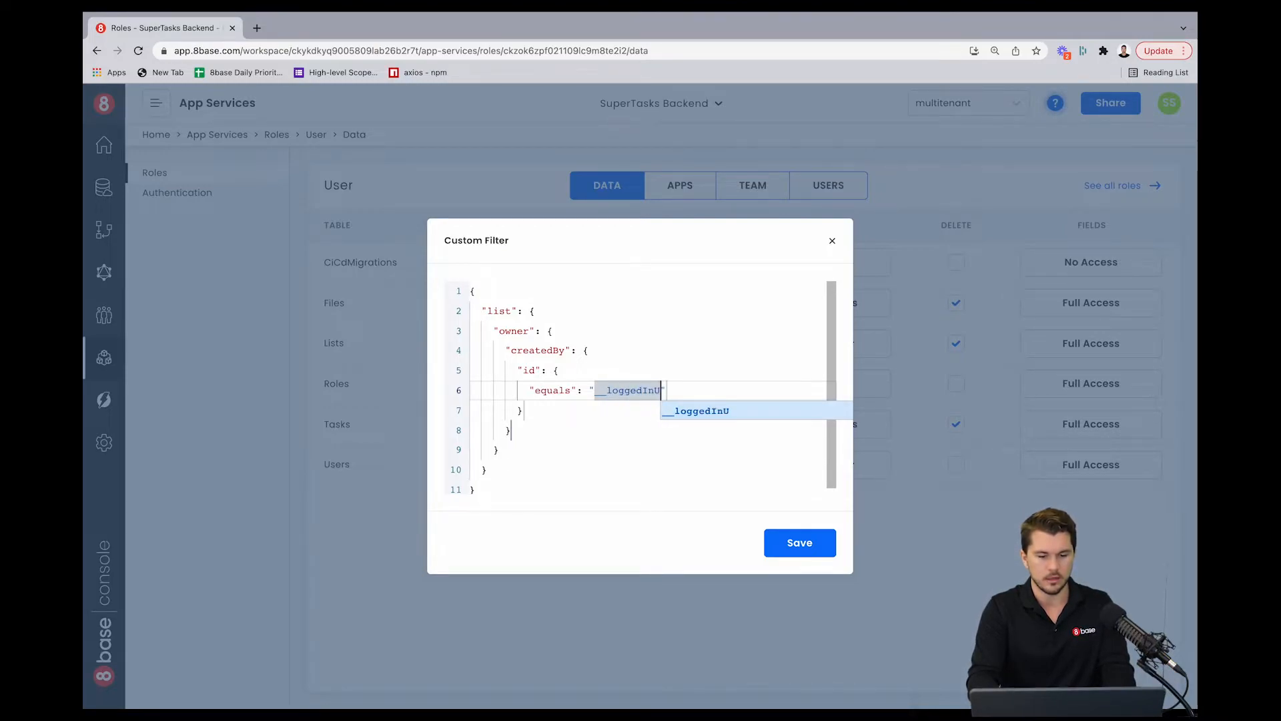
type("serI")
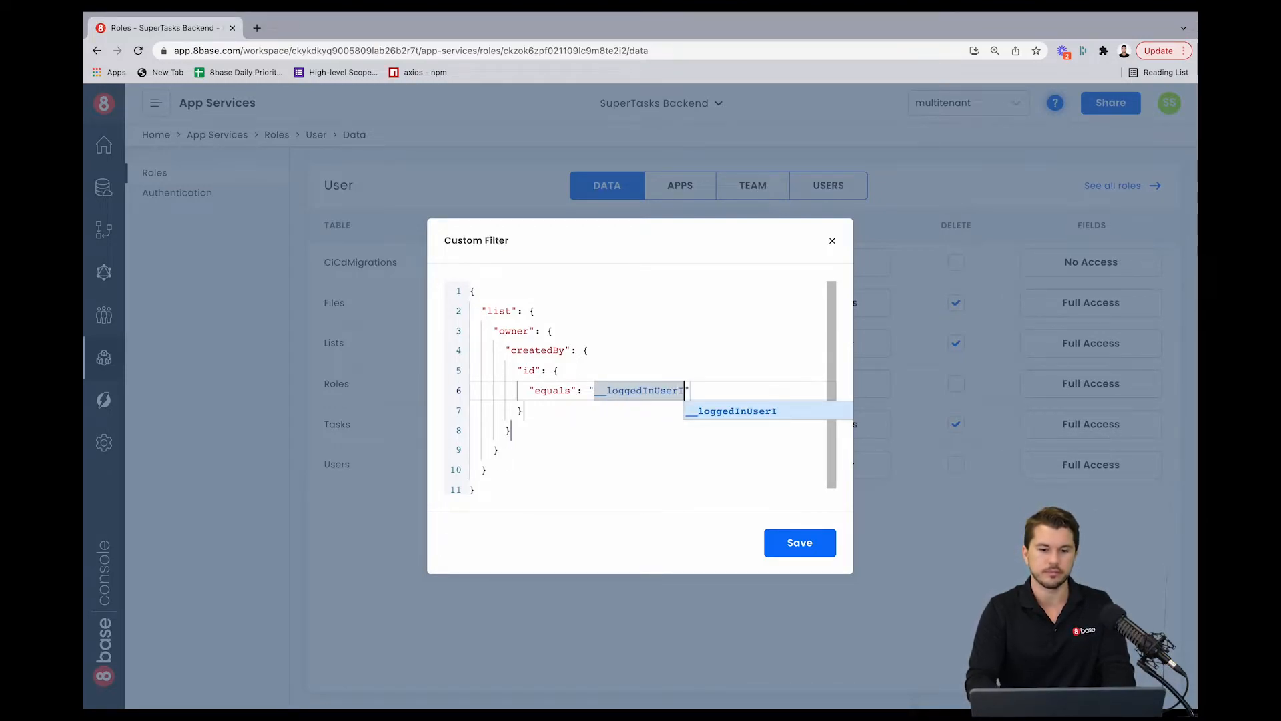
type("d")
left_click(525, 434)
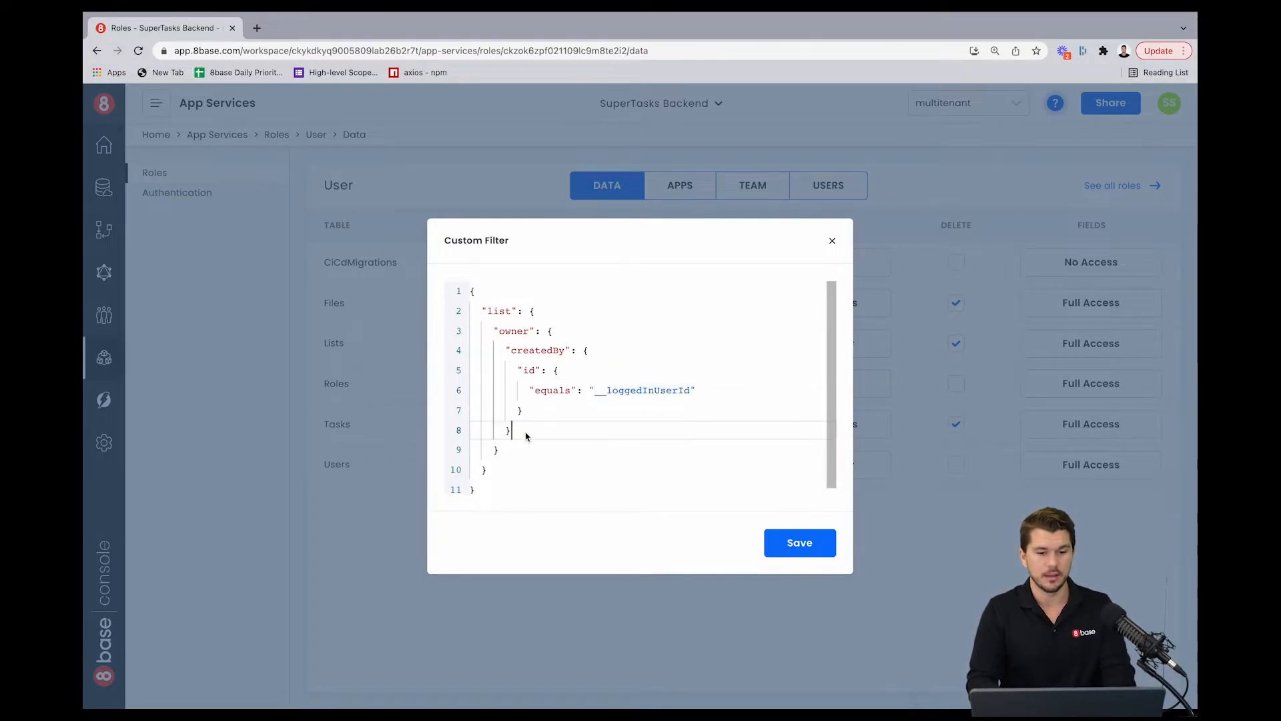
left_click_drag(517, 433, 505, 352)
key("BackSpace")
Step: Re-enter "is_self": true under the owner condition, select the whole Tasks read filter, and save it
key("ctrl+space")
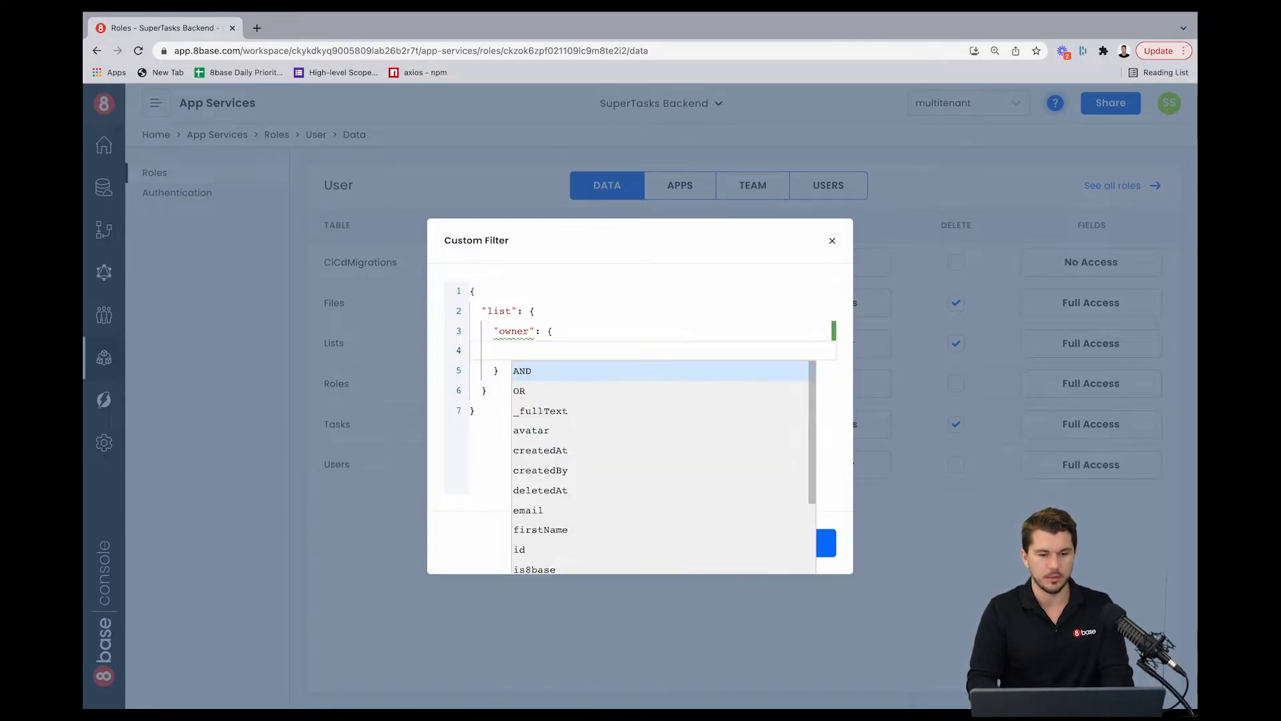
type("\"is_self\": true")
left_click(612, 375)
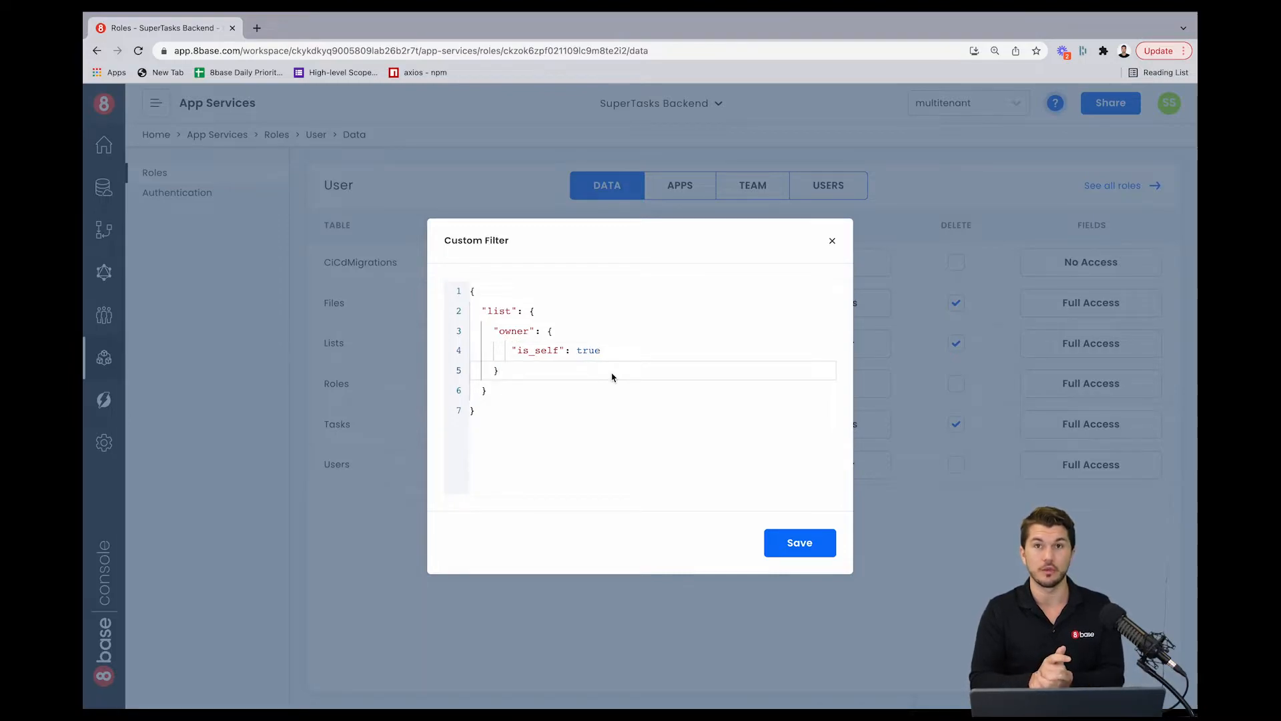
left_click(514, 350)
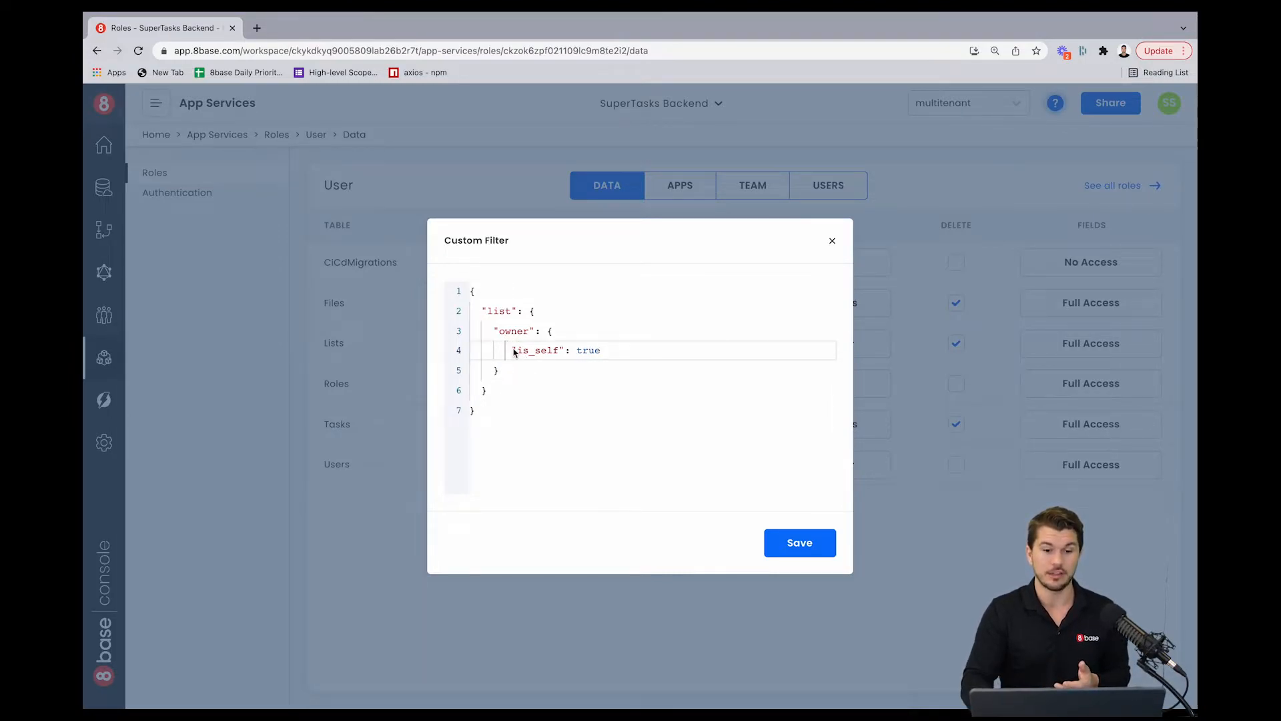
key("BackSpace")
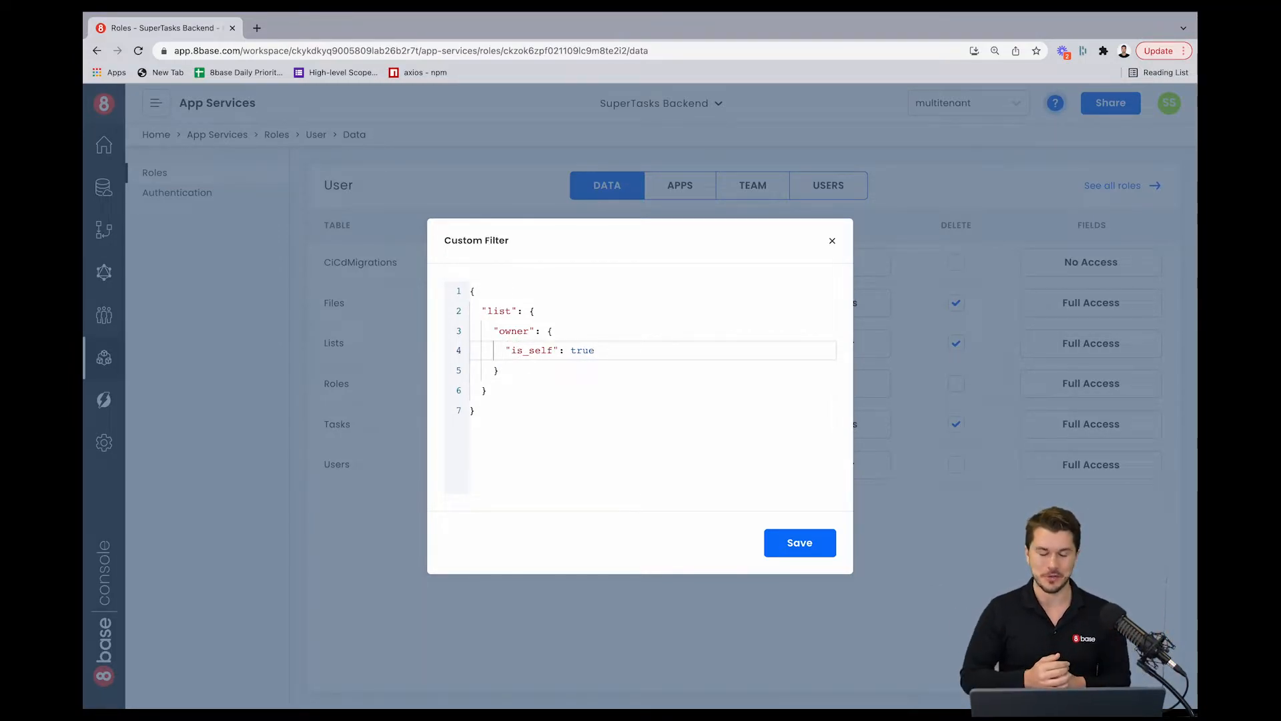
left_click_drag(485, 412, 471, 283)
key("super+c")
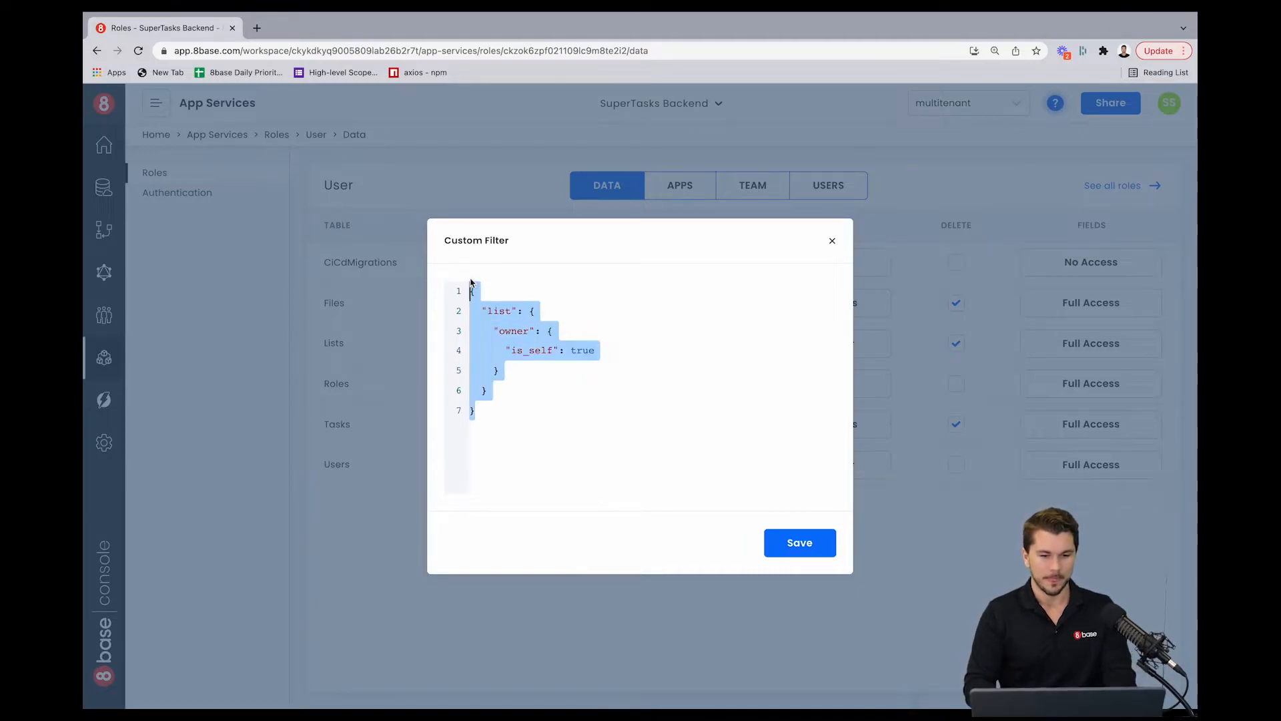
left_click(680, 467)
left_click(806, 549)
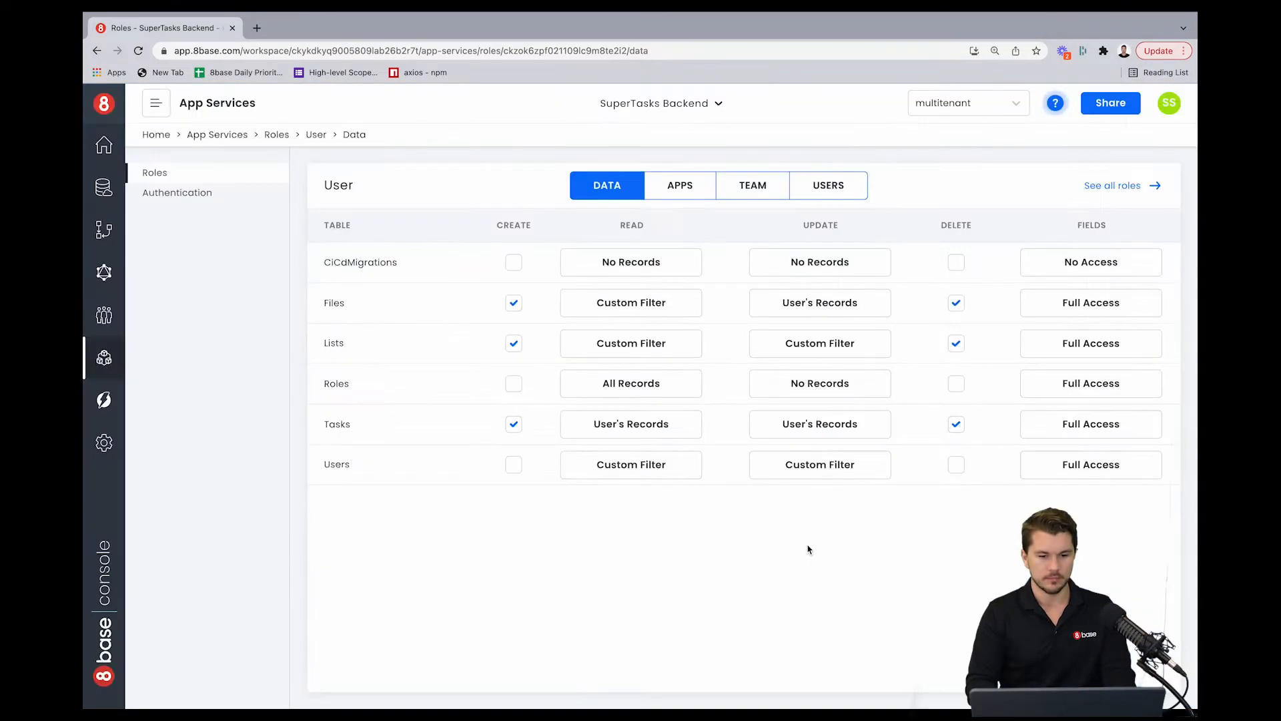
Step: Set the Tasks update permission to a custom filter by pasting the same list owner is_self condition and saving
left_click(781, 429)
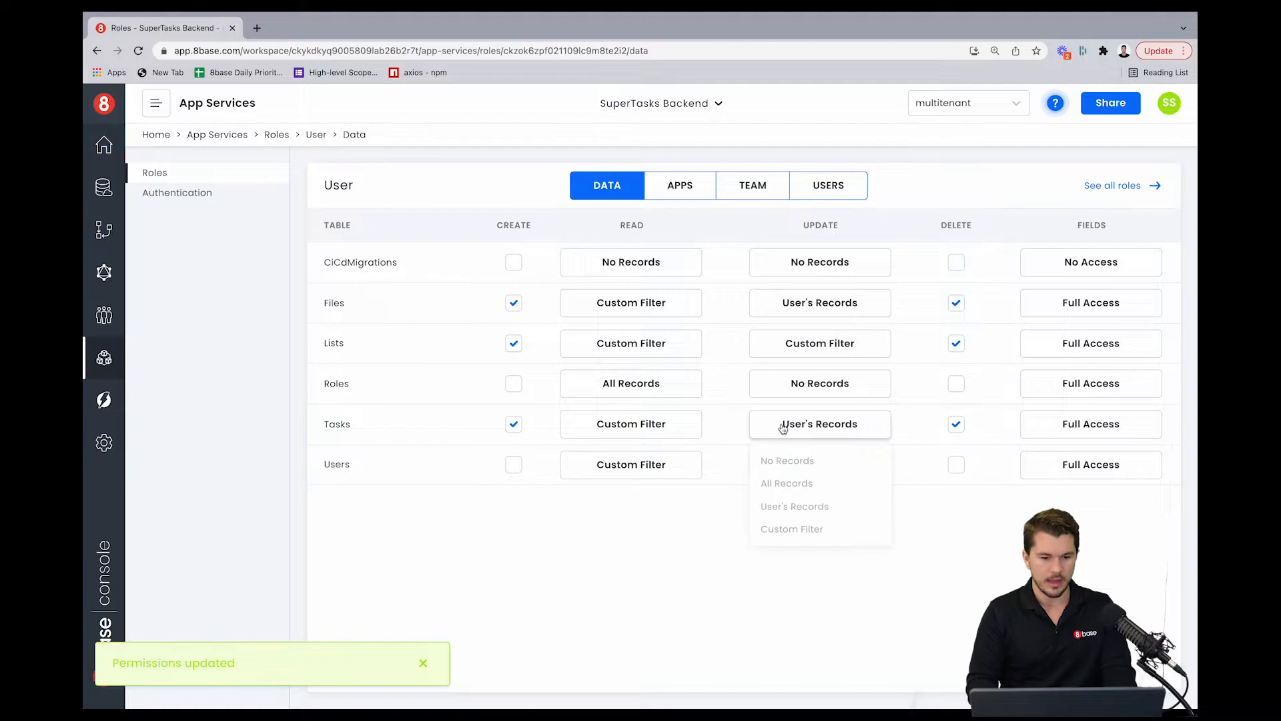
left_click(769, 523)
left_click_drag(486, 413, 446, 284)
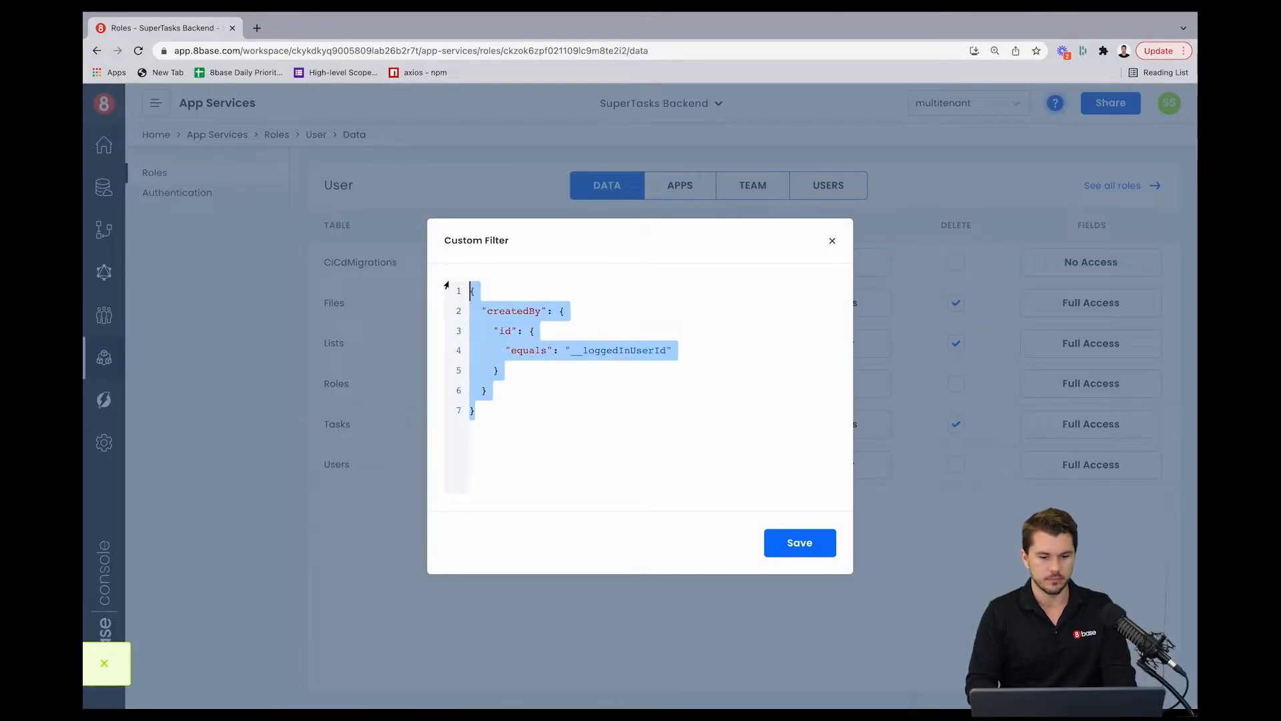
key("super+v")
left_click(807, 544)
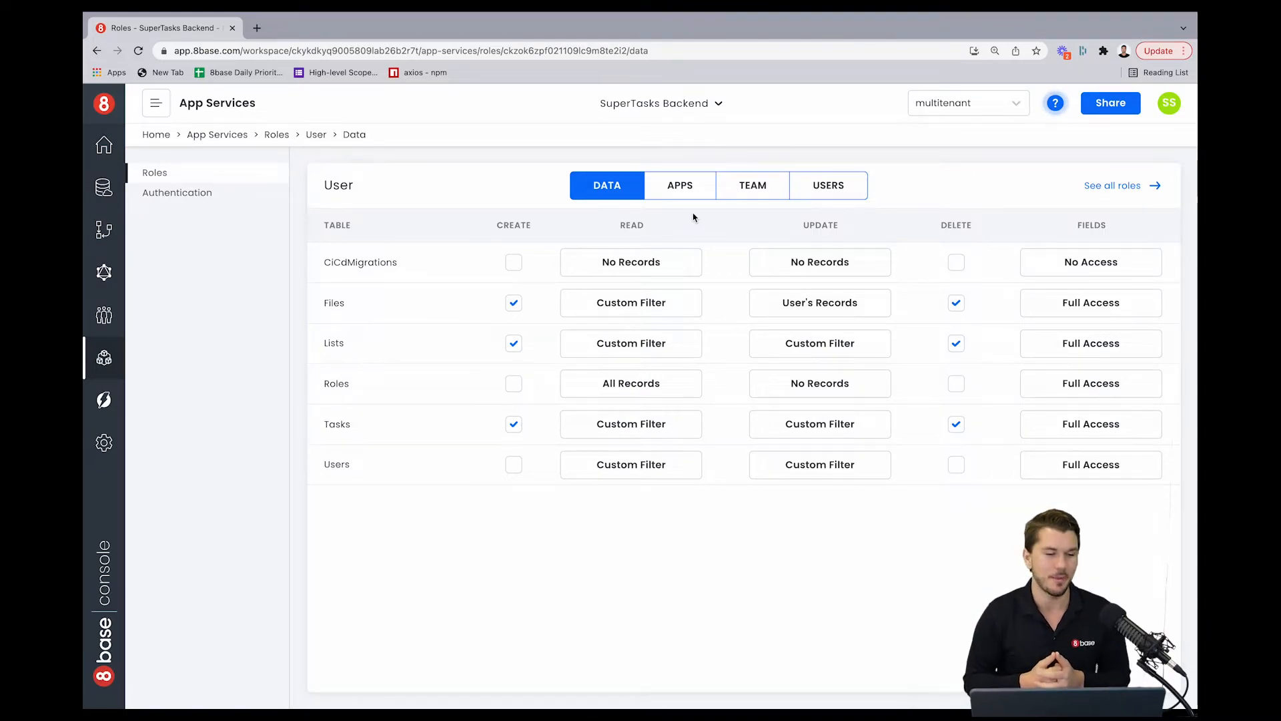
Step: In the Data section, add a new table named Tenants
left_click(106, 194)
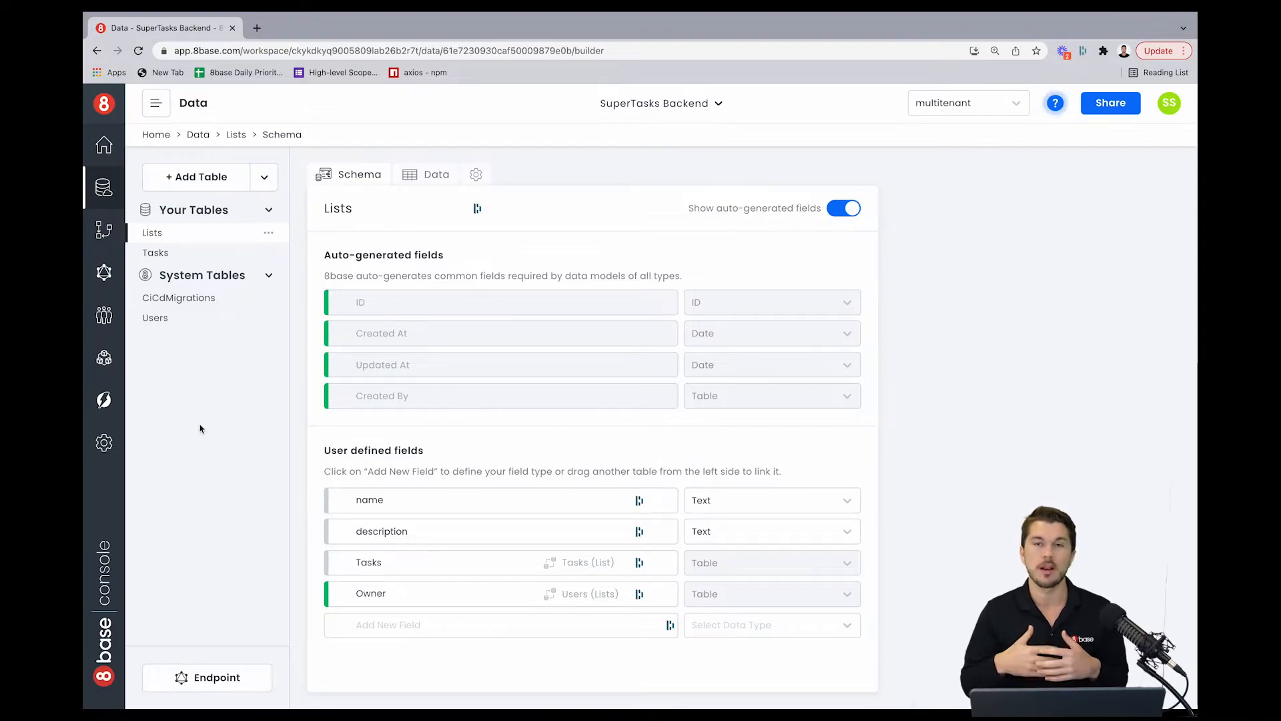
left_click(214, 175)
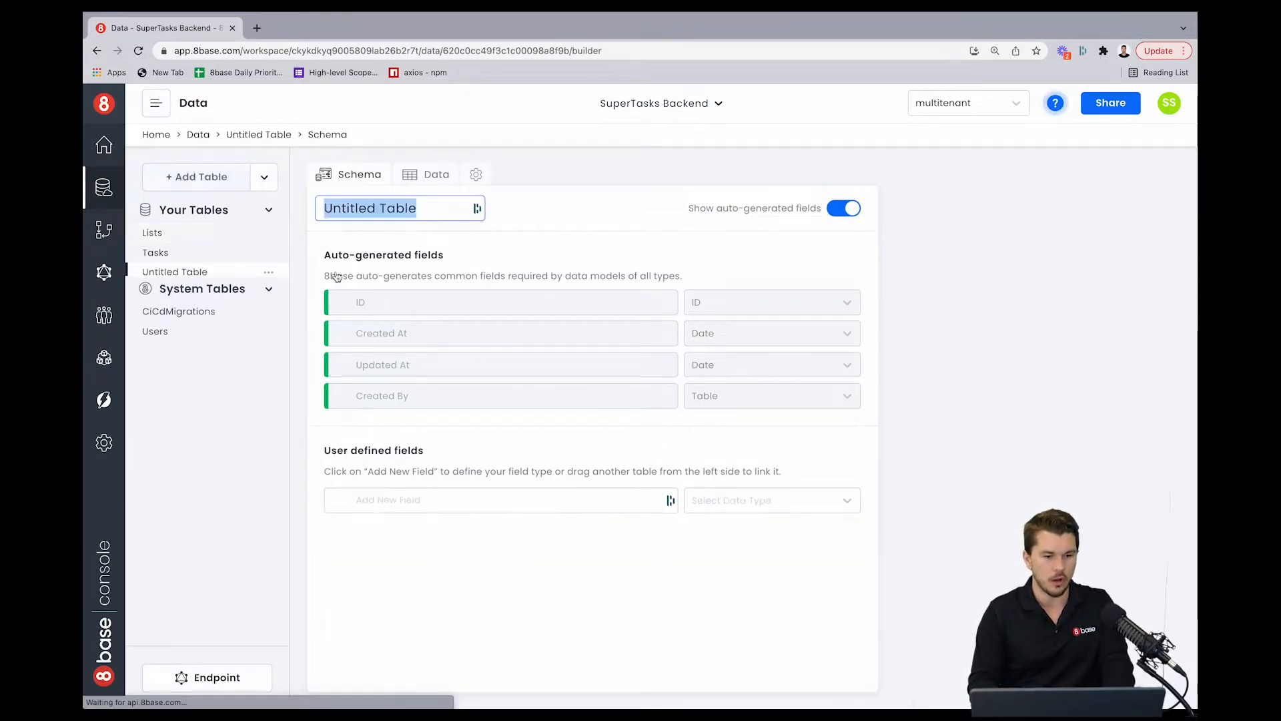
type("Tenants")
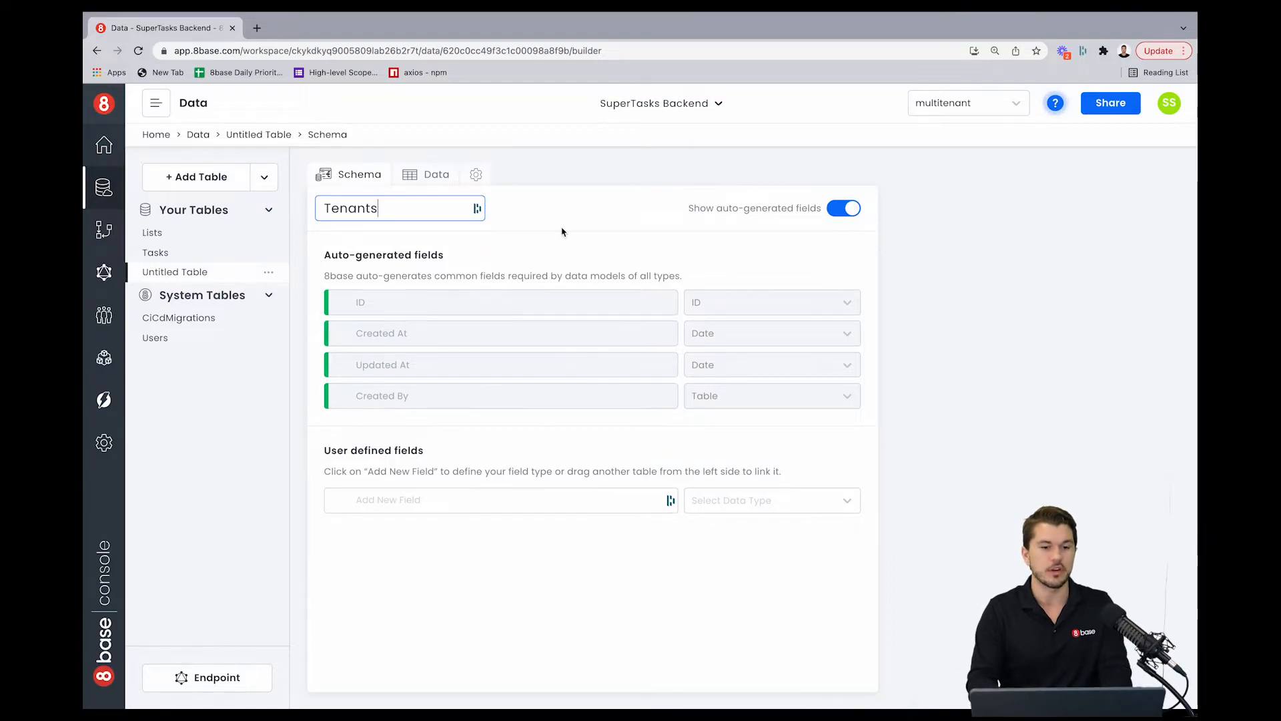
key("Return")
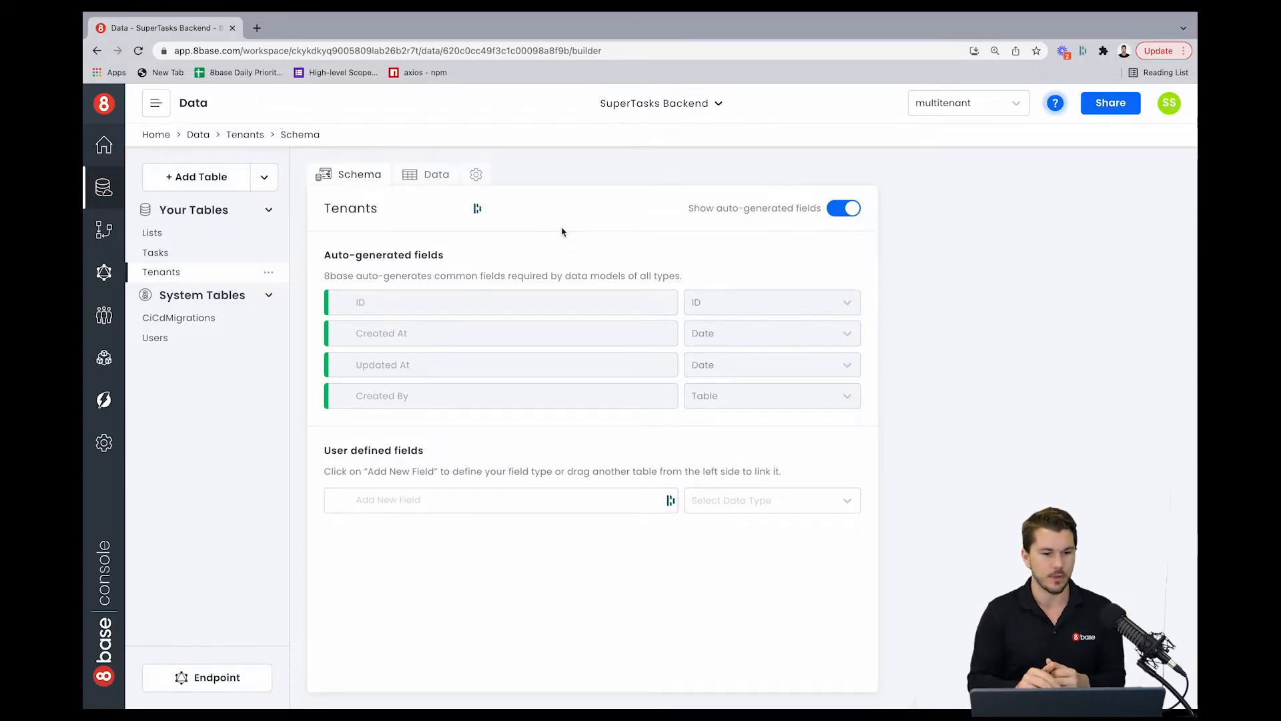
Step: Add a Text field called name to the Tenants table and create it
left_click(435, 498)
type("name")
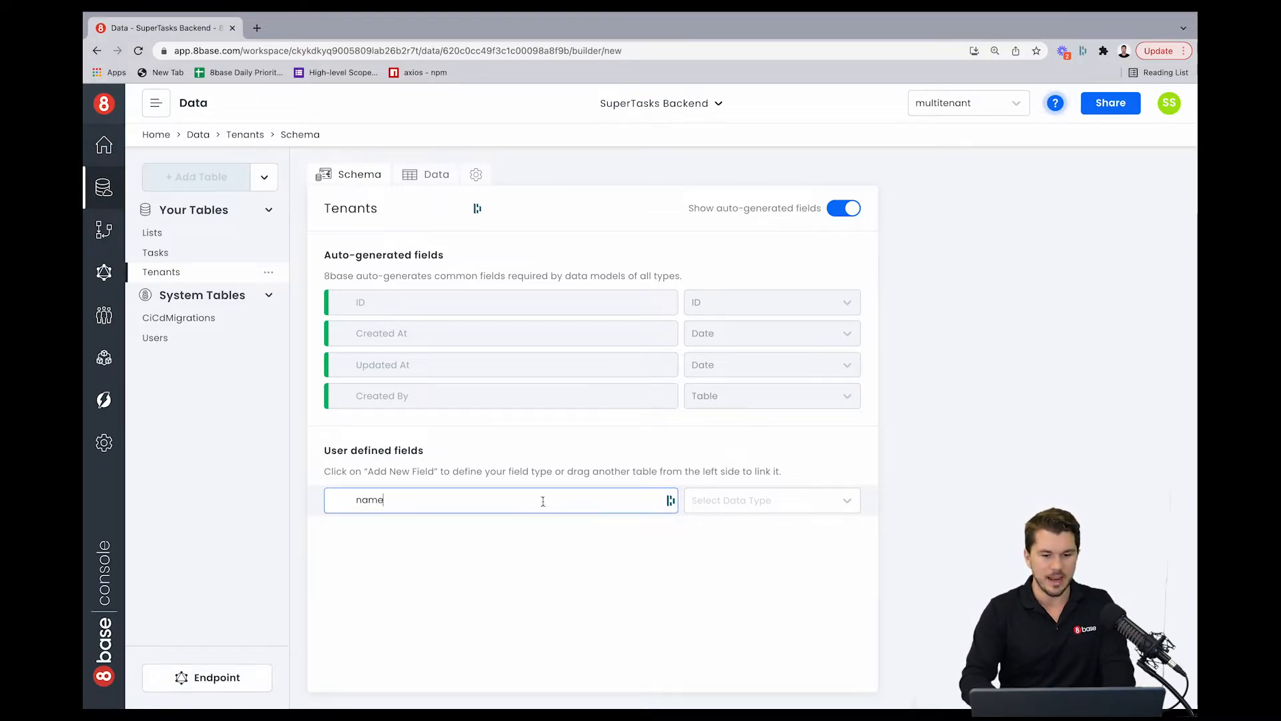
left_click(761, 499)
left_click(721, 532)
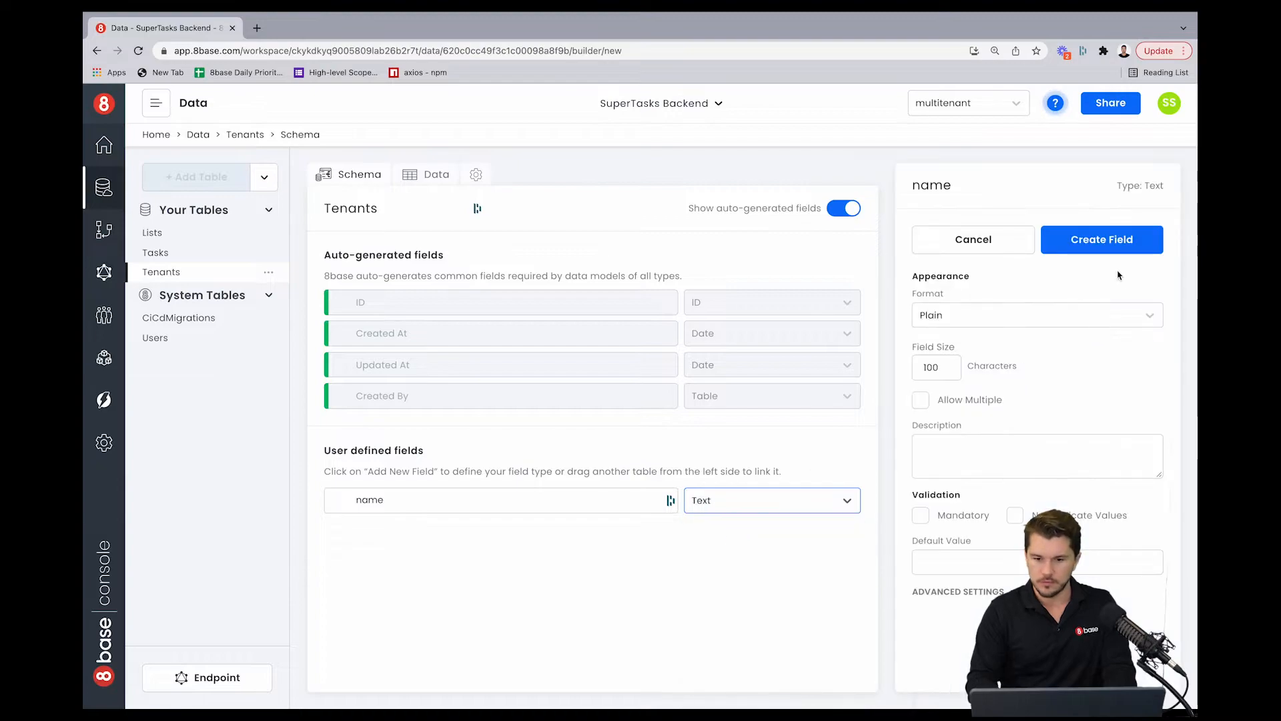
left_click(1100, 242)
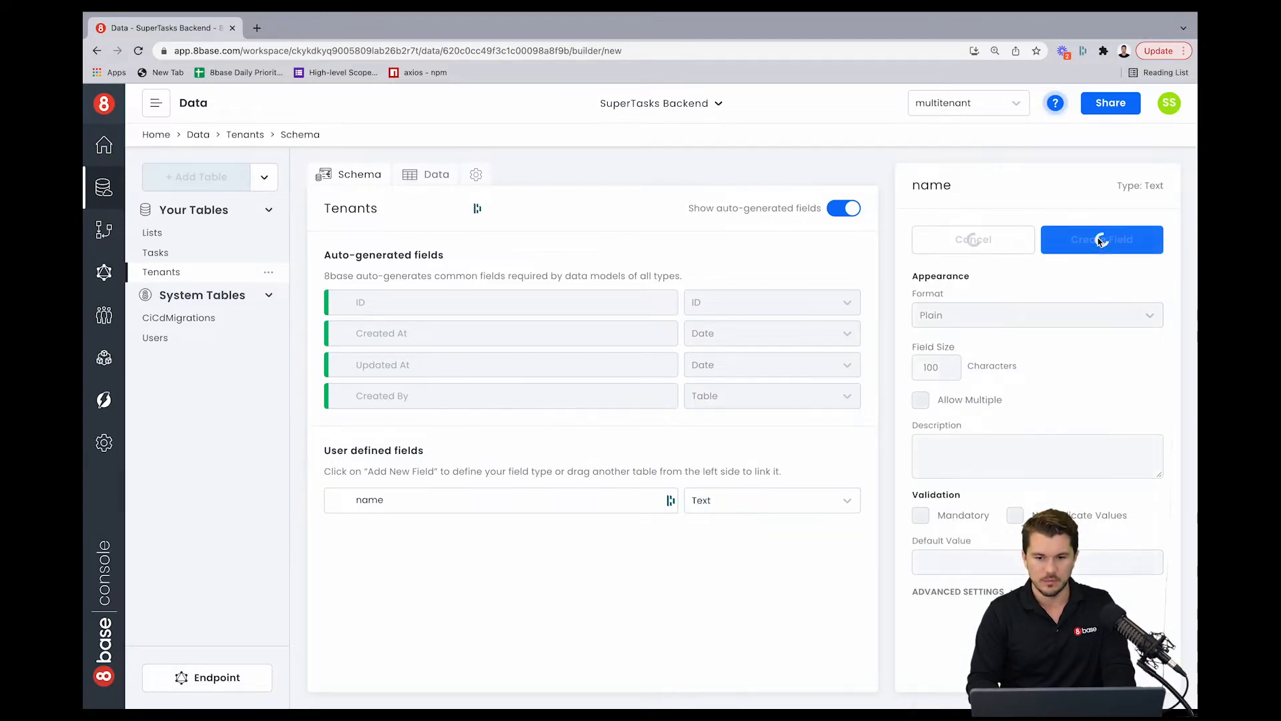
Step: Add a record to the Tenants table with the name Big Co
left_click(434, 176)
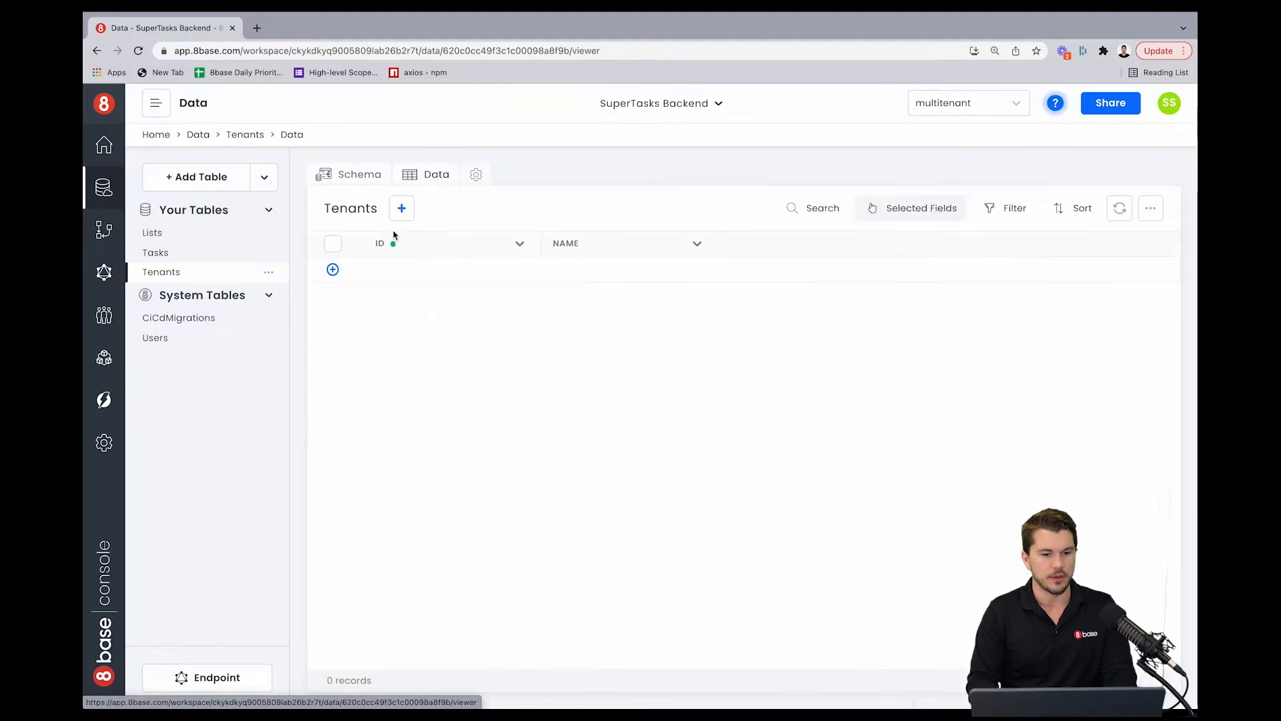
left_click(403, 209)
left_click(517, 393)
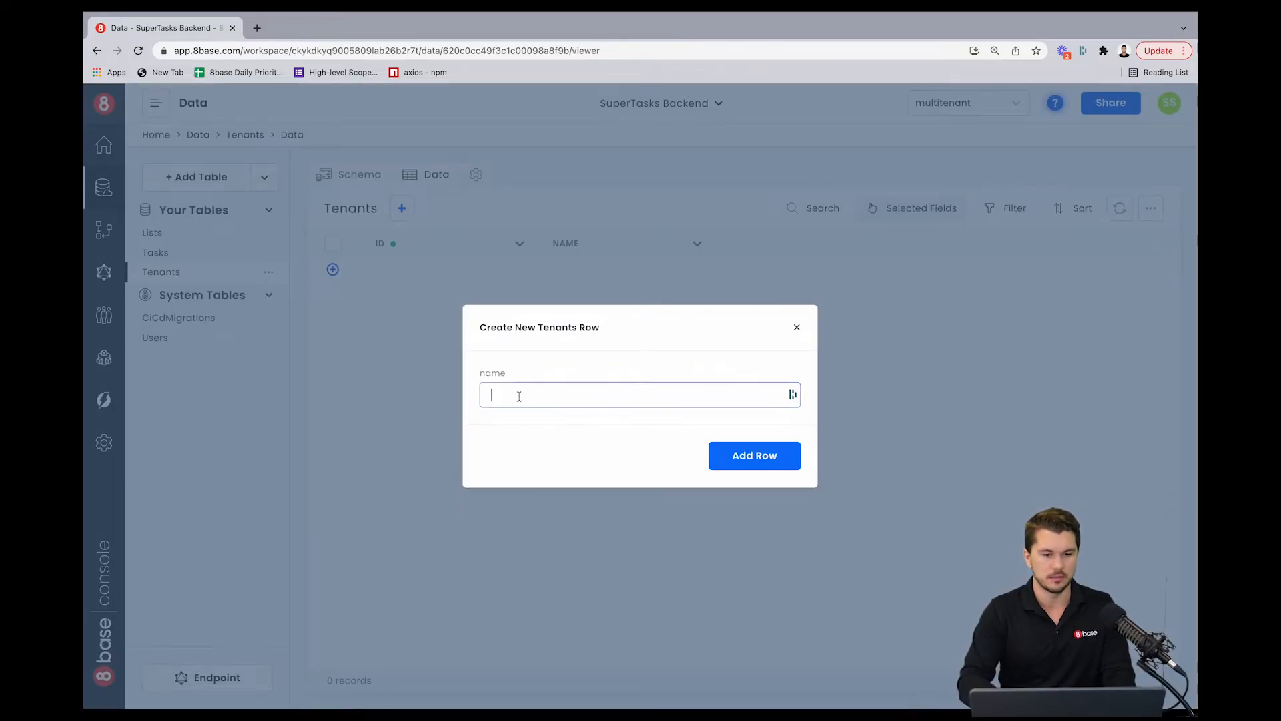
type("Companu")
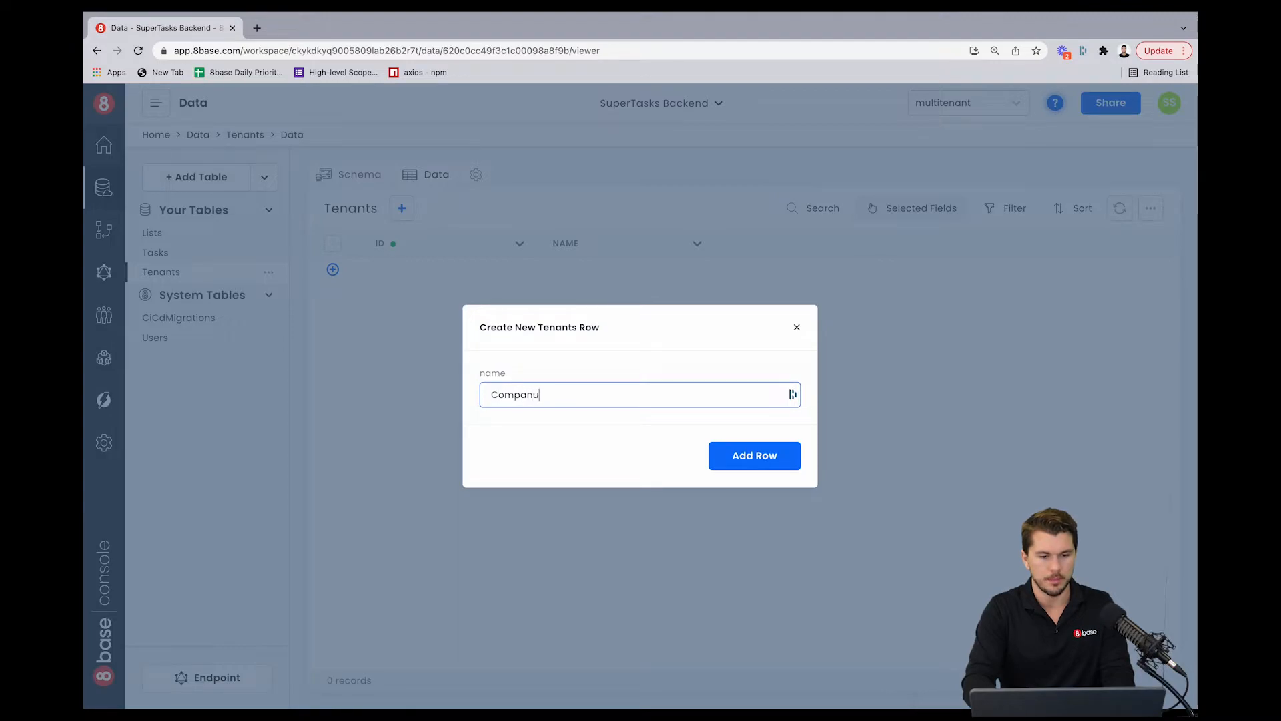
key("BackSpace")
key("BackSpace")
key("BackSpace")
key("BackSpace")
key("BackSpace")
key("BackSpace")
type("B")
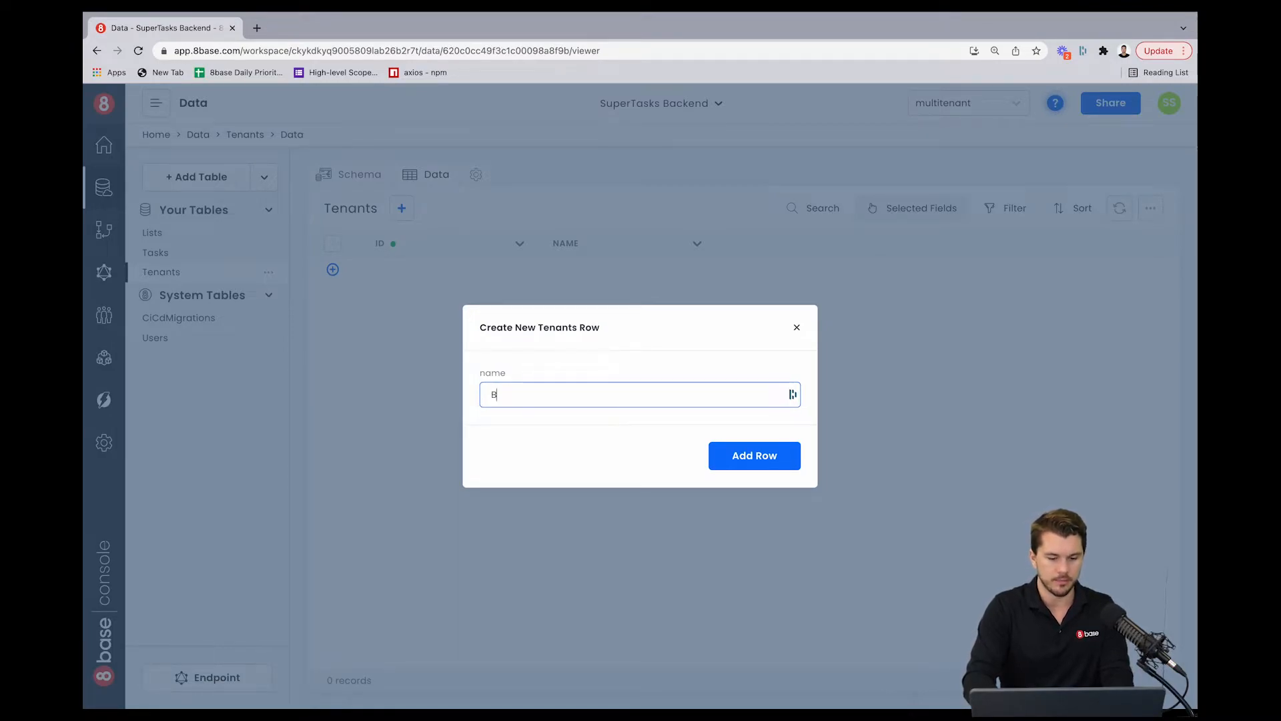
type("ig Co.")
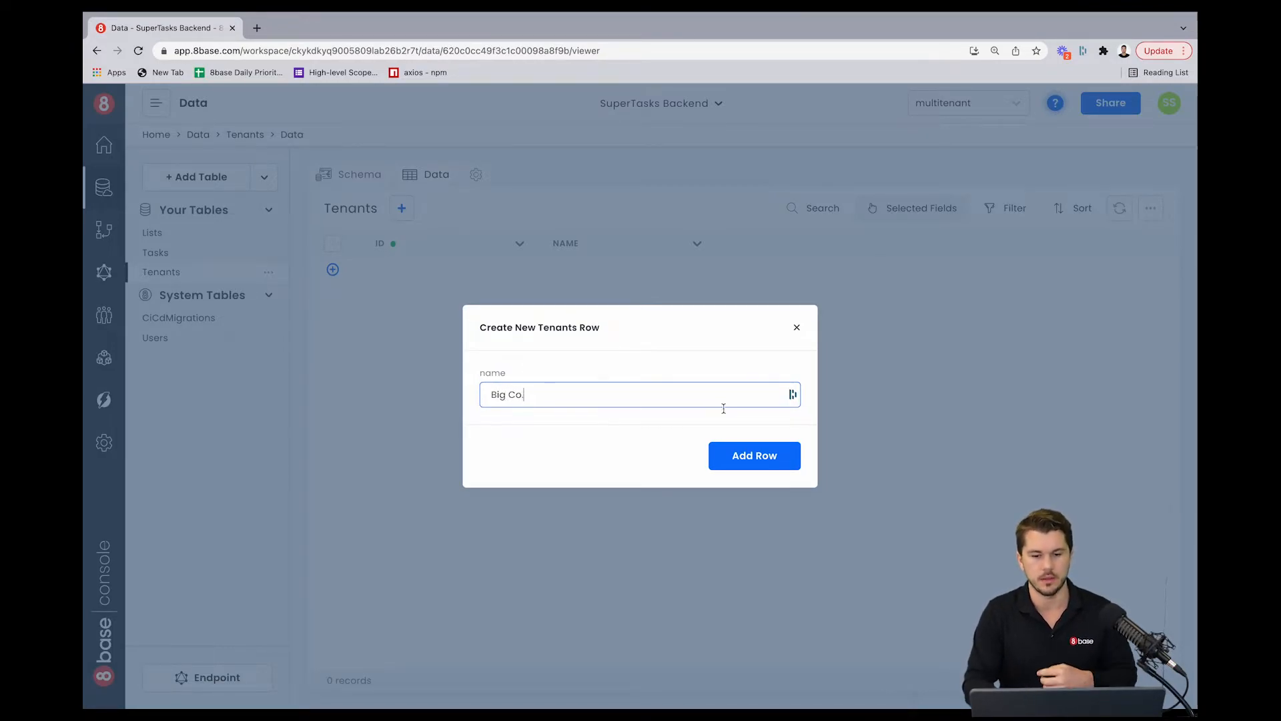
left_click(761, 458)
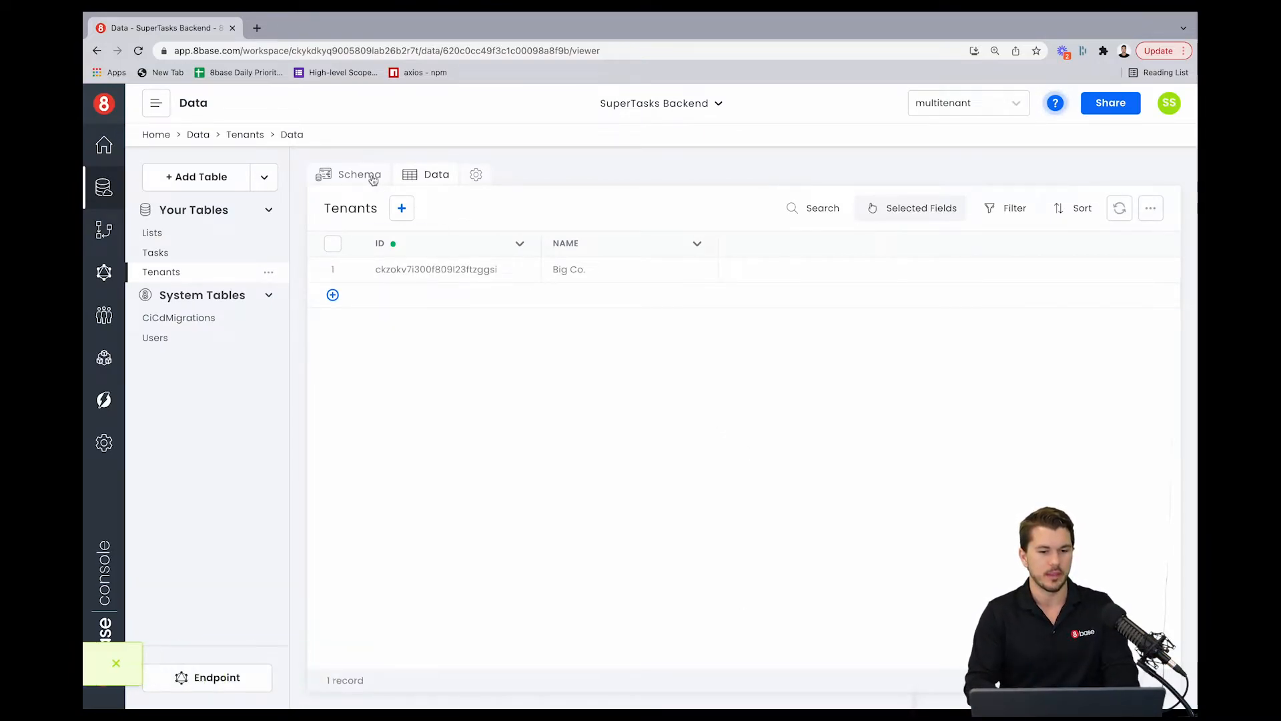
Step: Add a second Tenants record named Small Co
left_click(402, 209)
left_click(529, 389)
type("S")
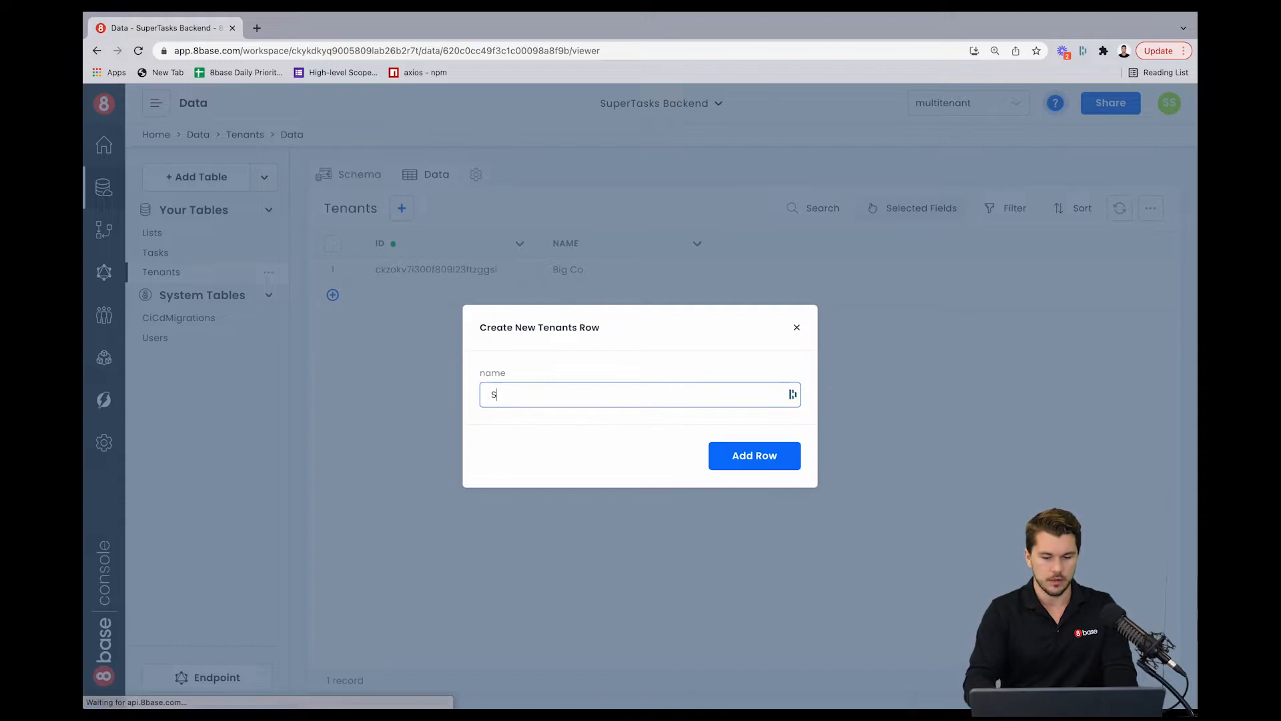
type("mall Co.")
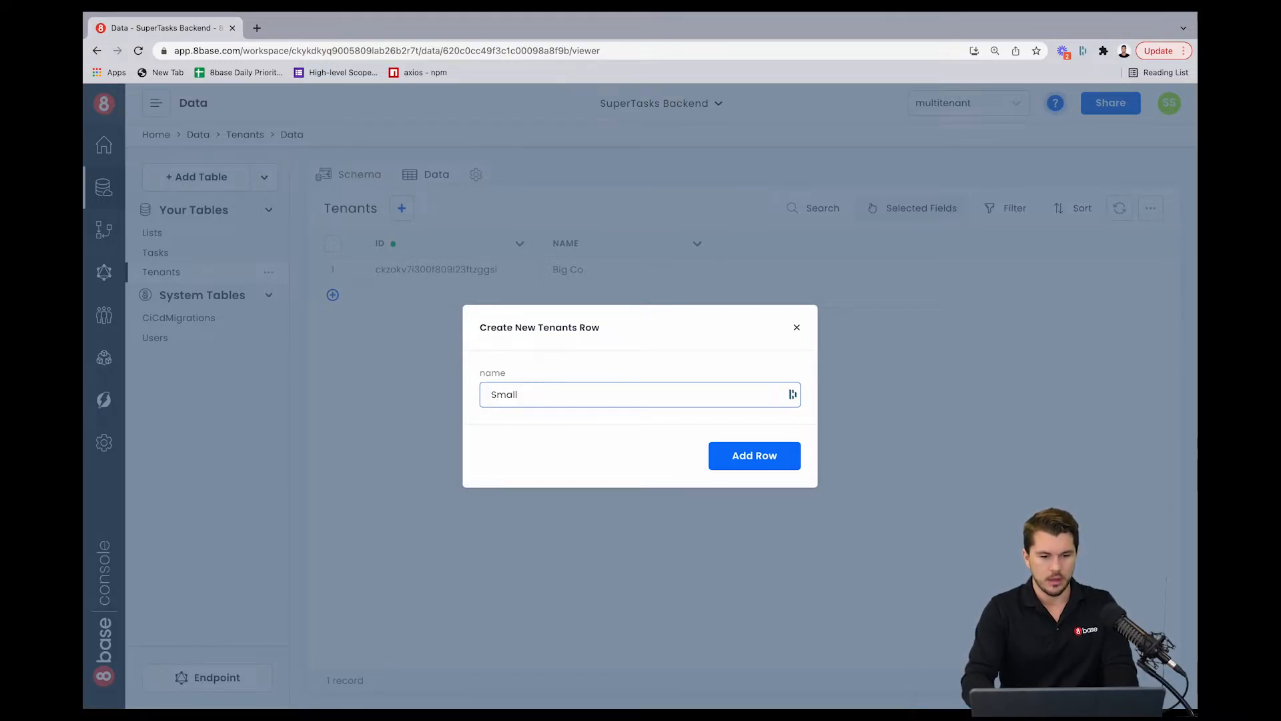
left_click(746, 459)
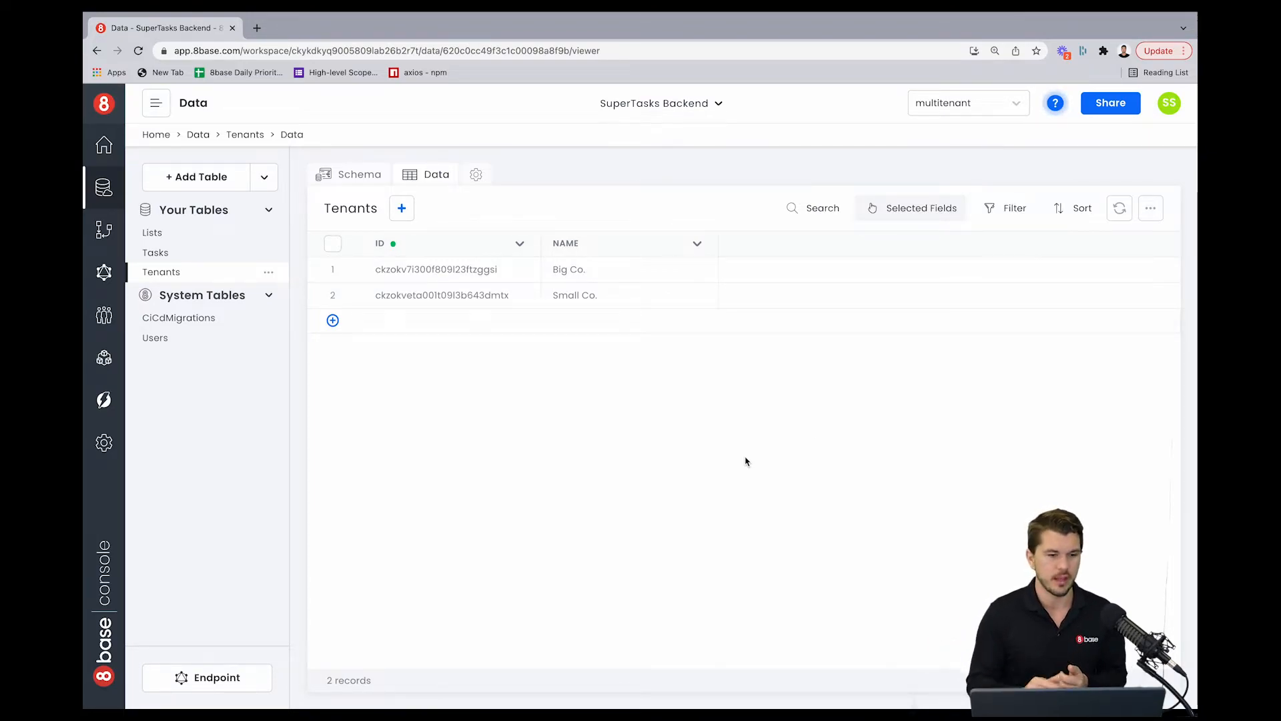
Step: Add a Users relation field to the Tenants schema, naming the reverse relation field Tenant, and create it
left_click(372, 182)
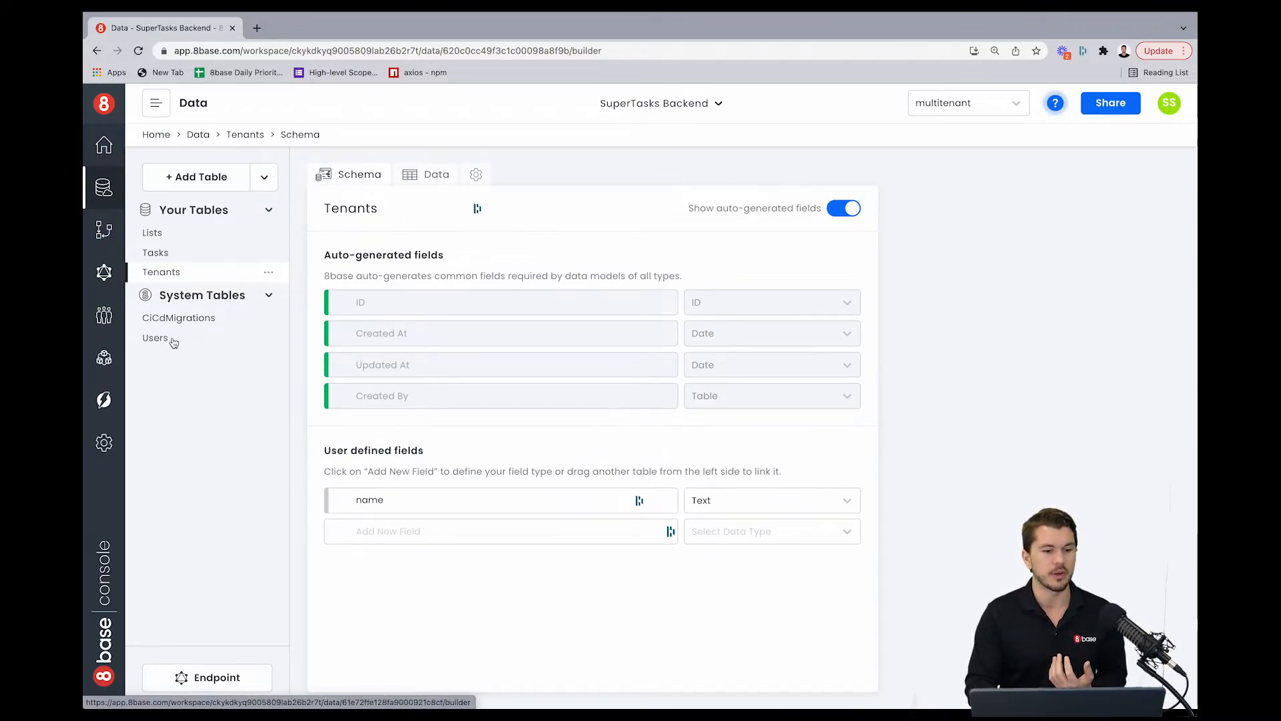
left_click_drag(174, 340, 376, 528)
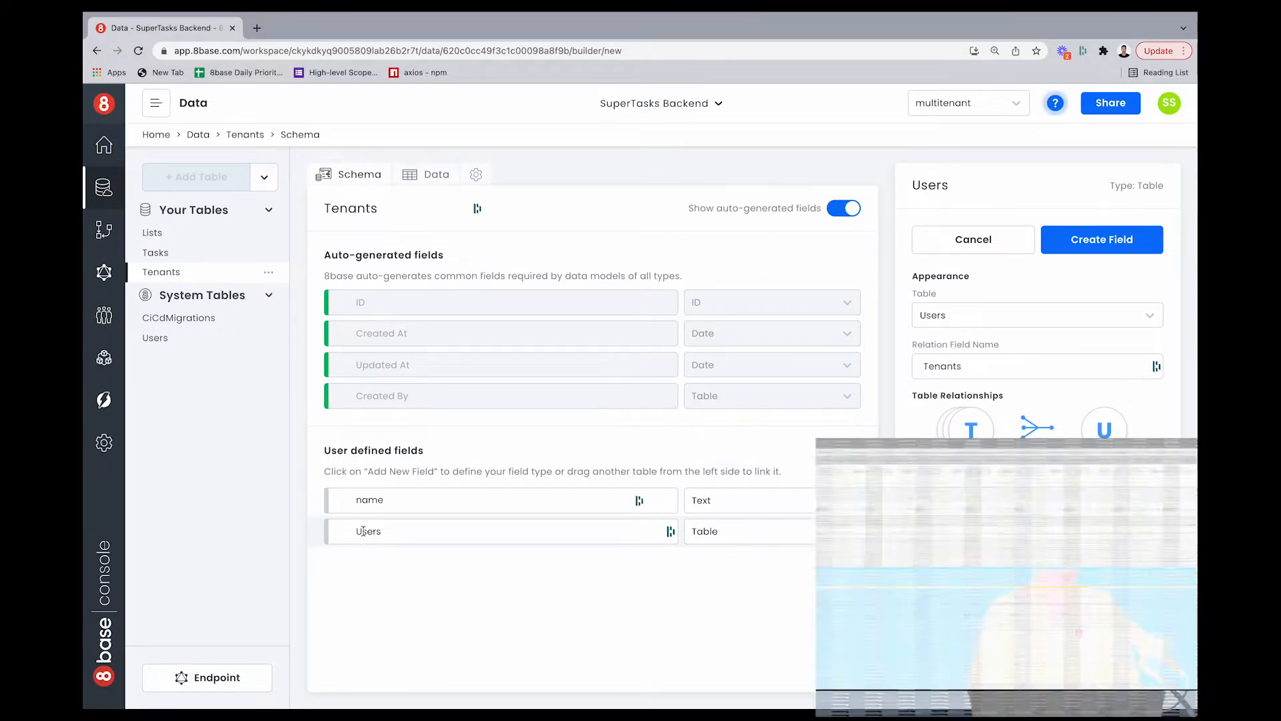
double_click(352, 531)
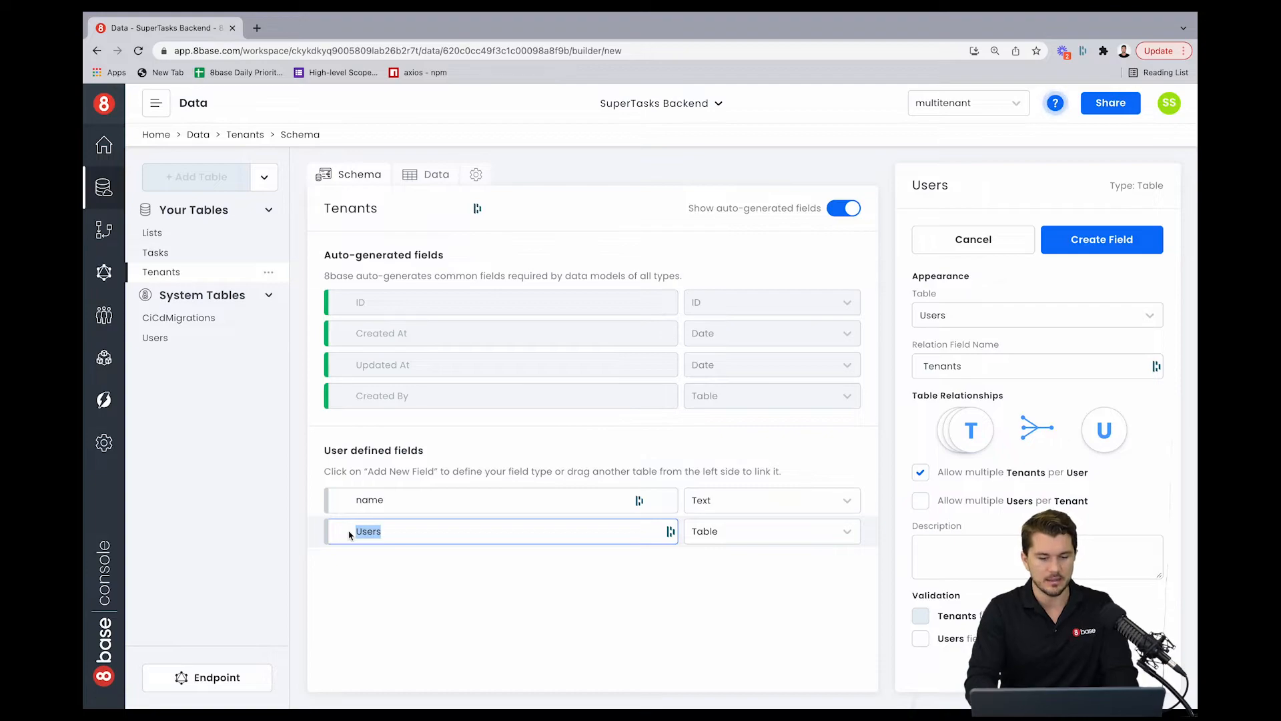
left_click(397, 549)
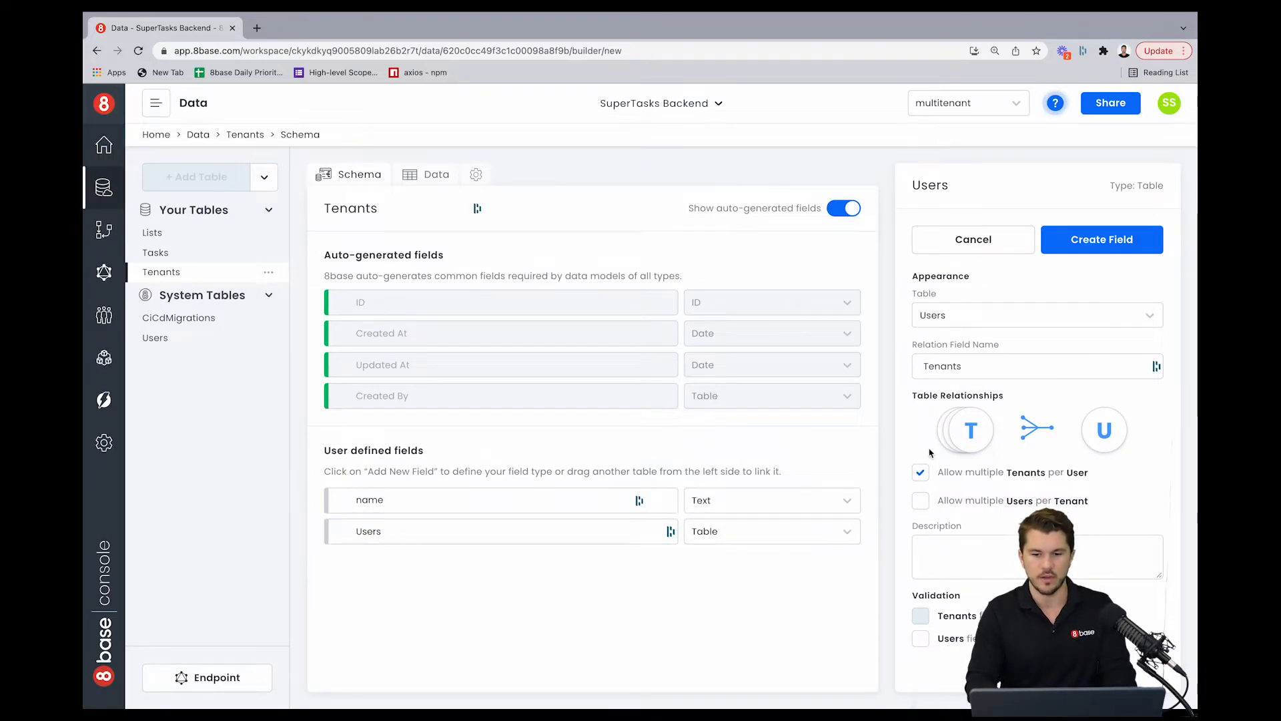
left_click(991, 366)
key("BackSpace")
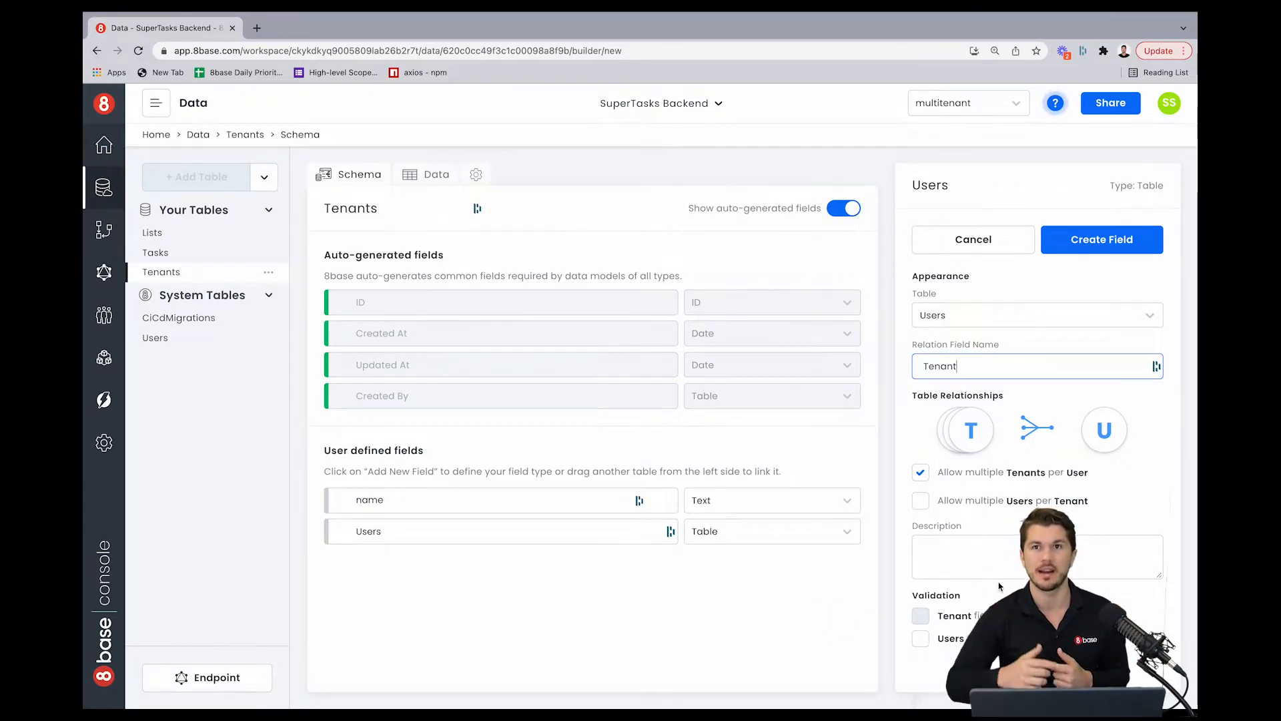
left_click(1113, 248)
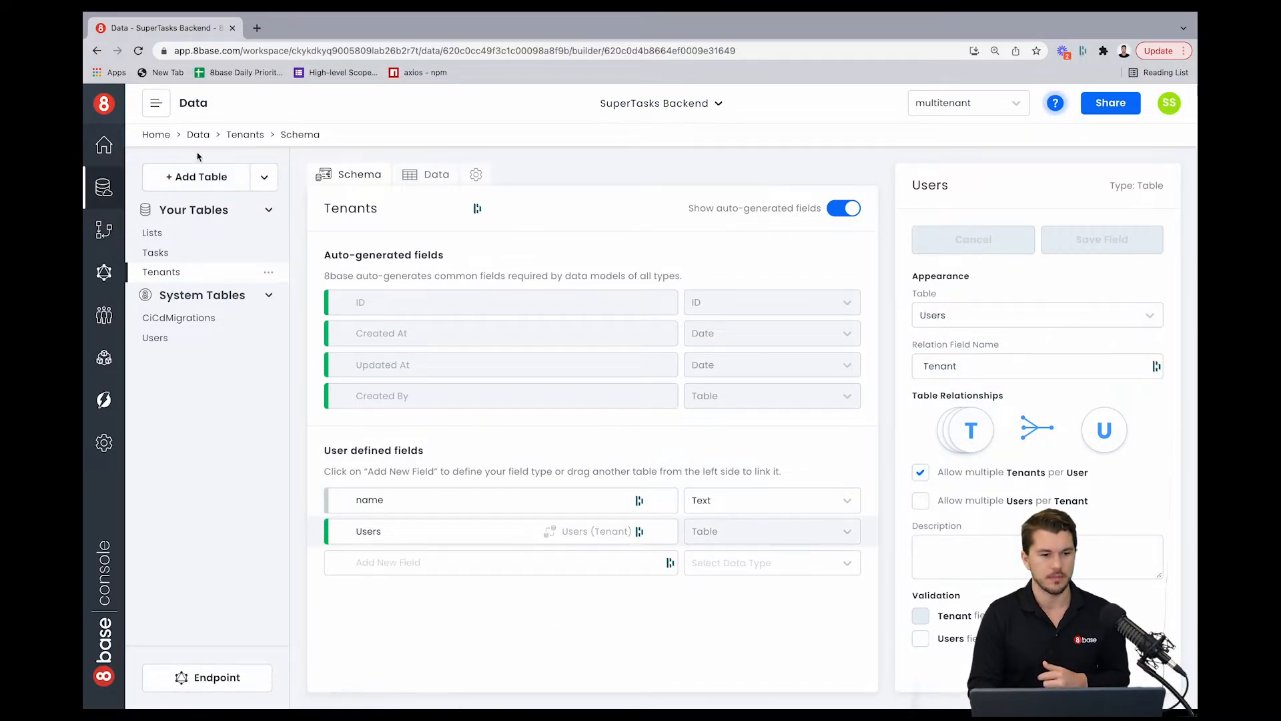
left_click(189, 235)
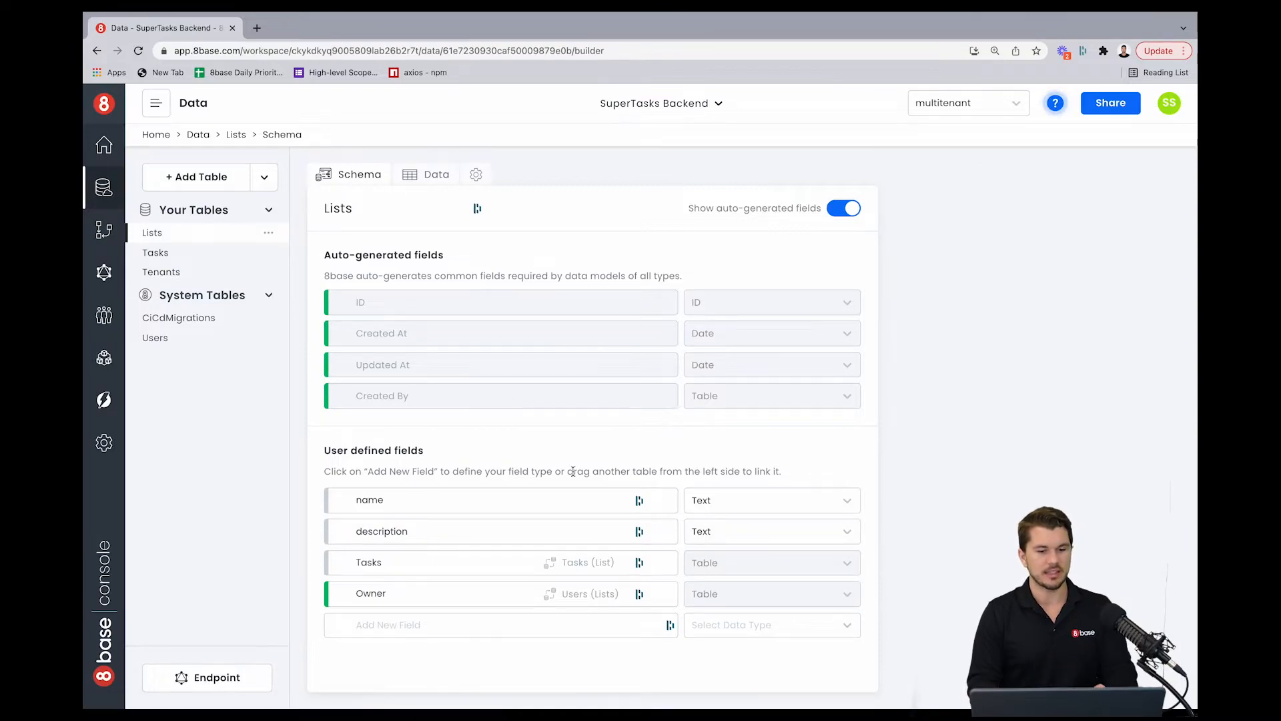
left_click(498, 602)
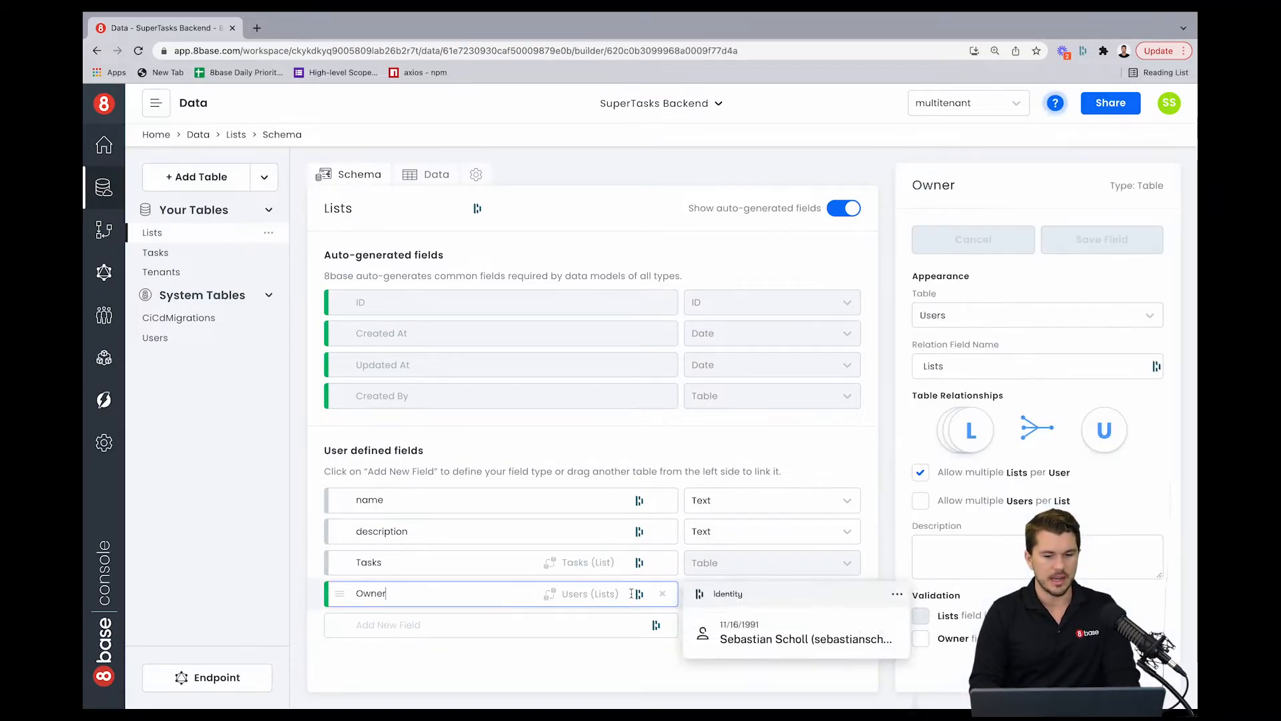
left_click(662, 593)
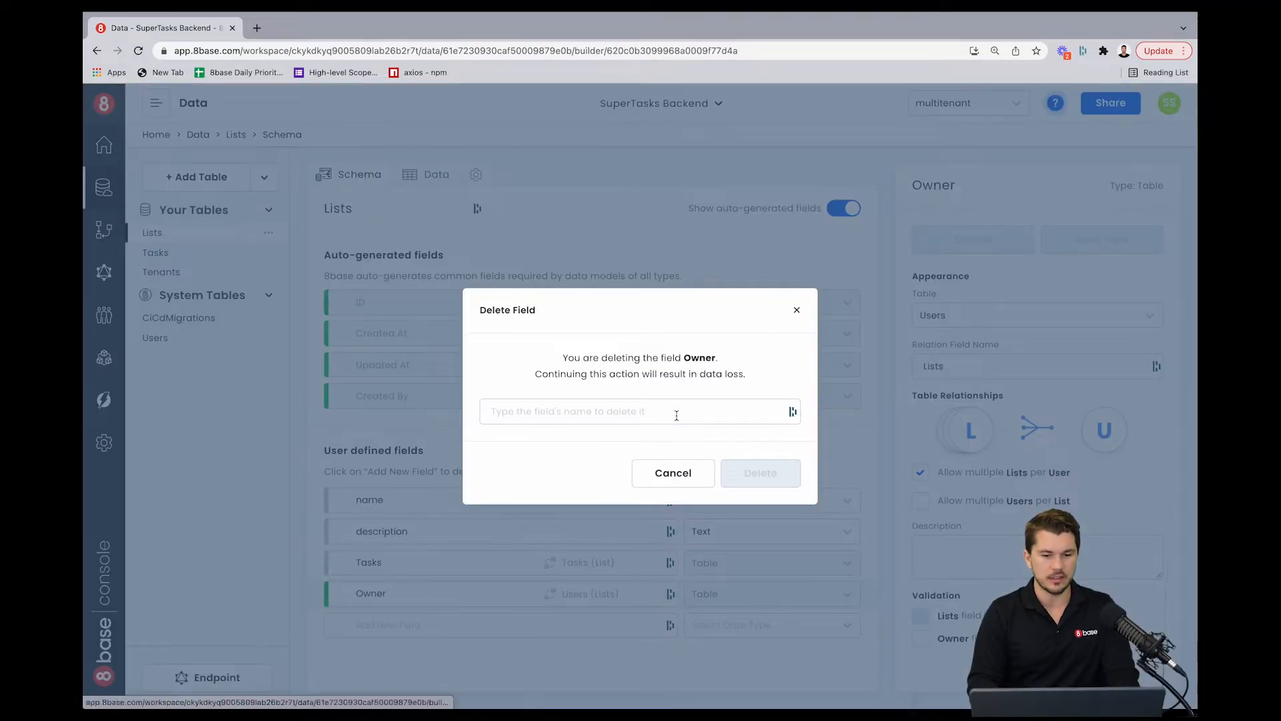
left_click(676, 414)
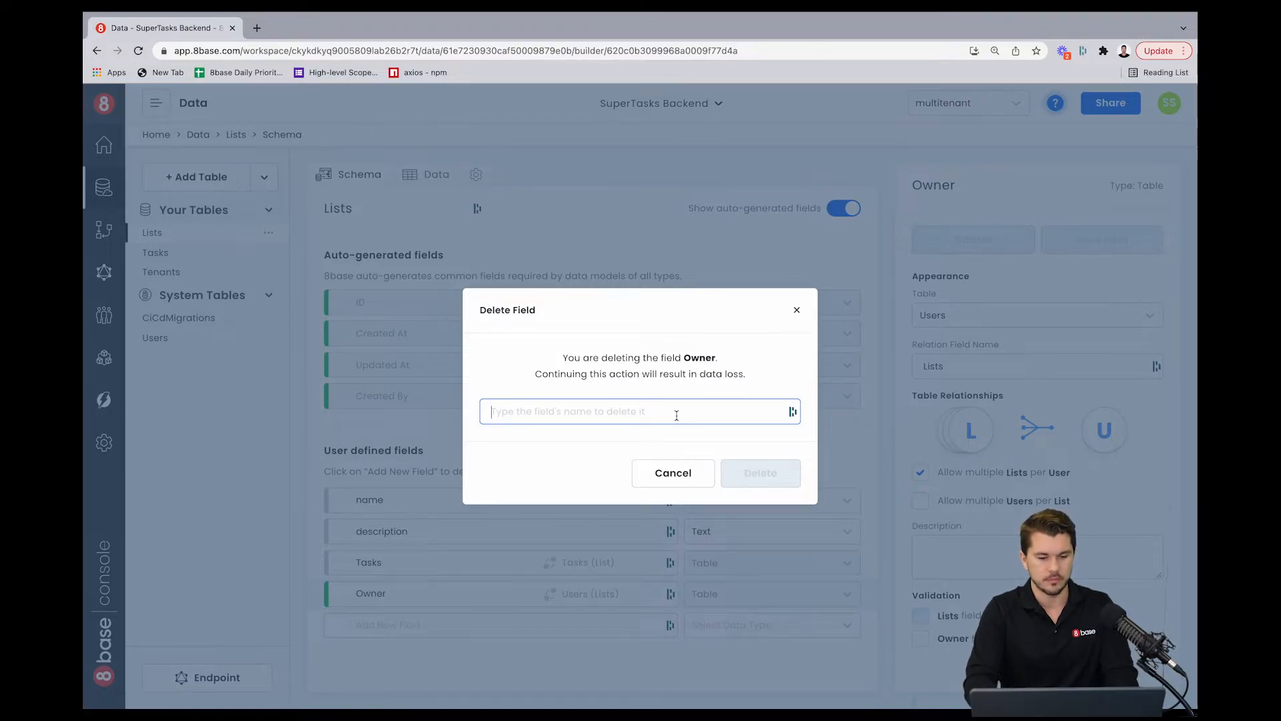
type("O")
key("BackSpace")
left_click(691, 482)
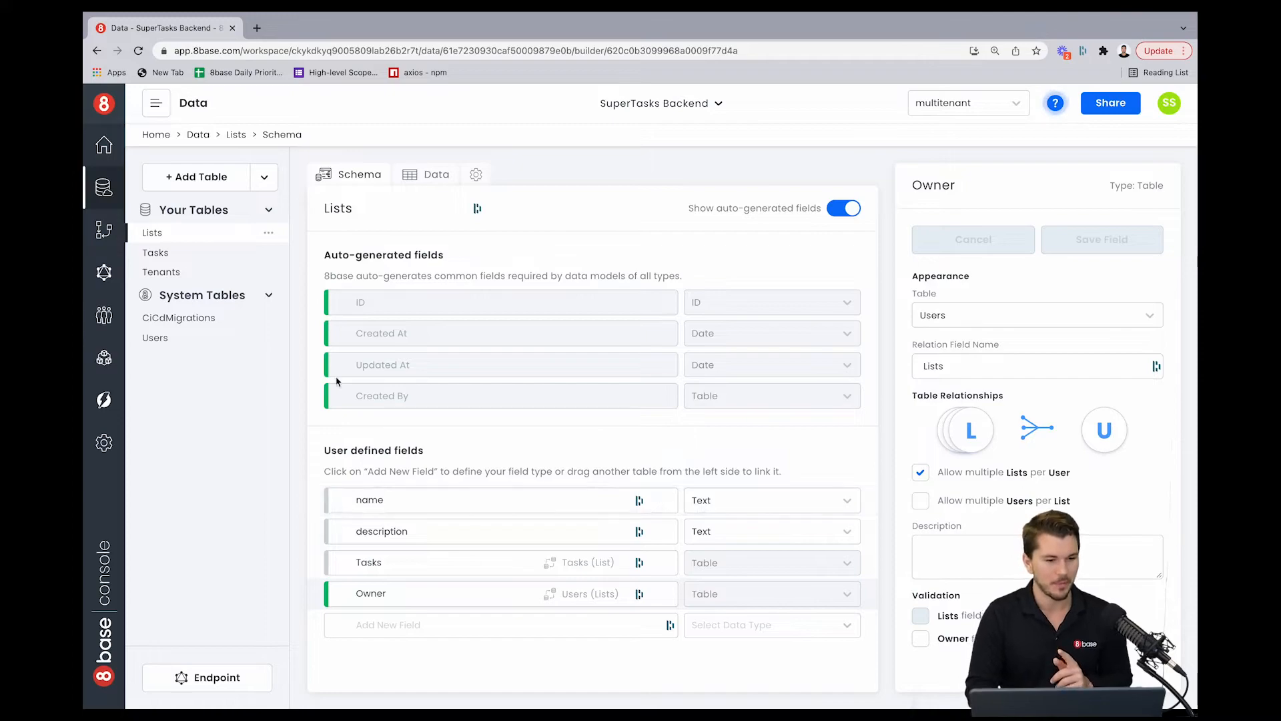
Step: Add a relation field to Tenants in the Lists table, rename it Tenant, and create it
left_click_drag(175, 273, 407, 624)
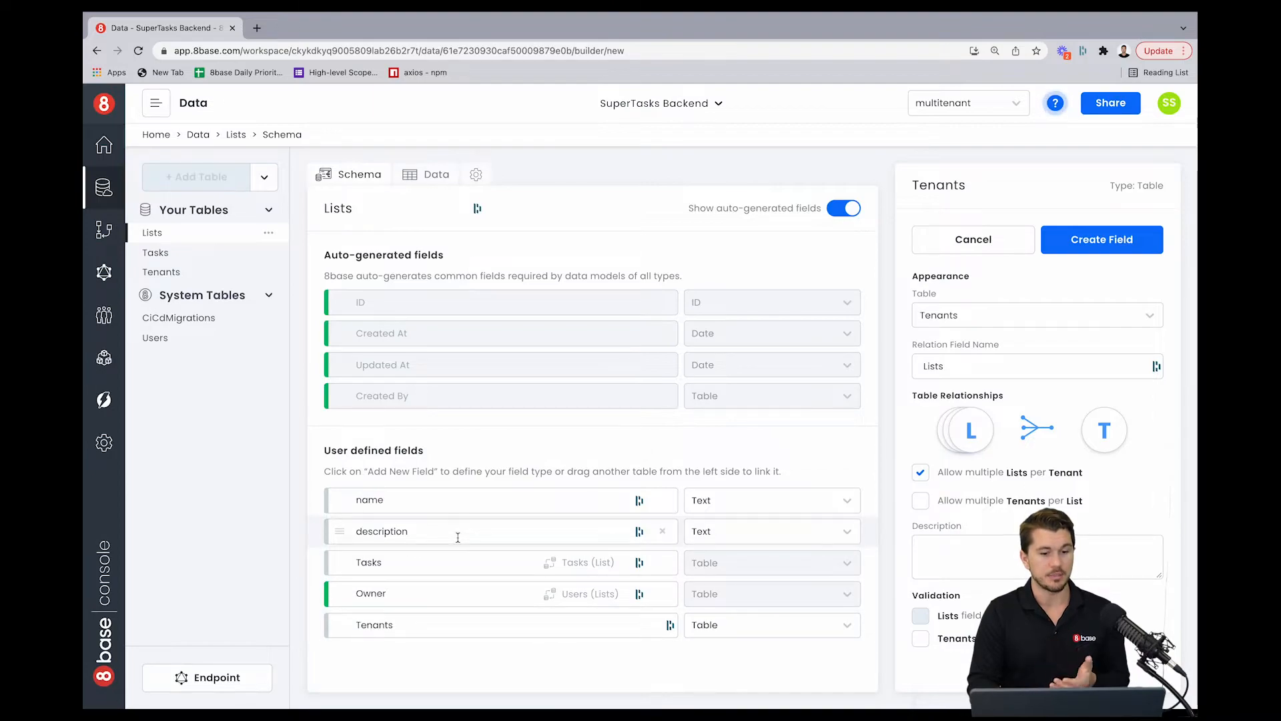
left_click(416, 626)
key("BackSpace")
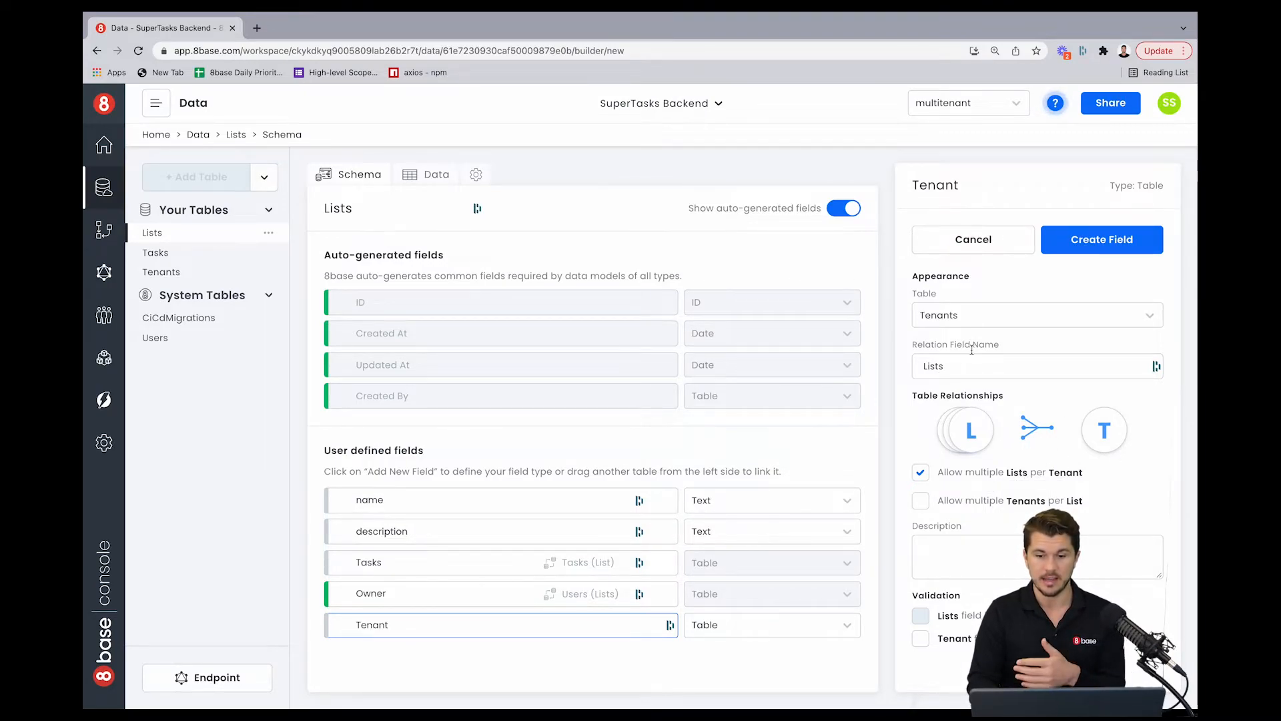
left_click(1098, 240)
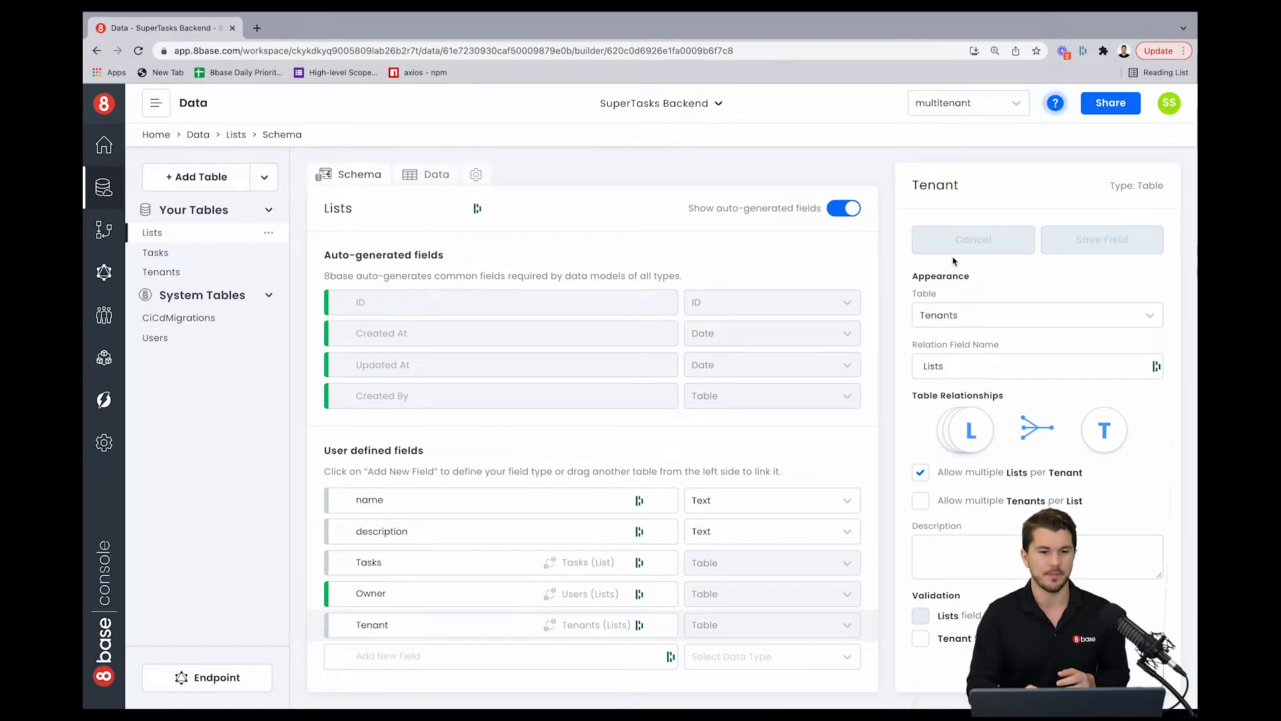
Step: In the Lists data, set the Tenant of Sam's List to Big Co. and submit the change
left_click(428, 175)
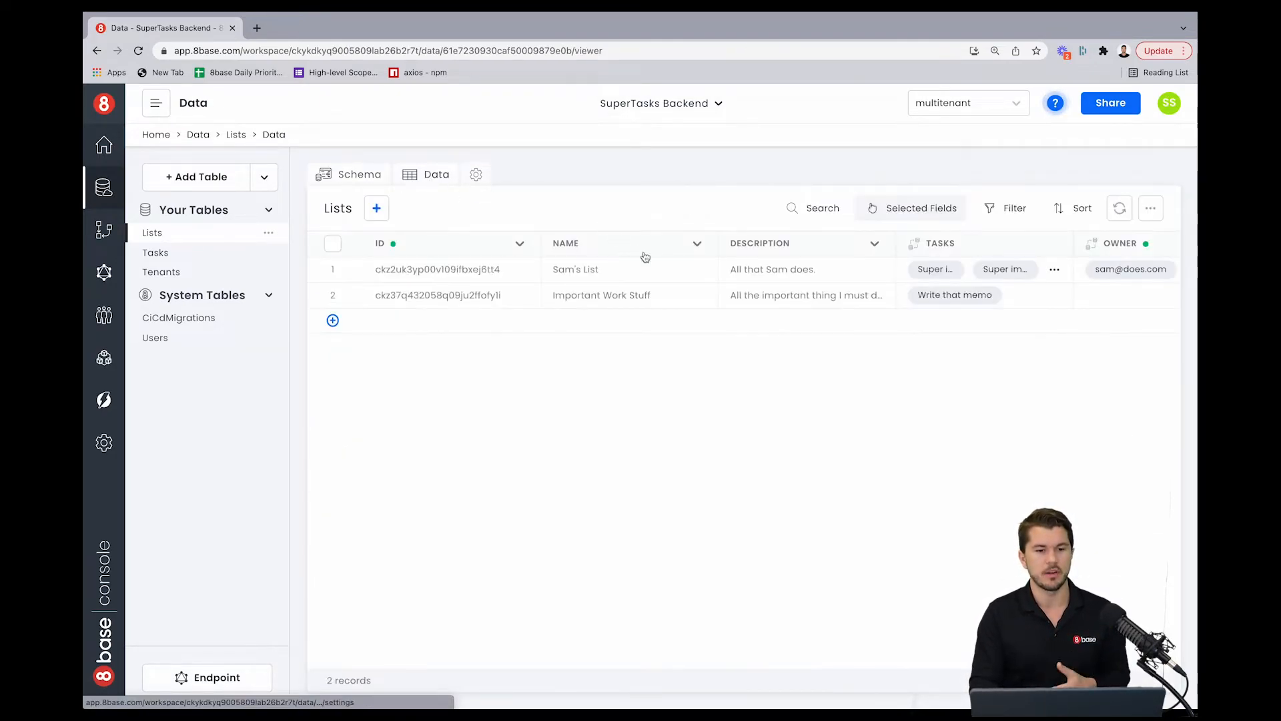
scroll(645, 276, "right", 5)
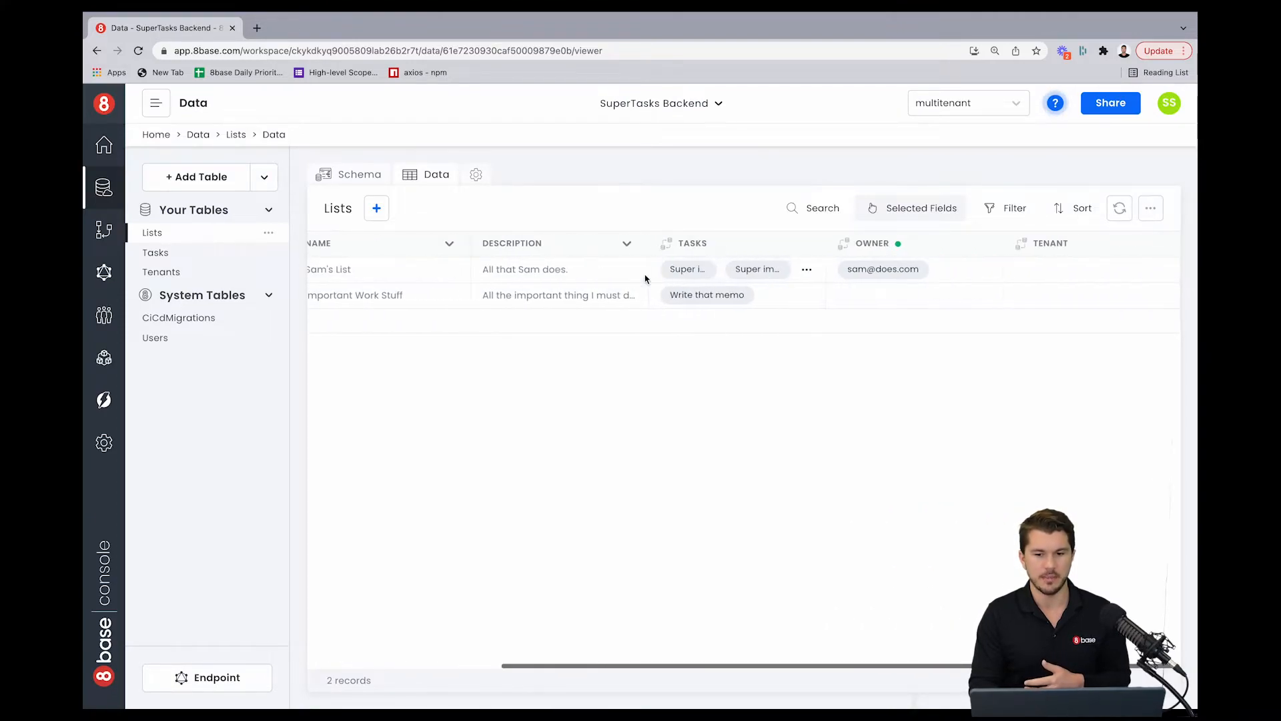
scroll(646, 276, "left", 5)
left_click(355, 269)
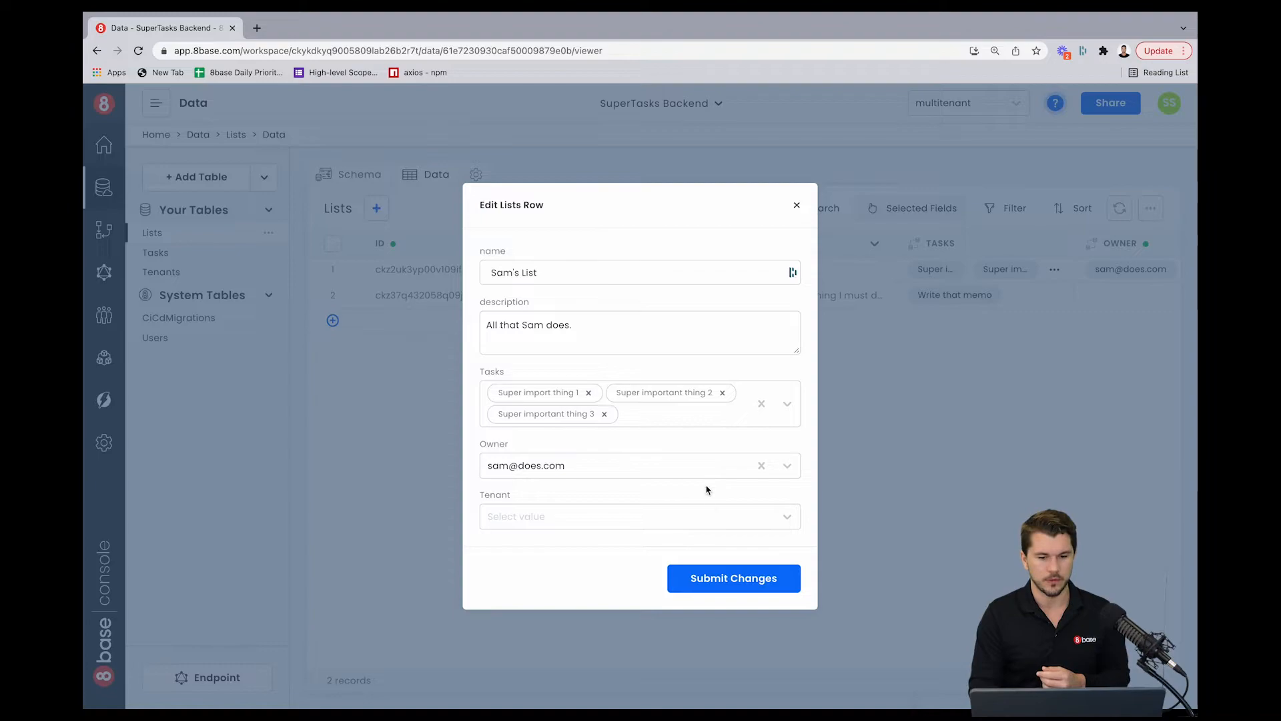
left_click(739, 523)
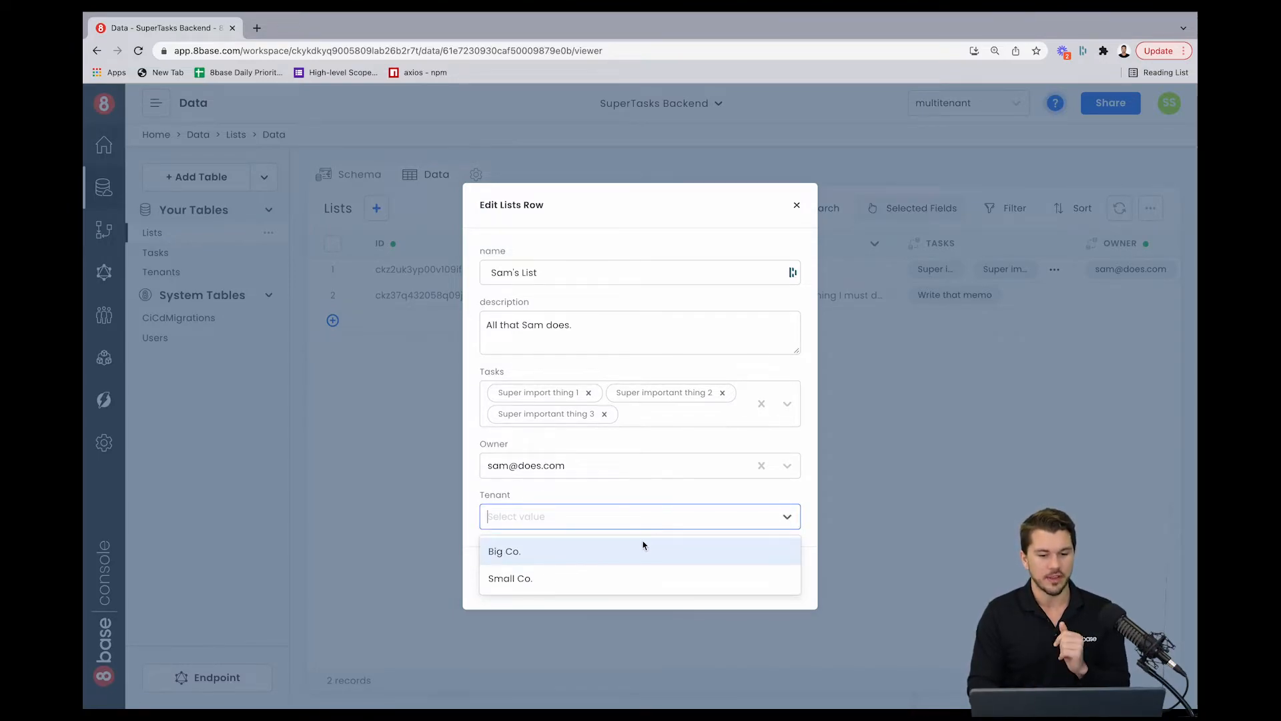
left_click(556, 551)
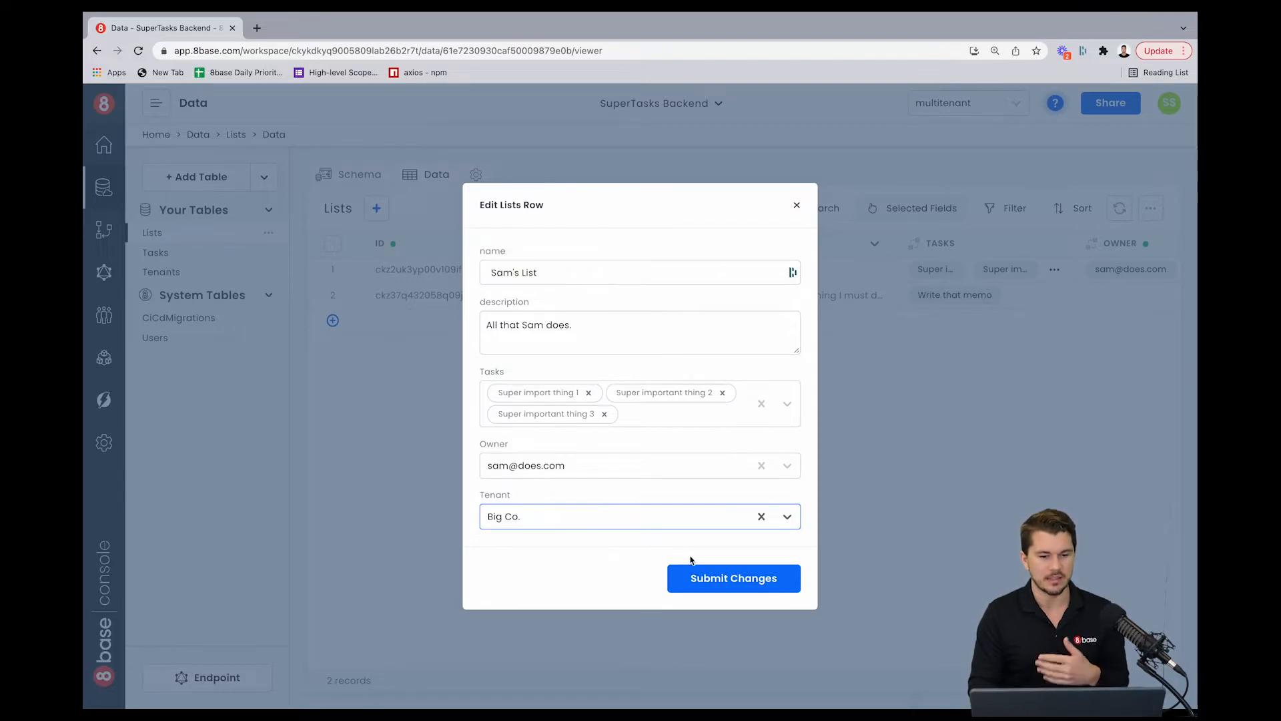
left_click(714, 579)
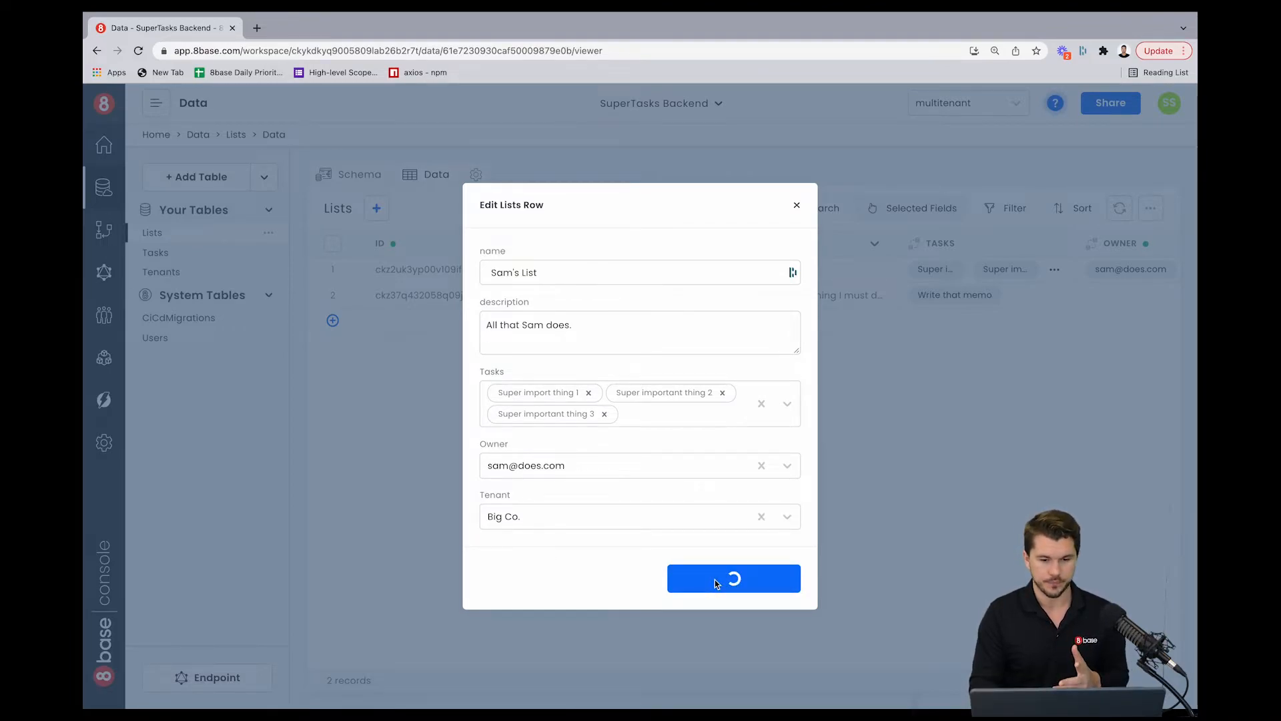
scroll(755, 274, "right", 2)
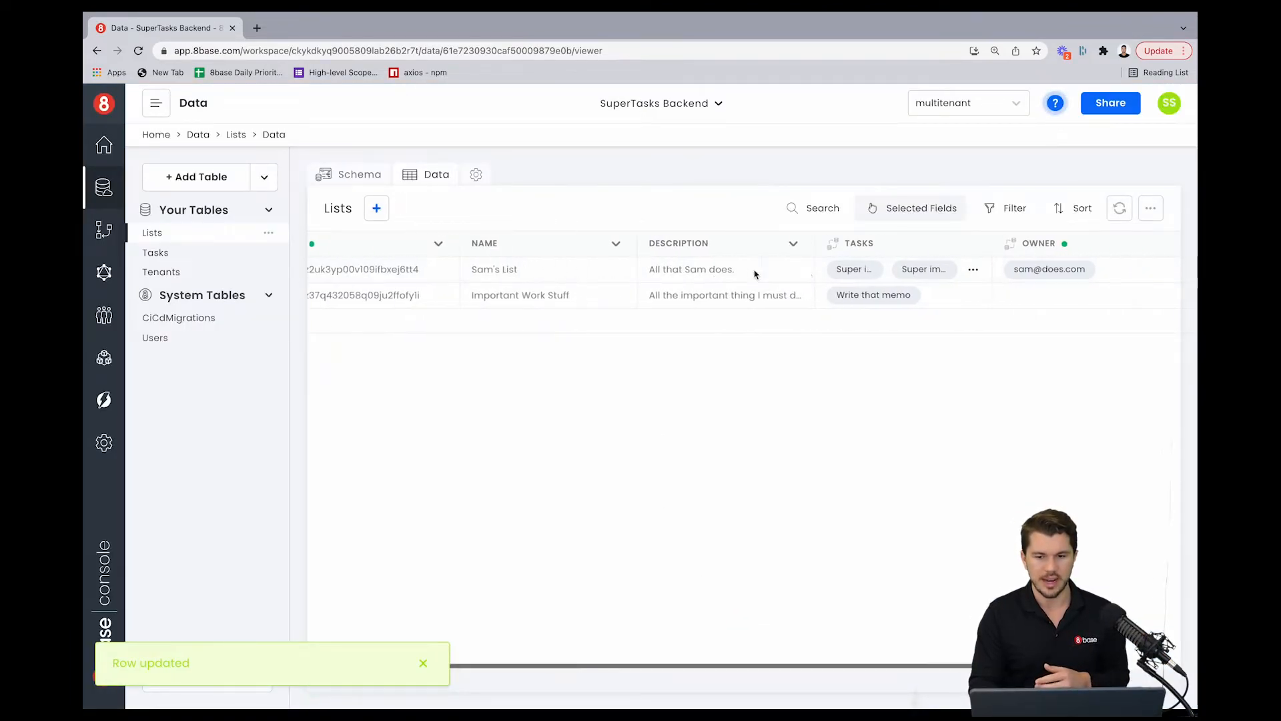
scroll(754, 273, "right", 4)
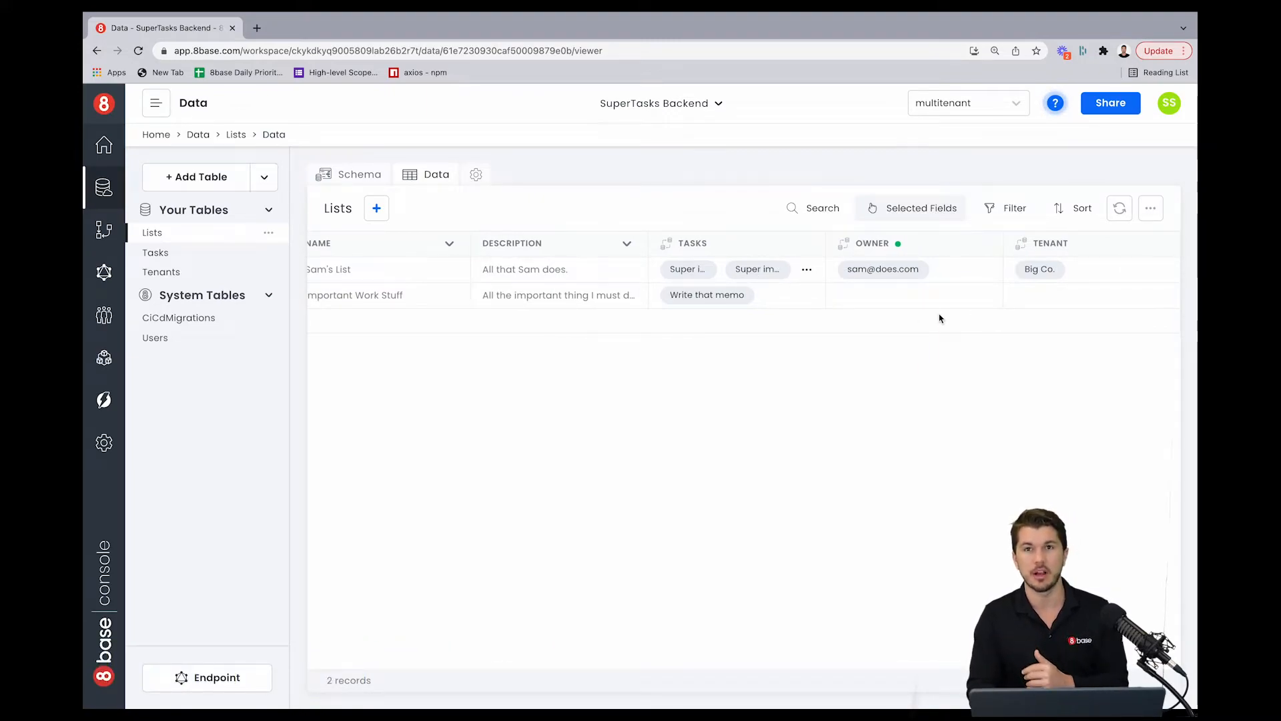
scroll(939, 318, "left", 5)
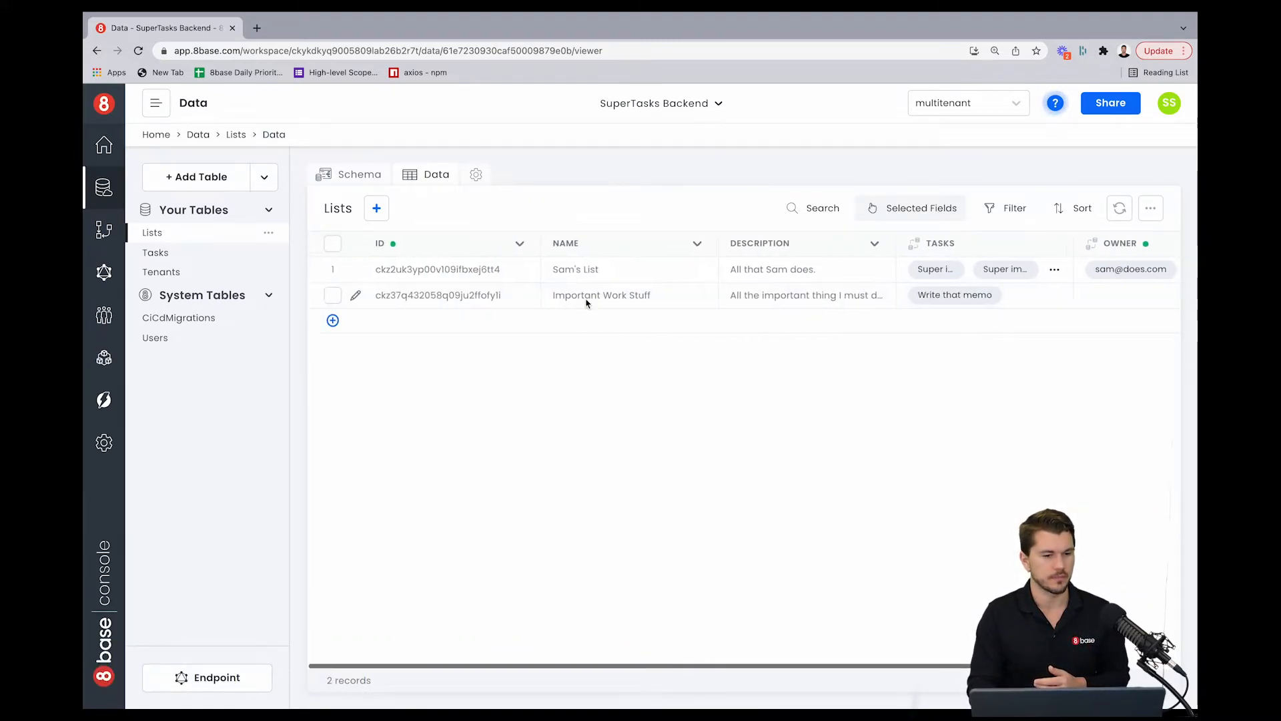
Step: Open the User role's custom read filter for Lists and wrap the owner is_self condition in an "OR" array
left_click(104, 360)
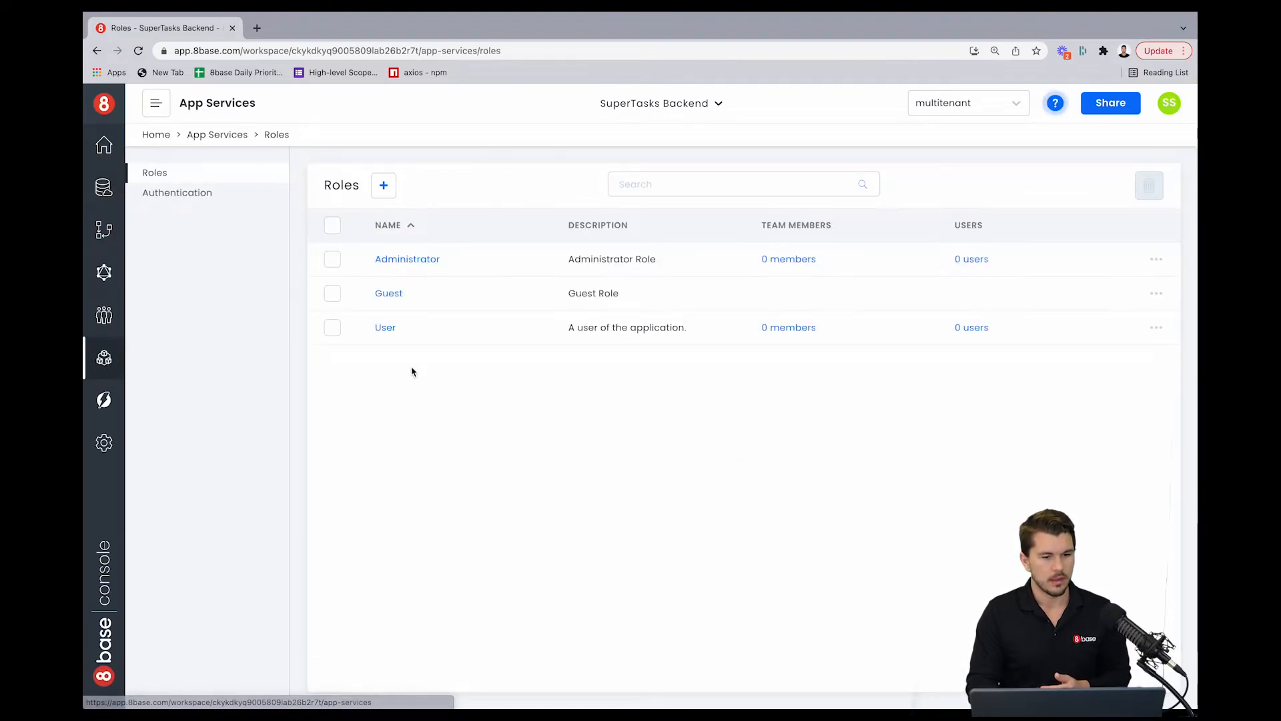
left_click(389, 329)
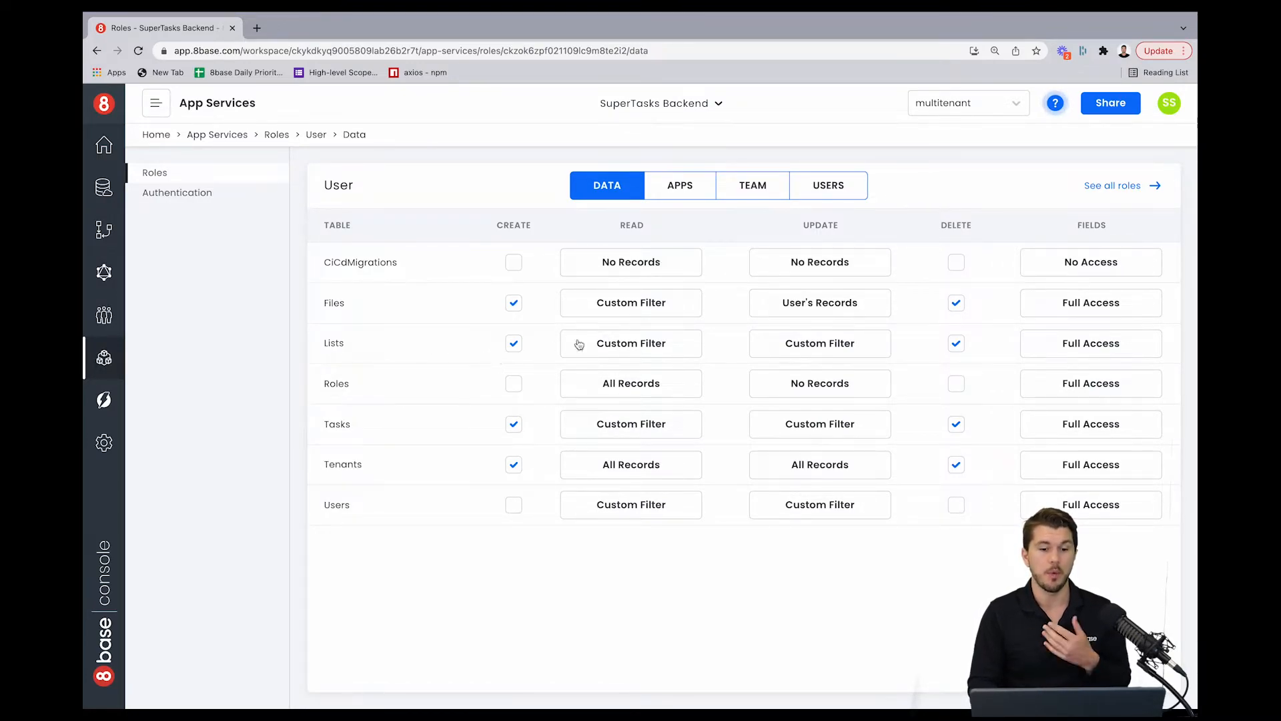
left_click(646, 342)
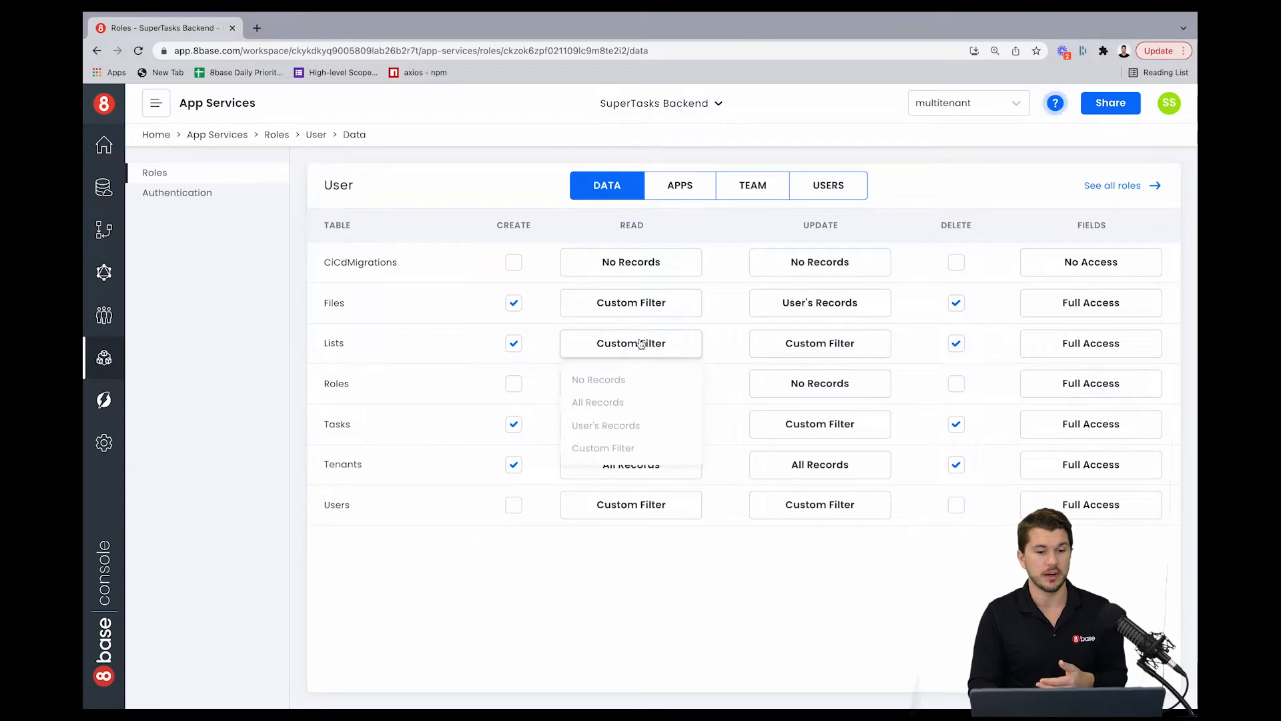
left_click(614, 454)
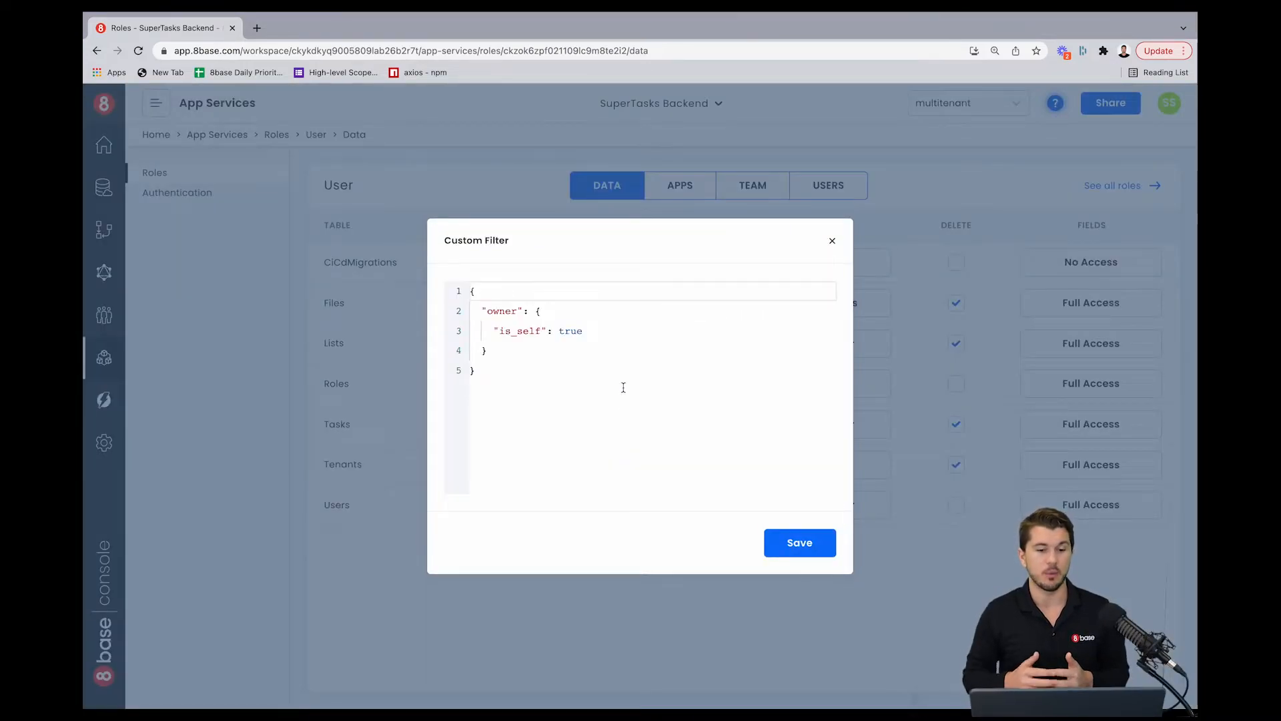
left_click(527, 379)
key("super+a")
key("super+c")
key("BackSpace")
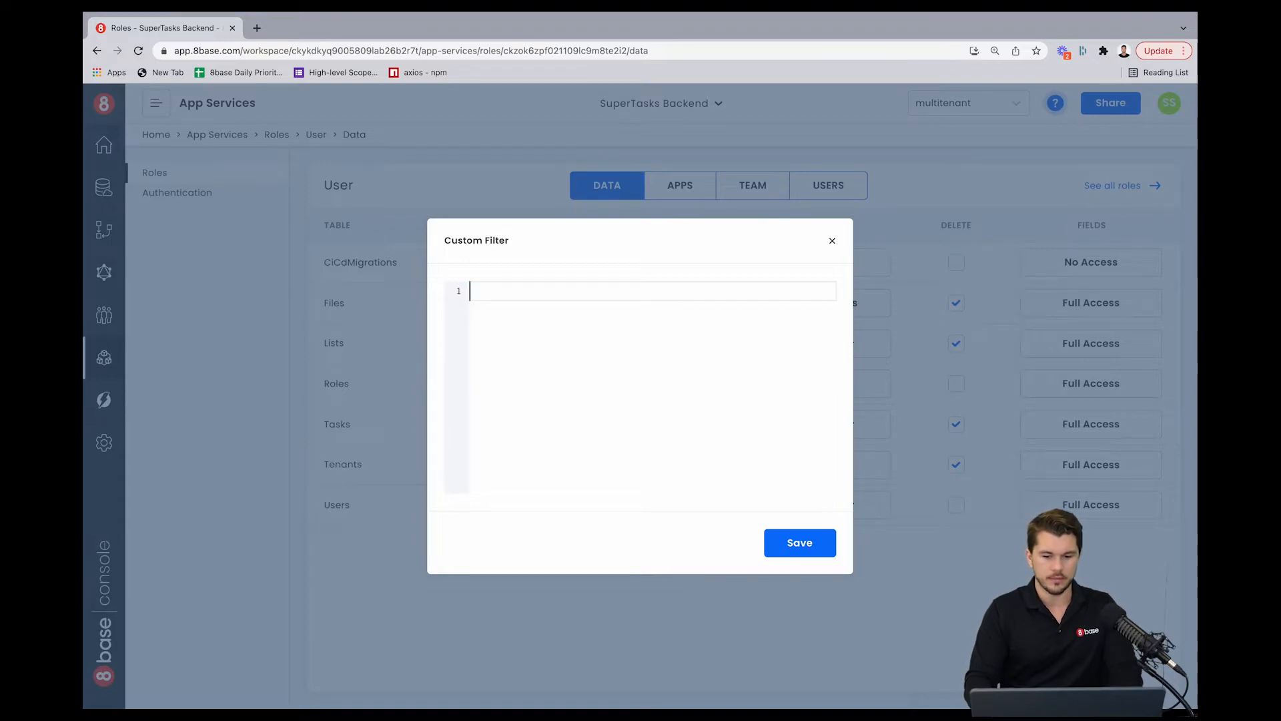
type("{")
key("Return")
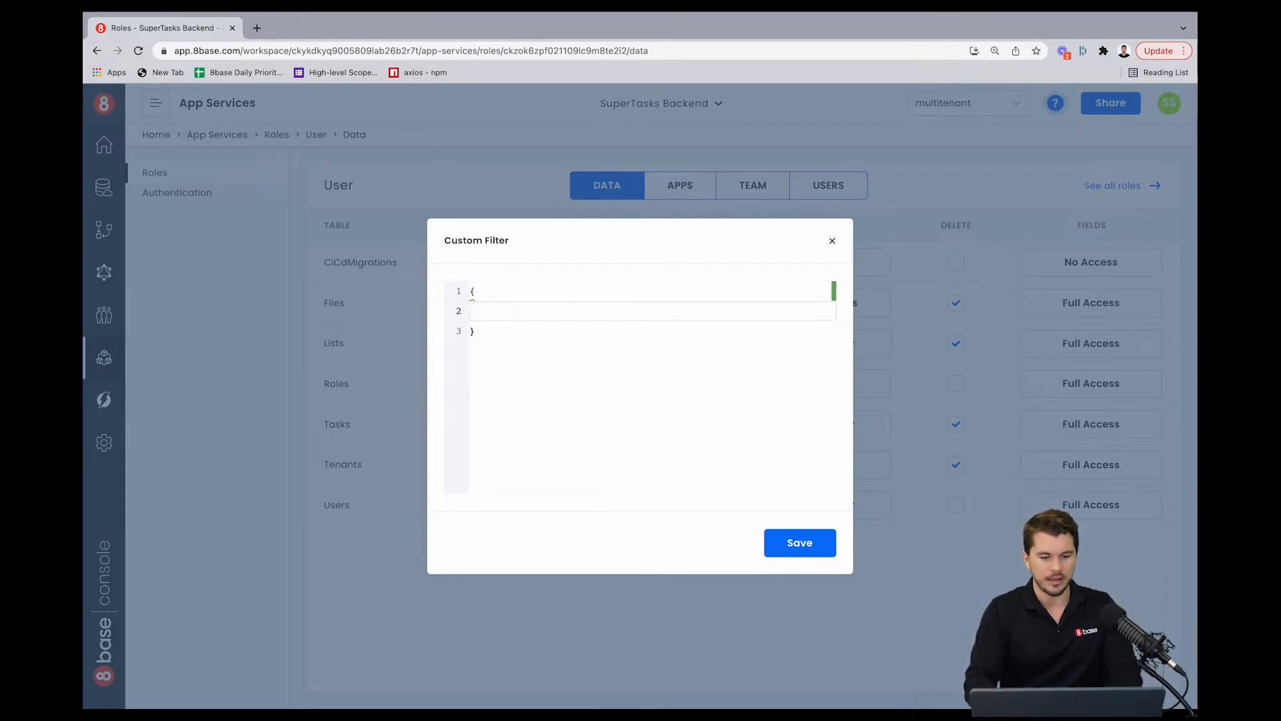
type("AN")
key("BackSpace")
key("BackSpace")
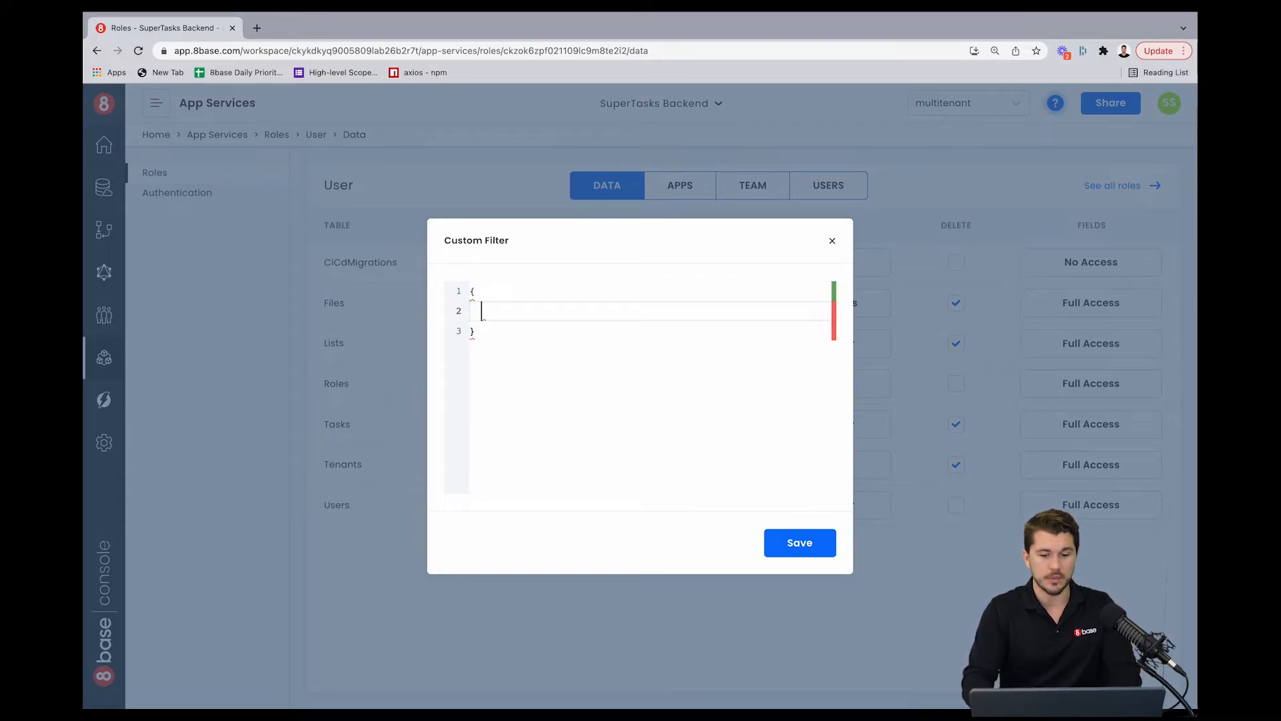
type("O")
key("Return")
key("super+v")
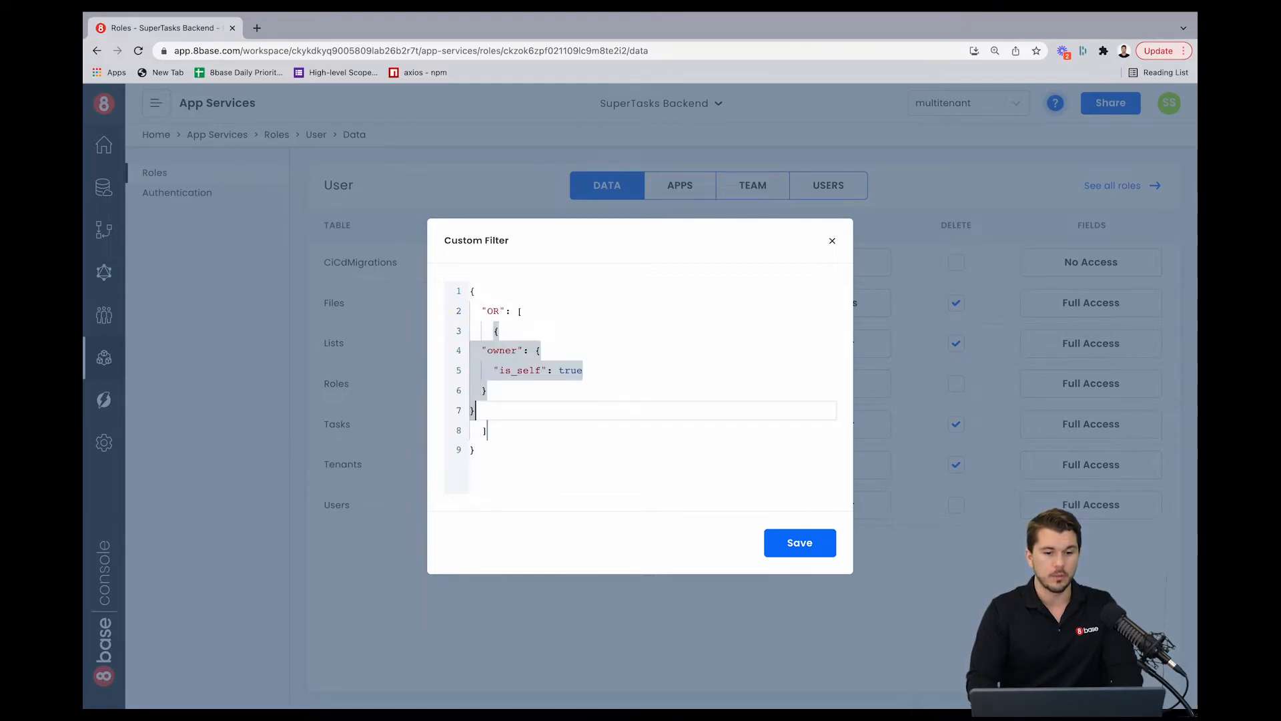
left_click_drag(501, 413, 465, 354)
key("Tab")
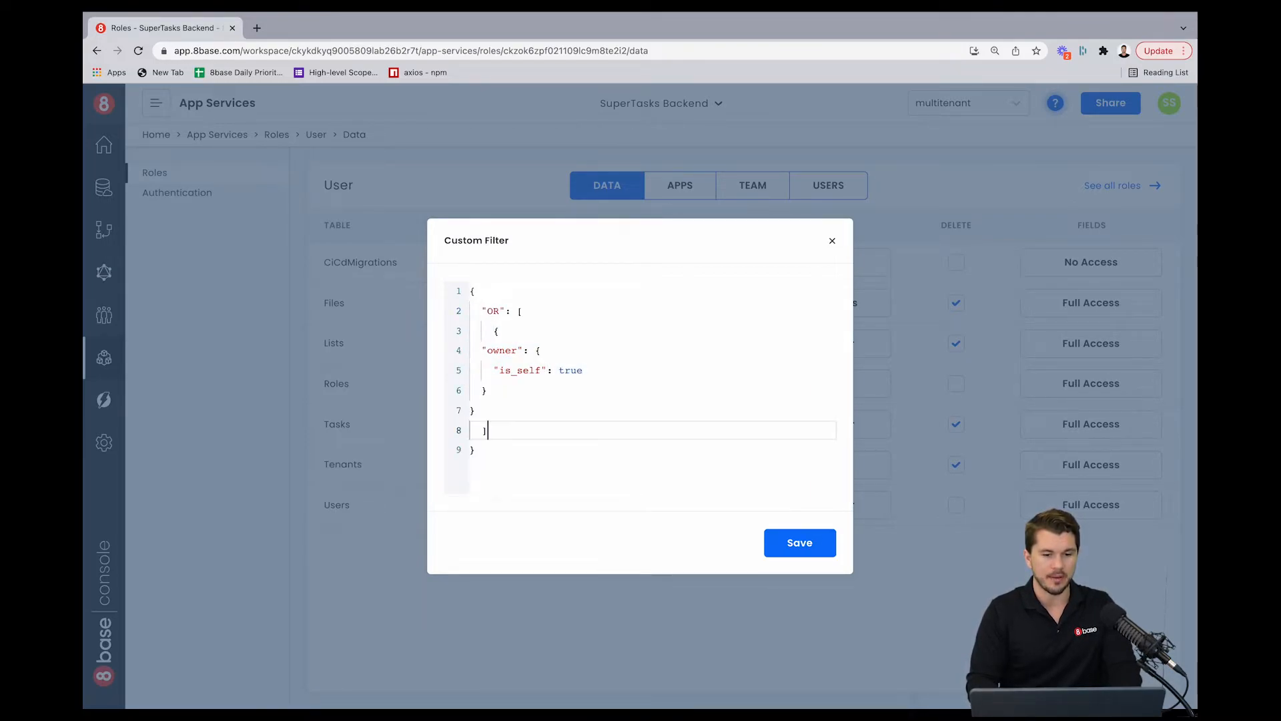
Step: Fix the indentation of the owner condition and its braces inside the OR array
left_click(500, 398)
left_click(482, 357)
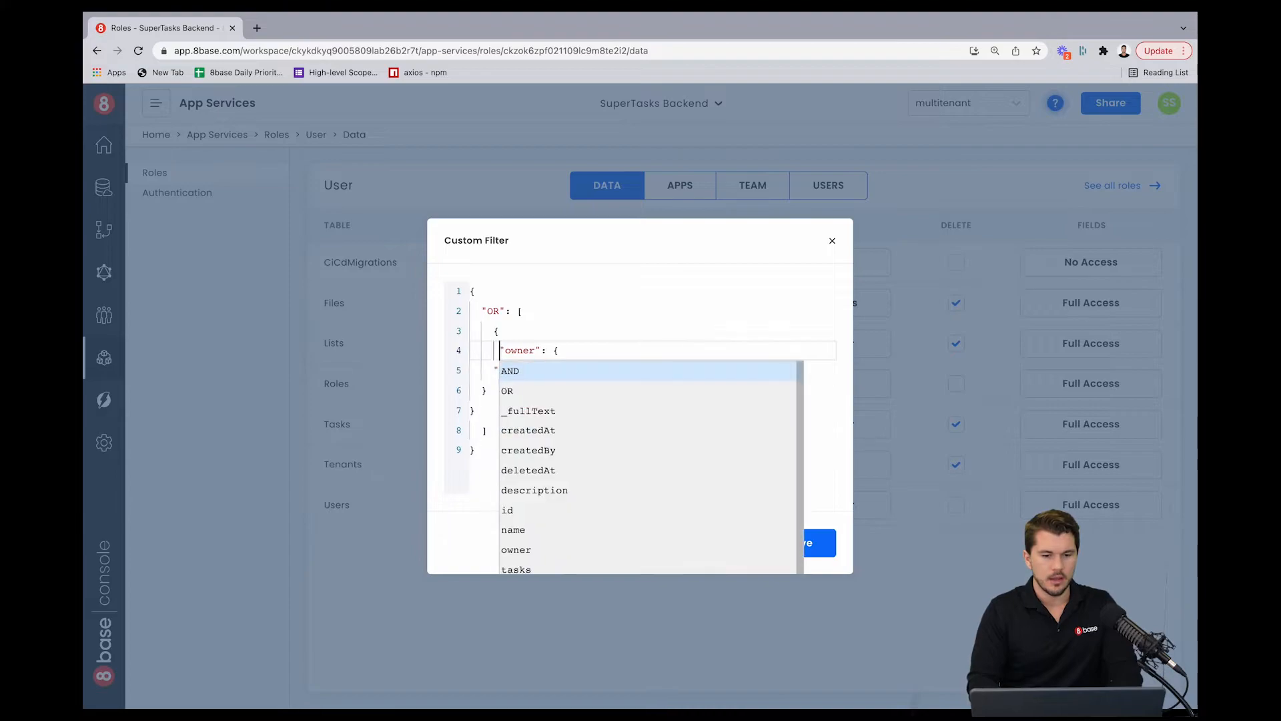
left_click(494, 370)
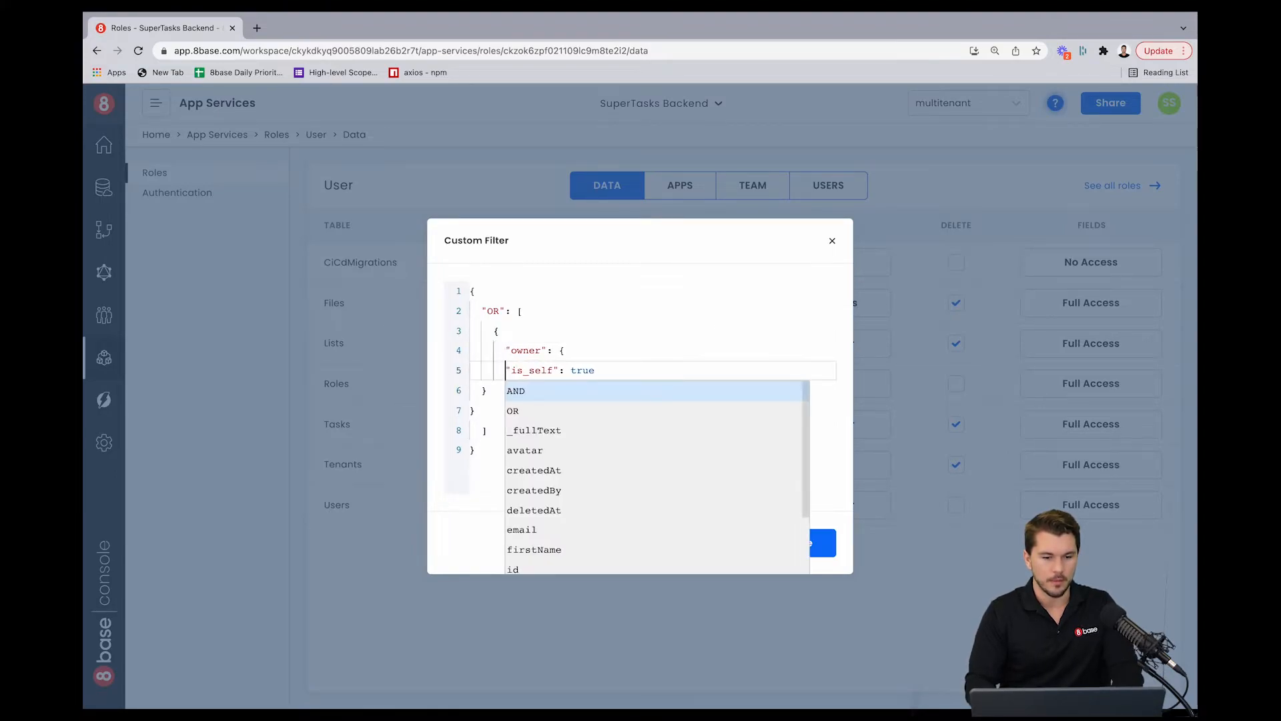
key("Down")
key("Left")
left_click(481, 392)
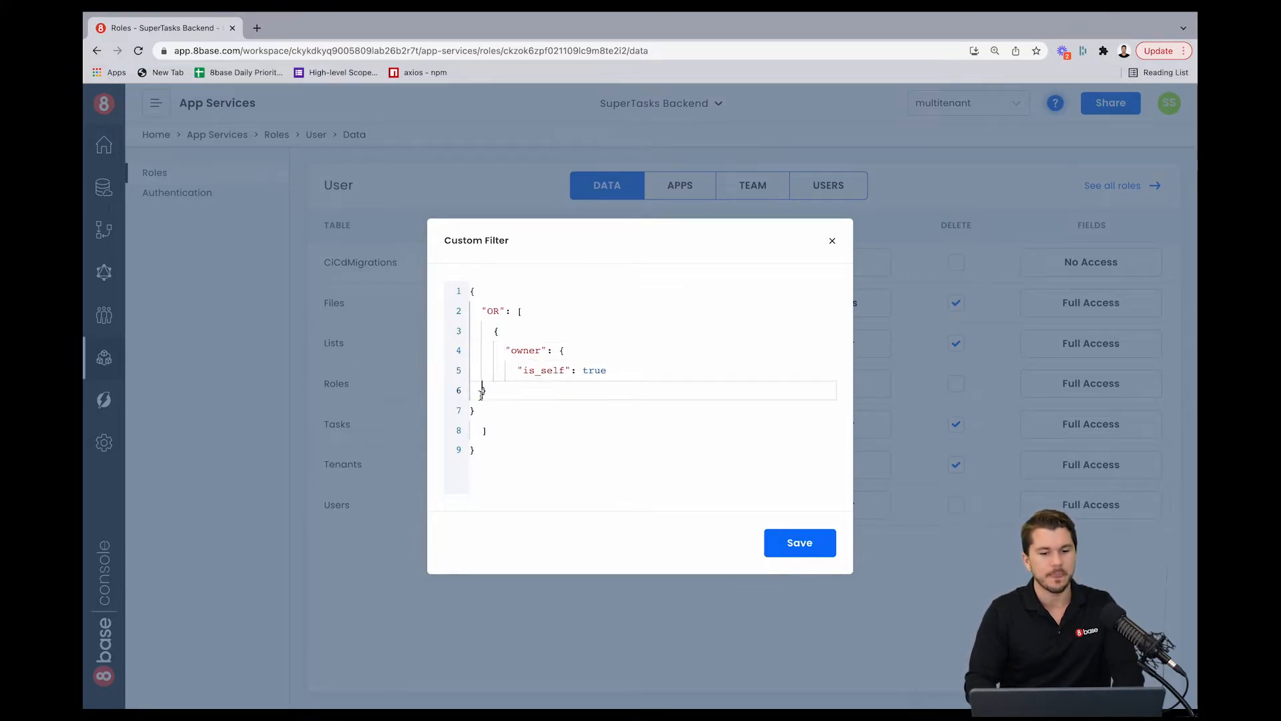
left_click(471, 410)
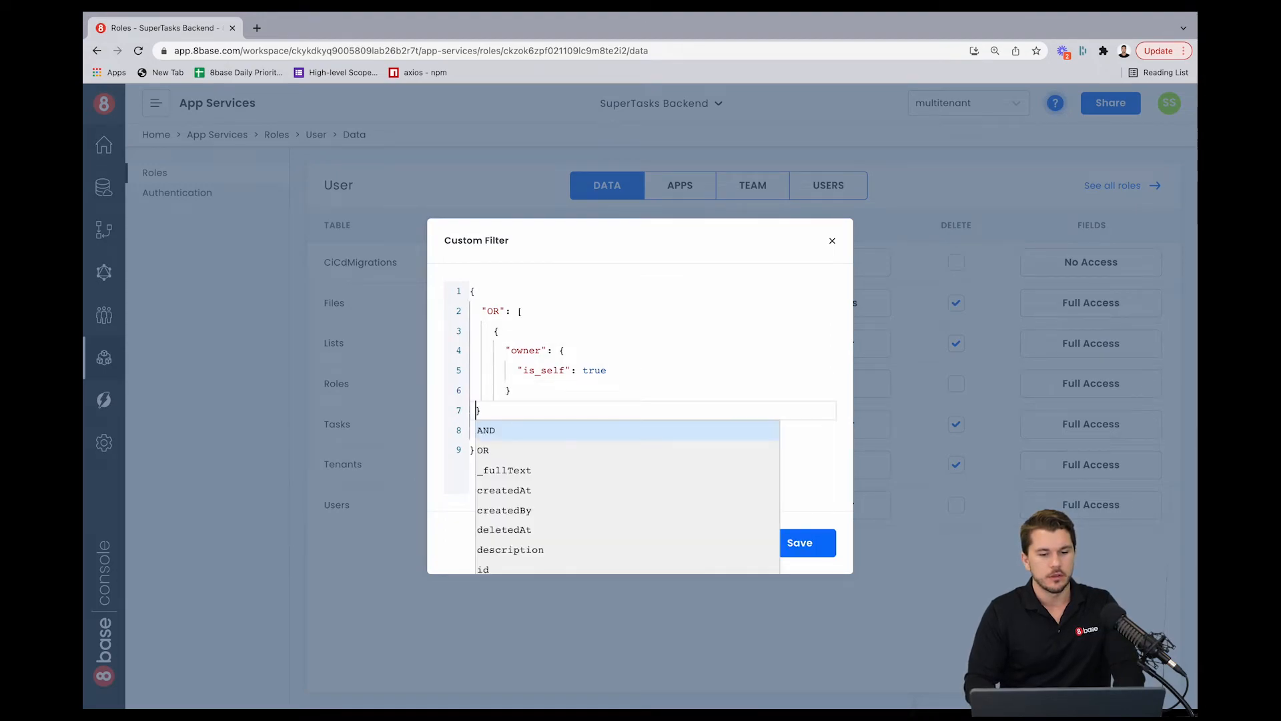
key("Right")
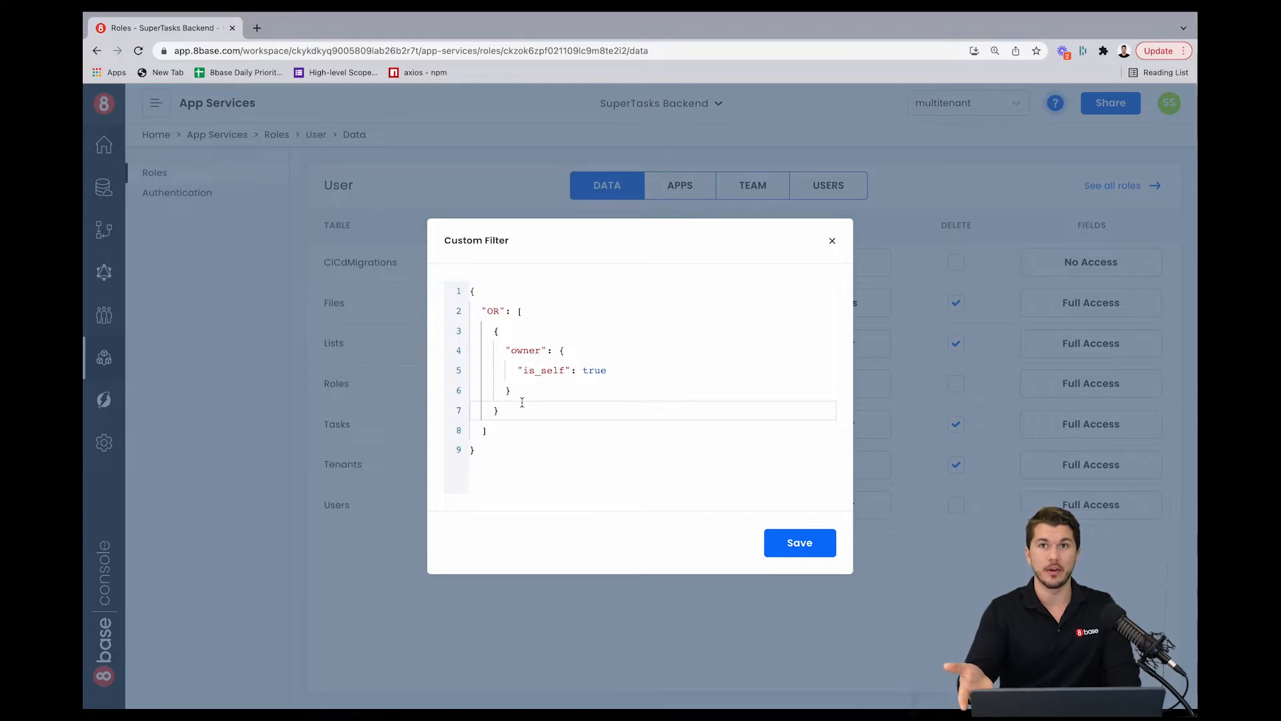
Step: Try adding a second OR condition on the tenant's users to the Lists filter
type(",")
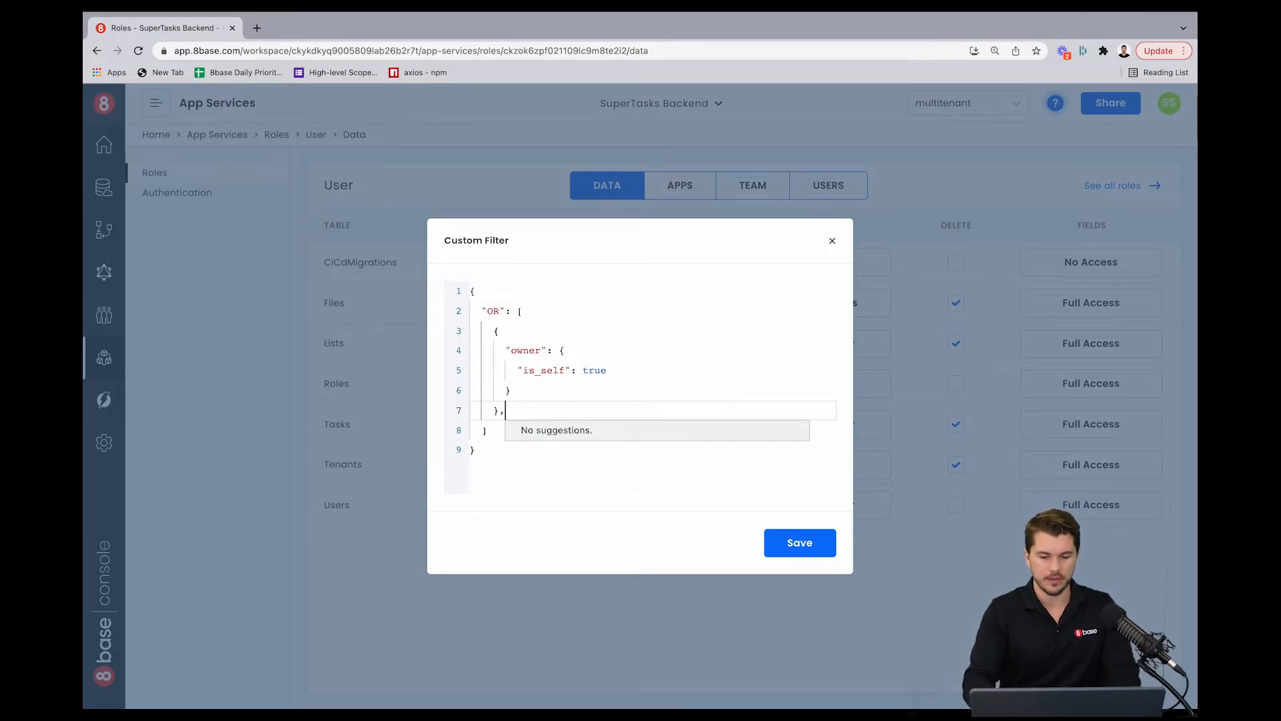
key("Return")
type("{")
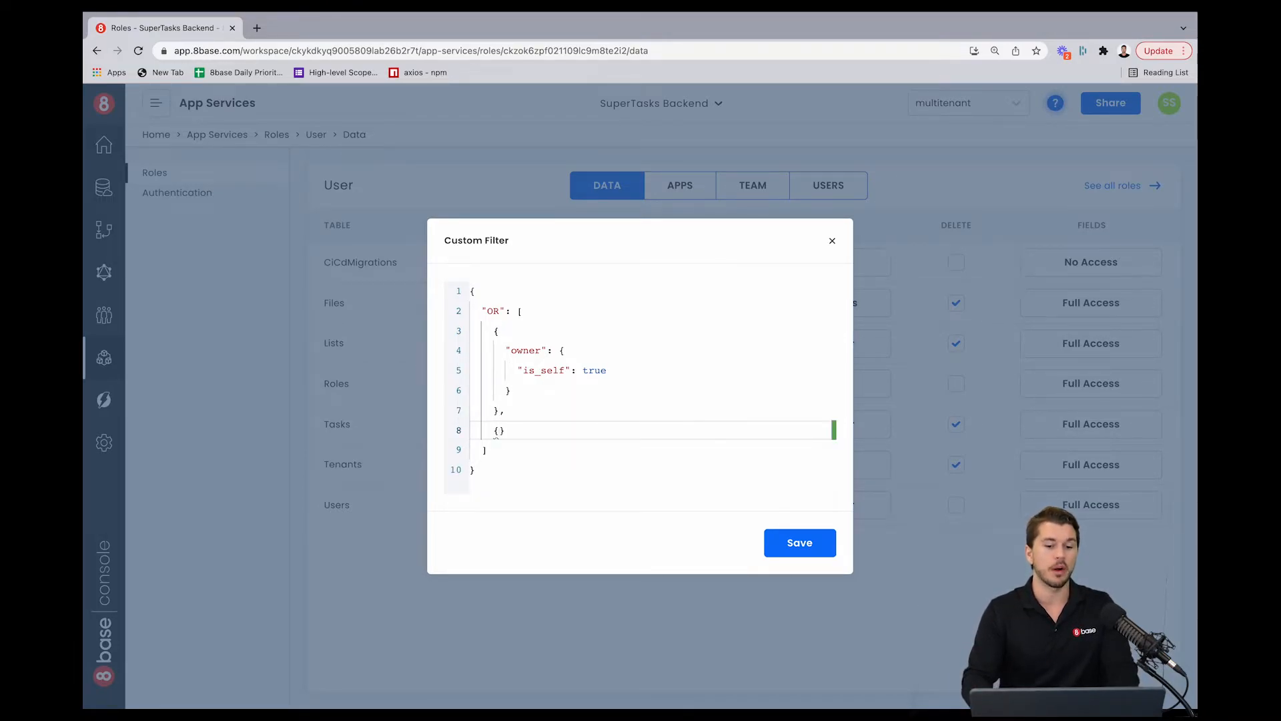
key("Return")
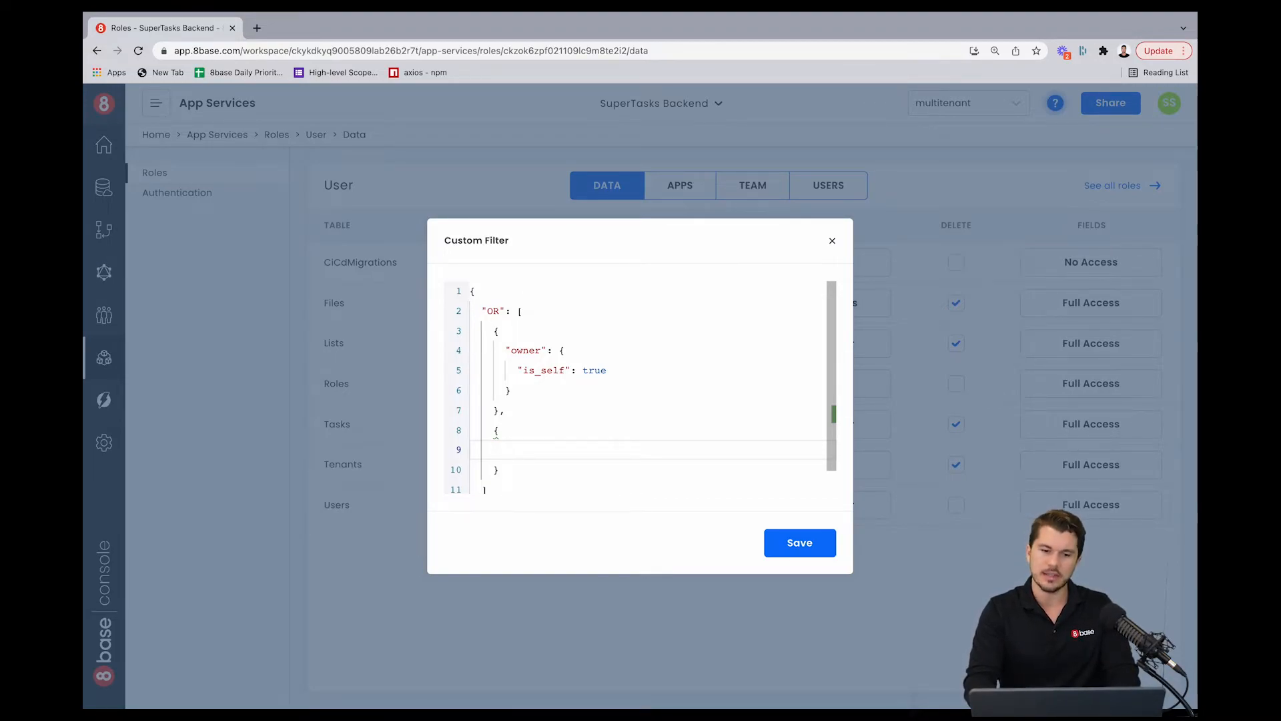
type("\"t")
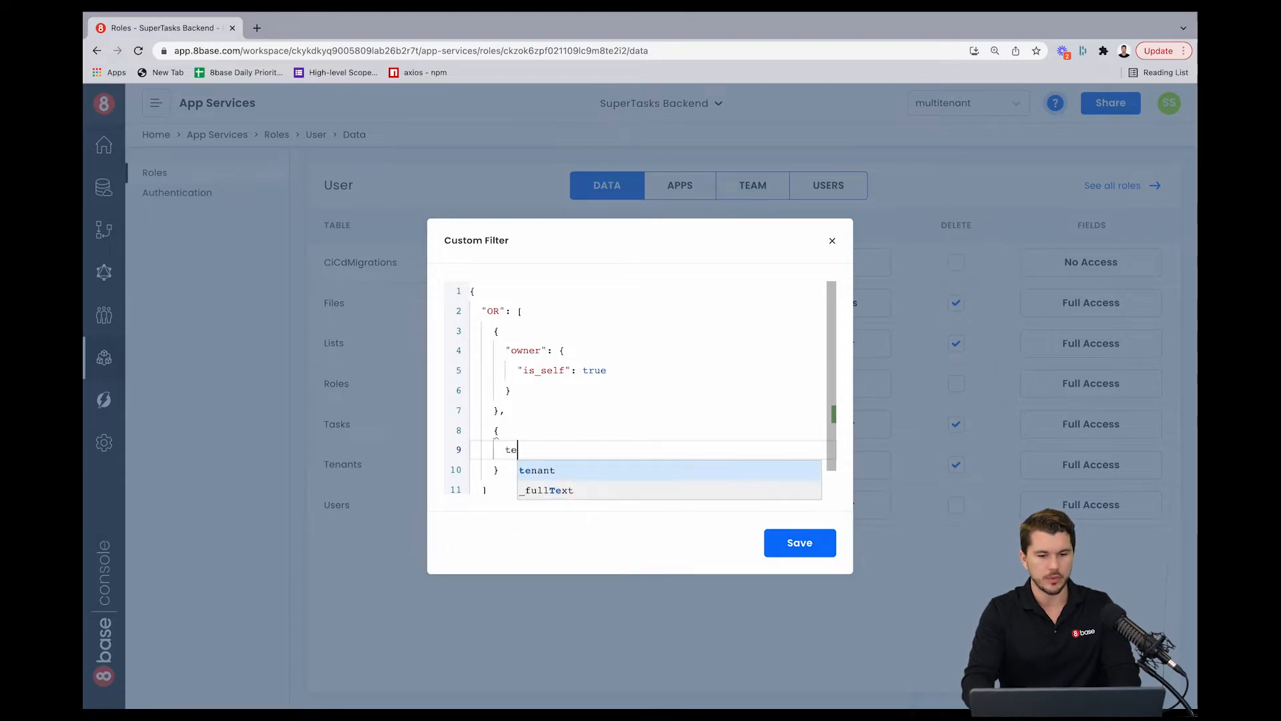
key("Return")
type("u")
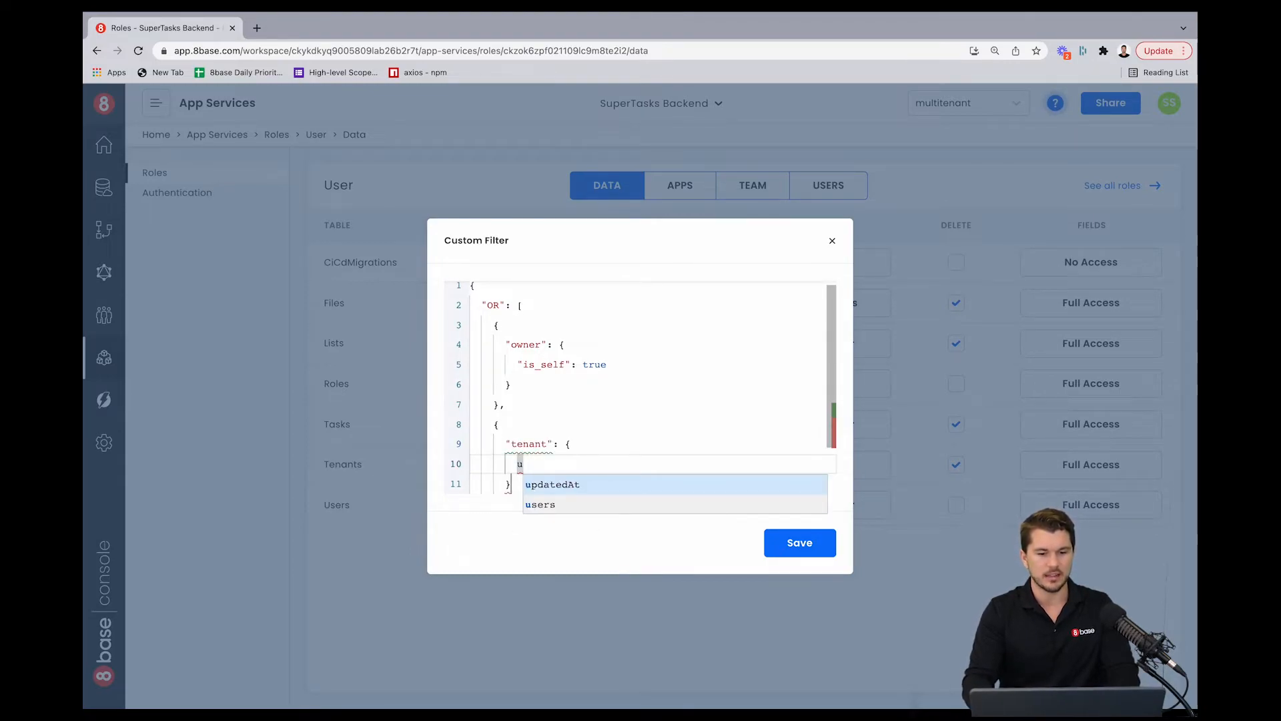
key("Down")
key("Return")
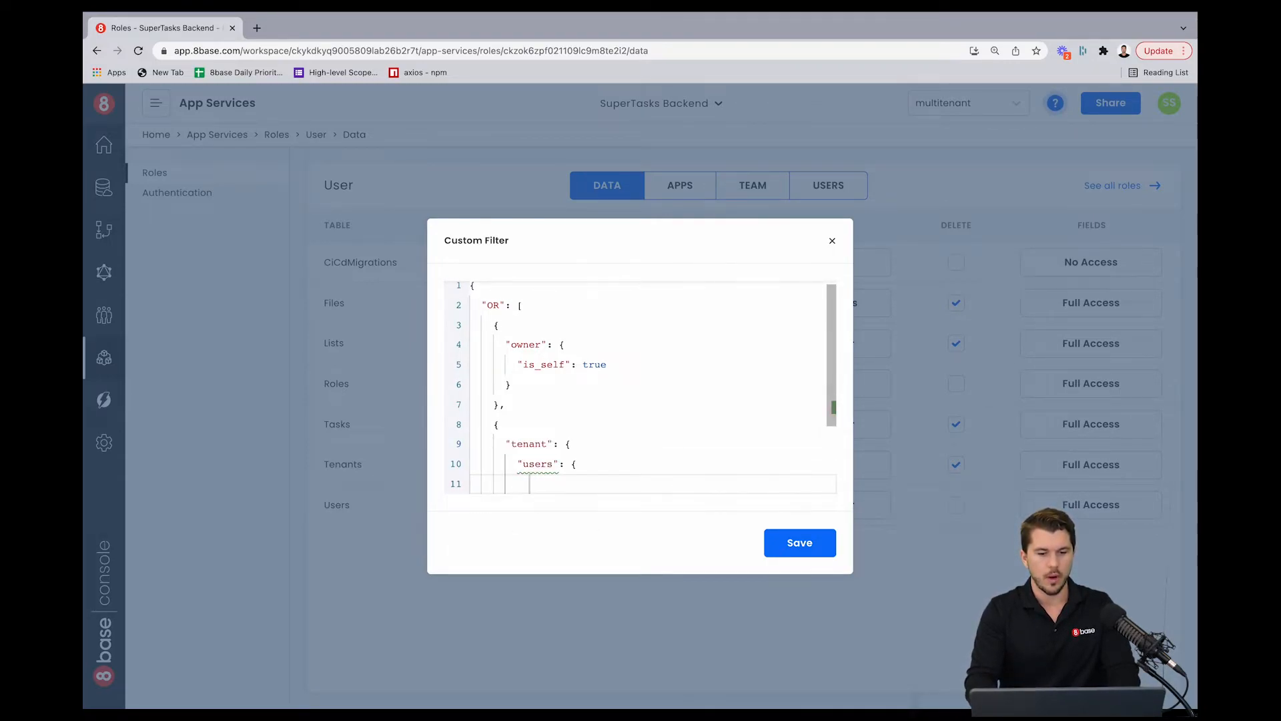
type("s")
key("BackSpace")
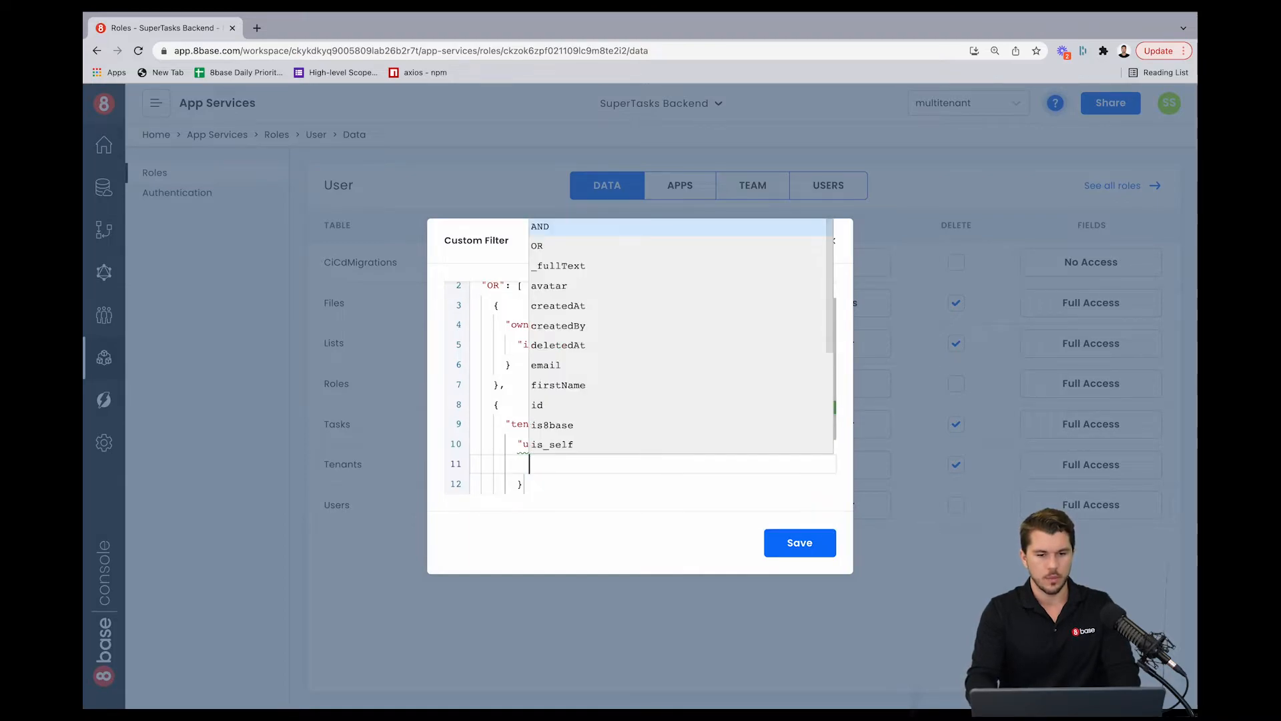
key("Escape")
key("Down")
key("Up")
key("BackSpace")
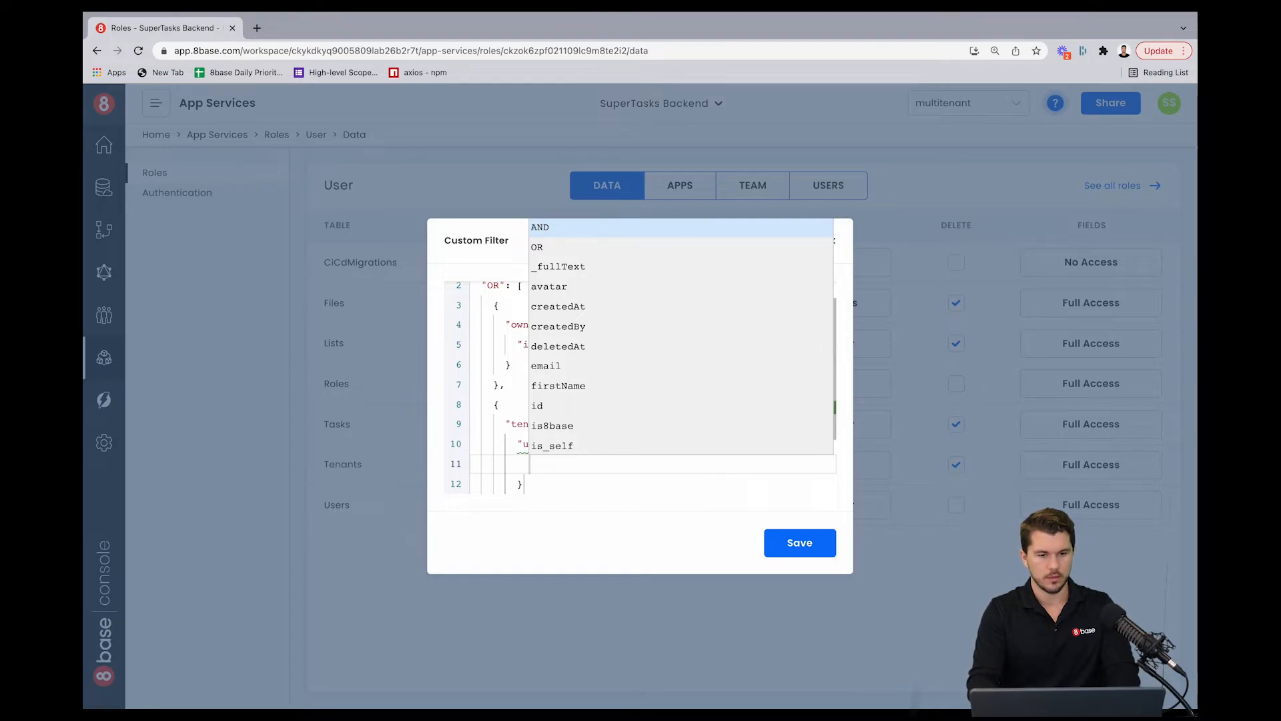
key("BackSpace")
key("Escape")
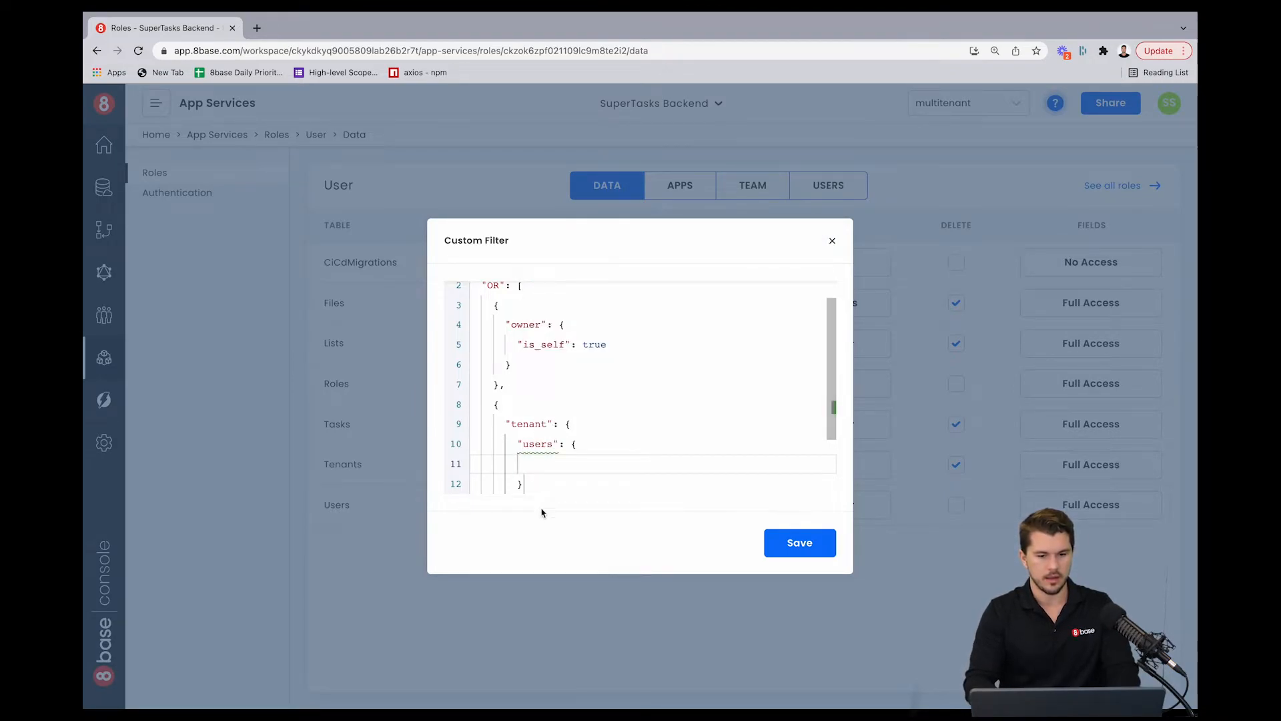
Step: Delete the unfinished tenant condition and its comma, then save the Lists read filter
scroll(553, 460, "down", 2)
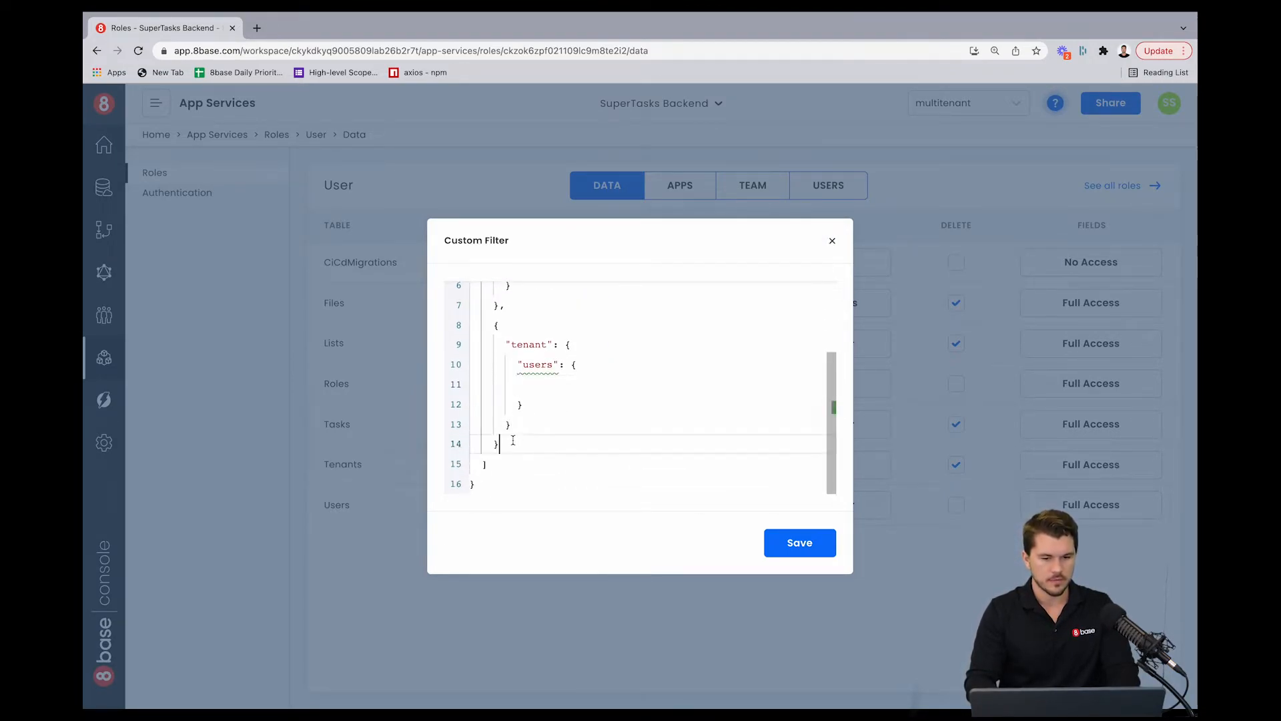
left_click_drag(500, 444, 470, 331)
key("super+c")
key("BackSpace")
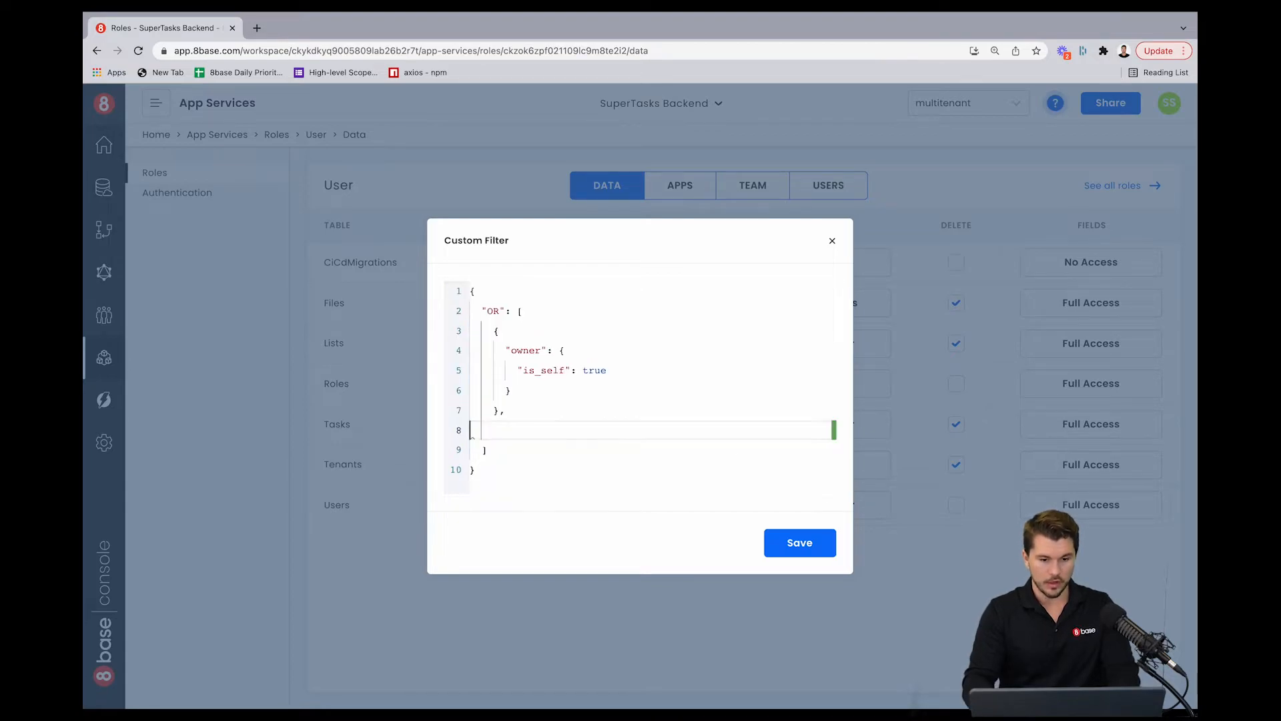
key("BackSpace")
key("BackSpace")
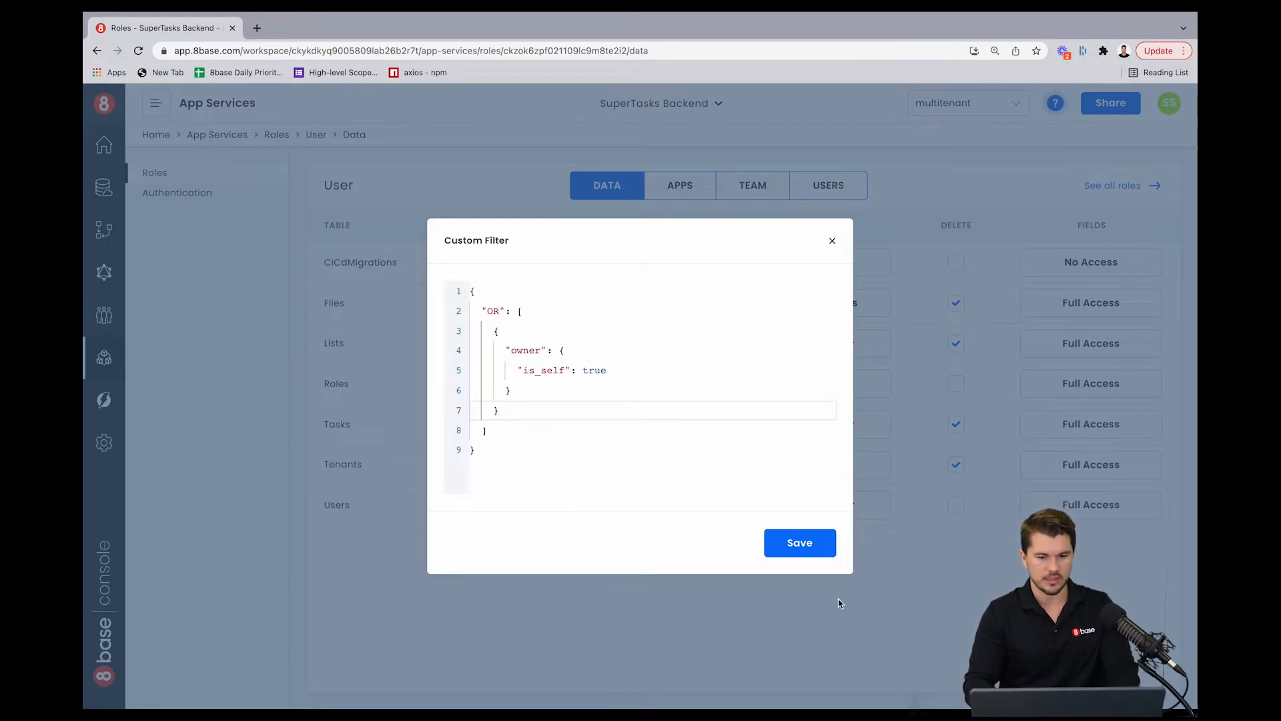
left_click(799, 543)
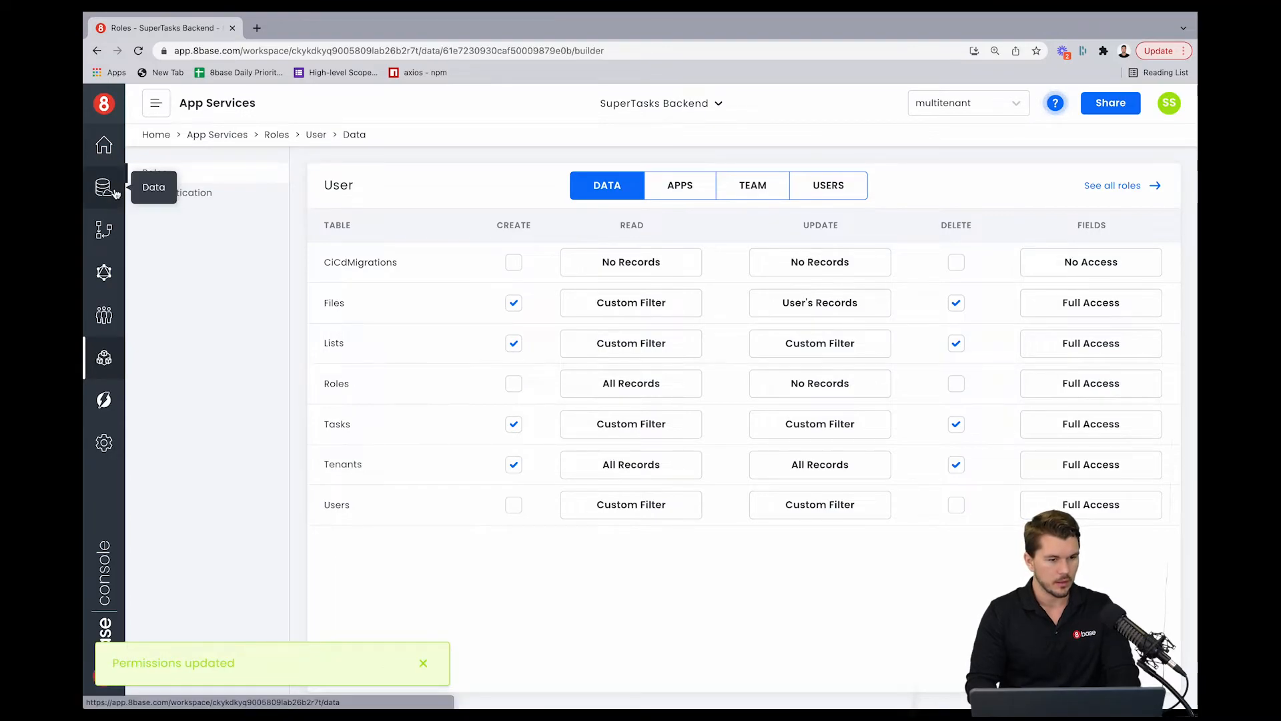
Step: In the Tenants schema, change the Users relation to allow multiple Users per Tenant and save the field
left_click(104, 187)
left_click(491, 626)
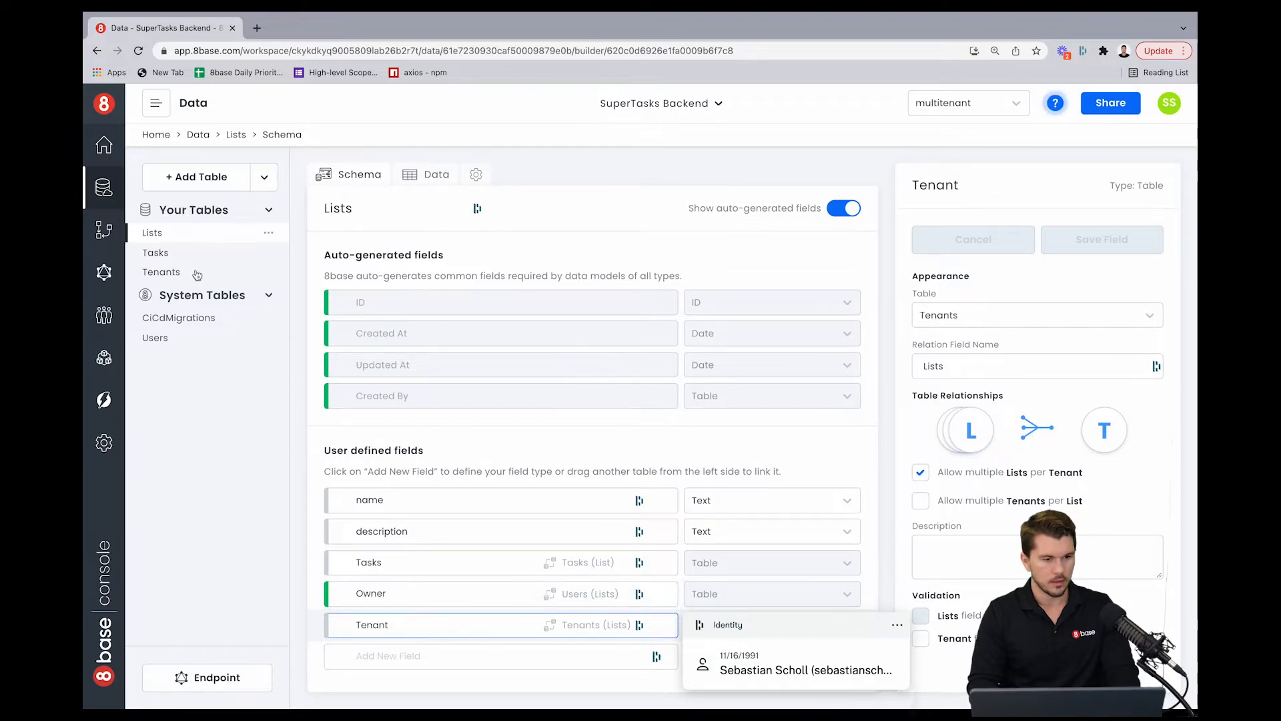
left_click(162, 273)
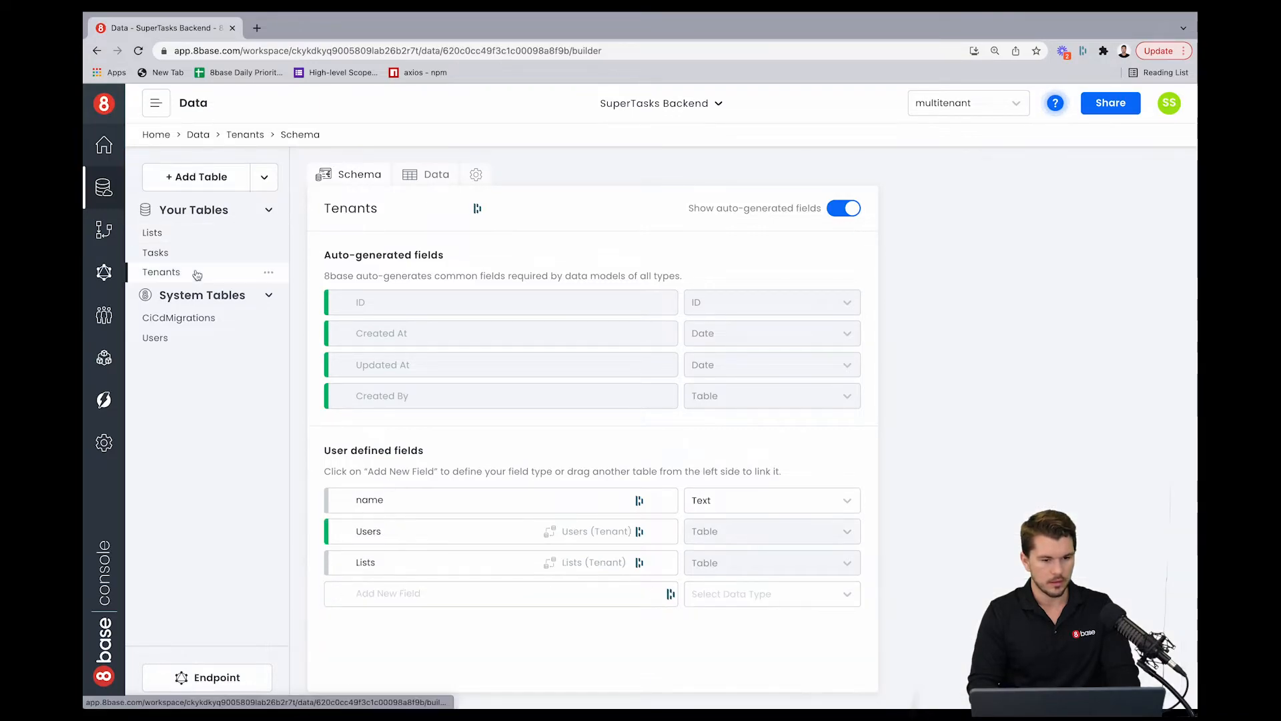
left_click(474, 532)
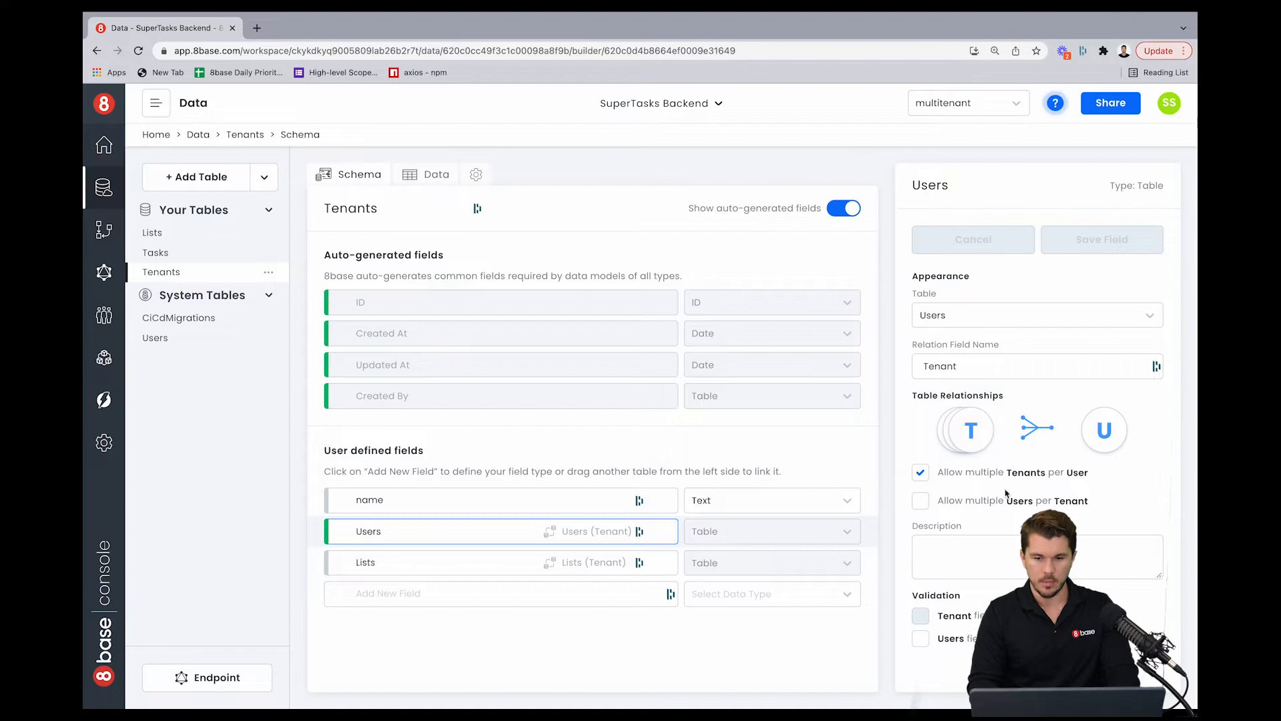
left_click(921, 473)
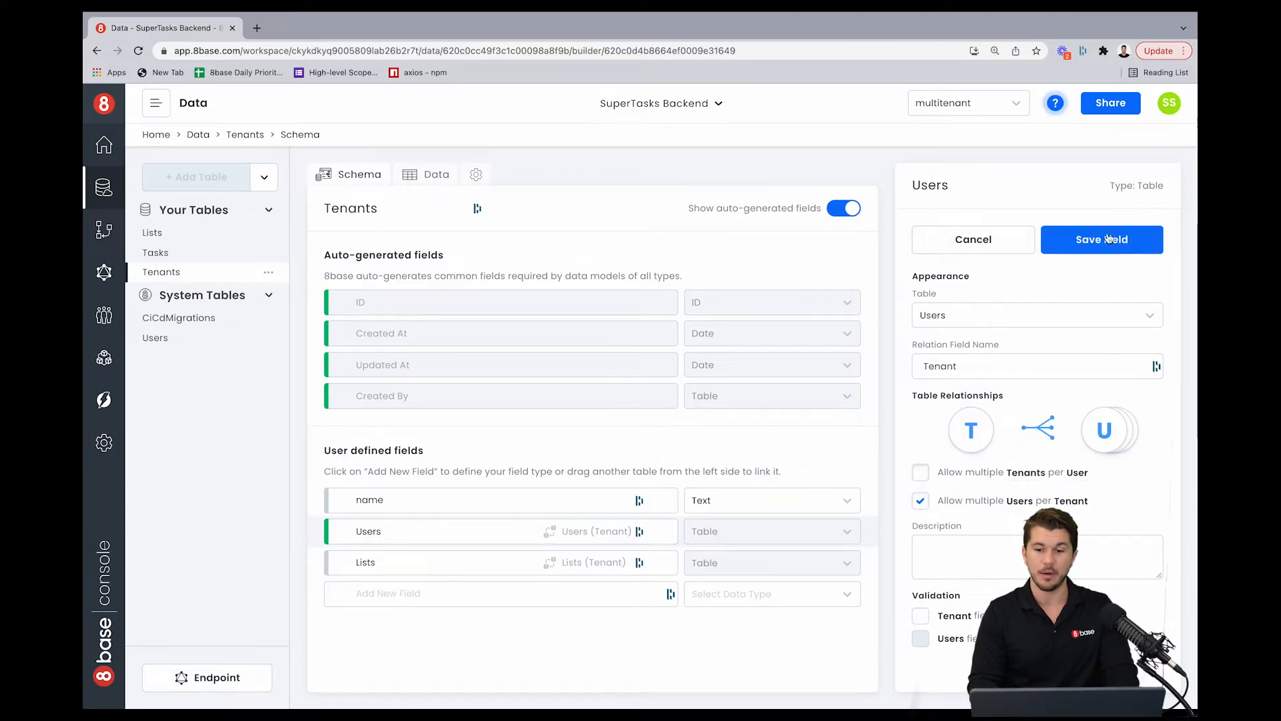
left_click(1101, 238)
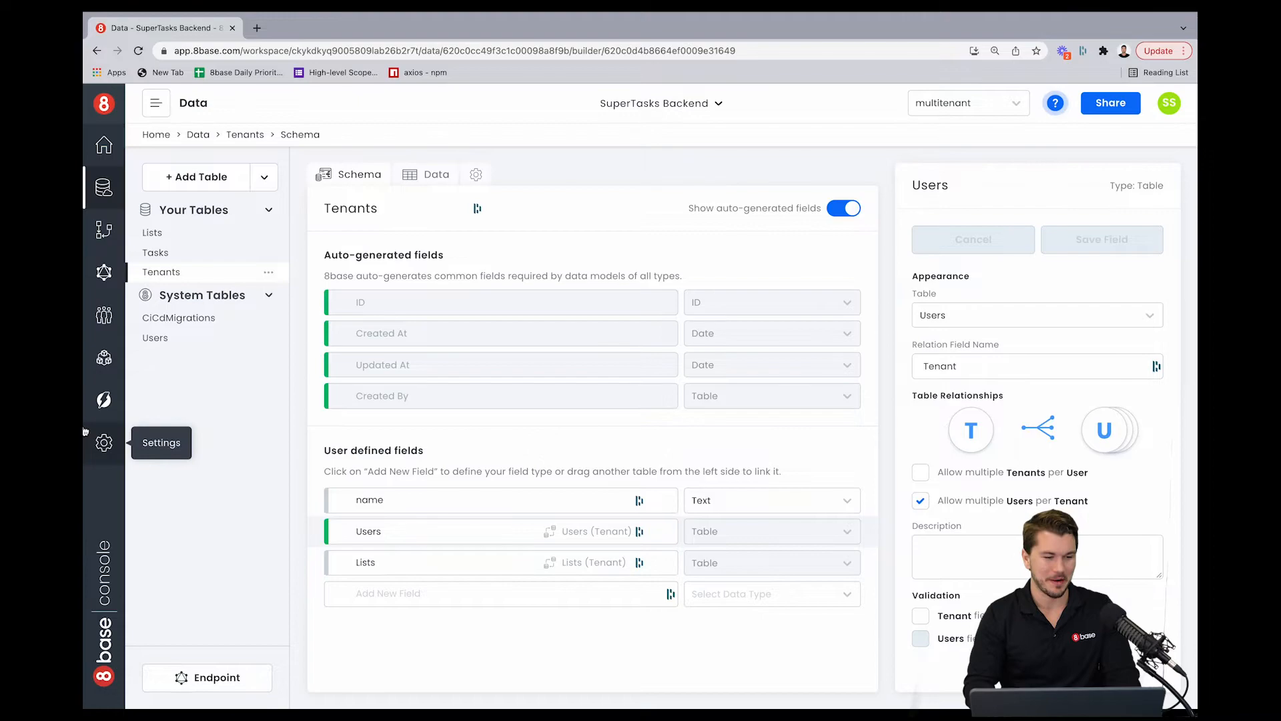
Step: For the User role, open the Lists read custom filter and paste a second OR condition on the list's tenant users after the owner condition
left_click(104, 357)
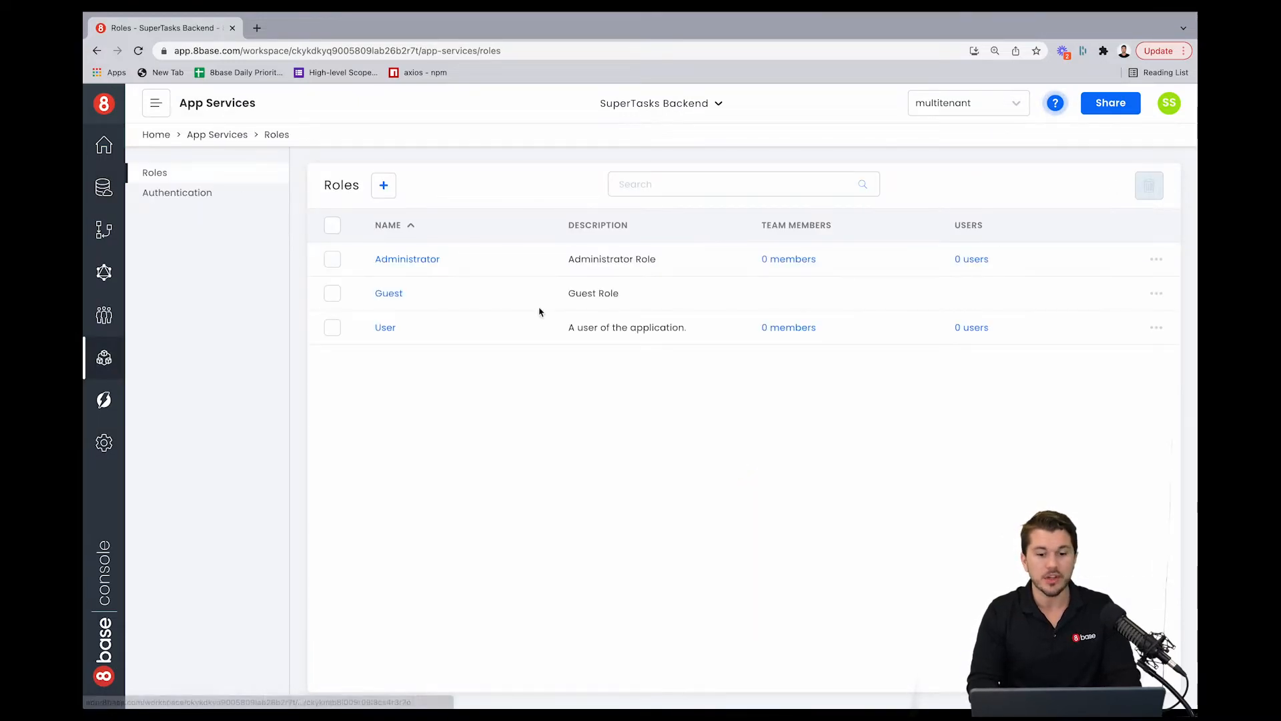
left_click(384, 332)
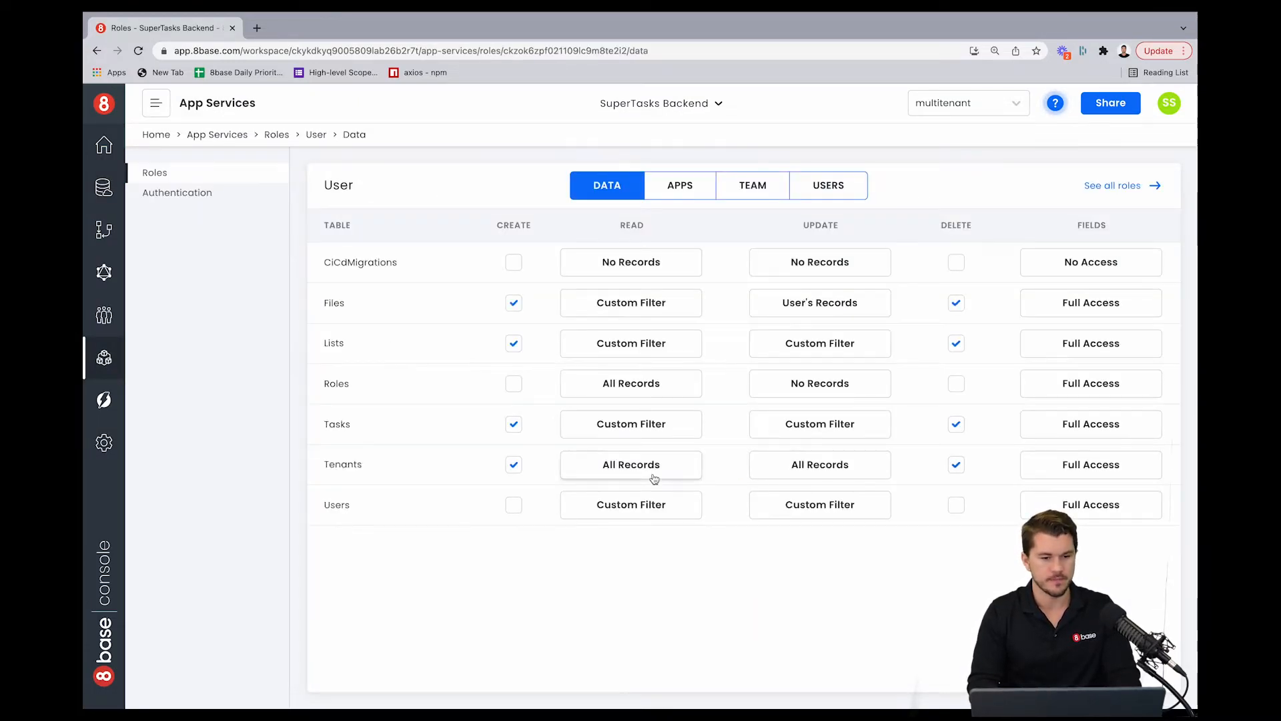
left_click(636, 350)
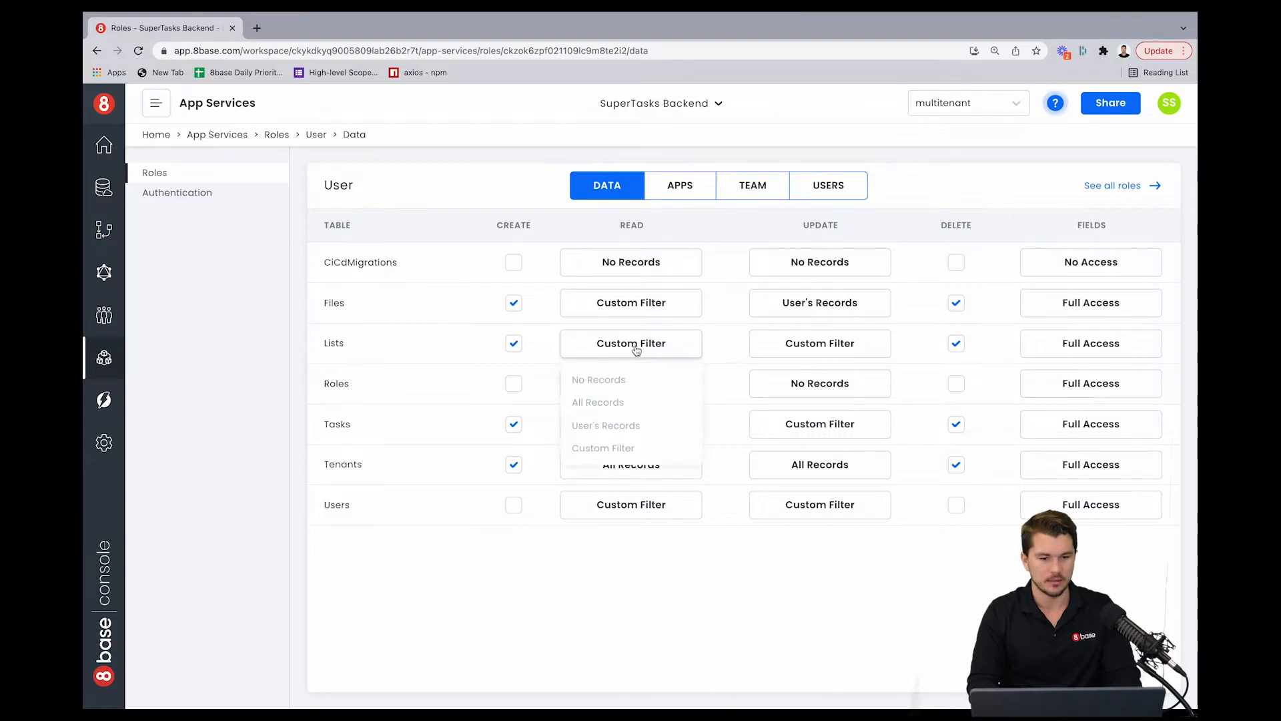
left_click(619, 447)
left_click(502, 412)
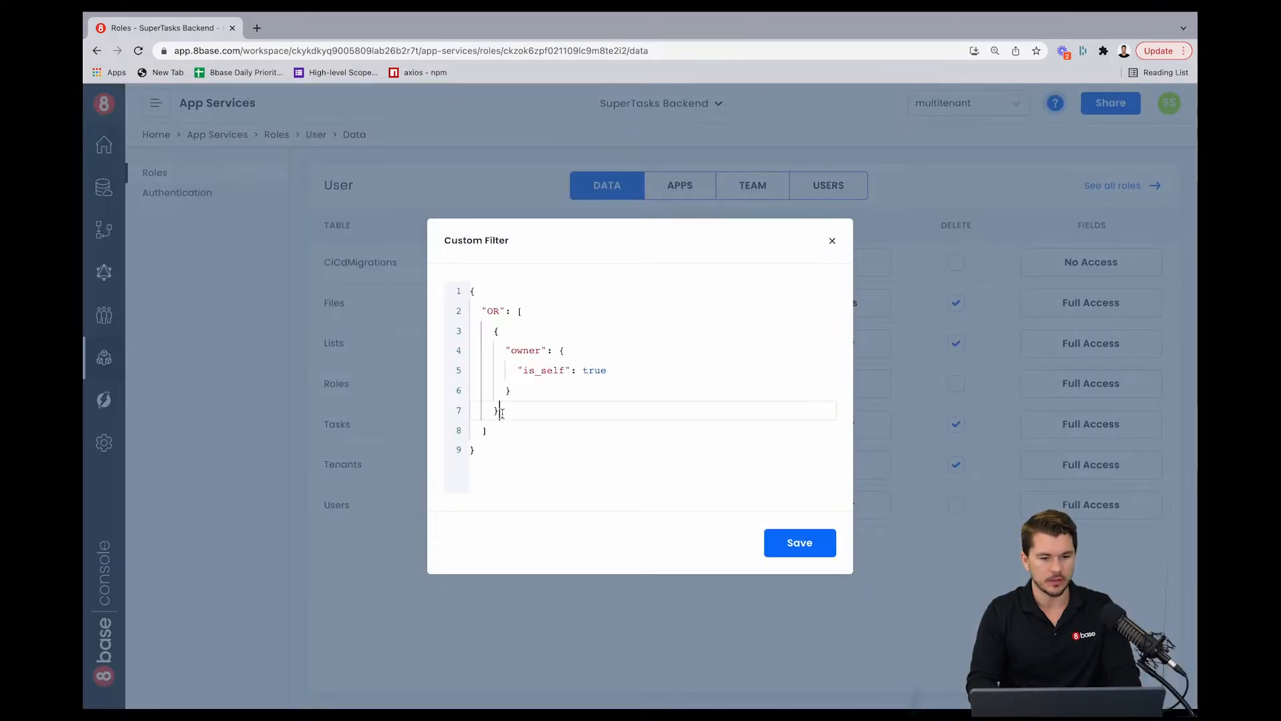
type(",")
key("Return")
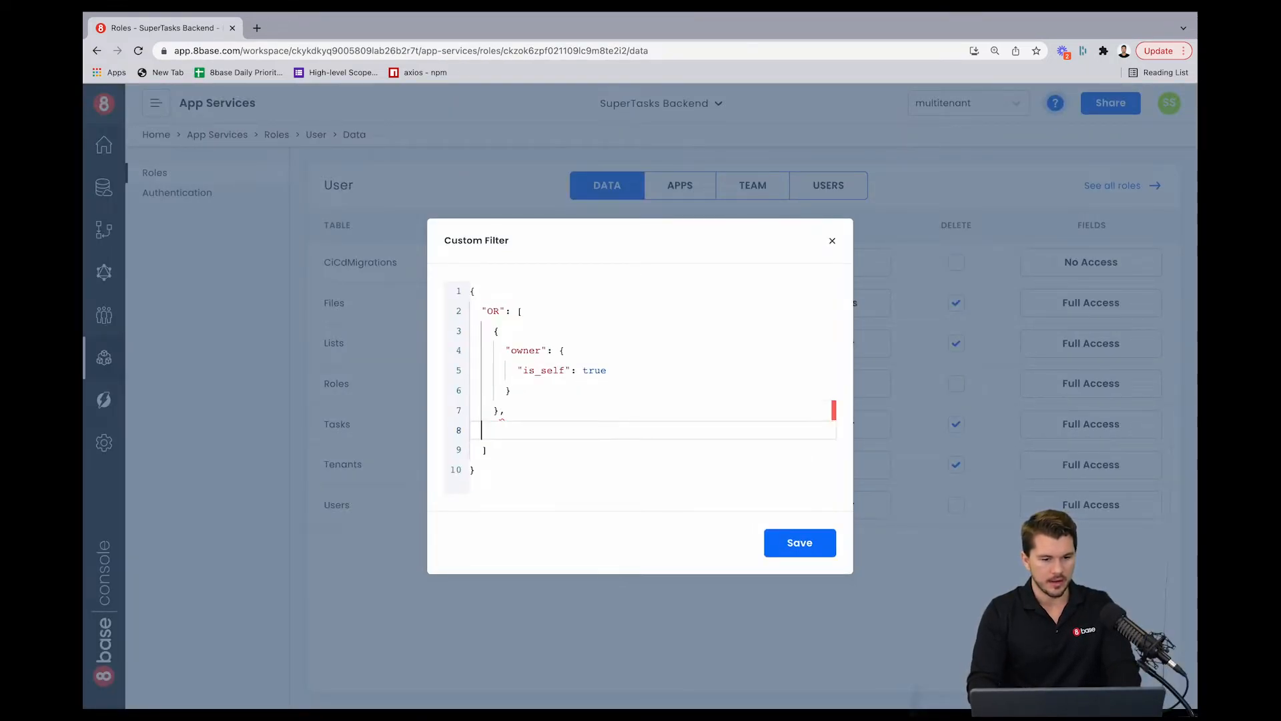
key("super+v")
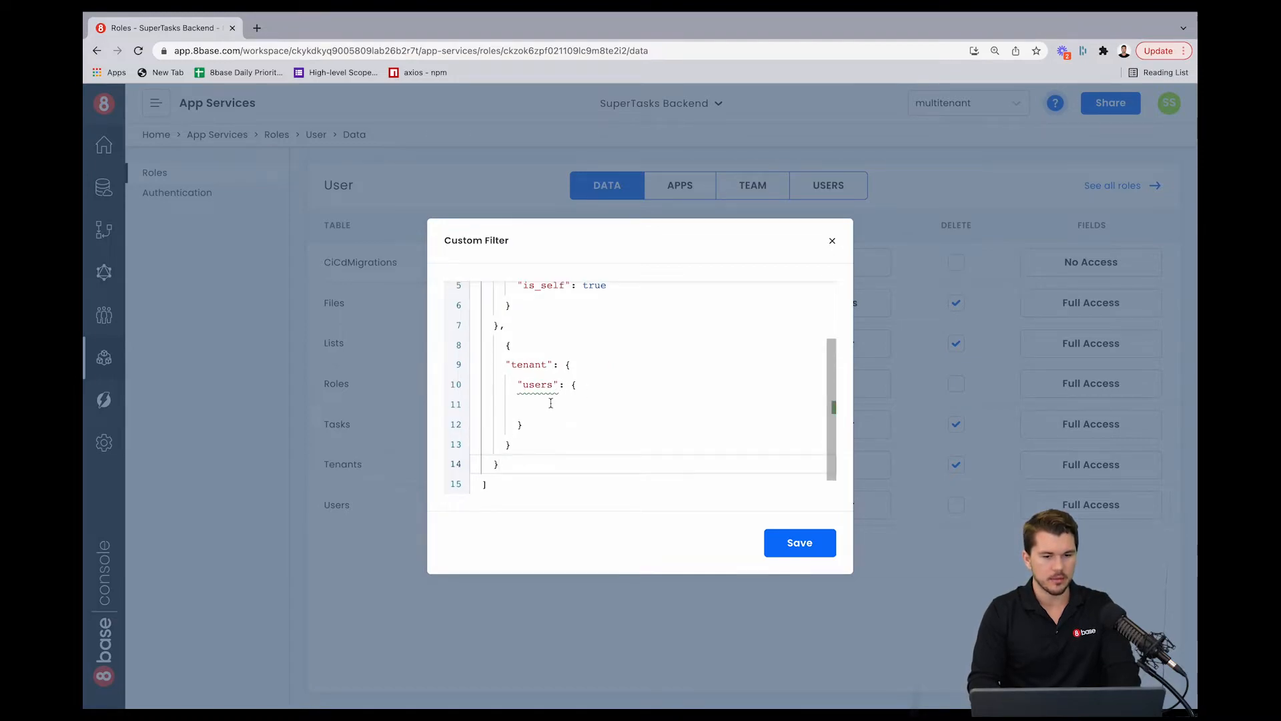
Step: Inside the tenant's users block, add a "some" condition with "is_self": true
left_click(550, 403)
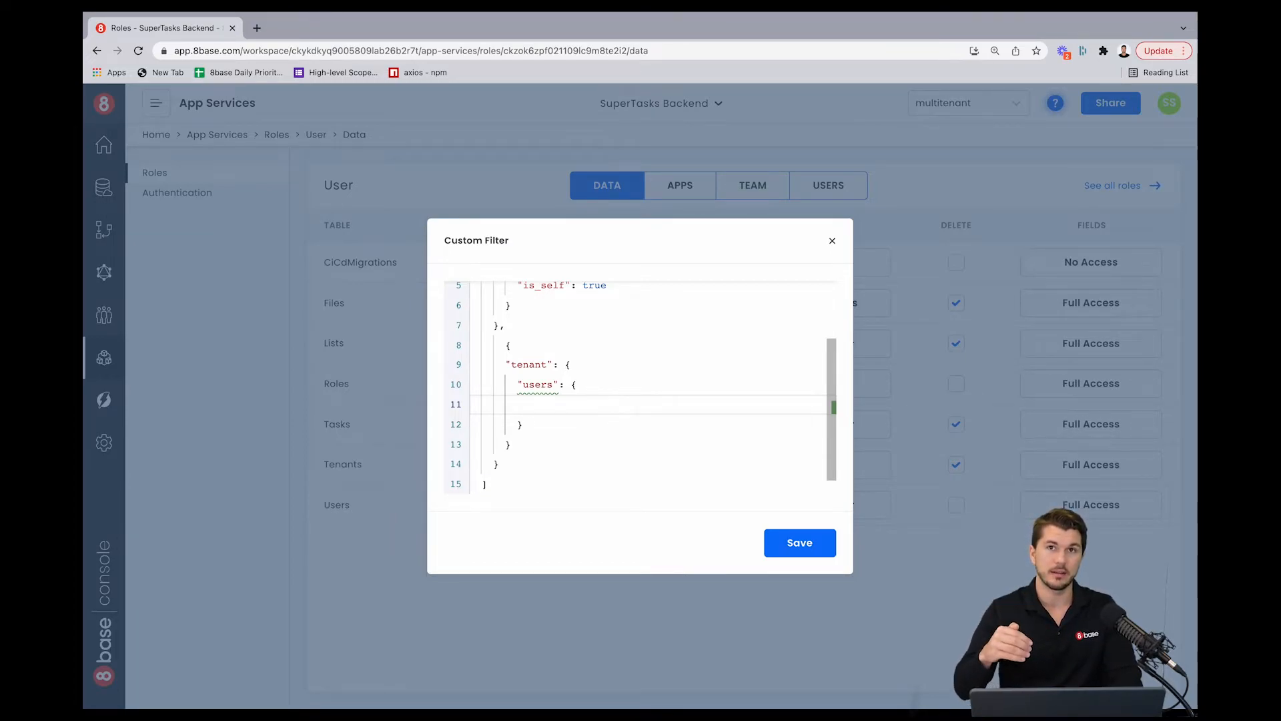
type("s")
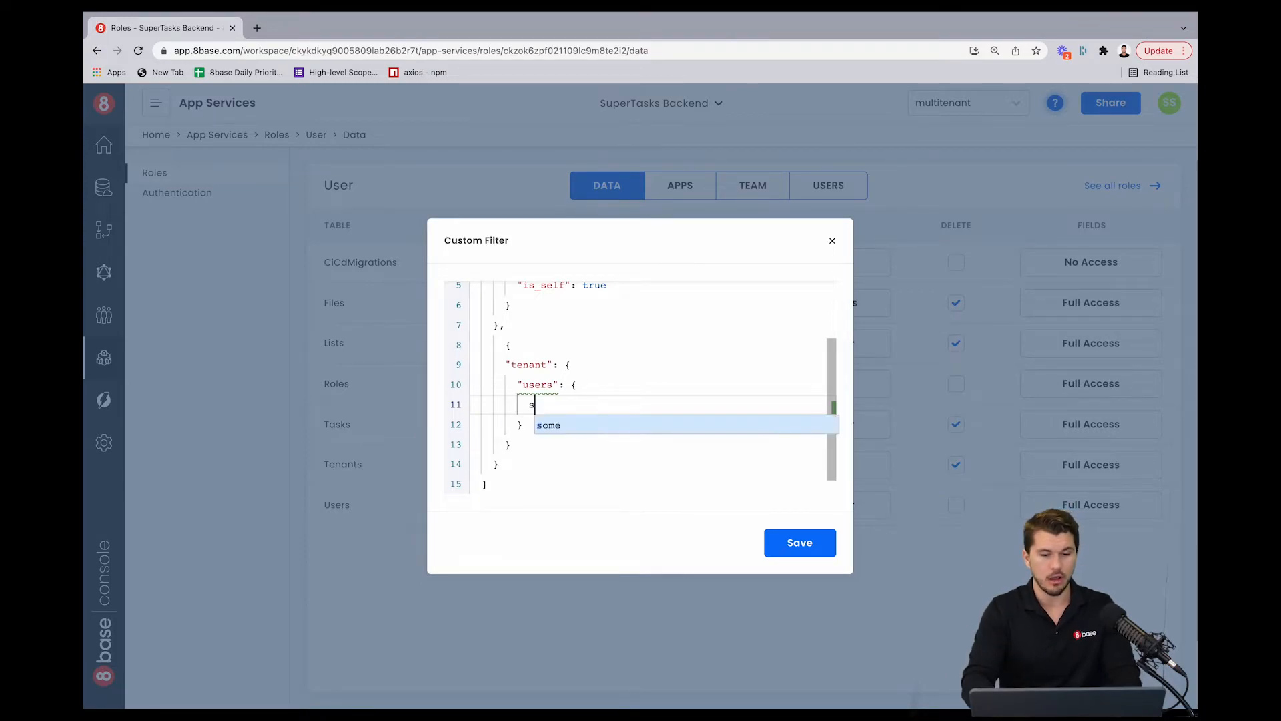
key("Return")
type("is")
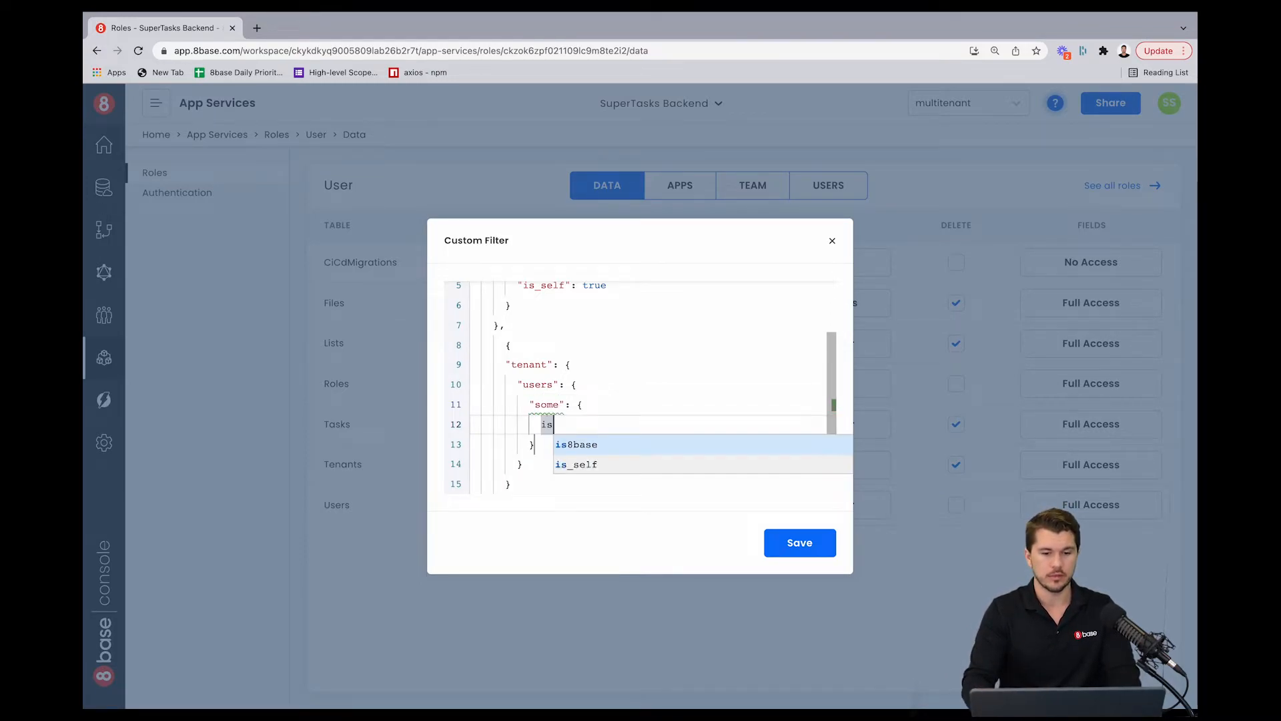
key("Down")
key("Return")
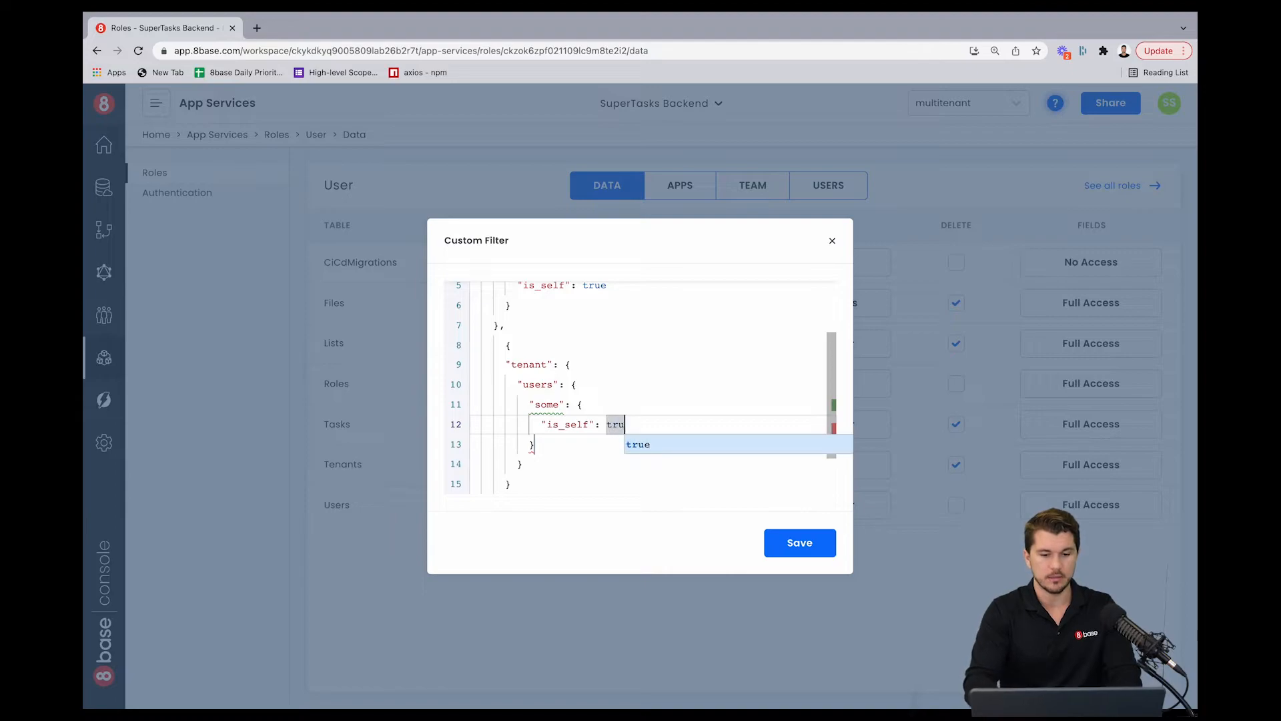
key("Return")
left_click(630, 364)
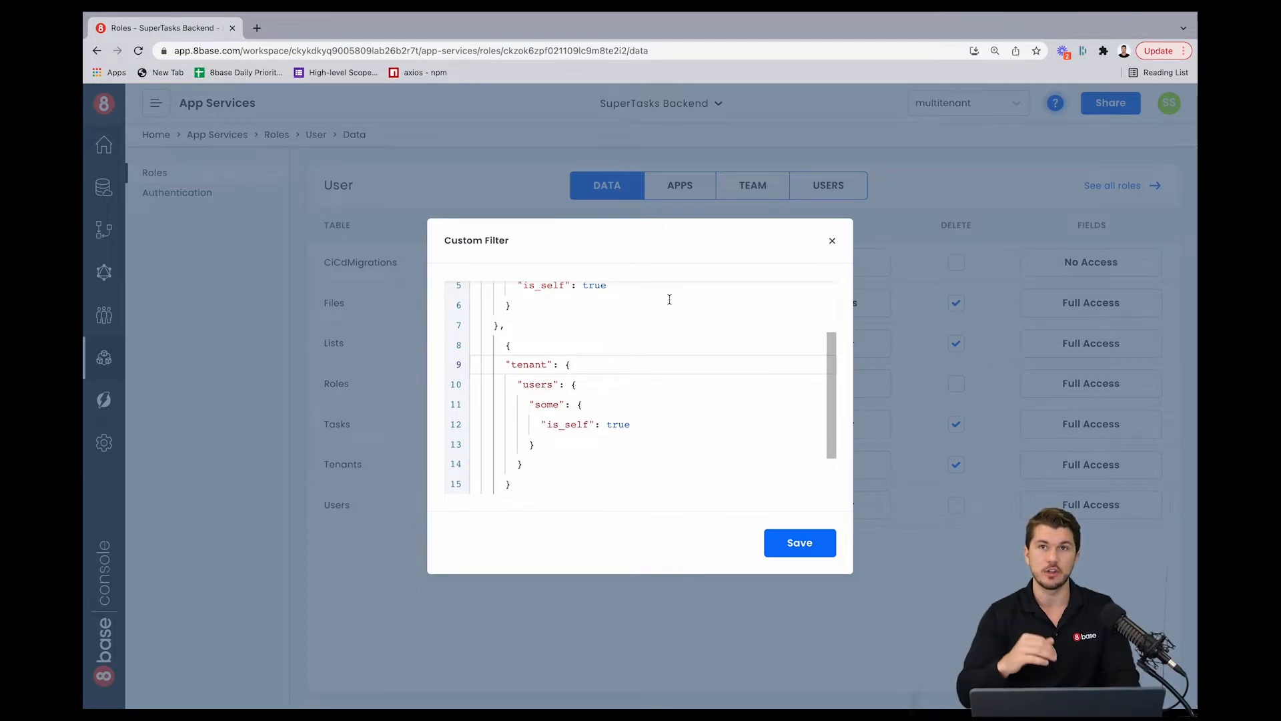
Step: Select and copy the entire Lists read filter, then save it
scroll(669, 300, "down", 1)
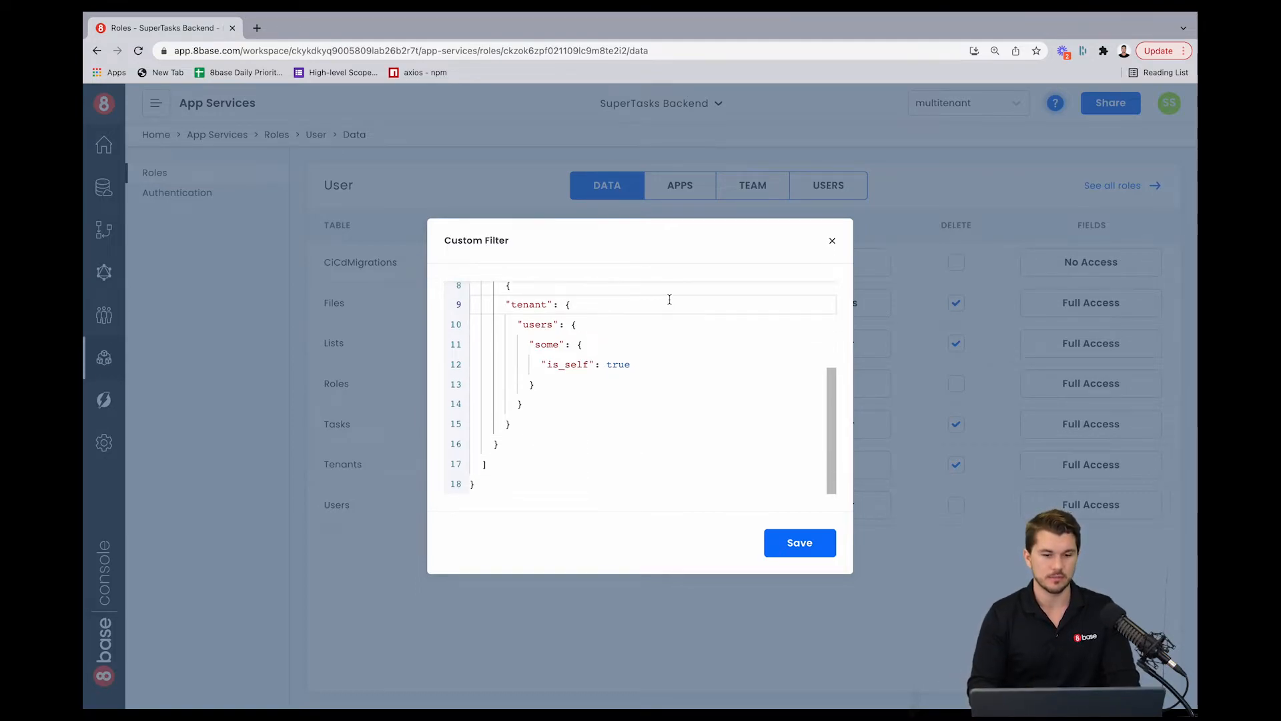
left_click(505, 462)
key("ctrl+a")
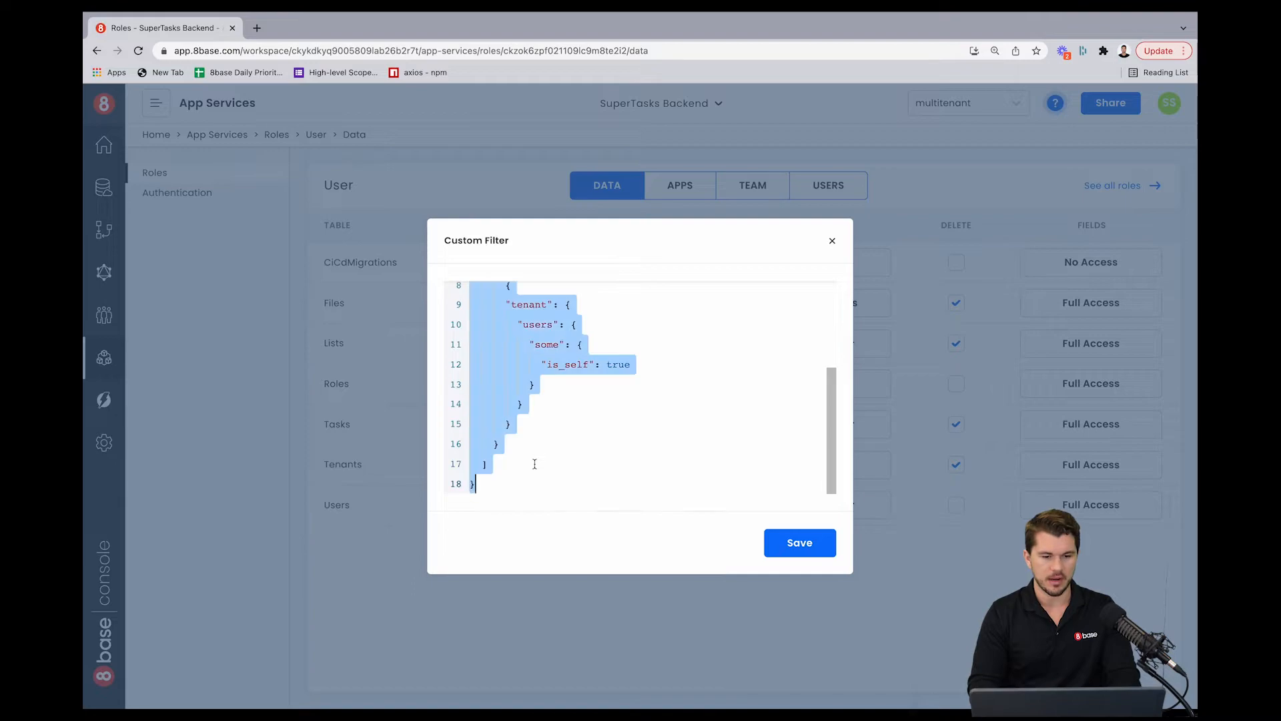
left_click(813, 547)
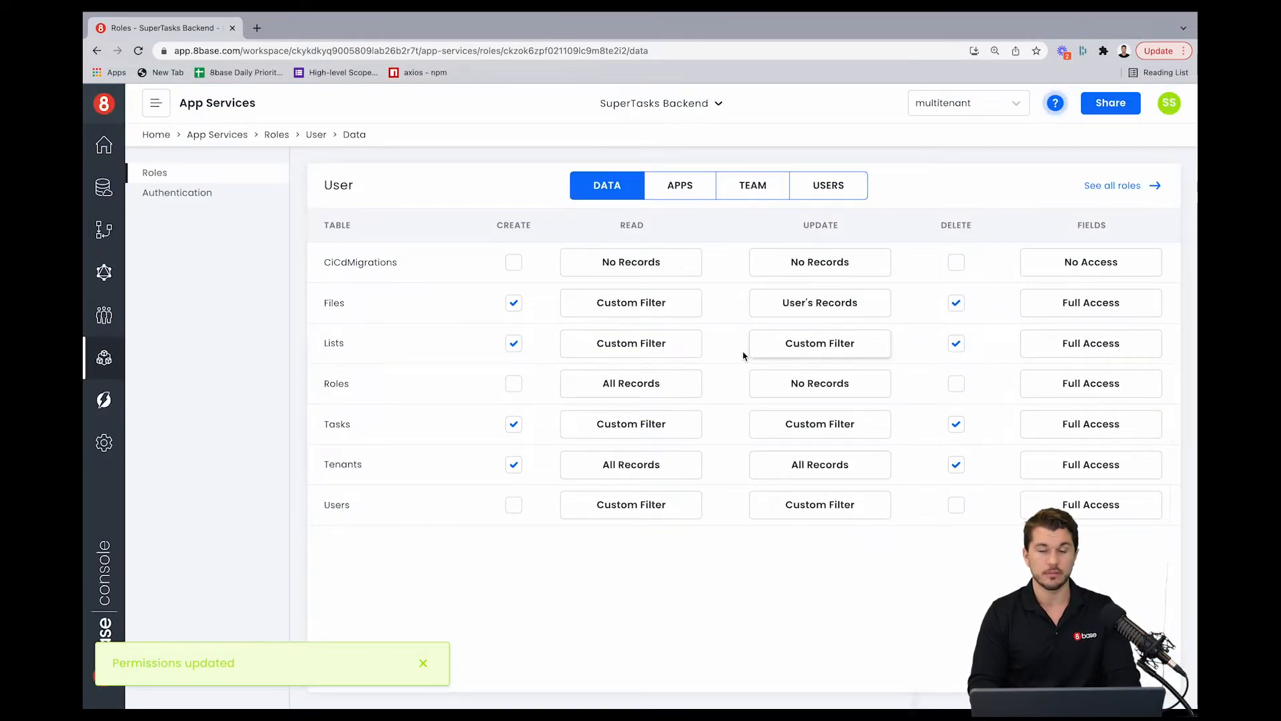
Step: Replace the Lists update custom filter with the copied owner-or-tenant filter and review it
left_click(792, 352)
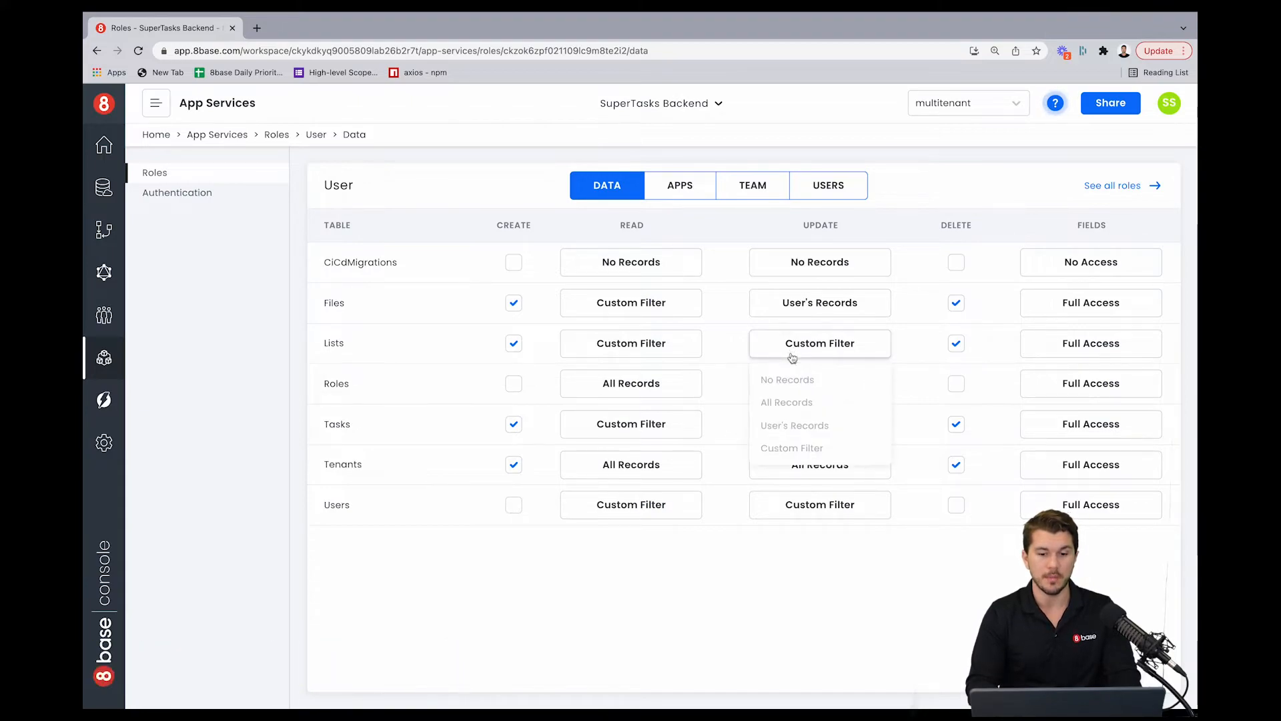
left_click(790, 447)
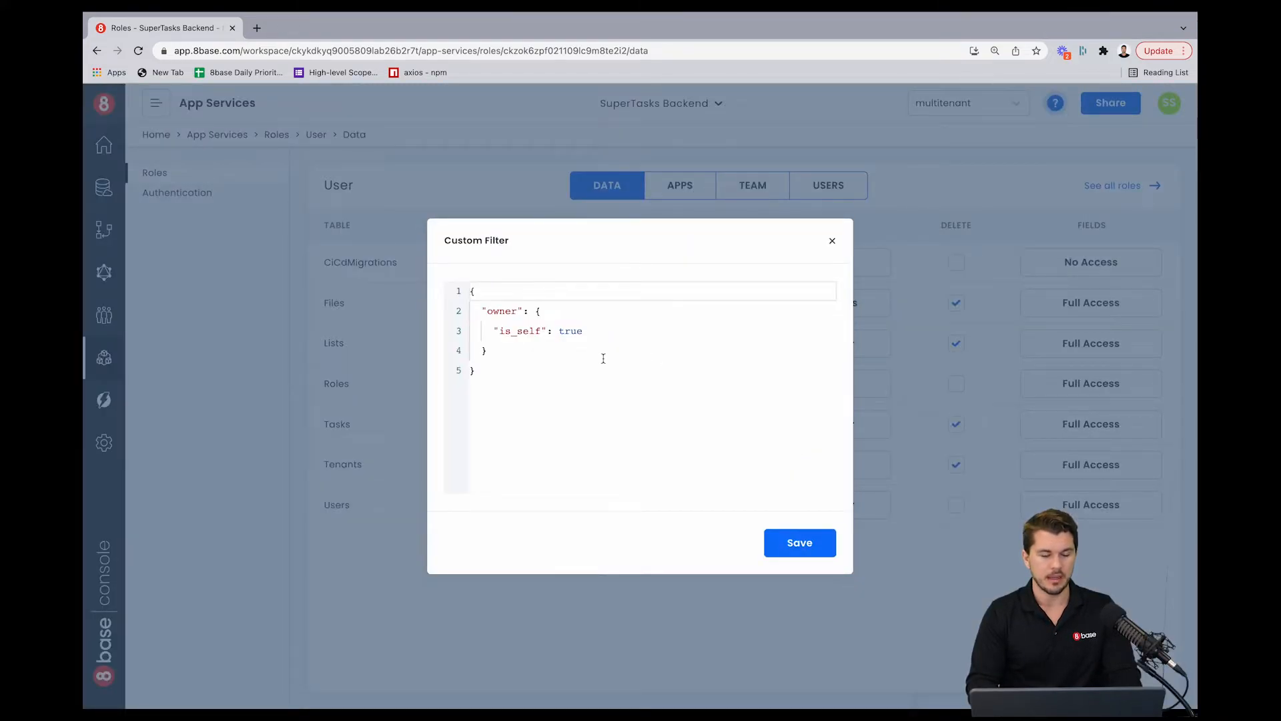
left_click_drag(478, 371, 469, 297)
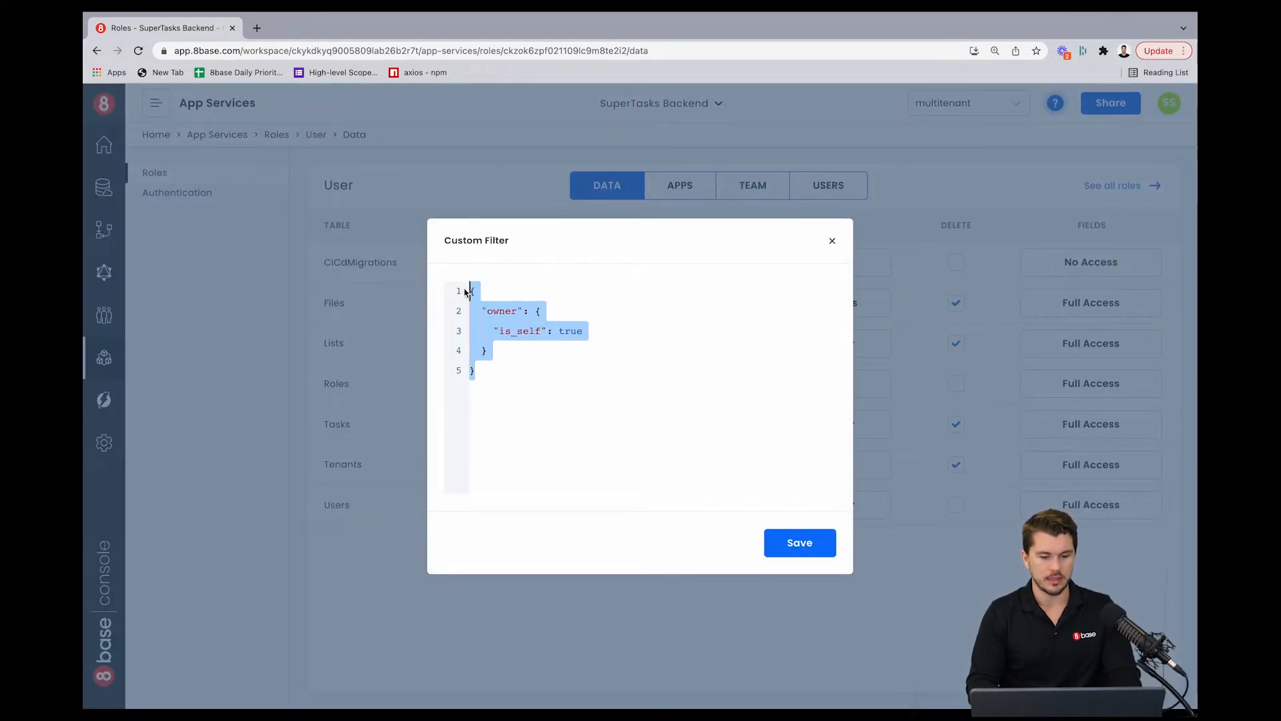
type("{   \"OR\": [     {       \"owner\": {         \"is_self\": true       }     },     {       \"tenant\": {         \"users\": {           \"some\": {             \"is_self\": true           }         }       }     }   ] }")
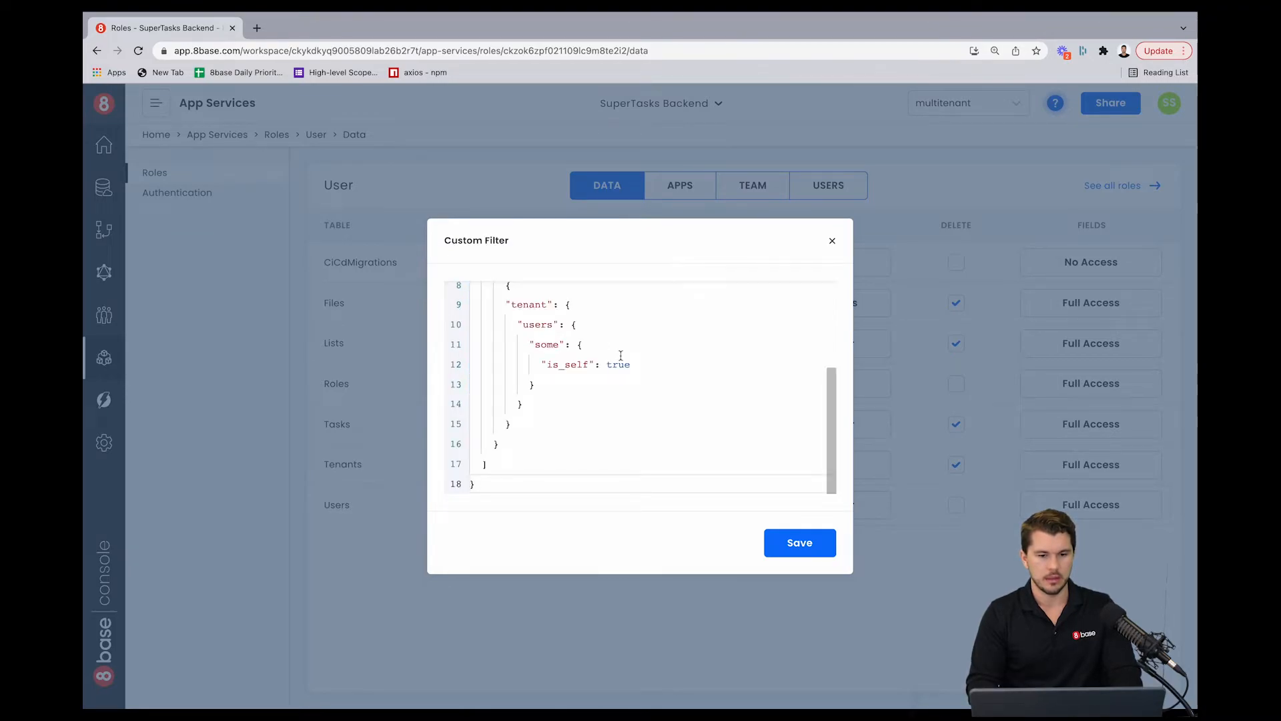
scroll(620, 356, "up", 3)
scroll(621, 355, "down", 1)
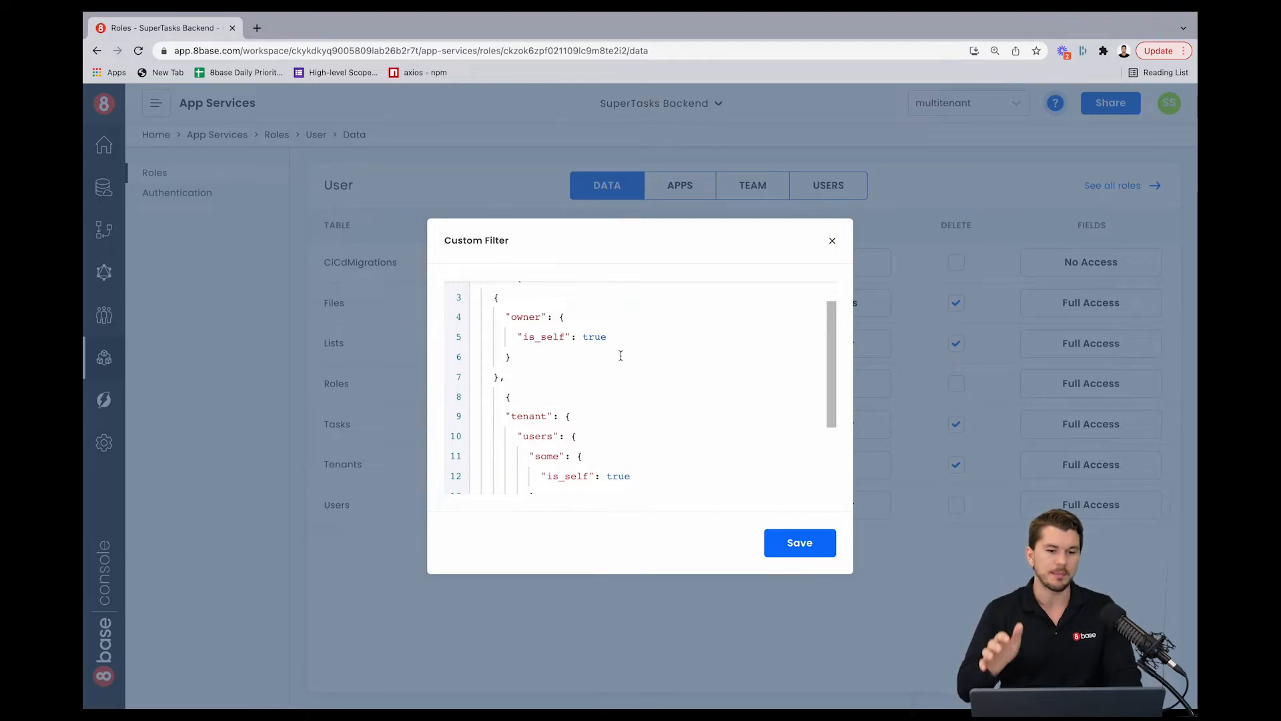
scroll(620, 355, "down", 1)
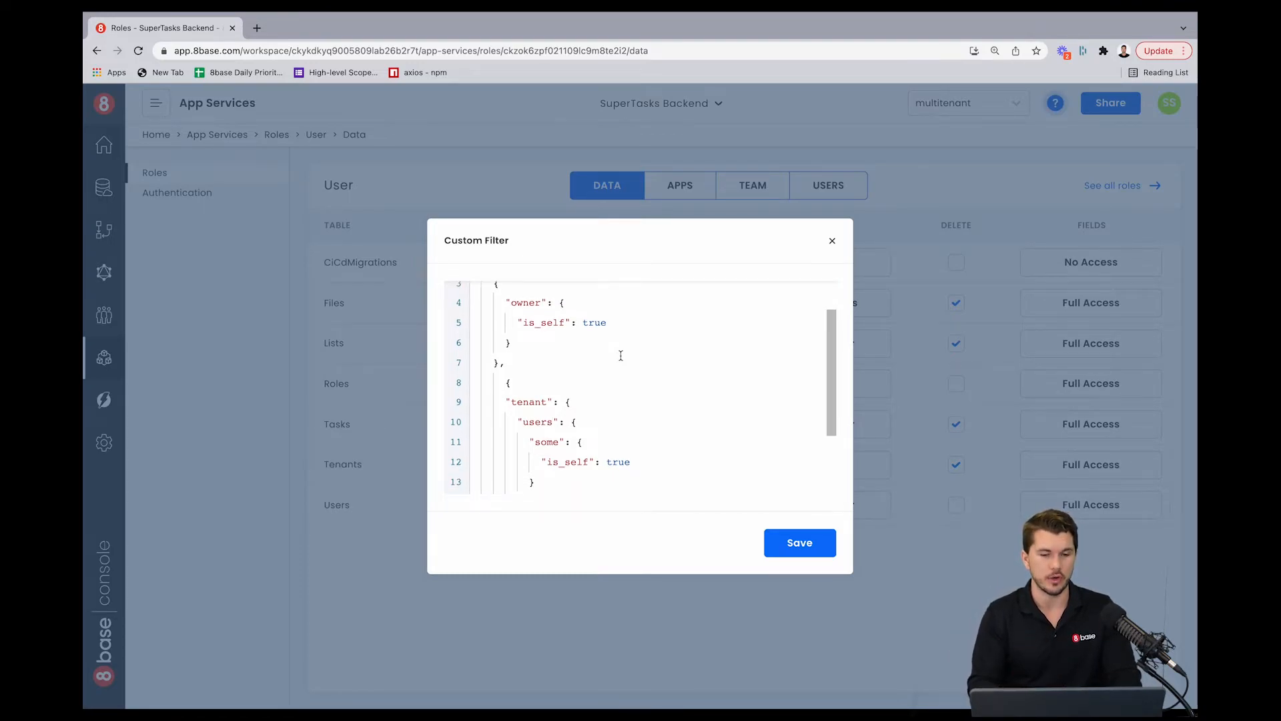
scroll(621, 356, "down", 2)
scroll(621, 354, "up", 4)
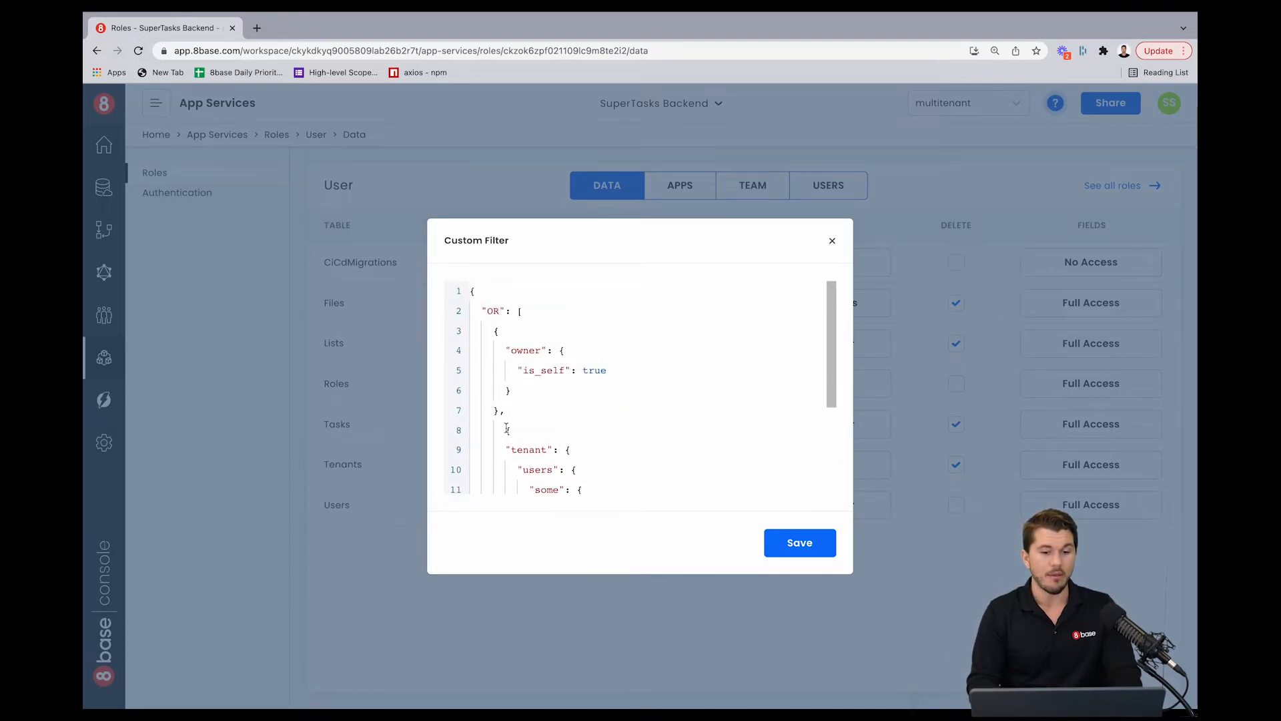
Step: Change the Lists update filter's "OR" operator to "AND" and save the filter
left_click(506, 429)
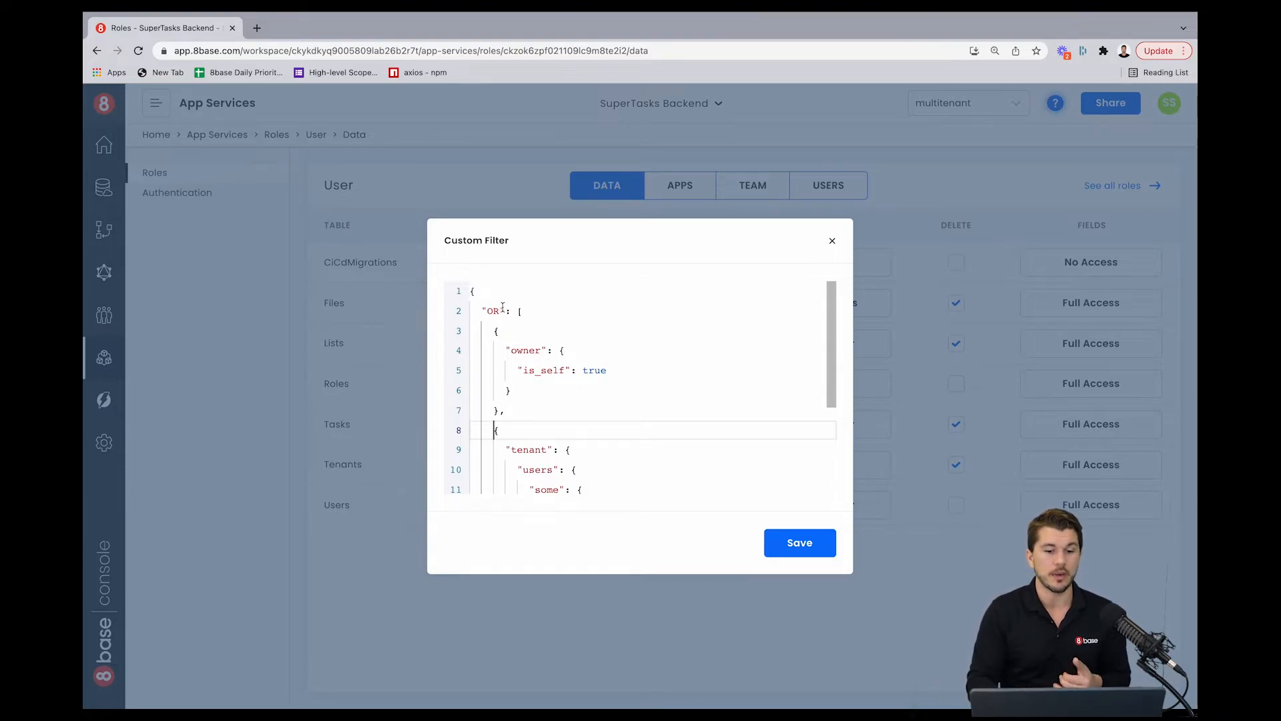
left_click(499, 311)
double_click(497, 311)
type("AND")
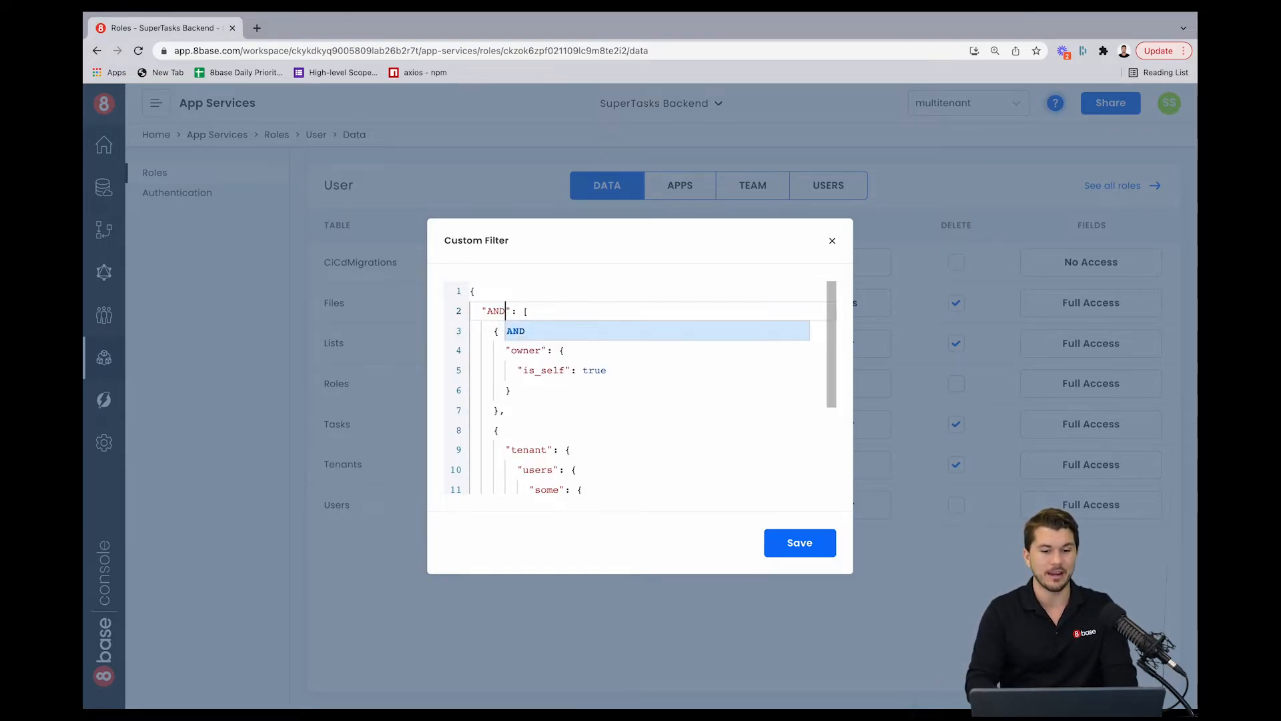
left_click(558, 385)
scroll(645, 347, "down", 2)
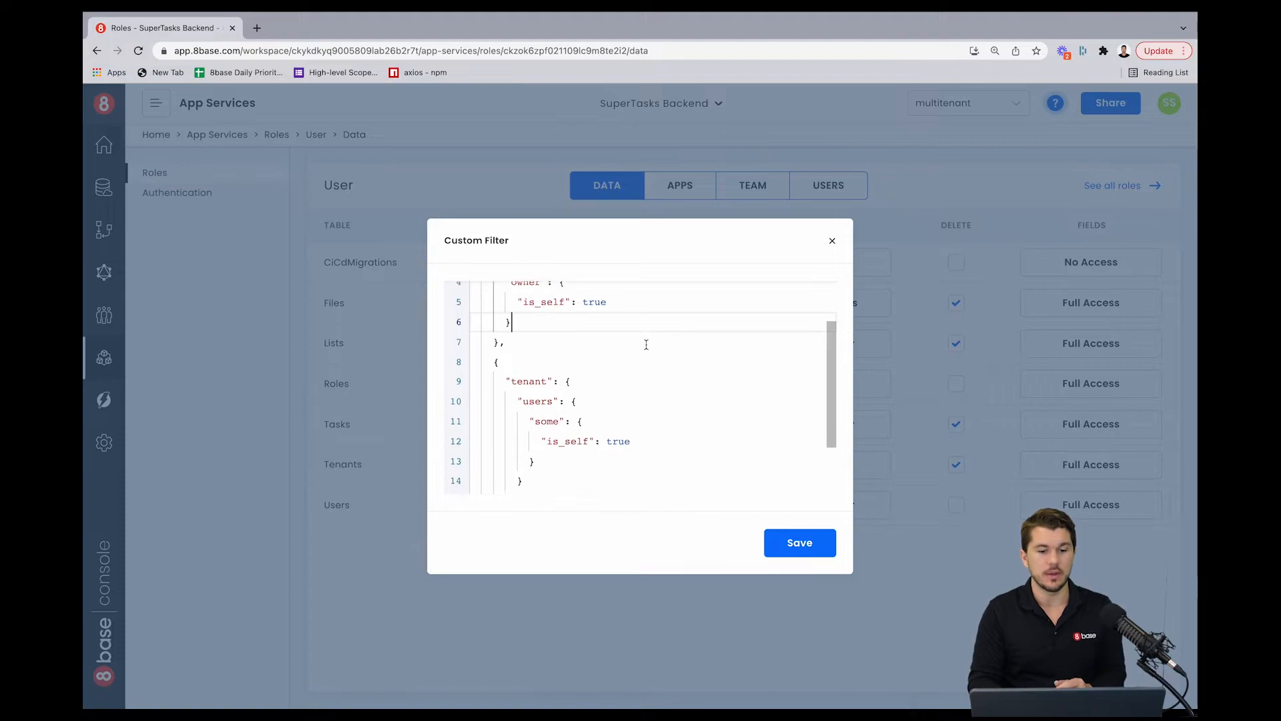
scroll(646, 345, "up", 2)
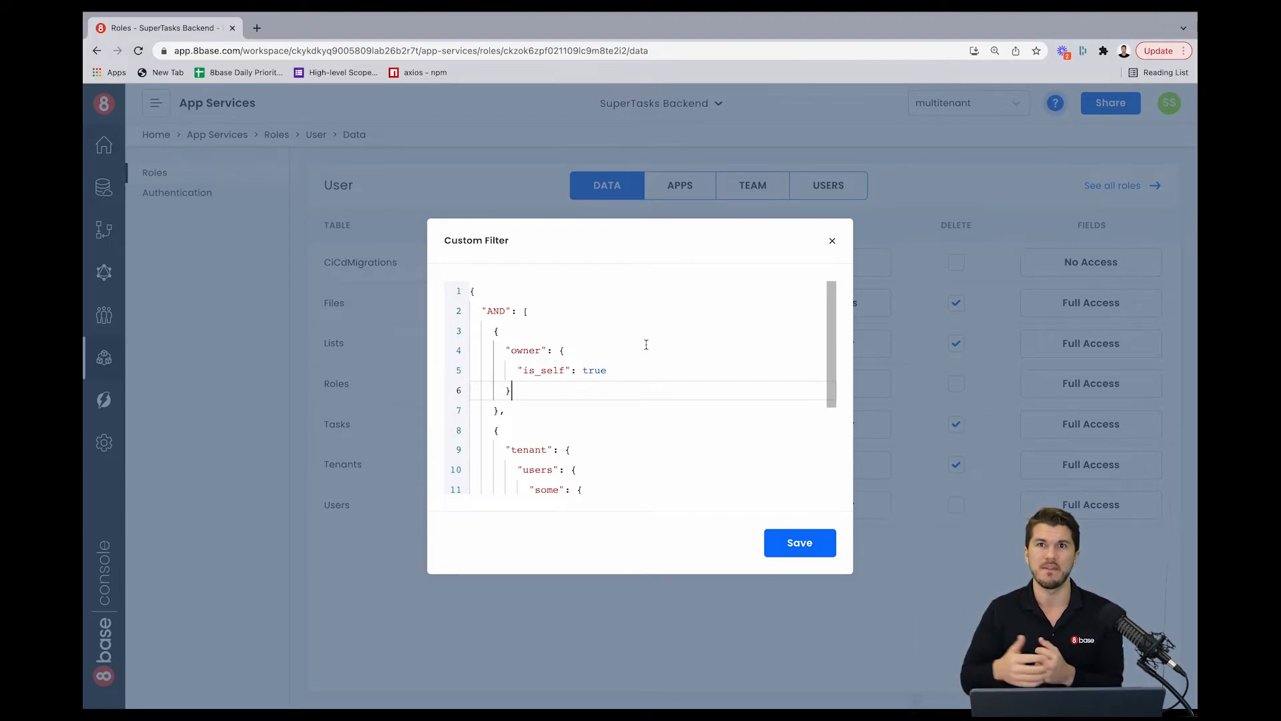
scroll(644, 344, "down", 1)
left_click(638, 353)
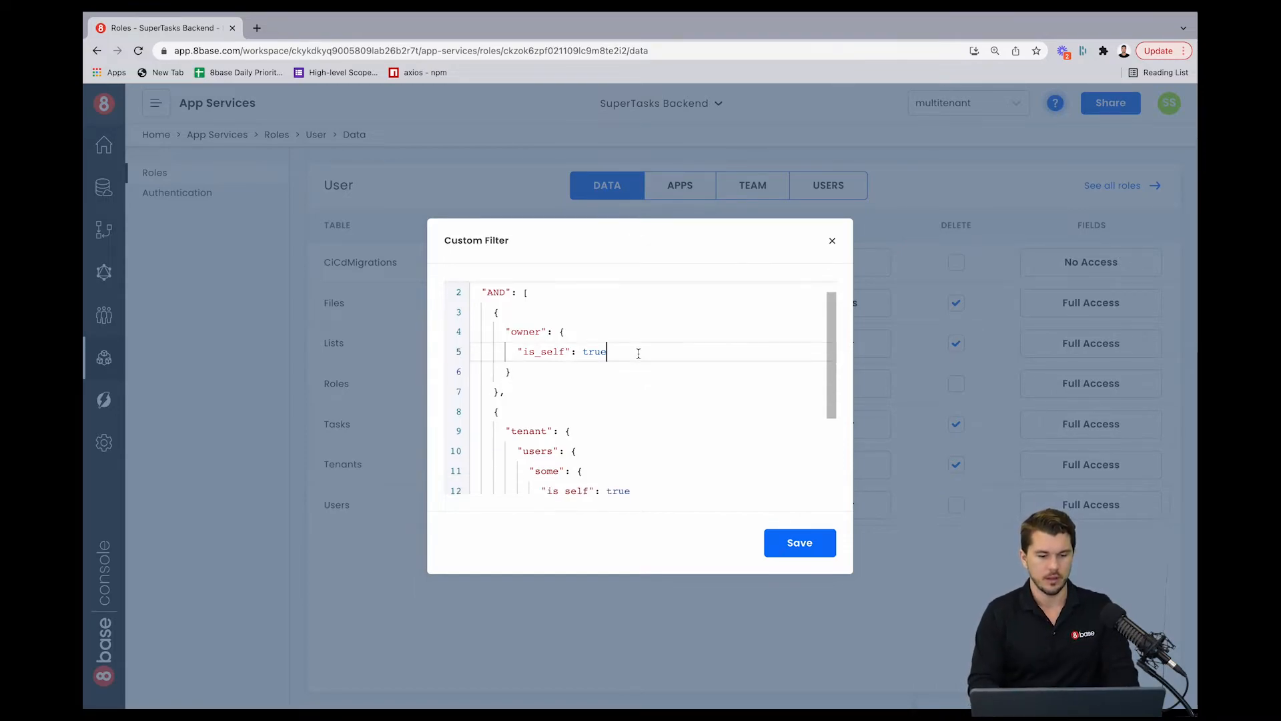
key("ctrl+a")
left_click(787, 542)
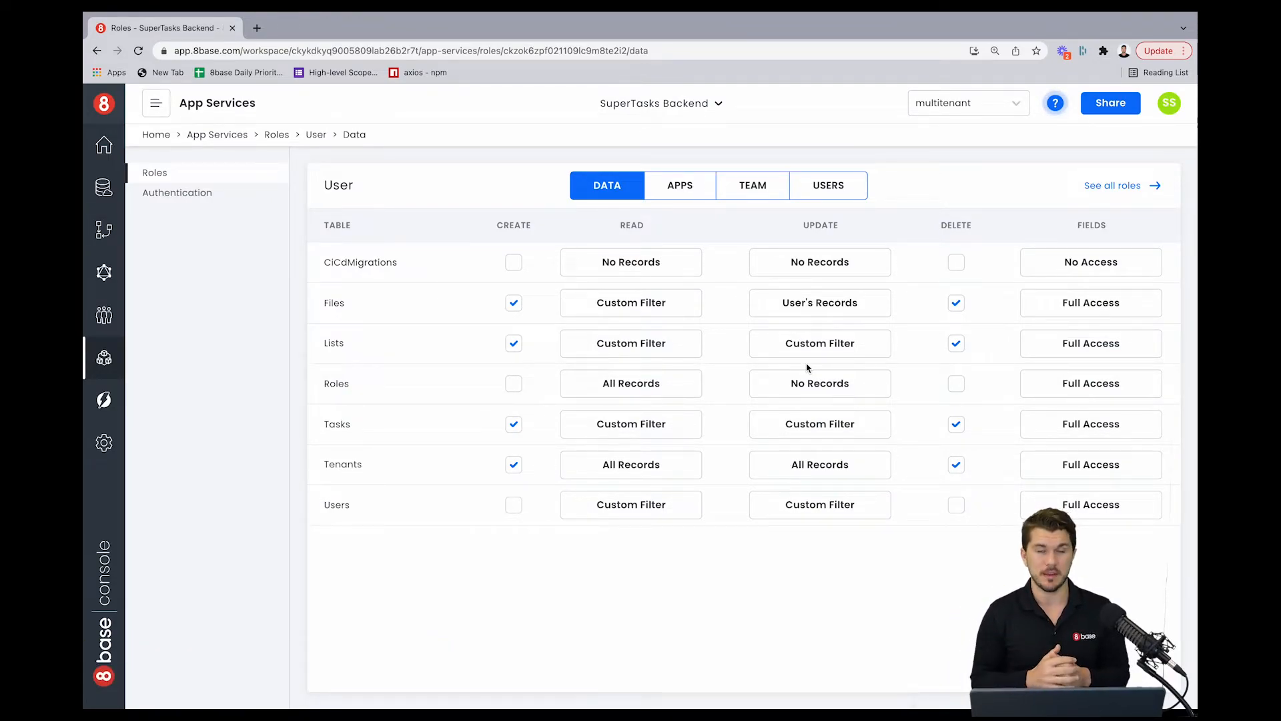
Step: Open the Tasks read custom filter and delete its list owner condition
left_click(659, 425)
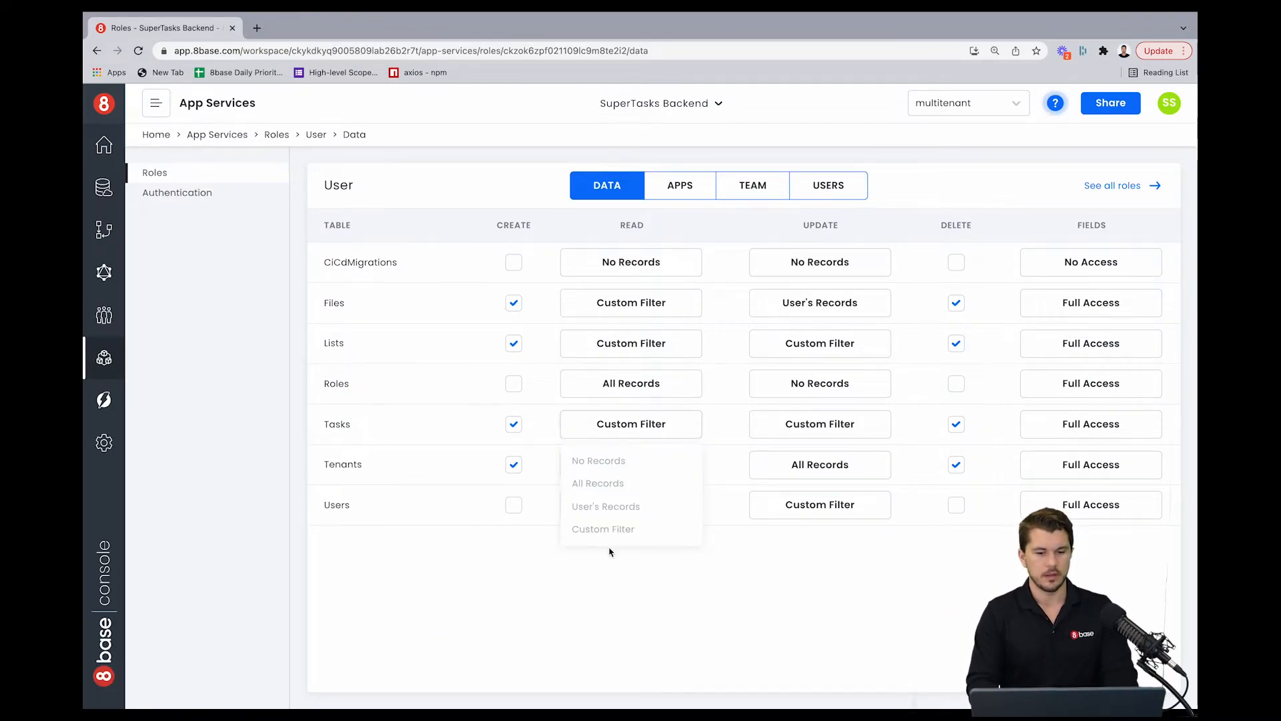
left_click(606, 529)
left_click(494, 389)
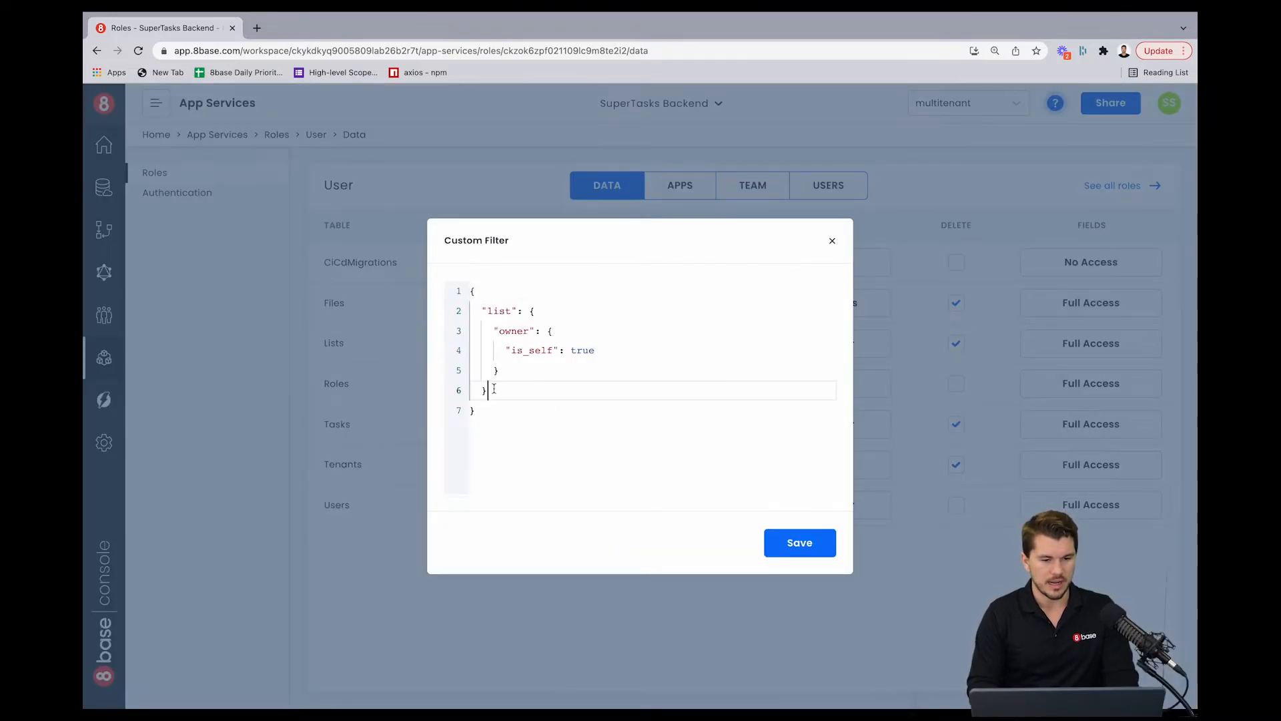
left_click_drag(493, 389, 481, 311)
key("BackSpace")
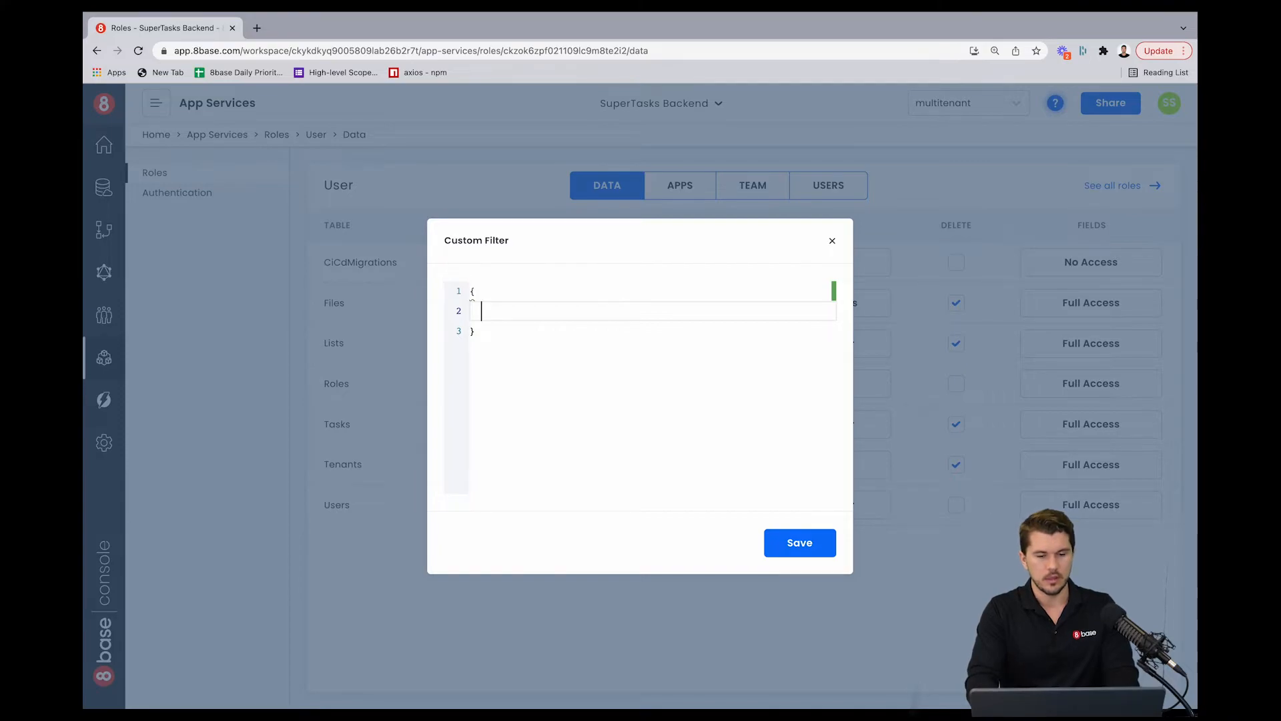
Step: Build the Tasks read filter requiring the list's tenant to have some user who is self, and save it
type("\"list\": {        }")
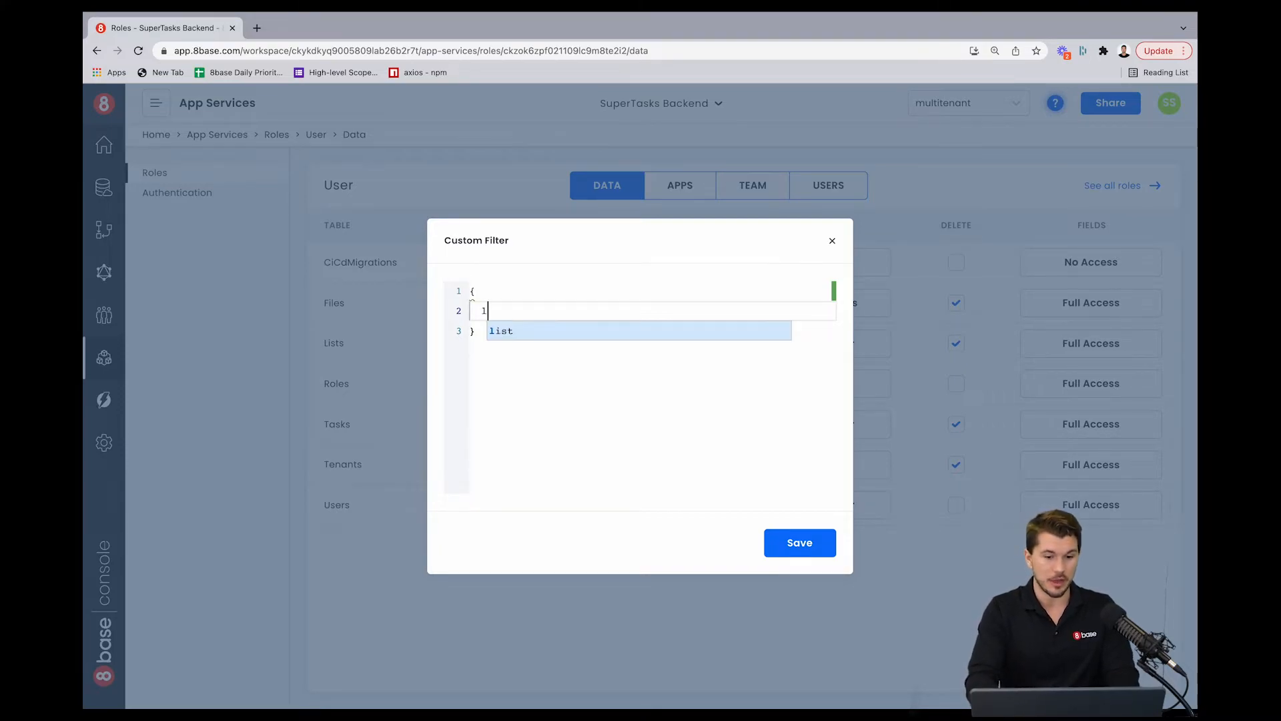
key("Return")
type("ten")
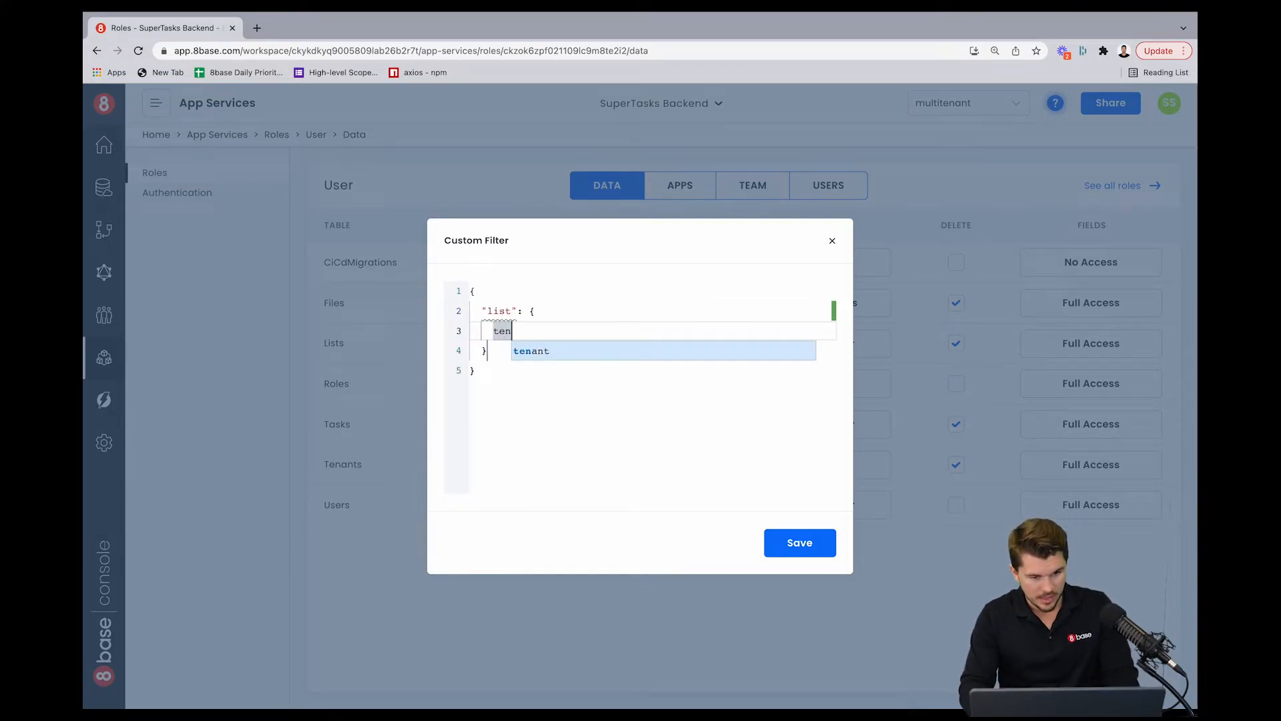
key("Return")
type("u")
key("Return")
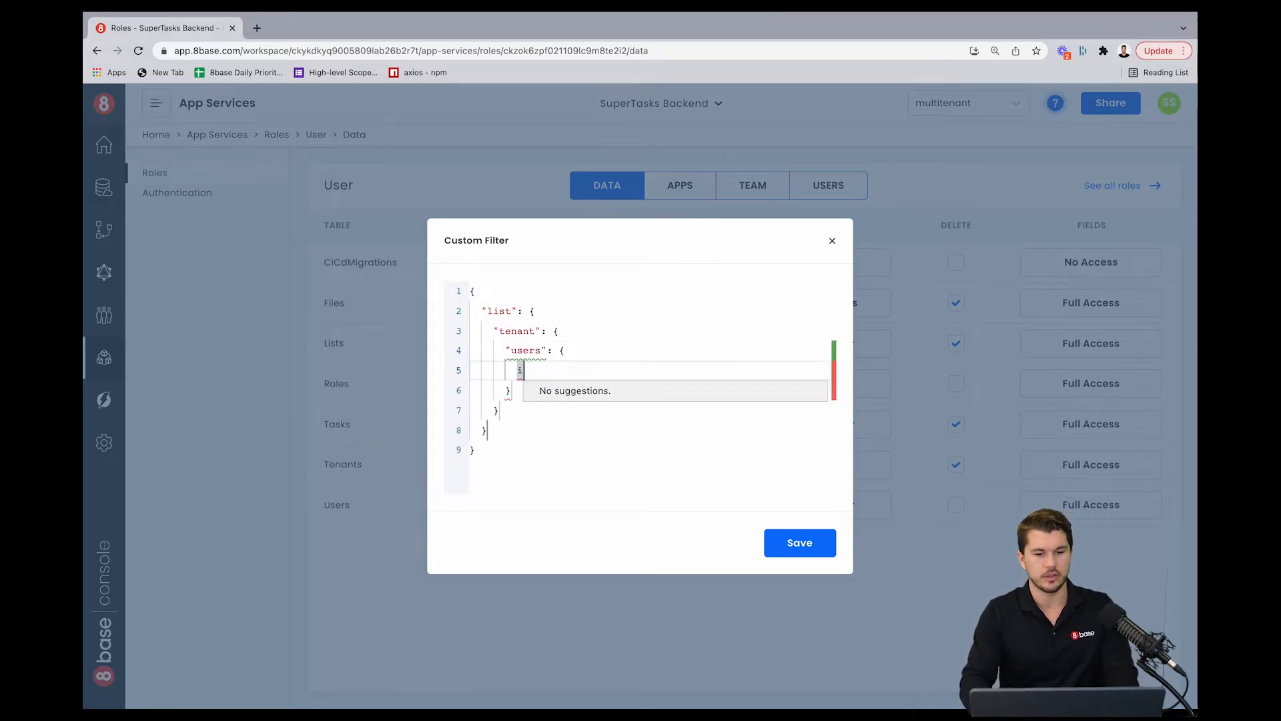
type("so")
key("Return")
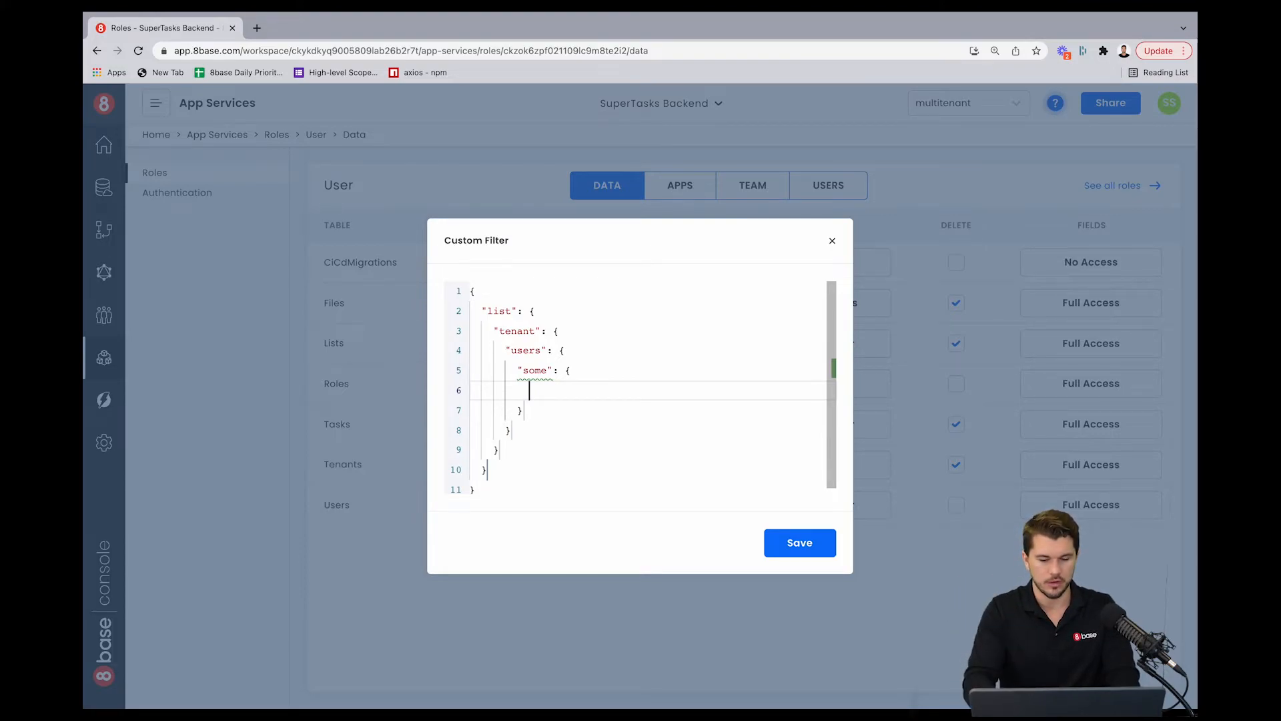
type("is")
key("Return")
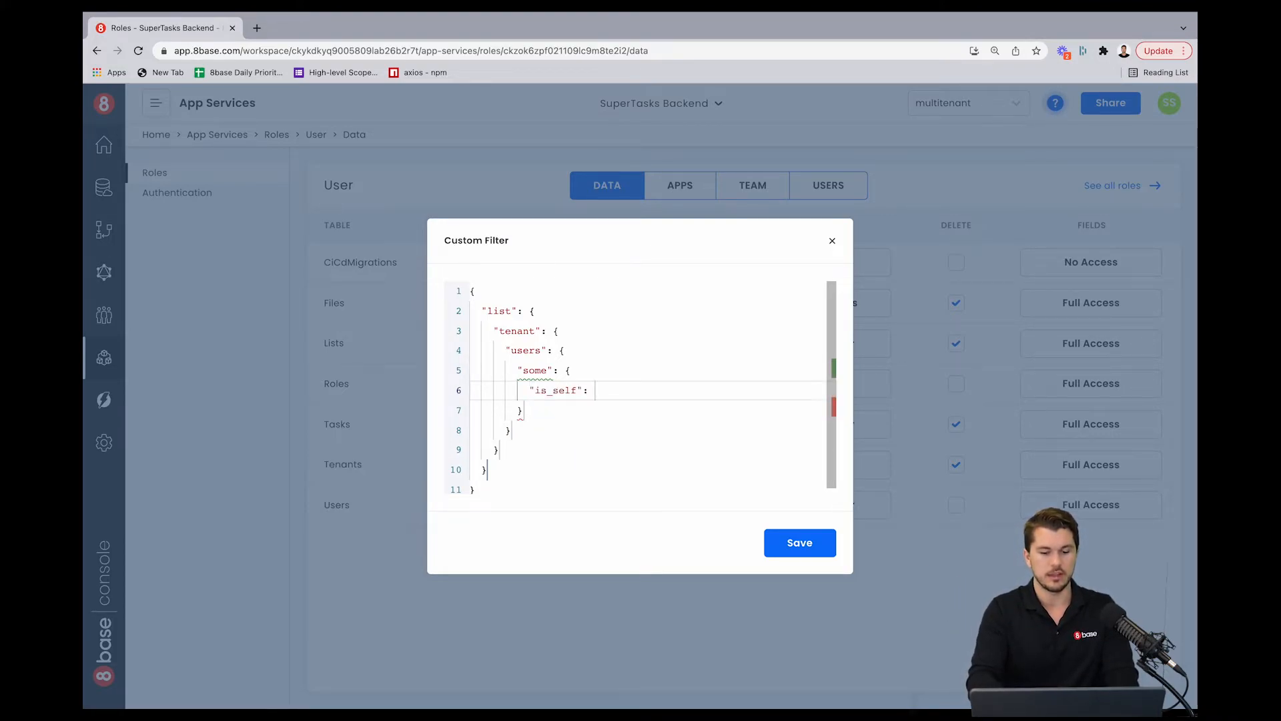
type("true")
left_click(540, 391)
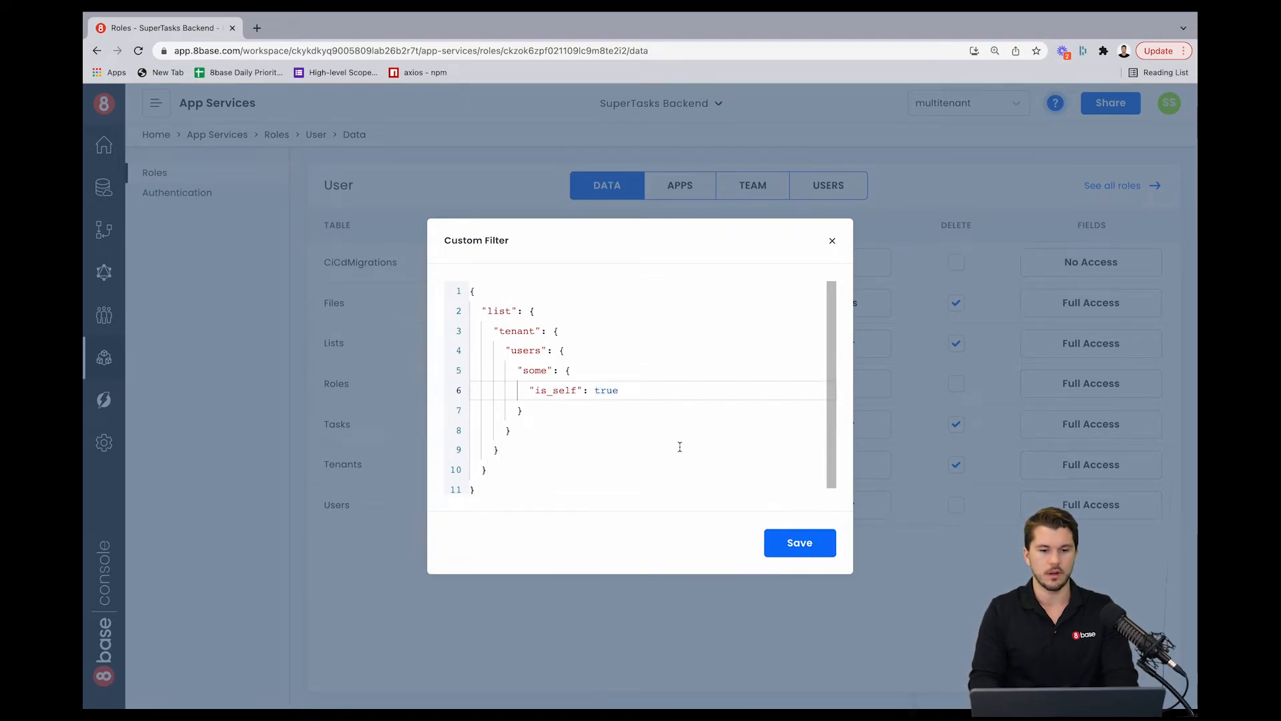
left_click(548, 489)
key("ctrl+a")
key("ctrl+c")
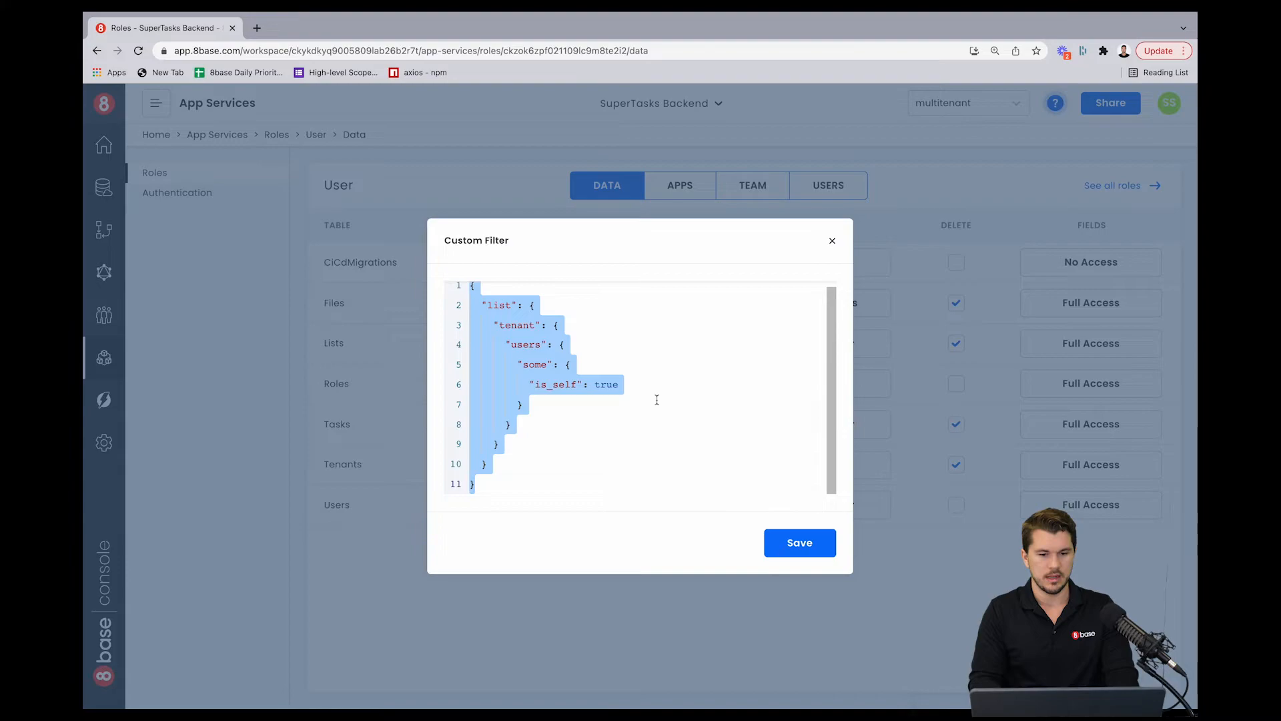
left_click(792, 542)
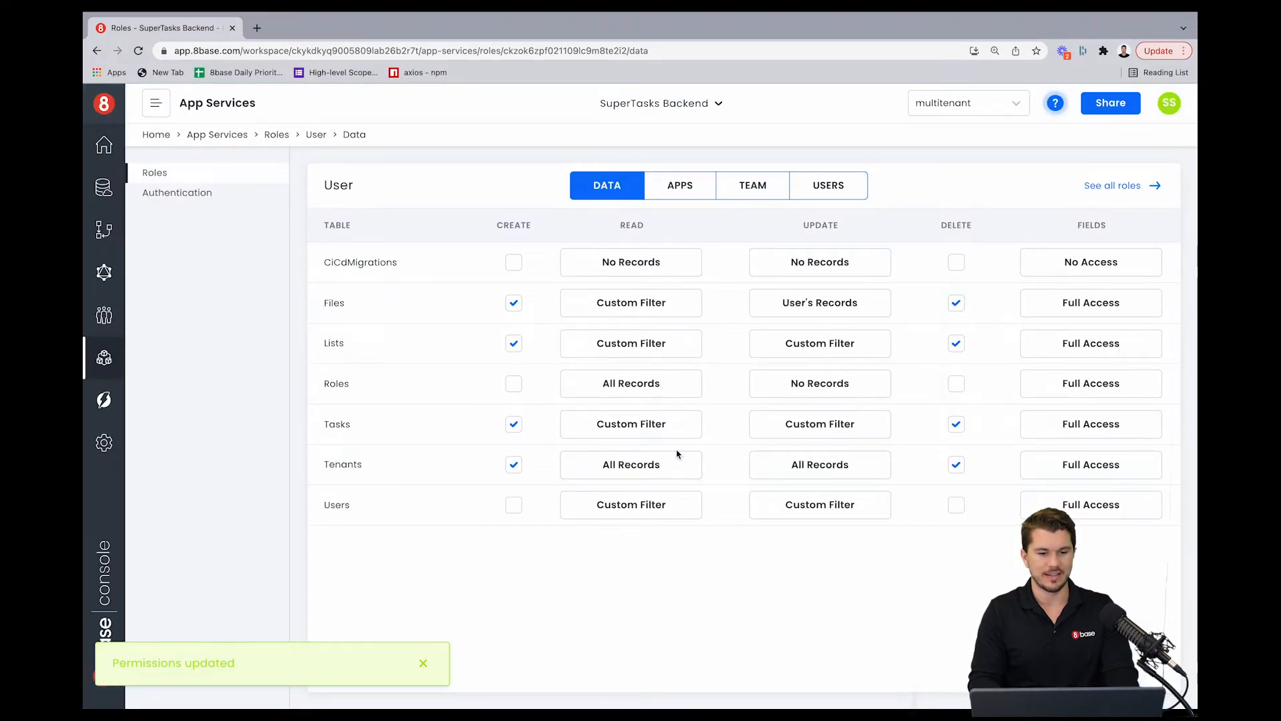
left_click(825, 431)
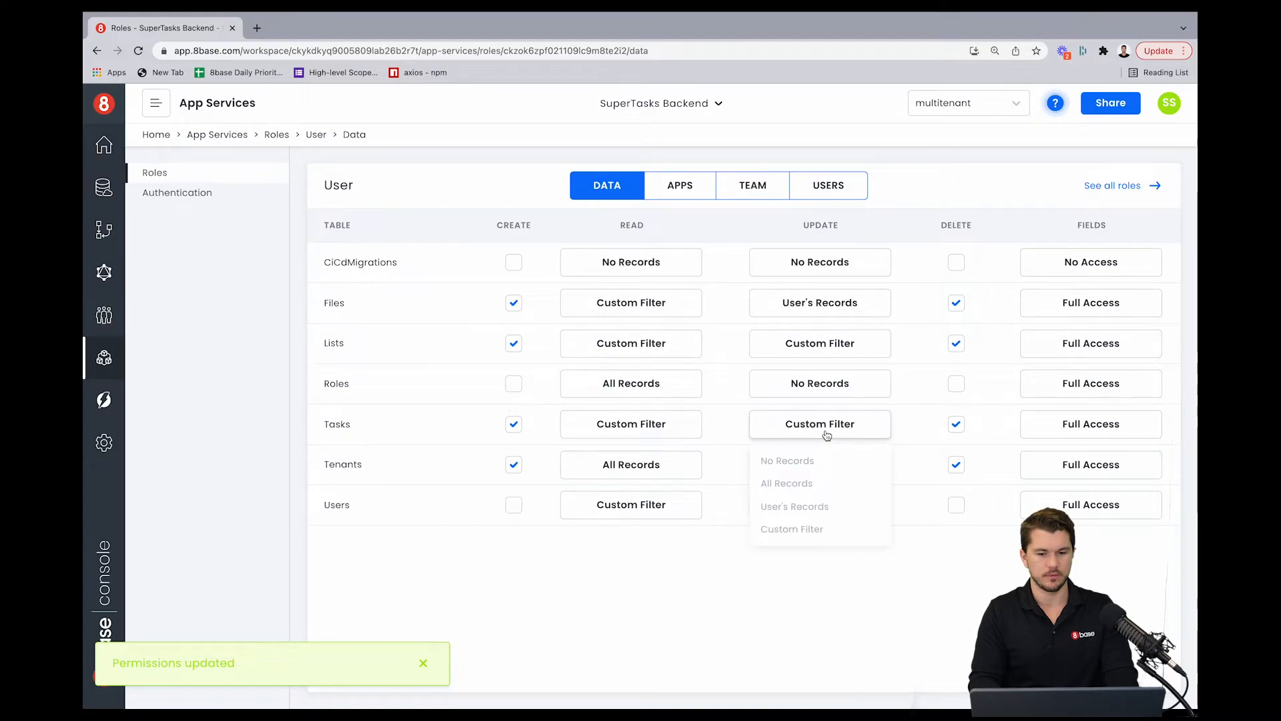
left_click(794, 528)
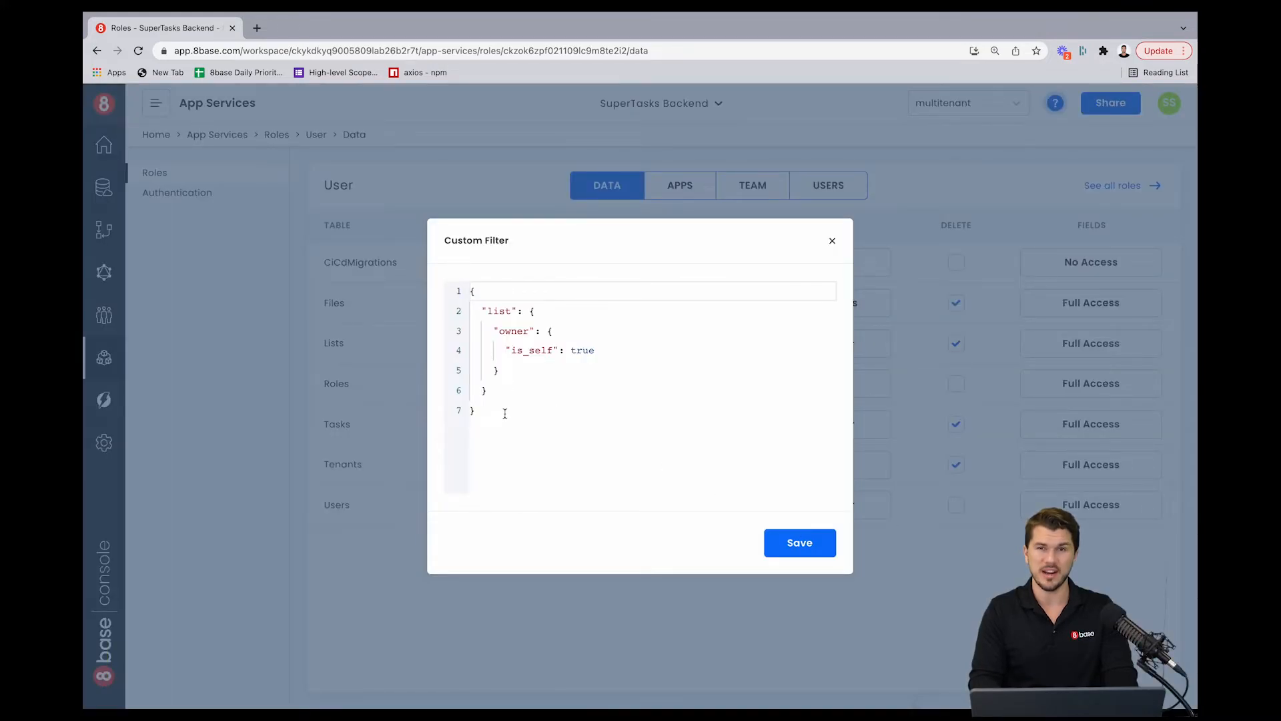
left_click_drag(498, 416, 482, 350)
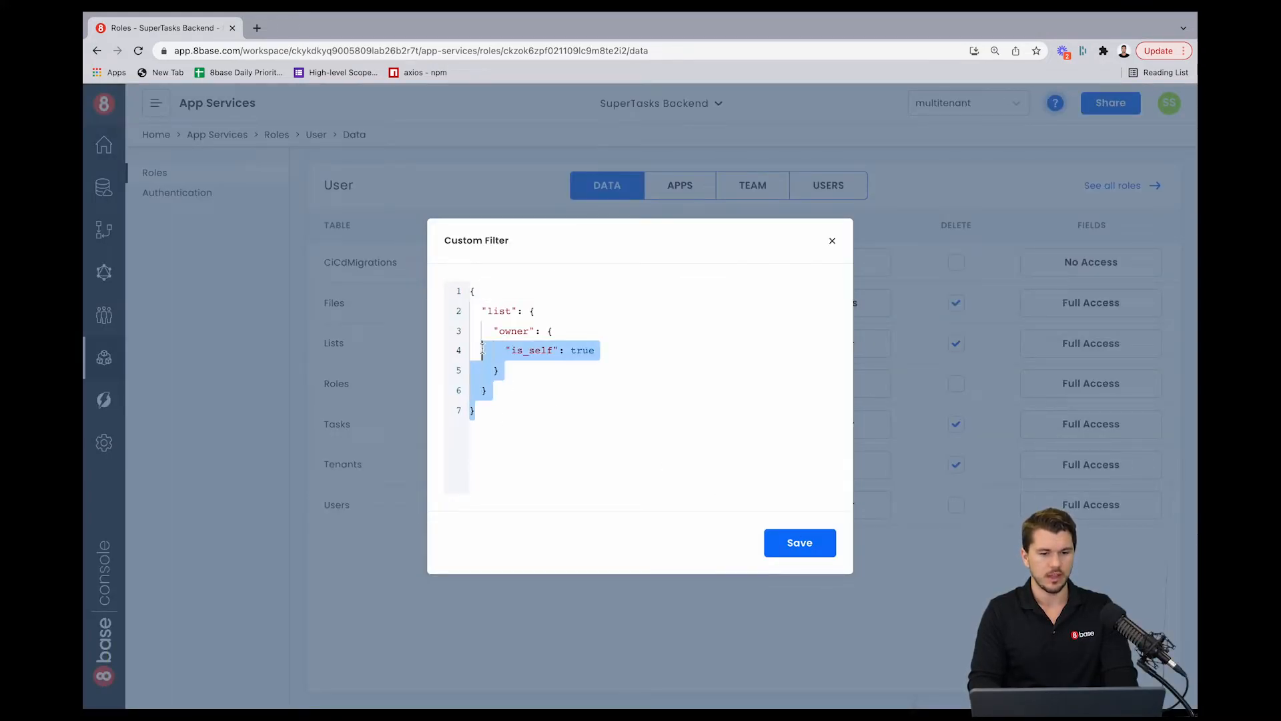
left_click(510, 405)
key("ctrl+a")
key("BackSpace")
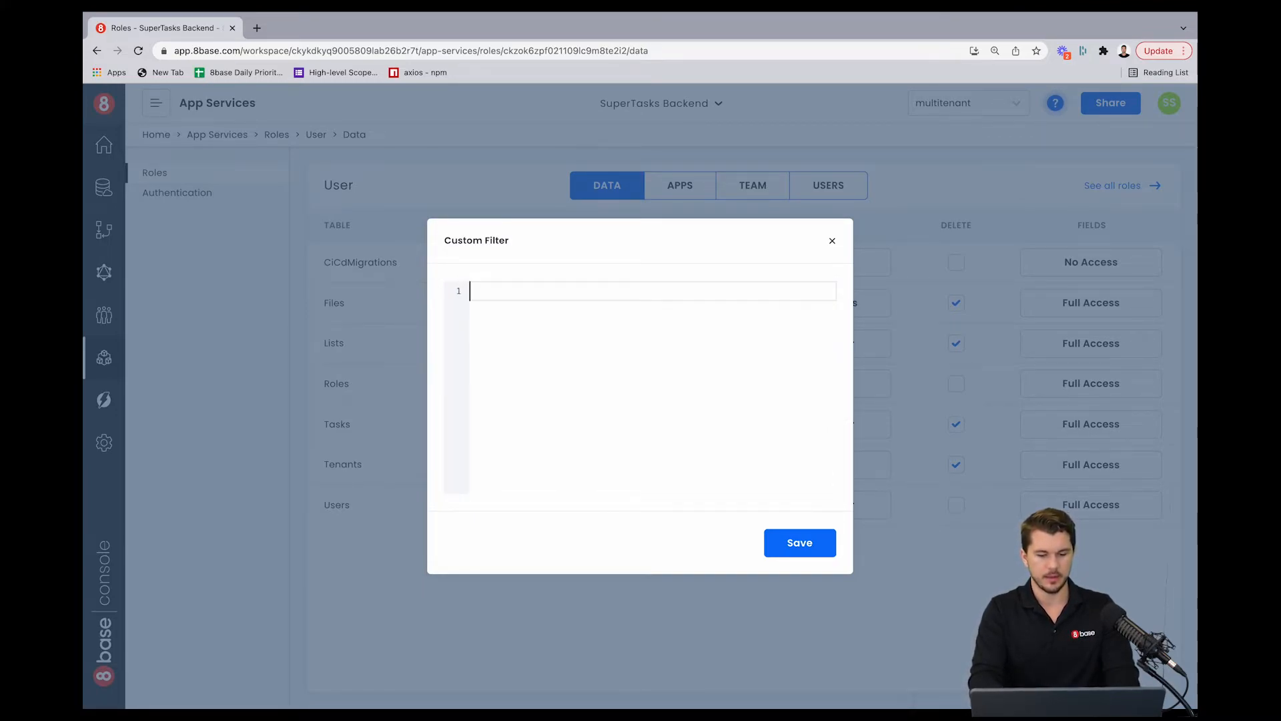
key("ctrl+space")
type("{")
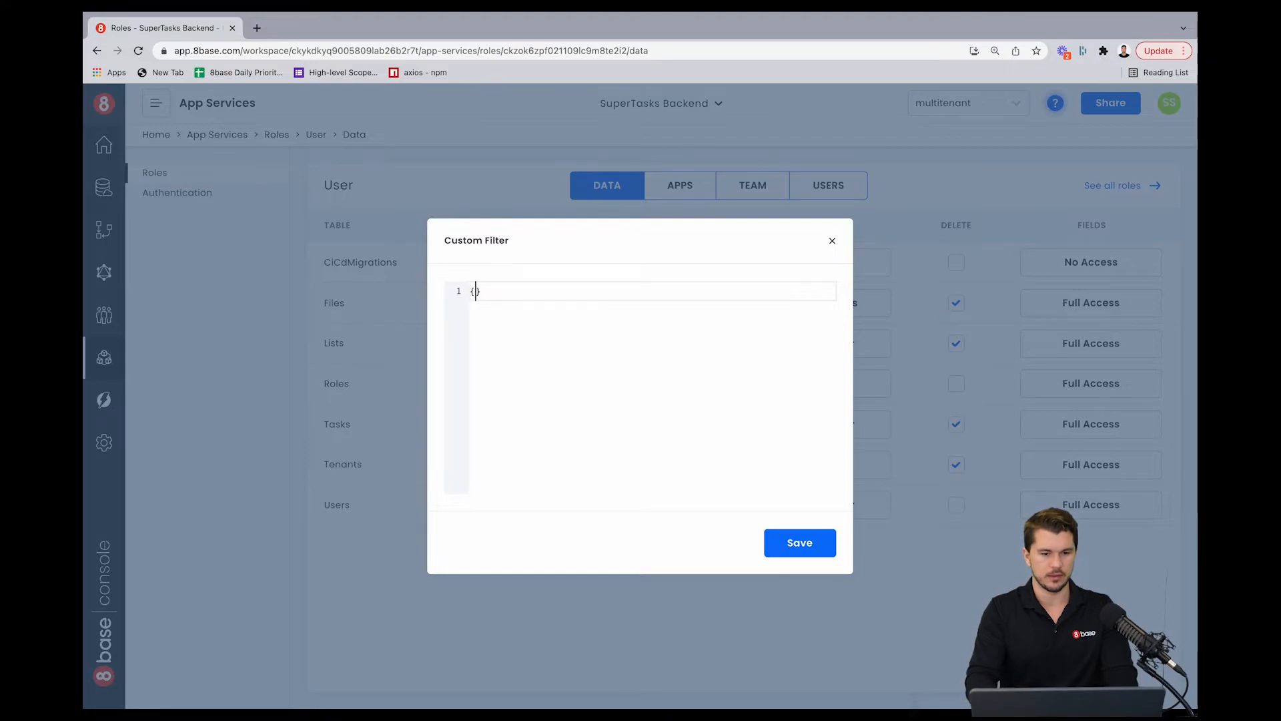
key("Return")
type("t")
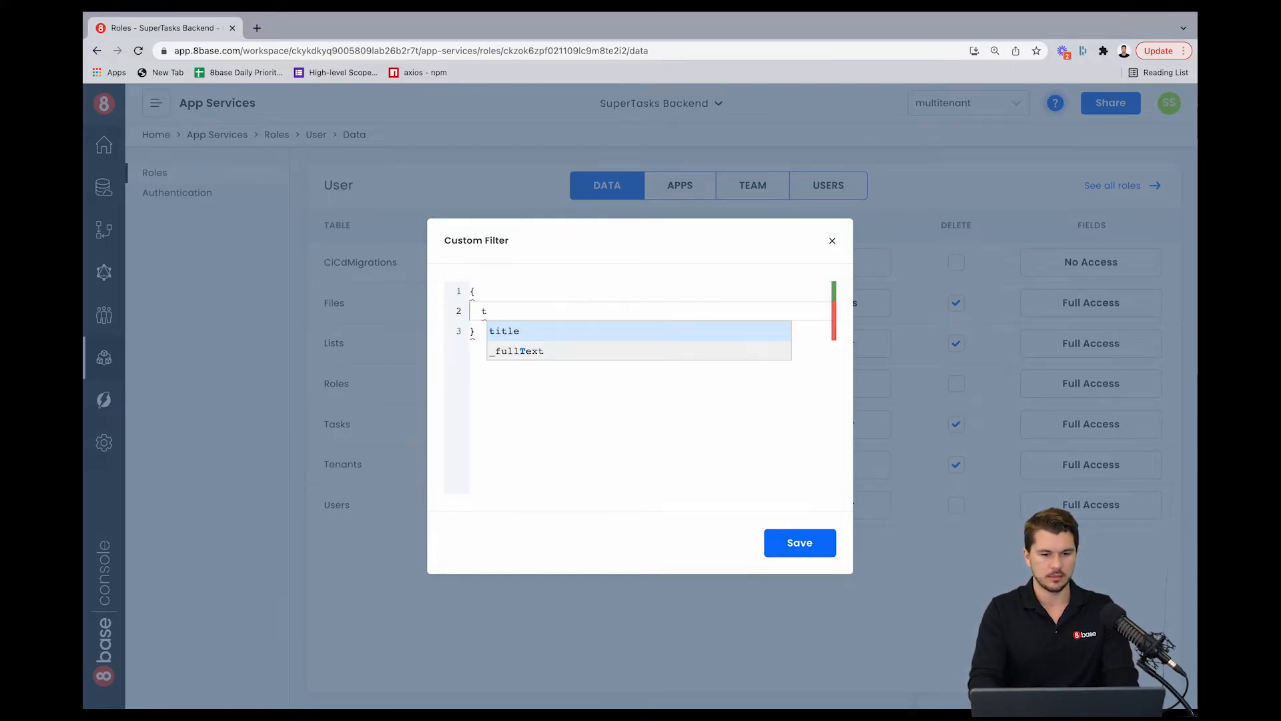
key("BackSpace")
type("li")
key("Return")
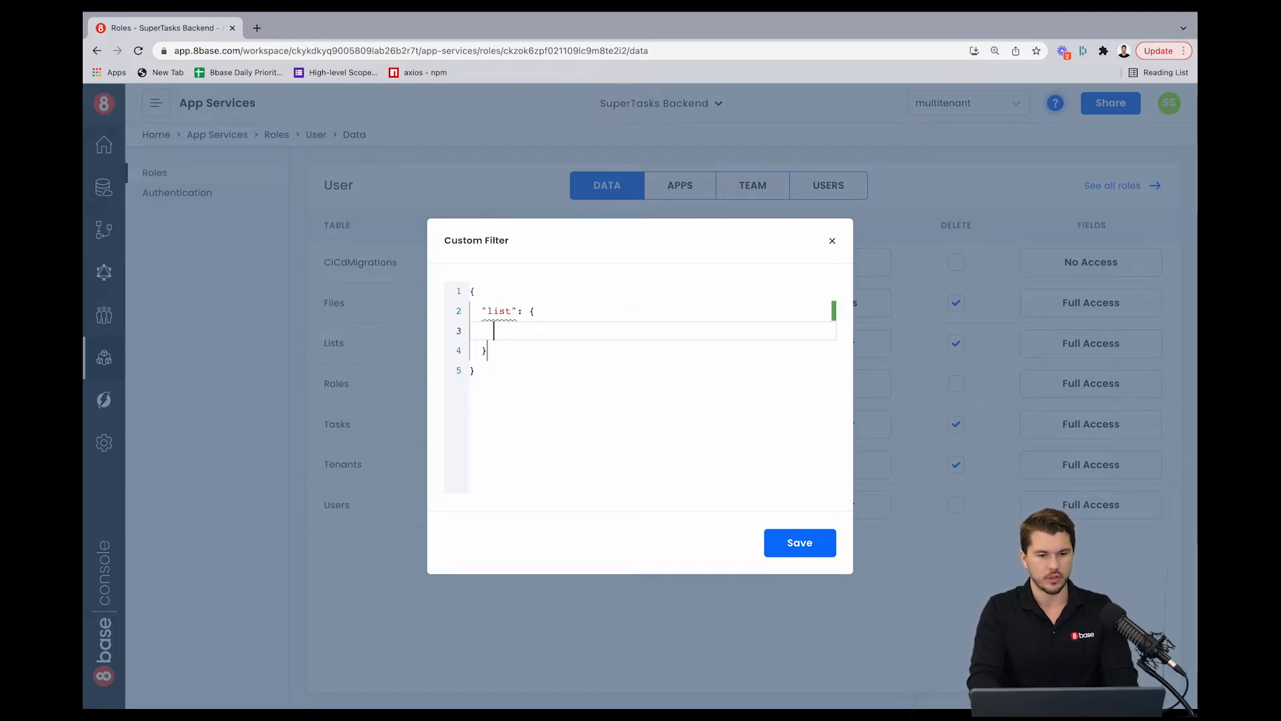
type("te")
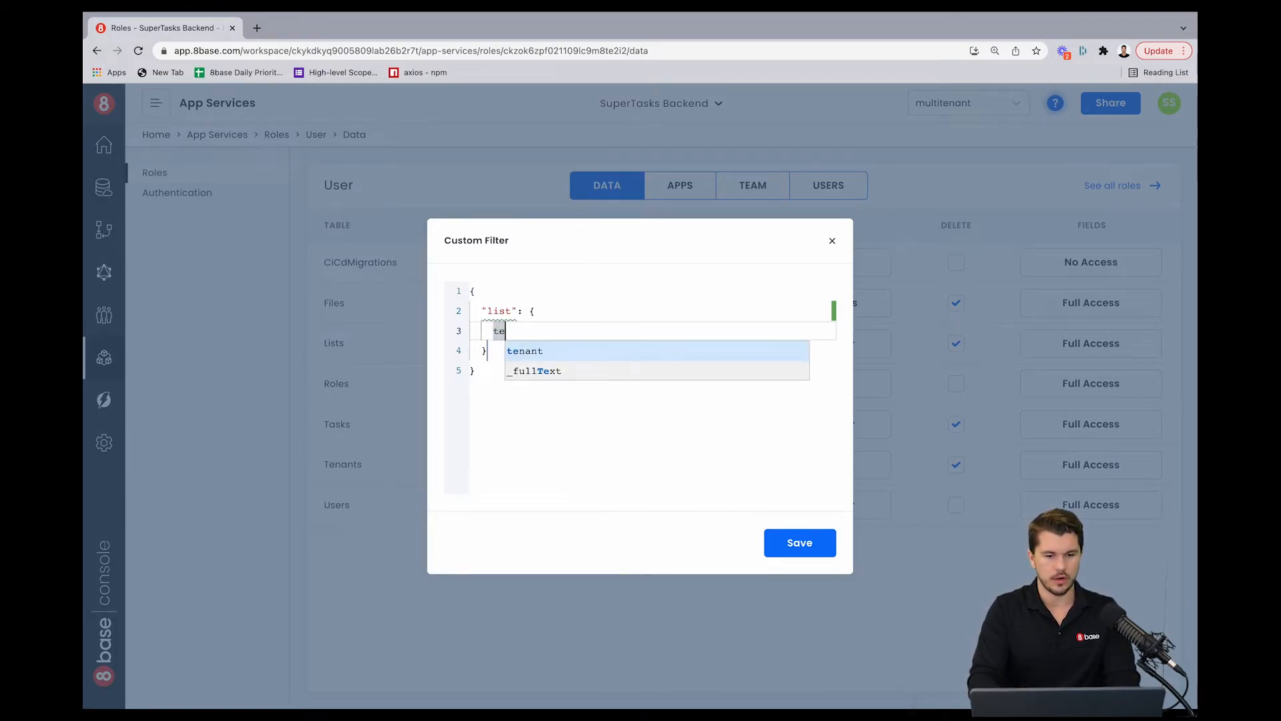
key("Return")
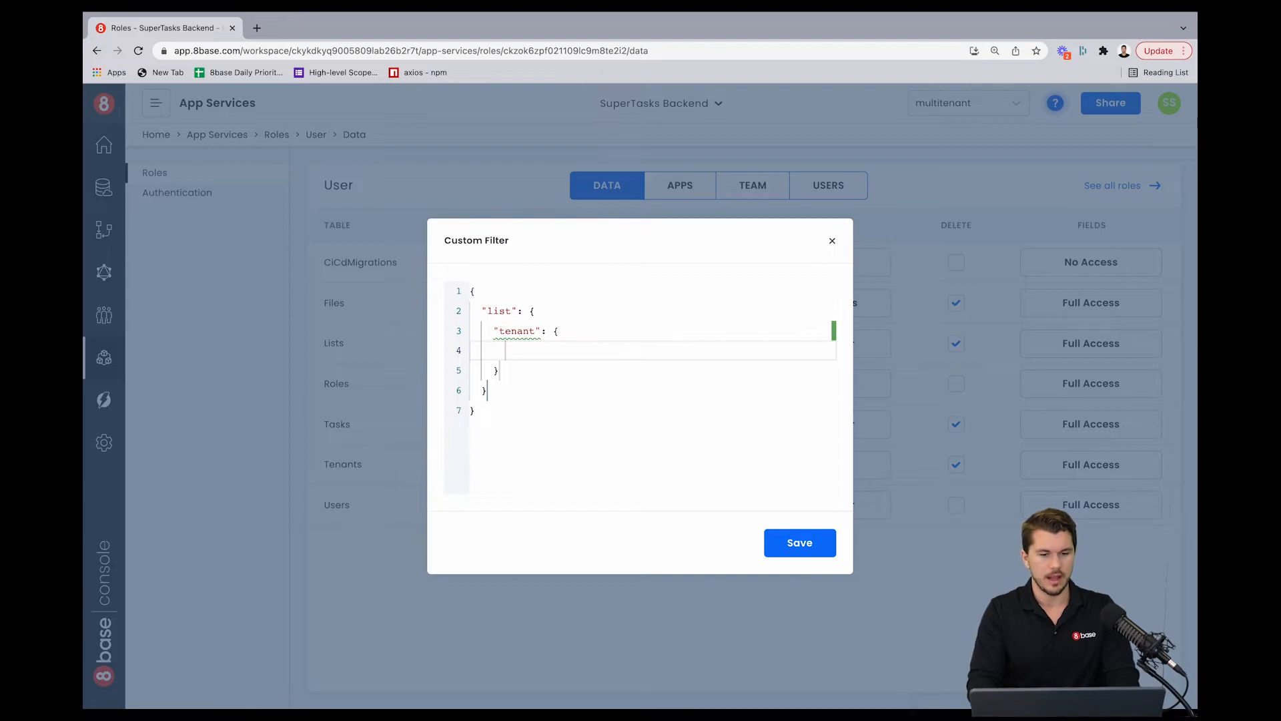
left_click_drag(510, 371, 494, 330)
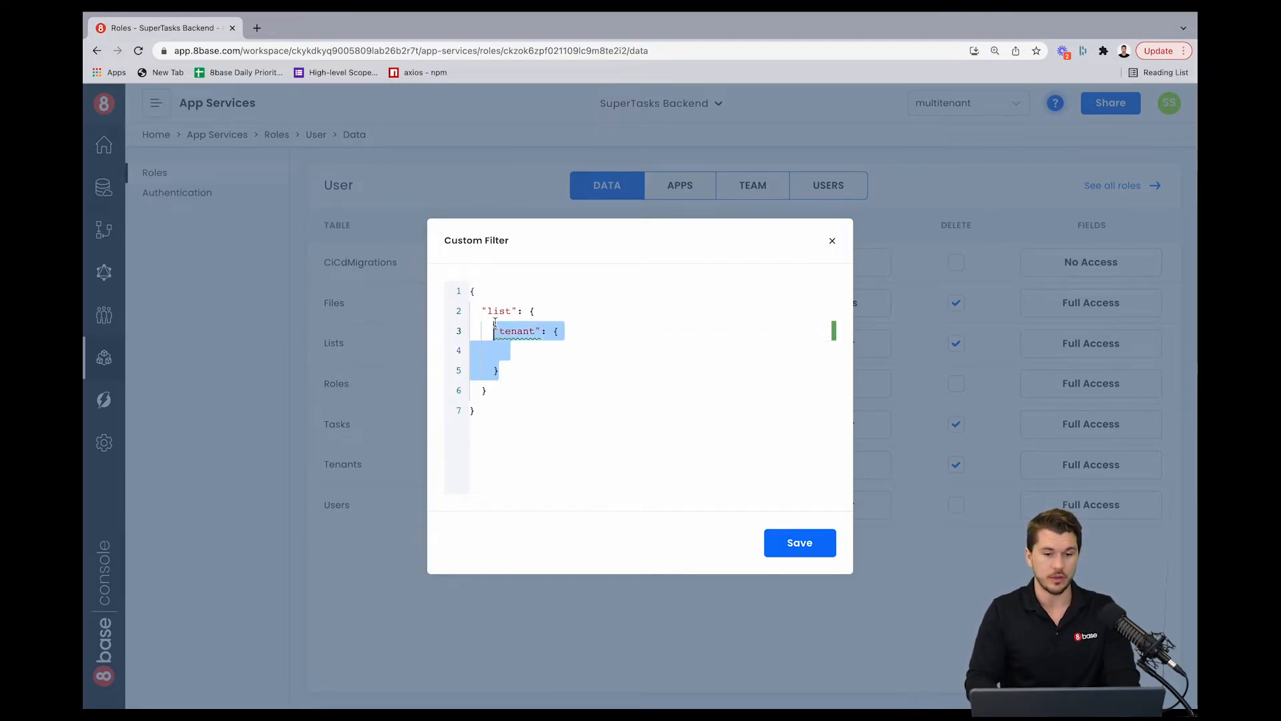
key("BackSpace")
key("ctrl+a")
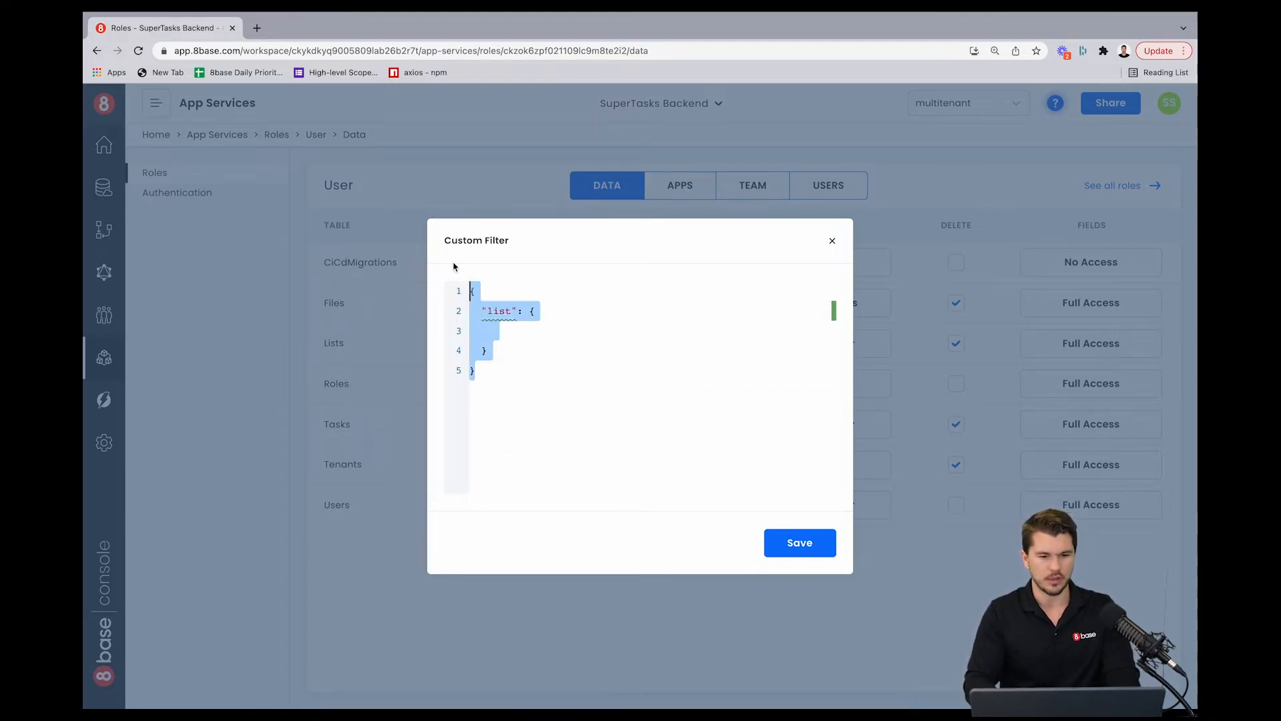
key("ctrl+v")
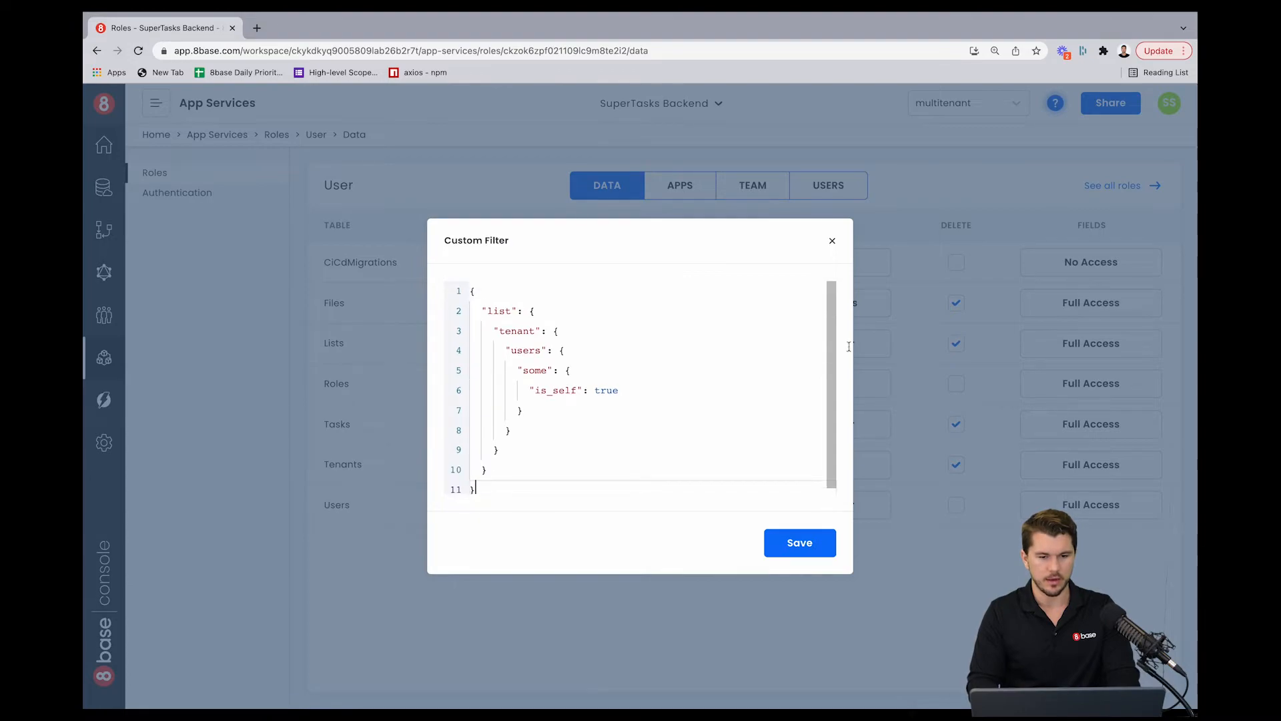
left_click(832, 242)
Step: Copy the entire Lists update custom filter and close it without changes
left_click(844, 349)
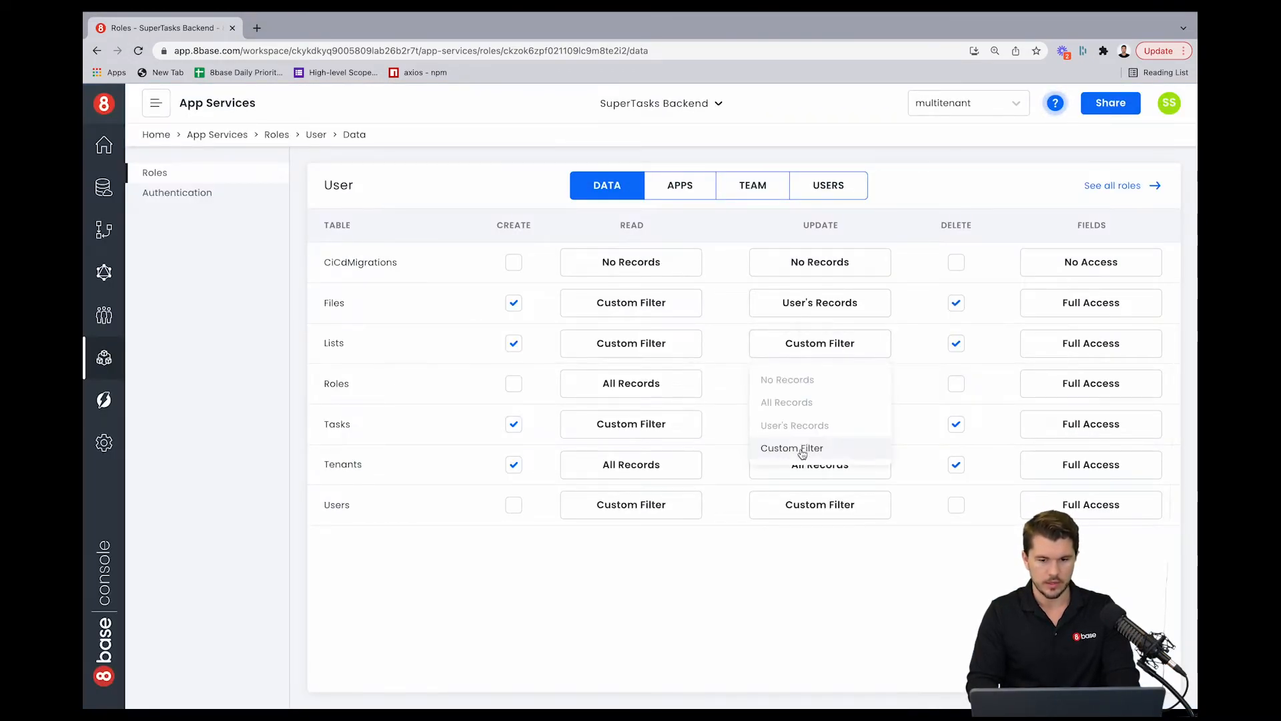
left_click(807, 448)
left_click(543, 372)
key("ctrl+a")
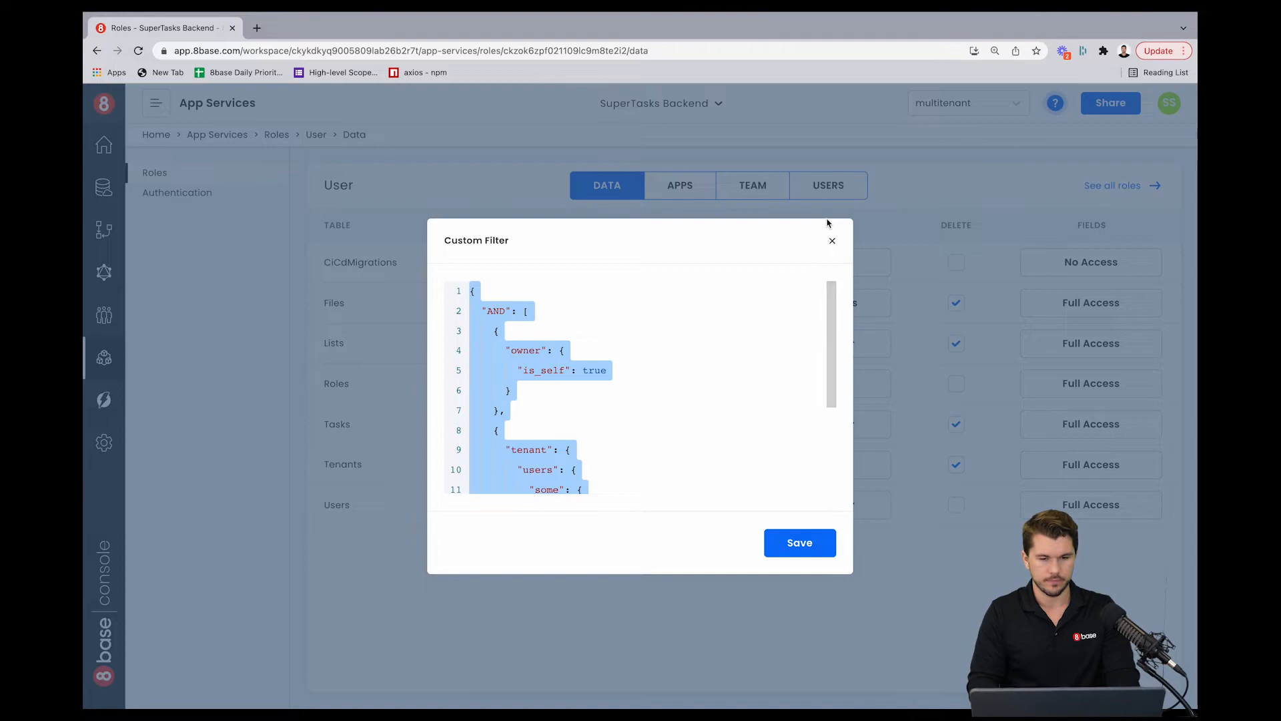
left_click(832, 241)
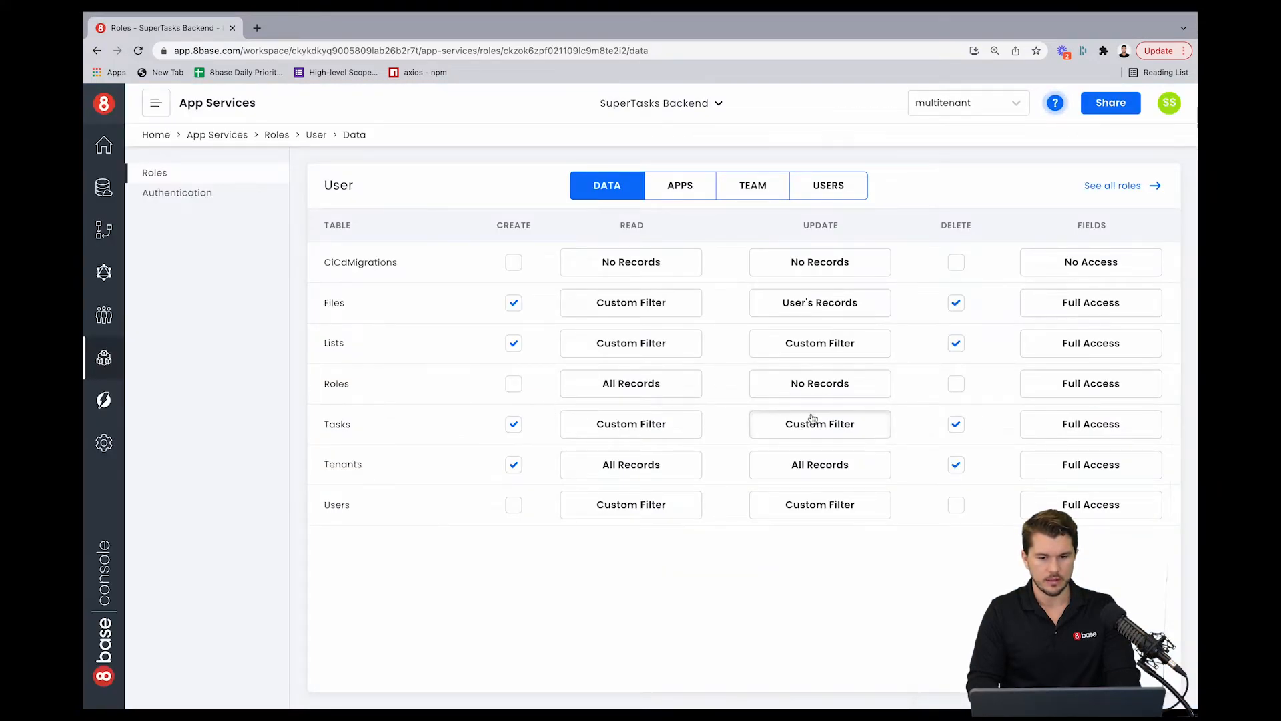
Step: Replace the Tasks update custom filter with the copied AND owner-and-tenant filter and review it
left_click(816, 424)
left_click(774, 526)
left_click(569, 379)
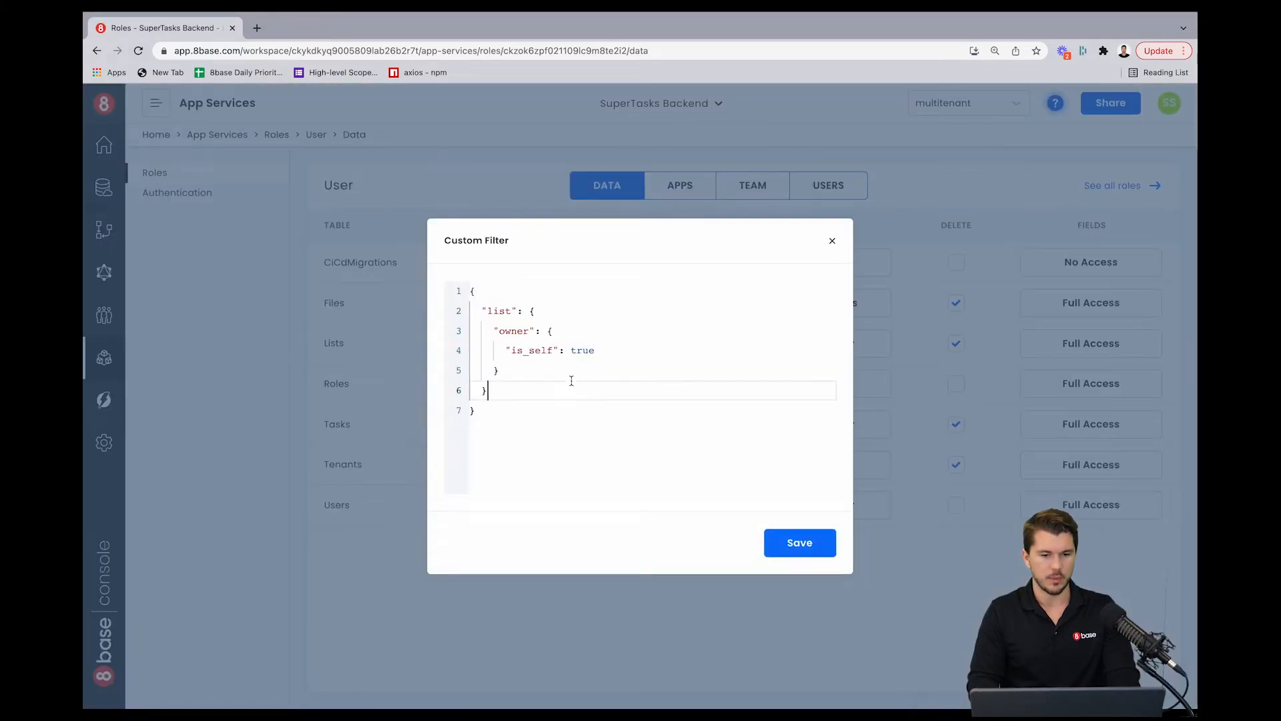
left_click_drag(475, 411, 471, 266)
key("ctrl+v")
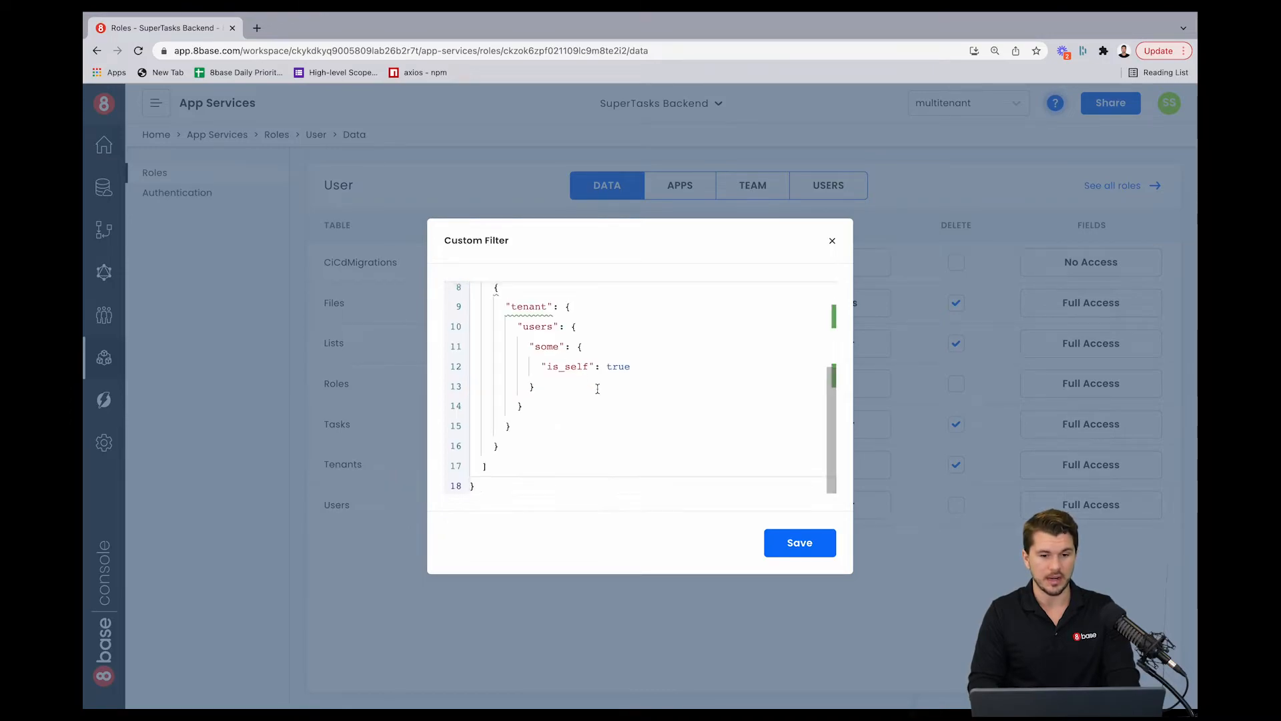
scroll(597, 389, "up", 3)
scroll(598, 389, "down", 2)
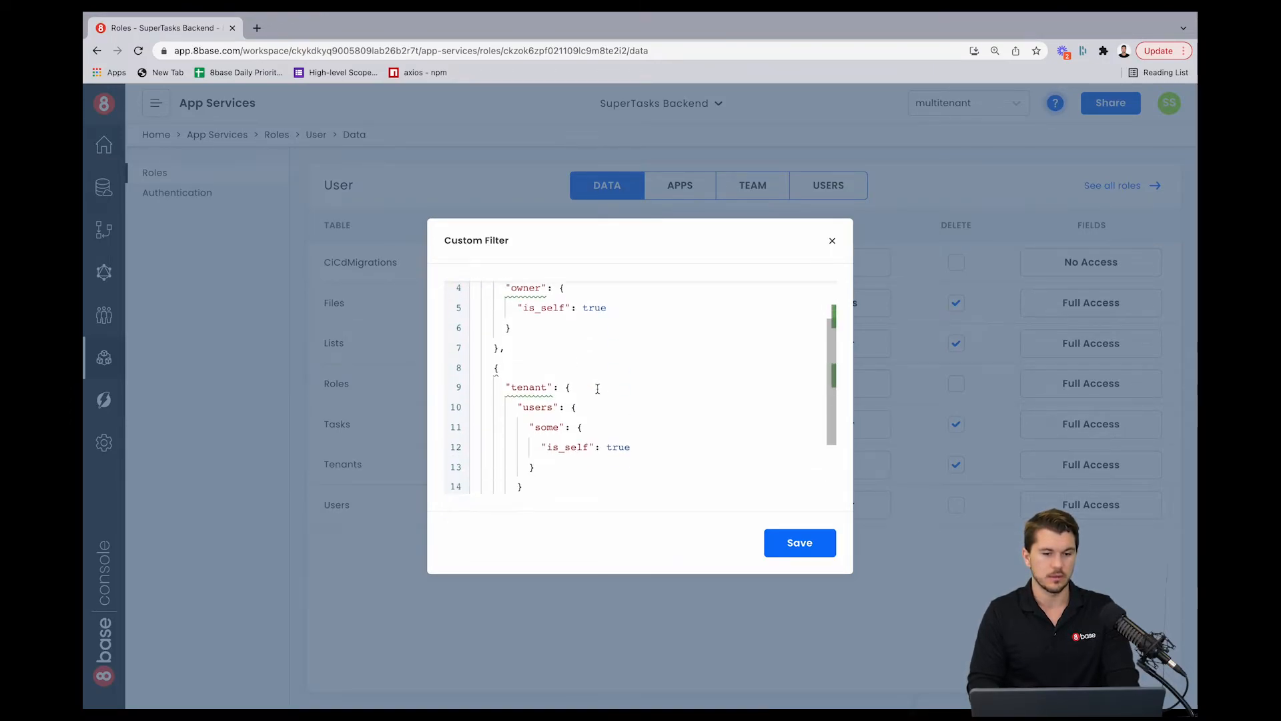
scroll(598, 389, "up", 1)
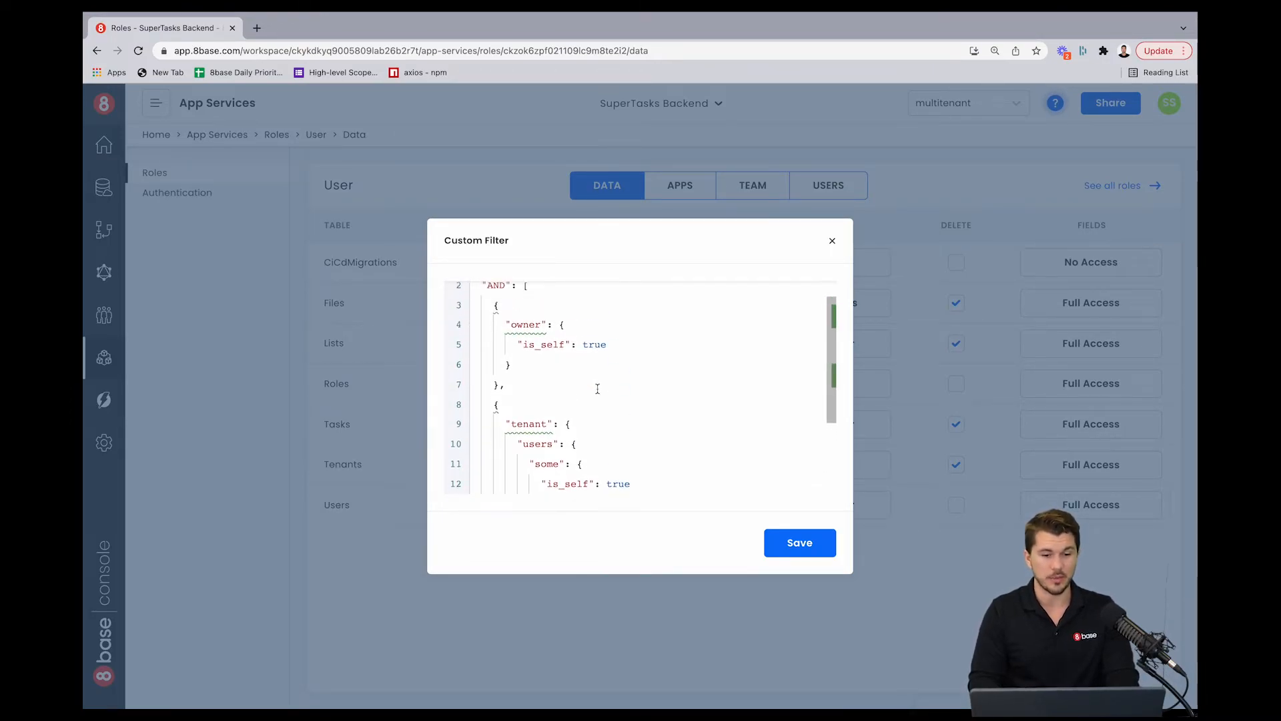
scroll(597, 389, "down", 1)
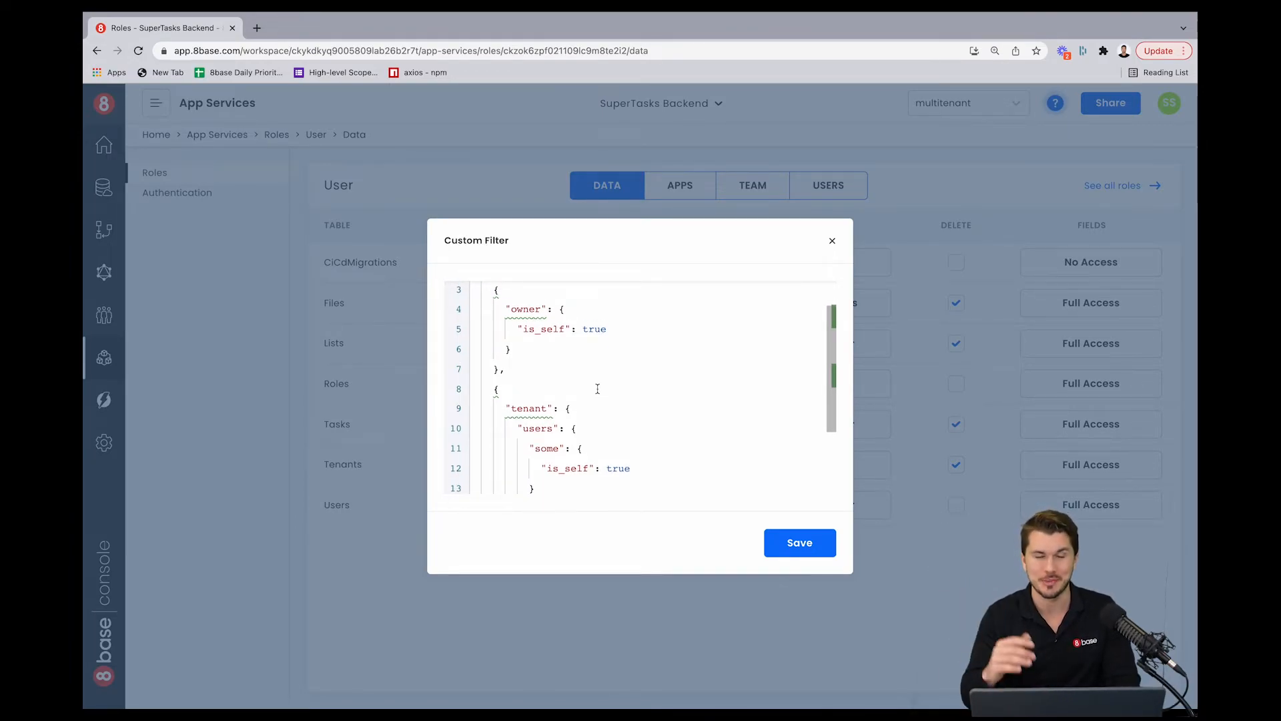
scroll(596, 387, "up", 2)
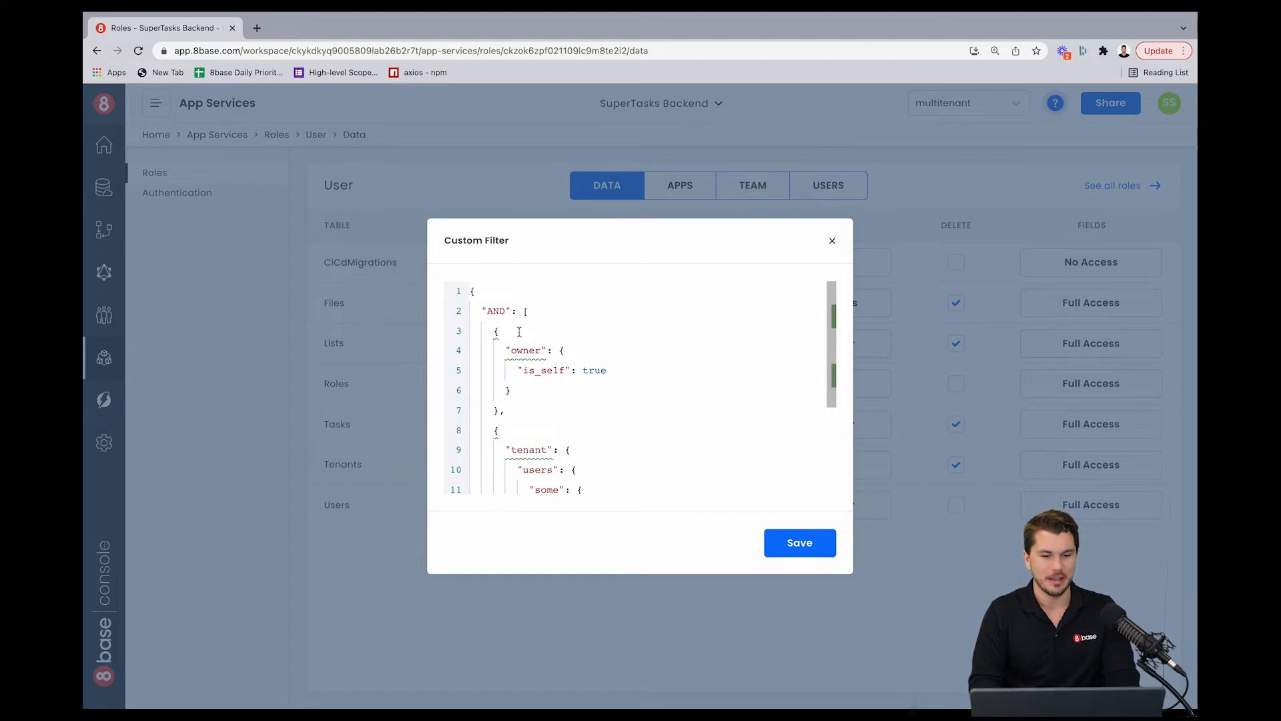
Step: Delete the owner condition and its empty object from the Tasks update filter's AND list
left_click_drag(512, 394, 455, 357)
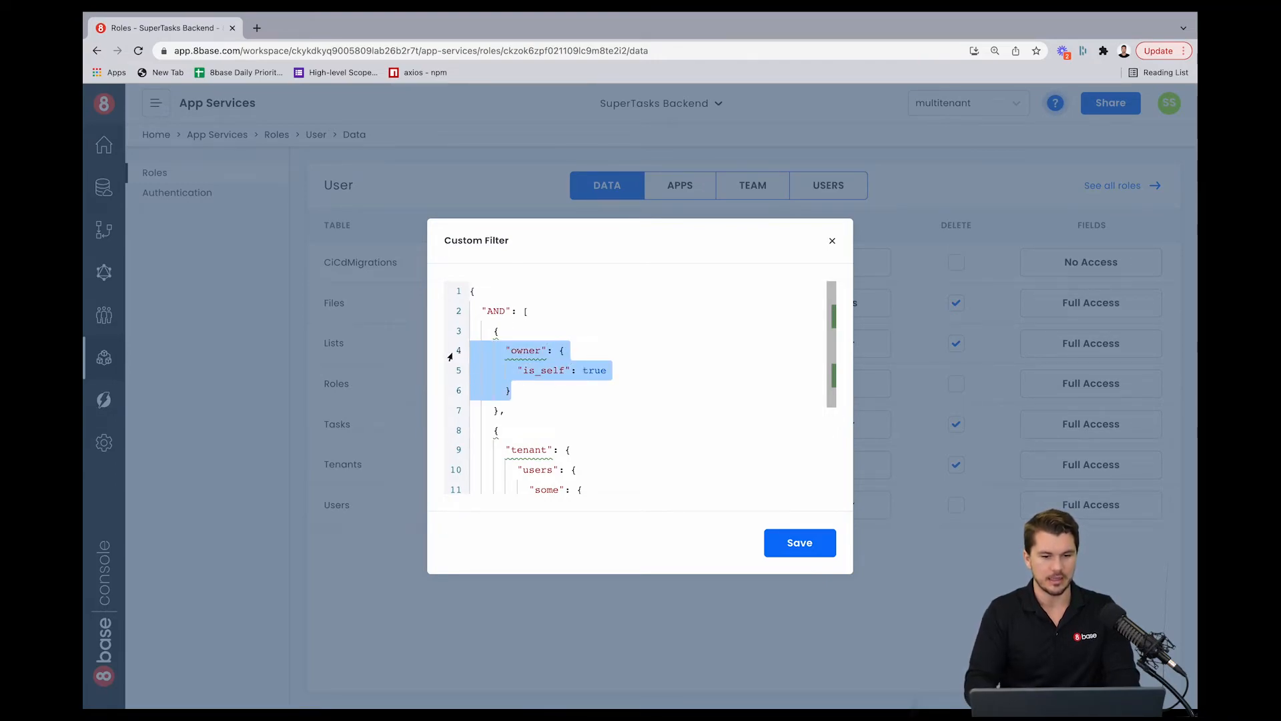
key("BackSpace")
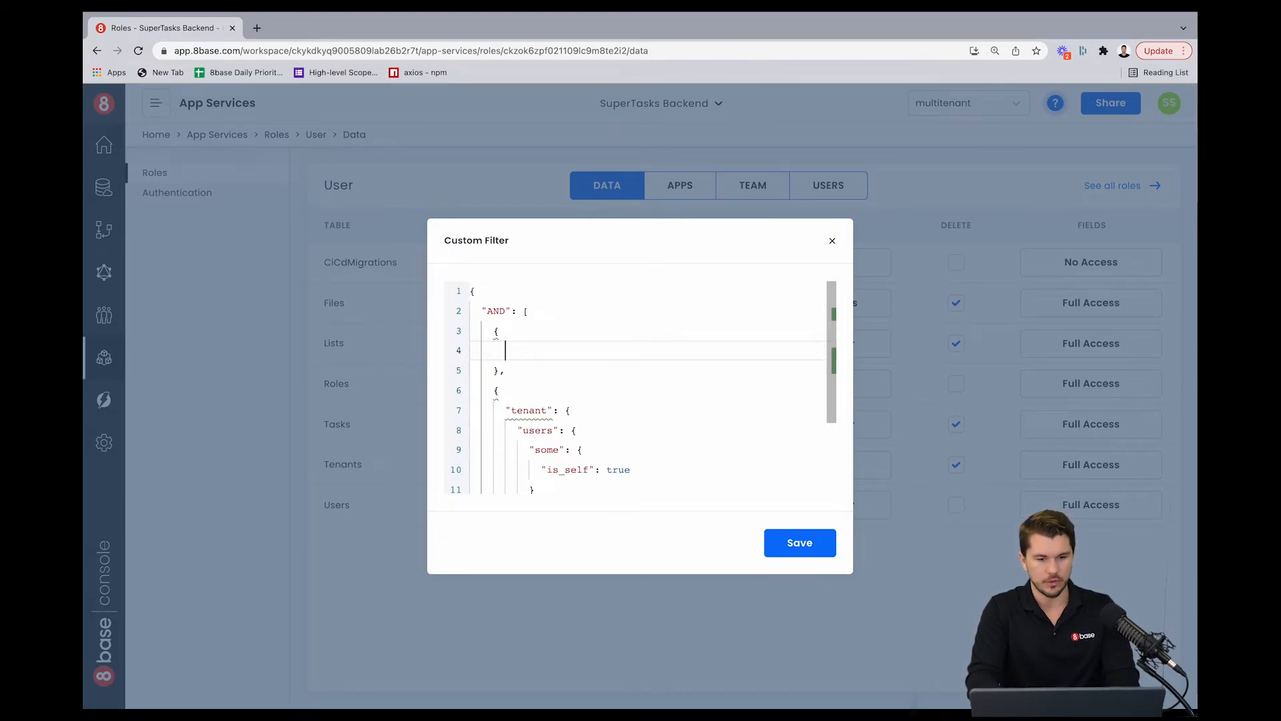
left_click(518, 375)
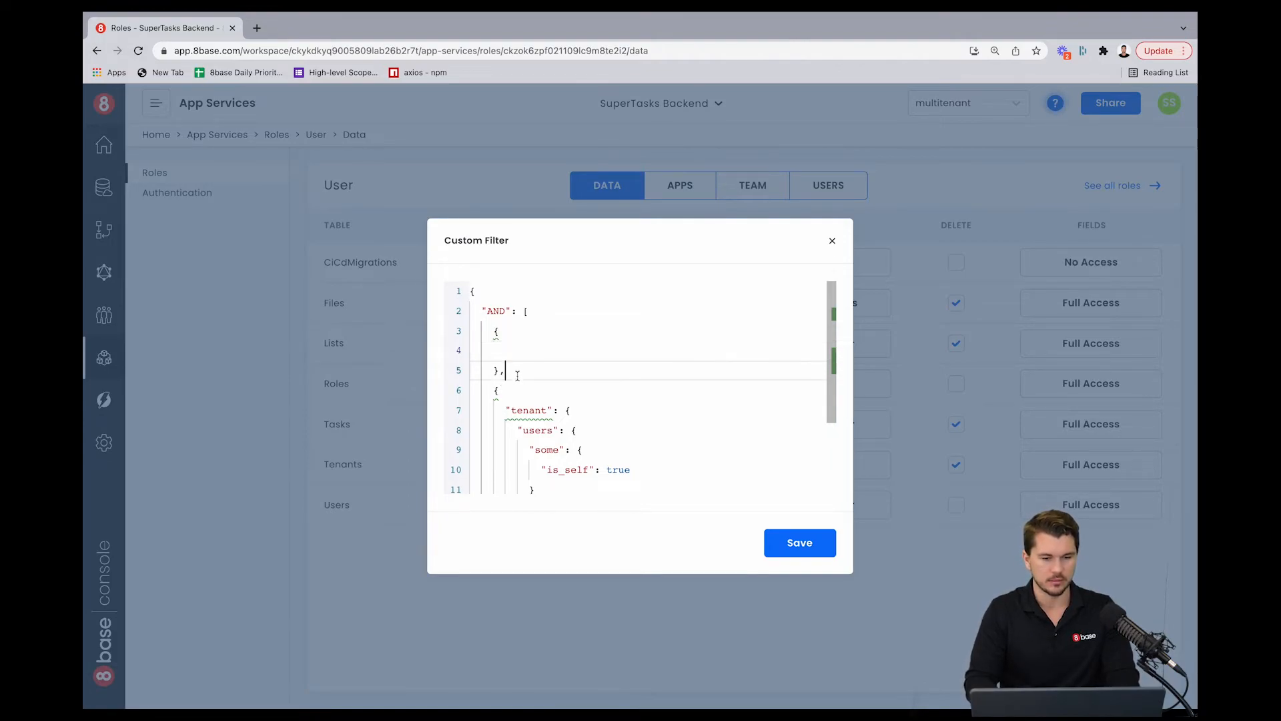
left_click_drag(517, 375, 458, 332)
key("BackSpace")
key("BackSpace")
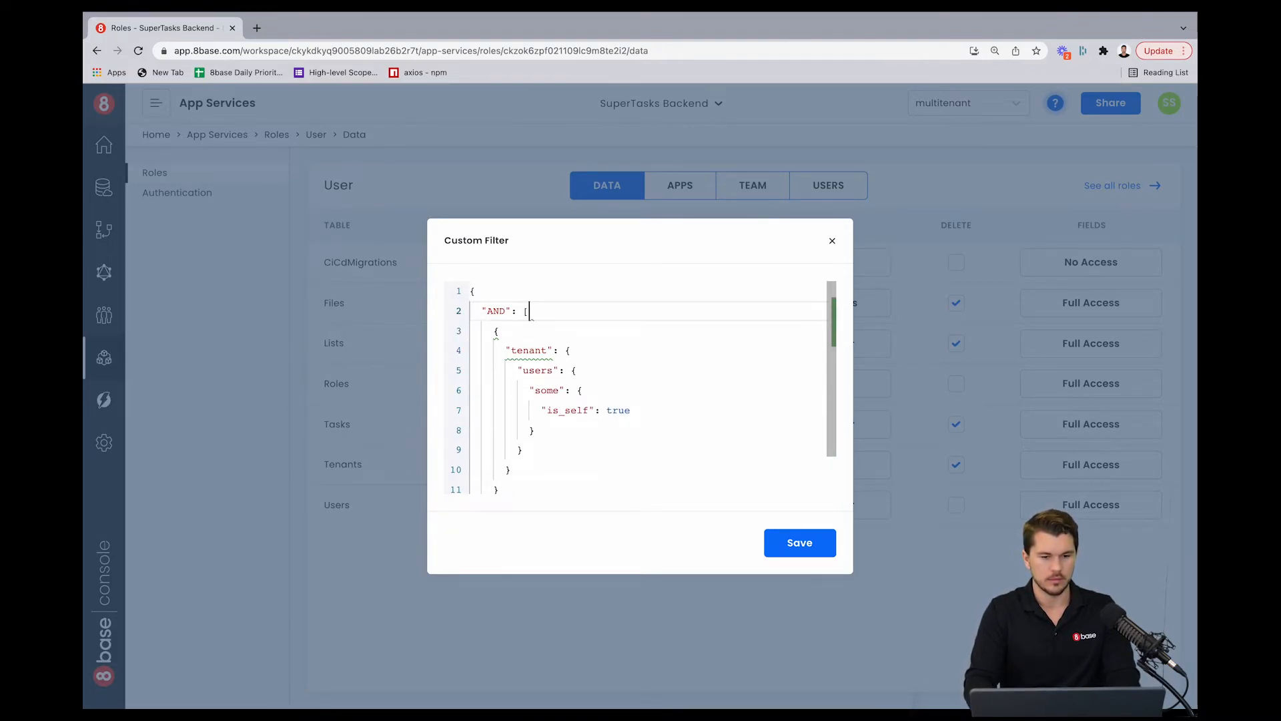
Step: Add a "list" key as a new object at the start of the first condition in the Tasks update filter
left_click(513, 336)
key("Return")
type("11")
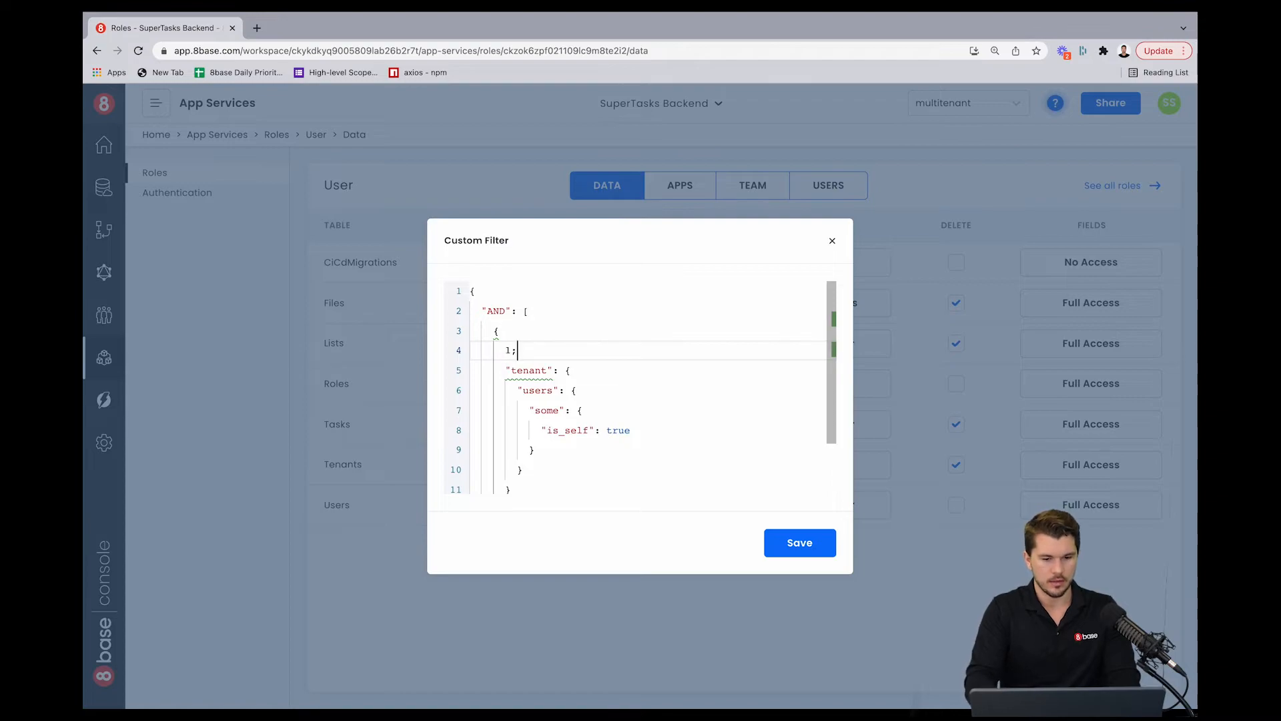
key("BackSpace")
type("os")
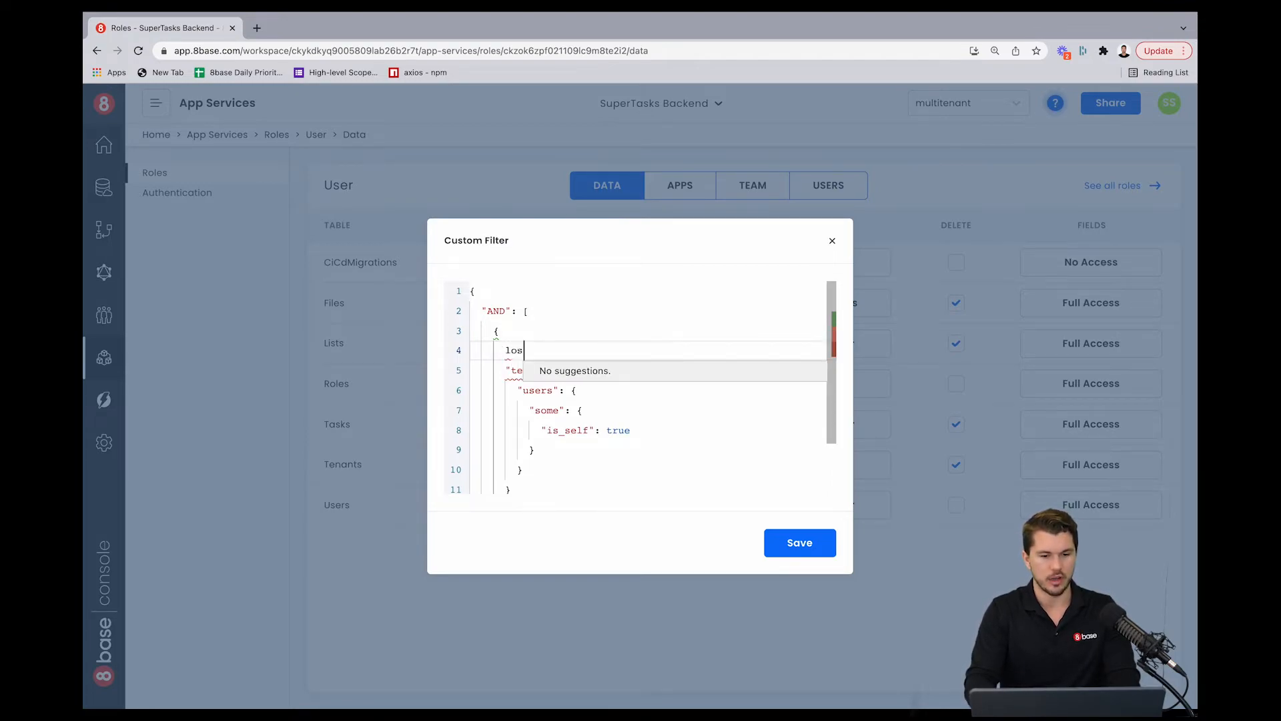
key("BackSpace")
key("BackSpace")
type("is")
key("Return")
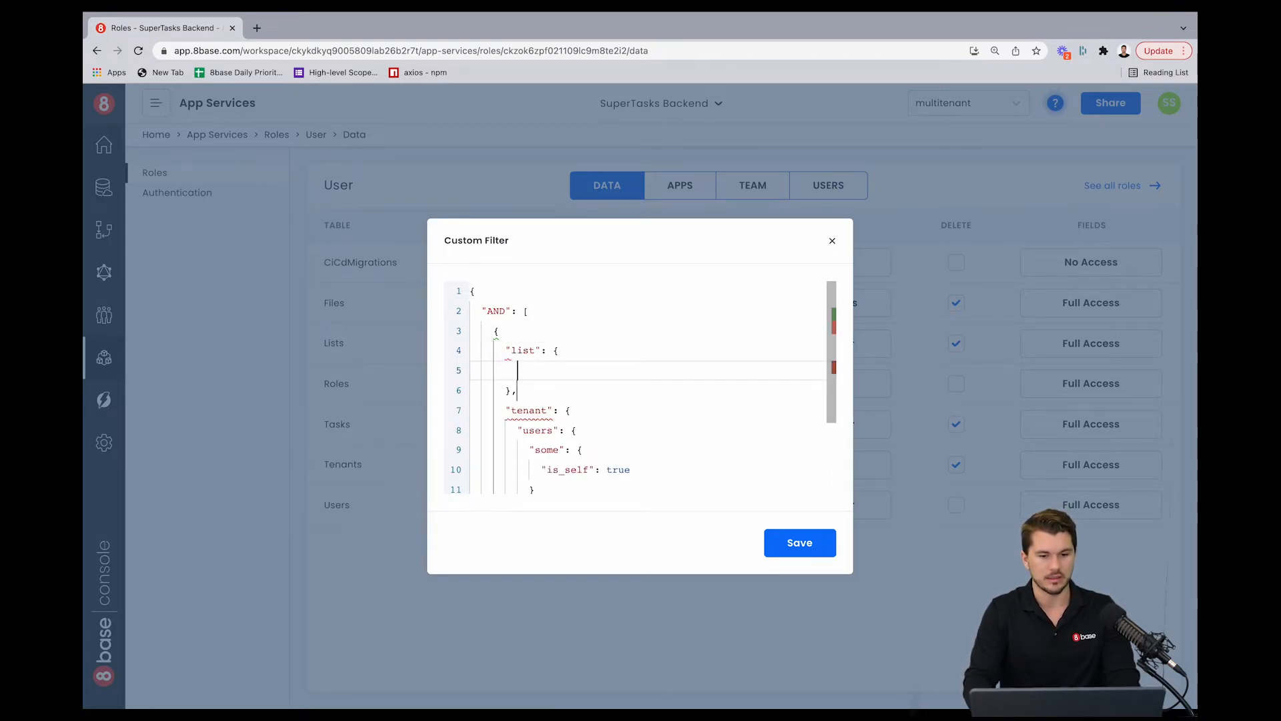
Step: Move the tenant-users-some-is_self condition inside the list object and save the Tasks update filter
scroll(634, 387, "down", 2)
left_click_drag(512, 424, 427, 312)
key("ctrl+x")
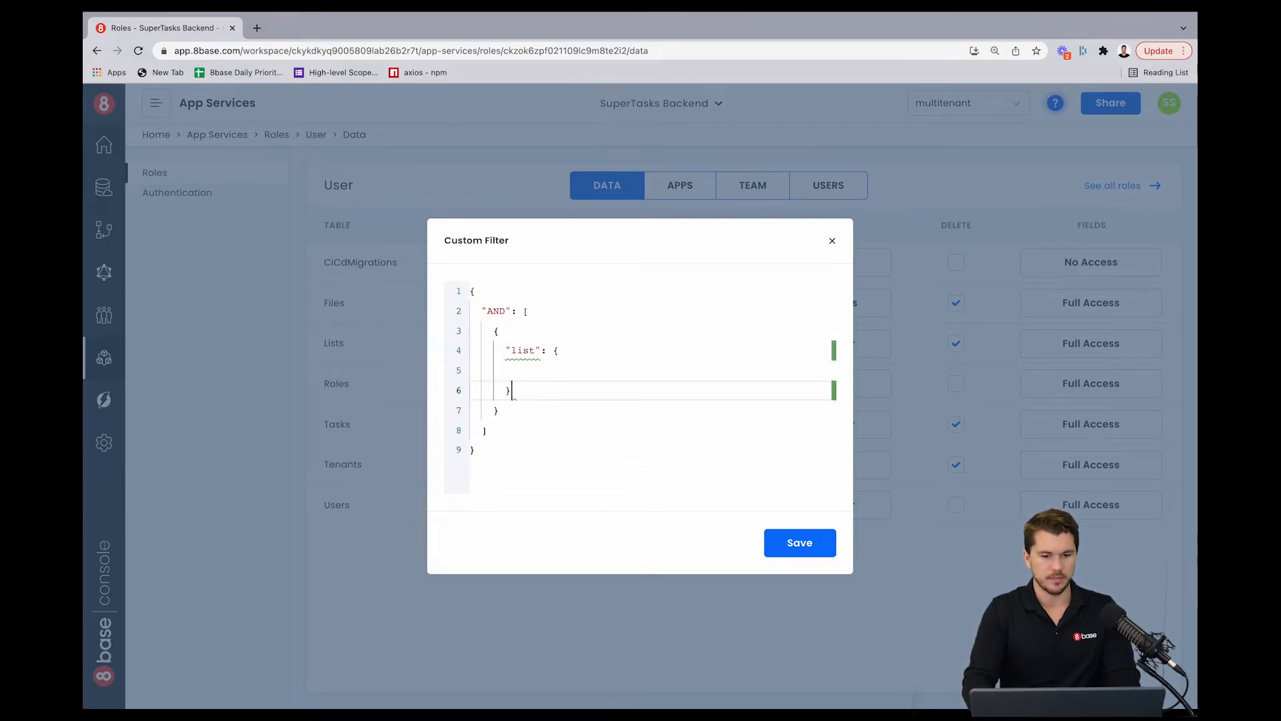
key("ctrl+v")
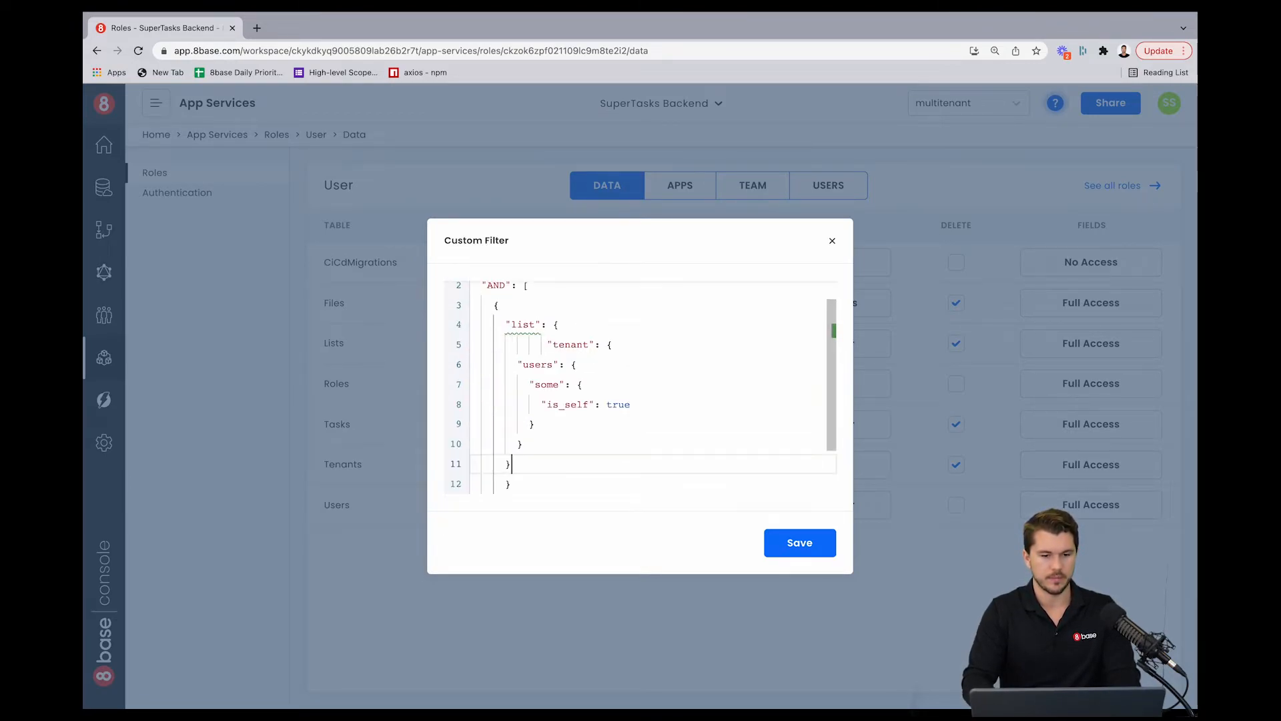
left_click(782, 539)
Step: Reopen the Tasks update custom filter to review its nested conditions, then close it
left_click(820, 424)
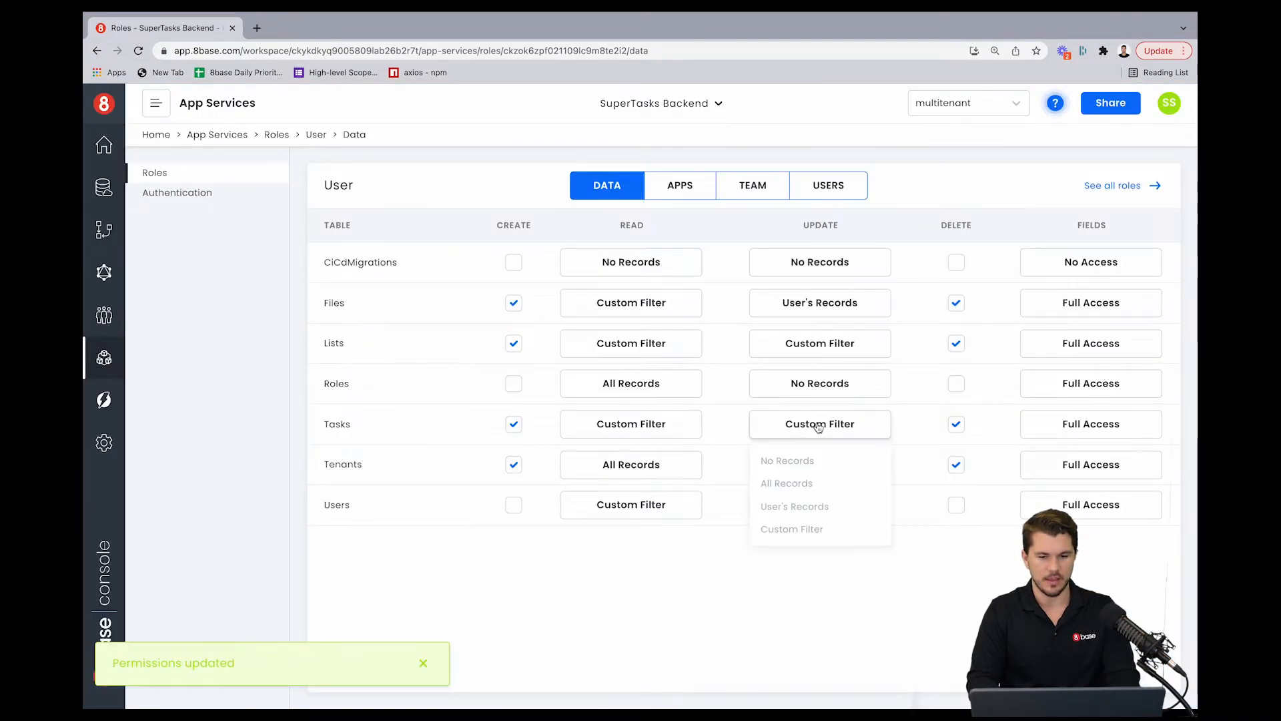
left_click(793, 533)
scroll(669, 438, "down", 2)
scroll(669, 437, "up", 2)
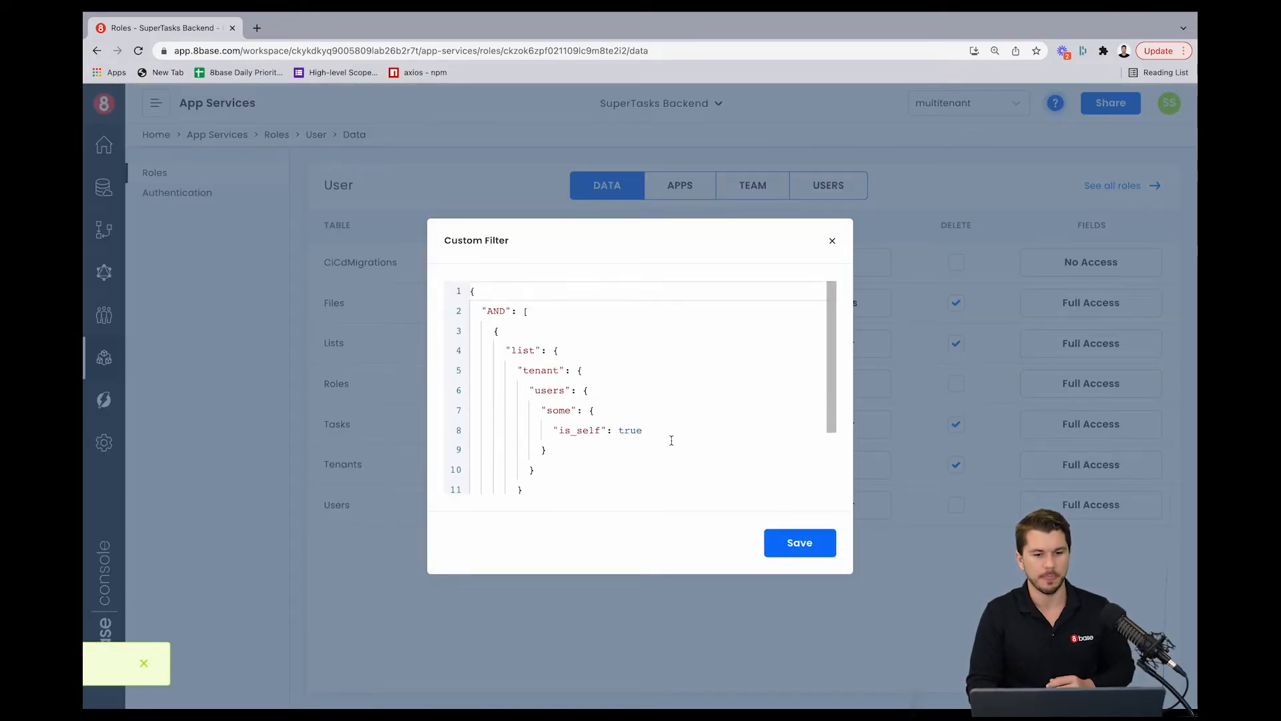
left_click(832, 242)
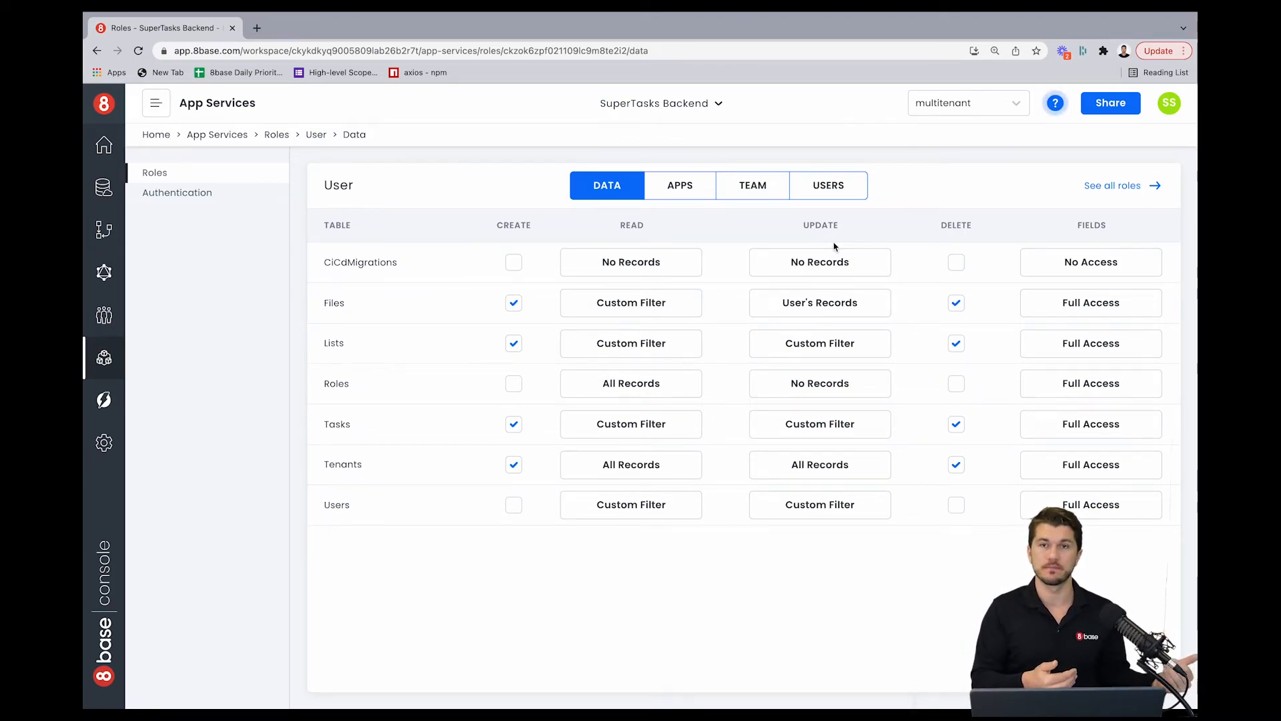
Step: In the Data section, create a new table named TenantSettings
left_click(103, 188)
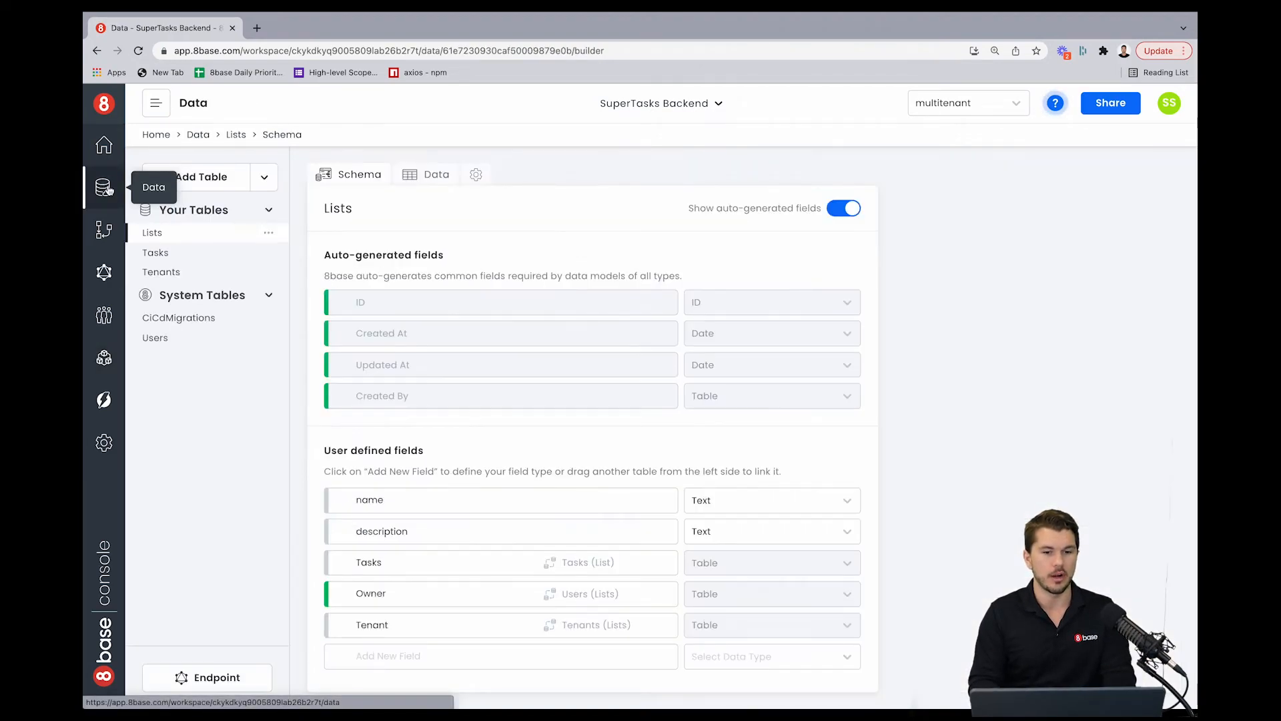
left_click(227, 176)
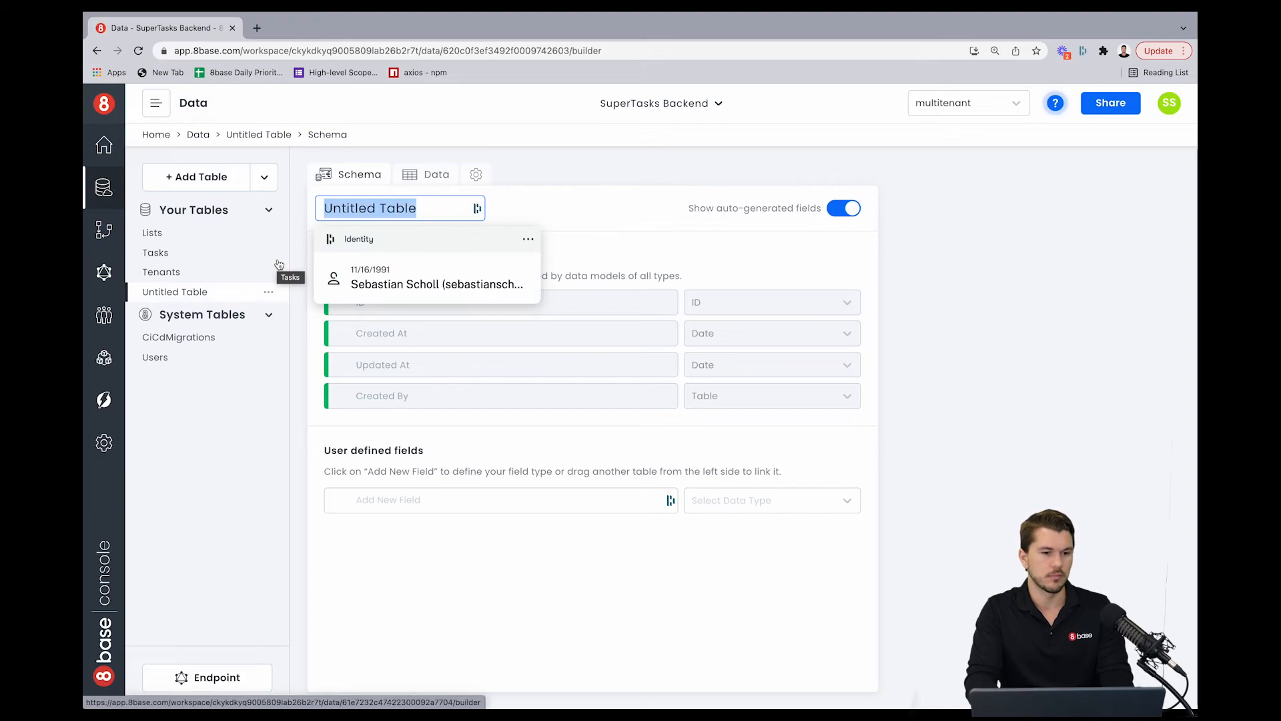
type("TenantSettings")
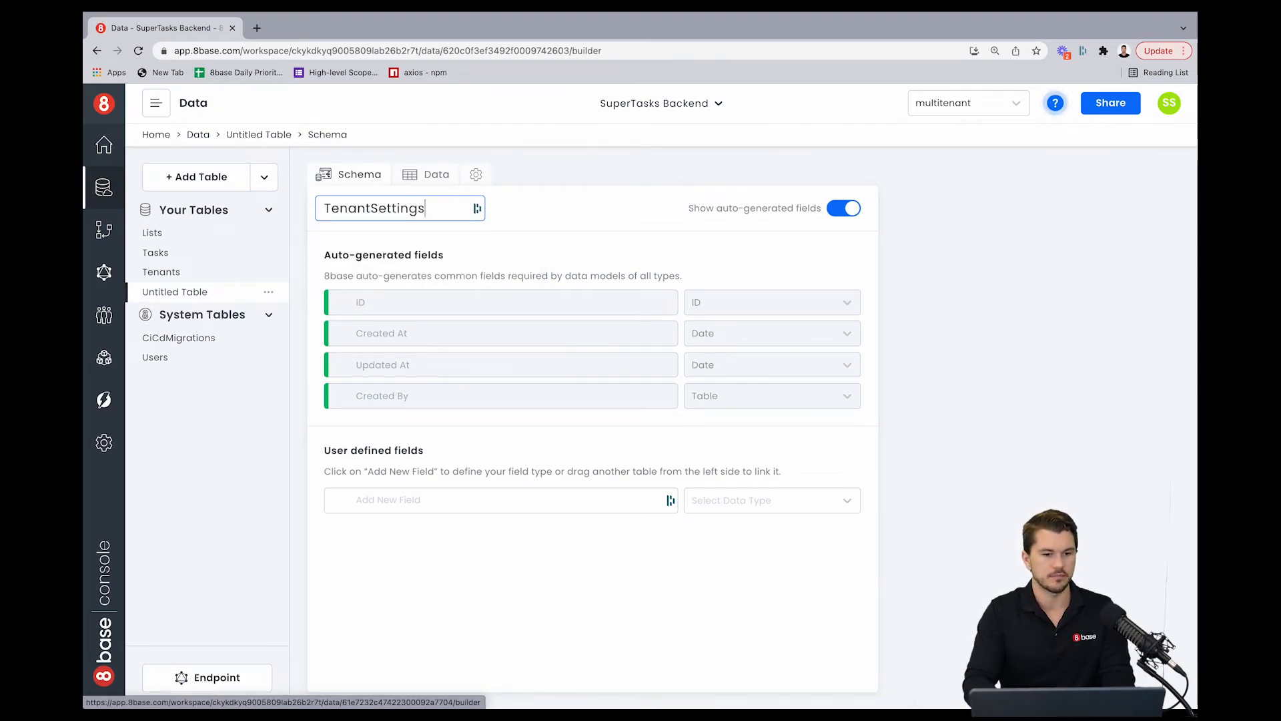
left_click(553, 264)
Step: Add a field named nonOwnersCanUpdateLists to TenantSettings with the Switch data type
left_click(443, 503)
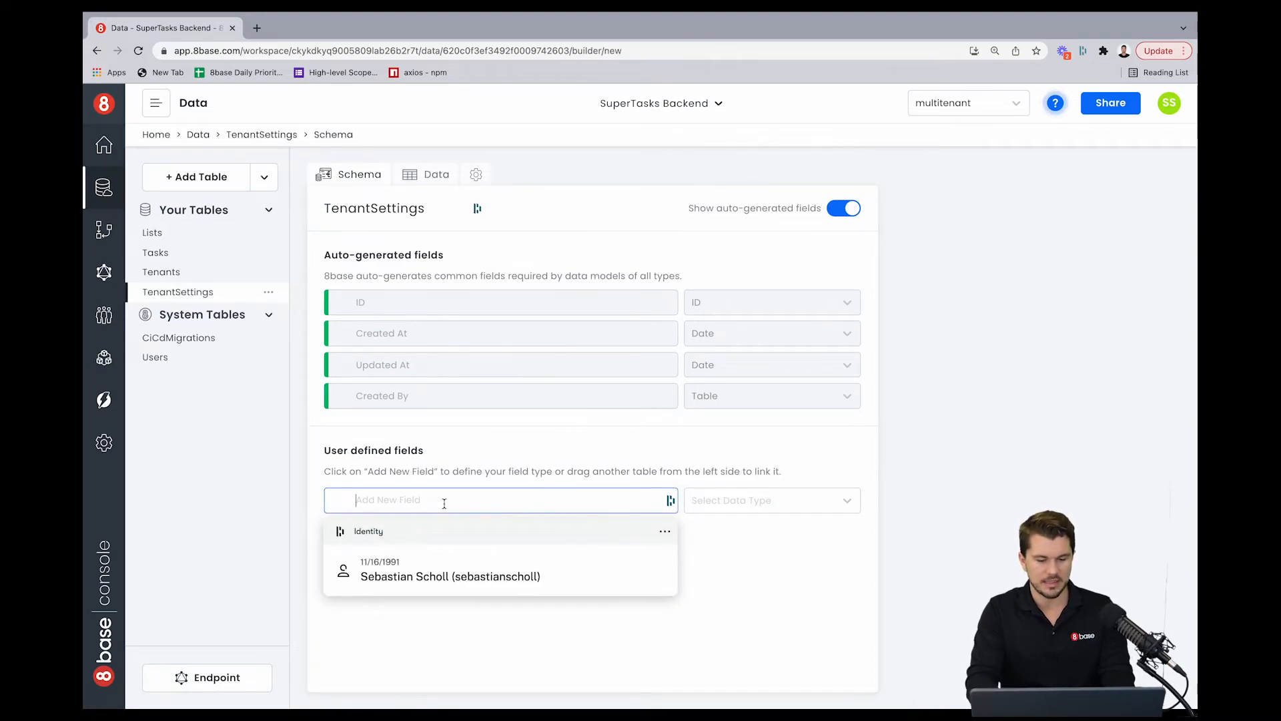
type("non")
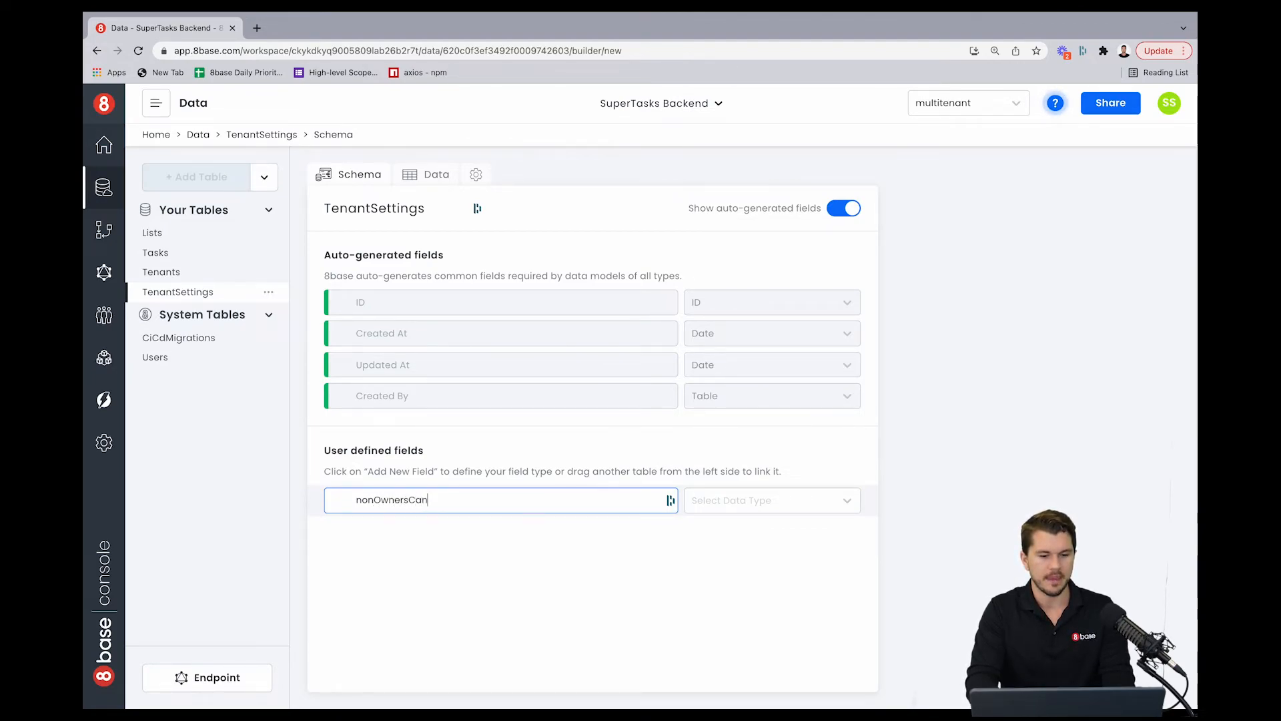
type("OwnersCanUpdate")
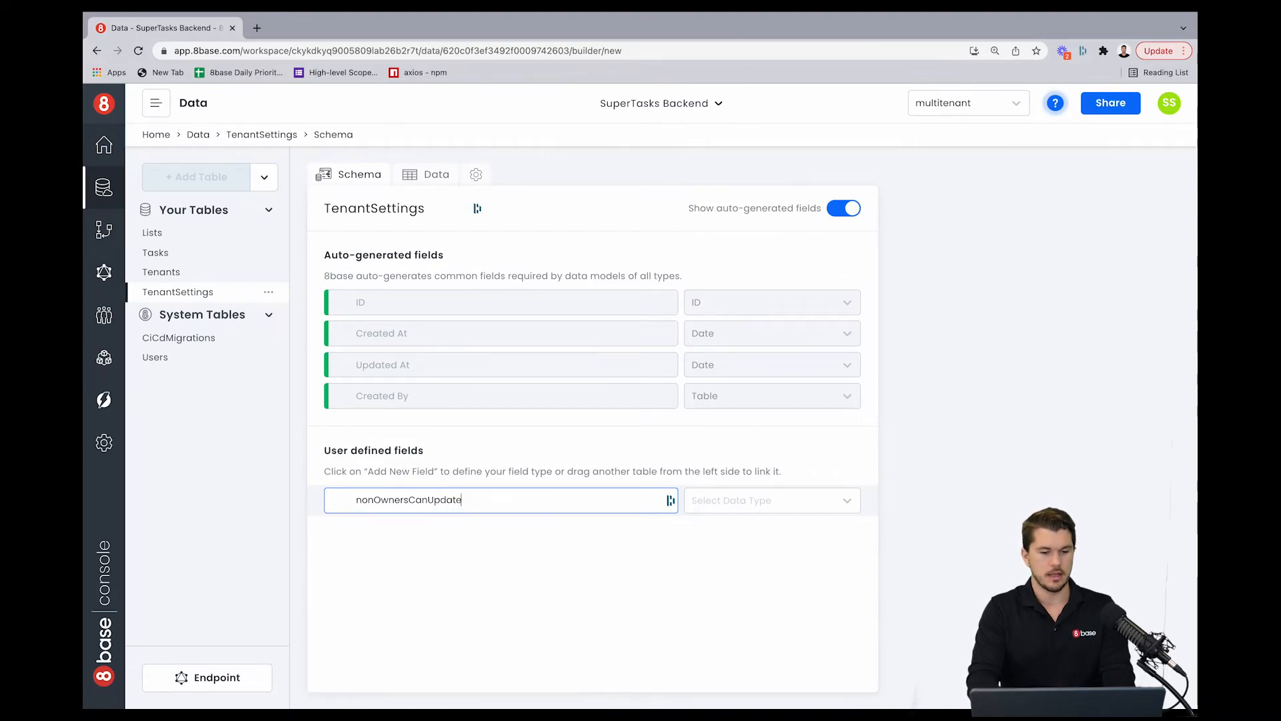
type("Lists")
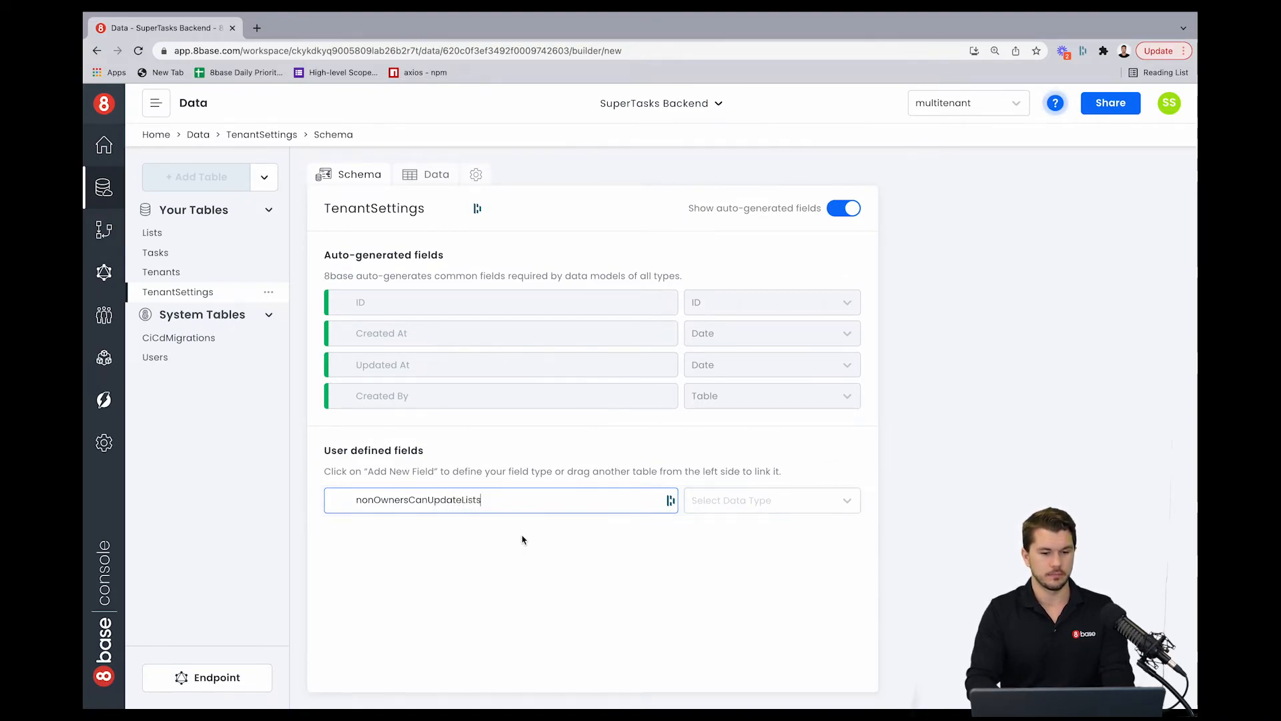
left_click(551, 525)
left_click(746, 506)
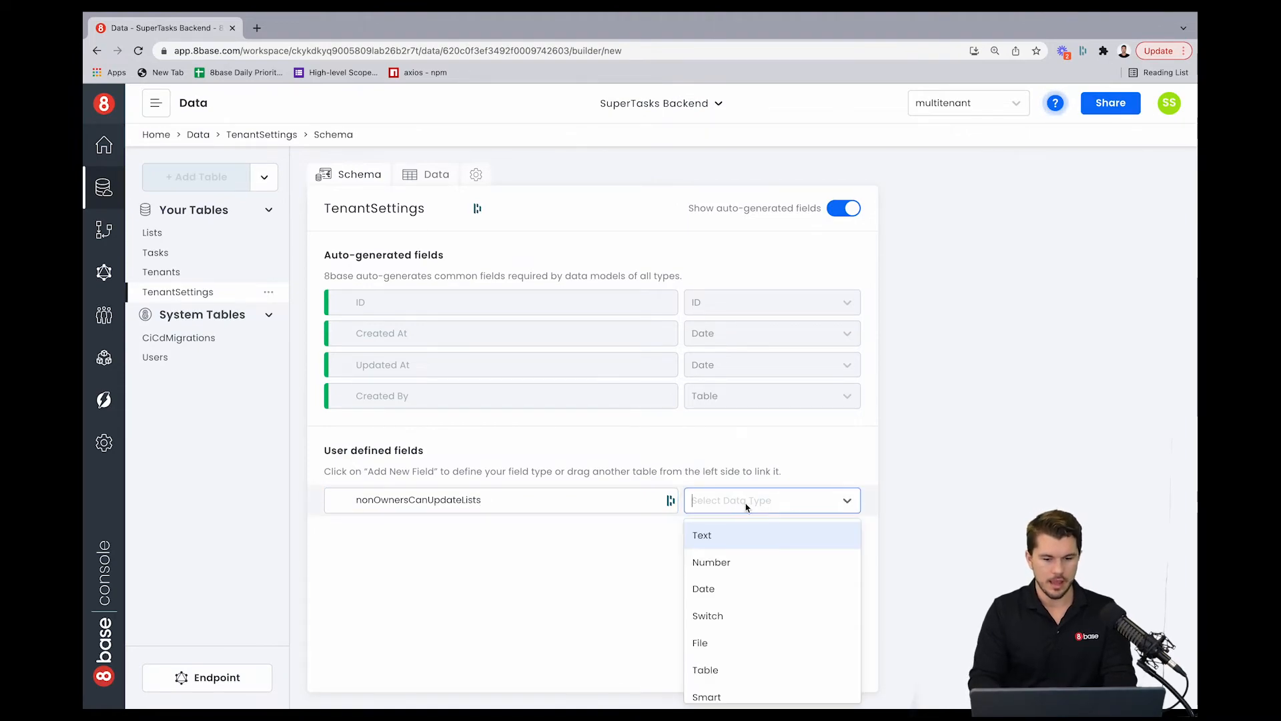
scroll(732, 677, "down", 1)
scroll(731, 678, "down", 1)
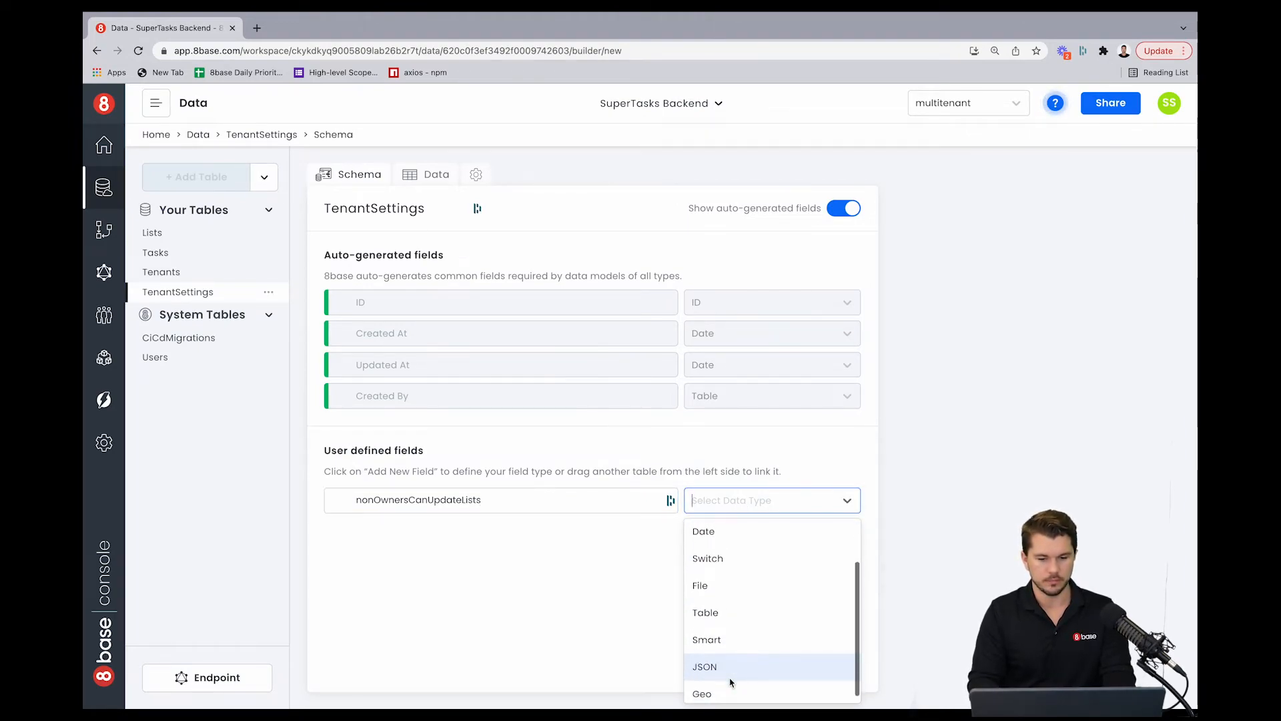
left_click(732, 555)
Step: Set the field's format to True / False, its default value to False, and create it
left_click(1038, 321)
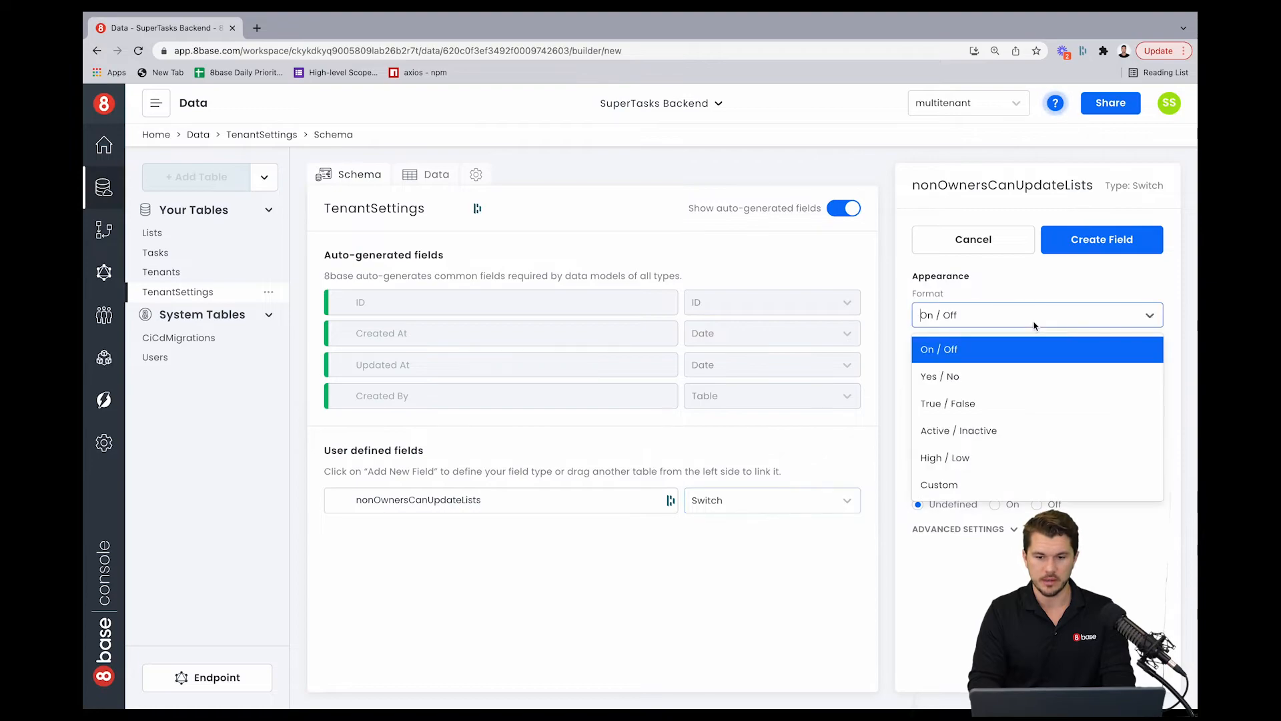
left_click(1000, 401)
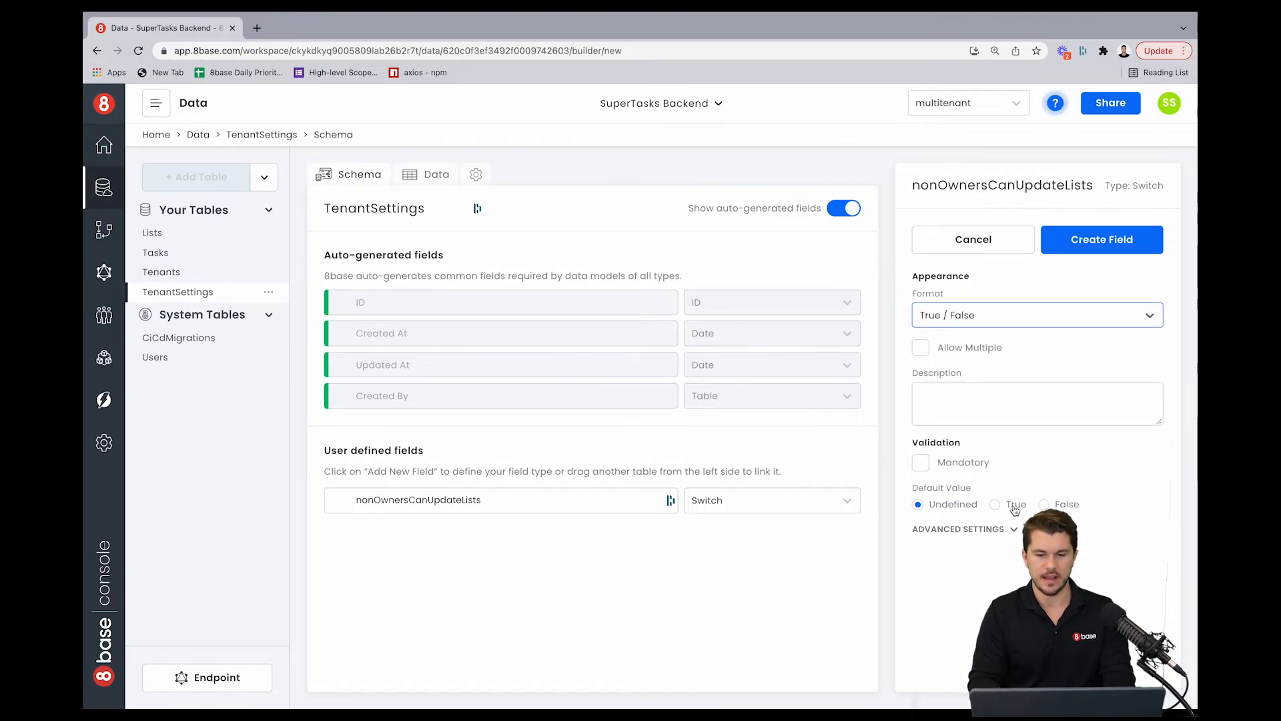
left_click(1044, 506)
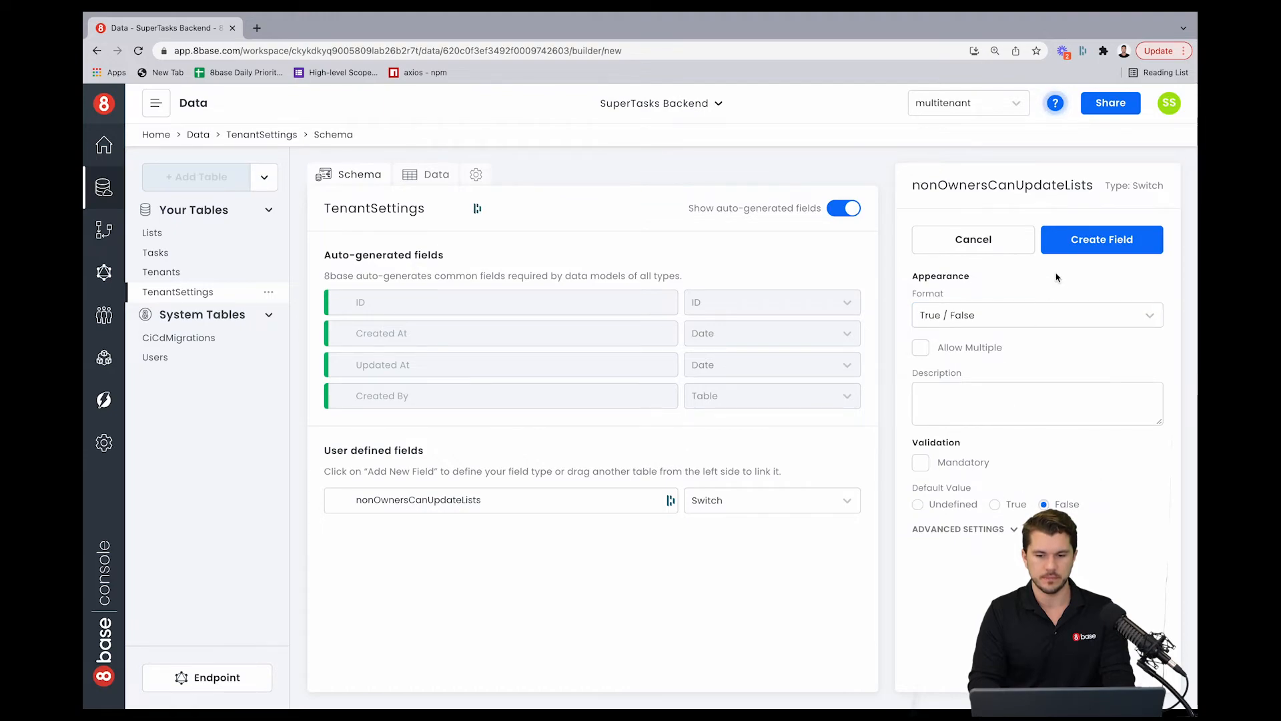
left_click(1094, 245)
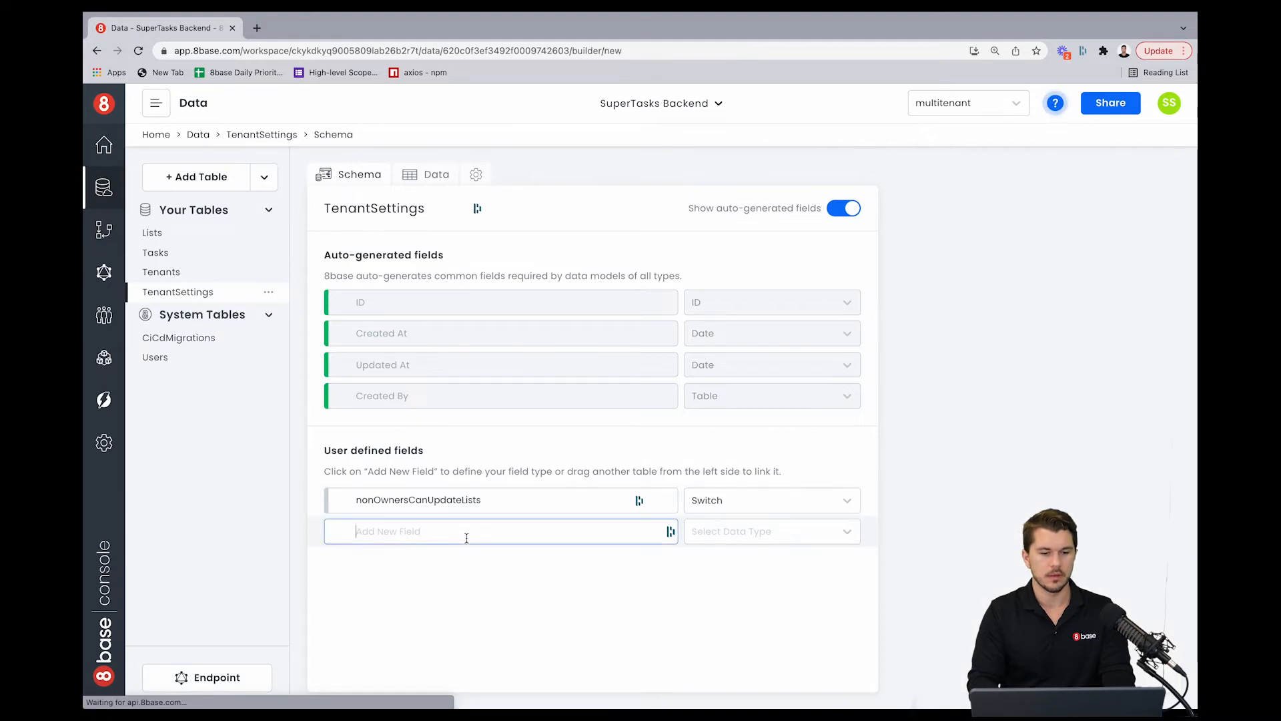
Step: Add a second Switch field named nonListOwnersCanUpdateTasks to TenantSettings
left_click(466, 532)
type("non")
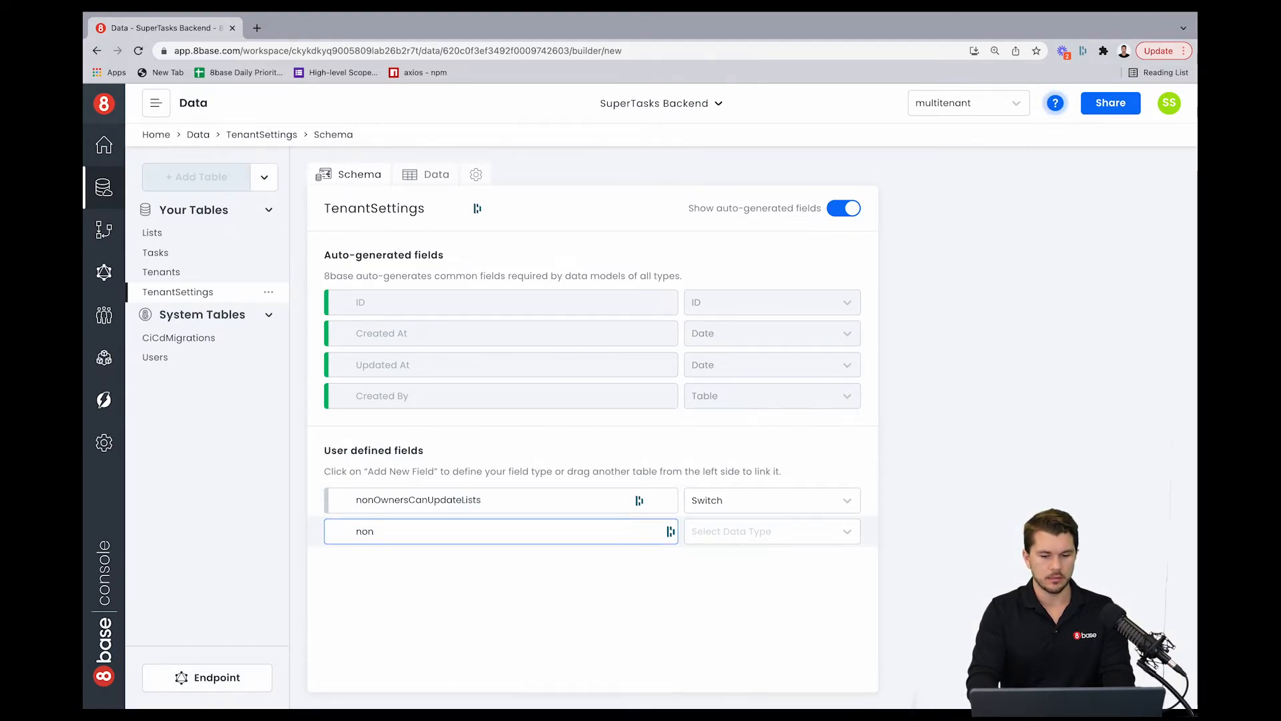
type("ListOwnee")
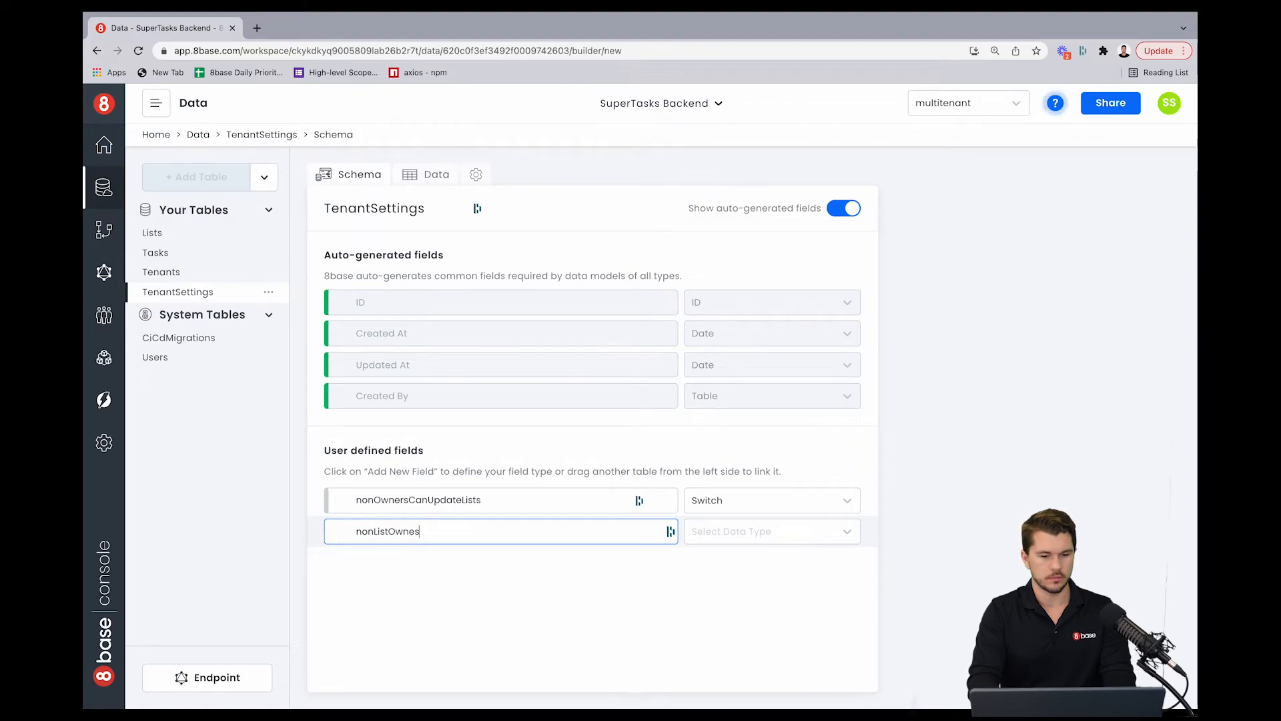
key("BackSpace")
type("rsCanU")
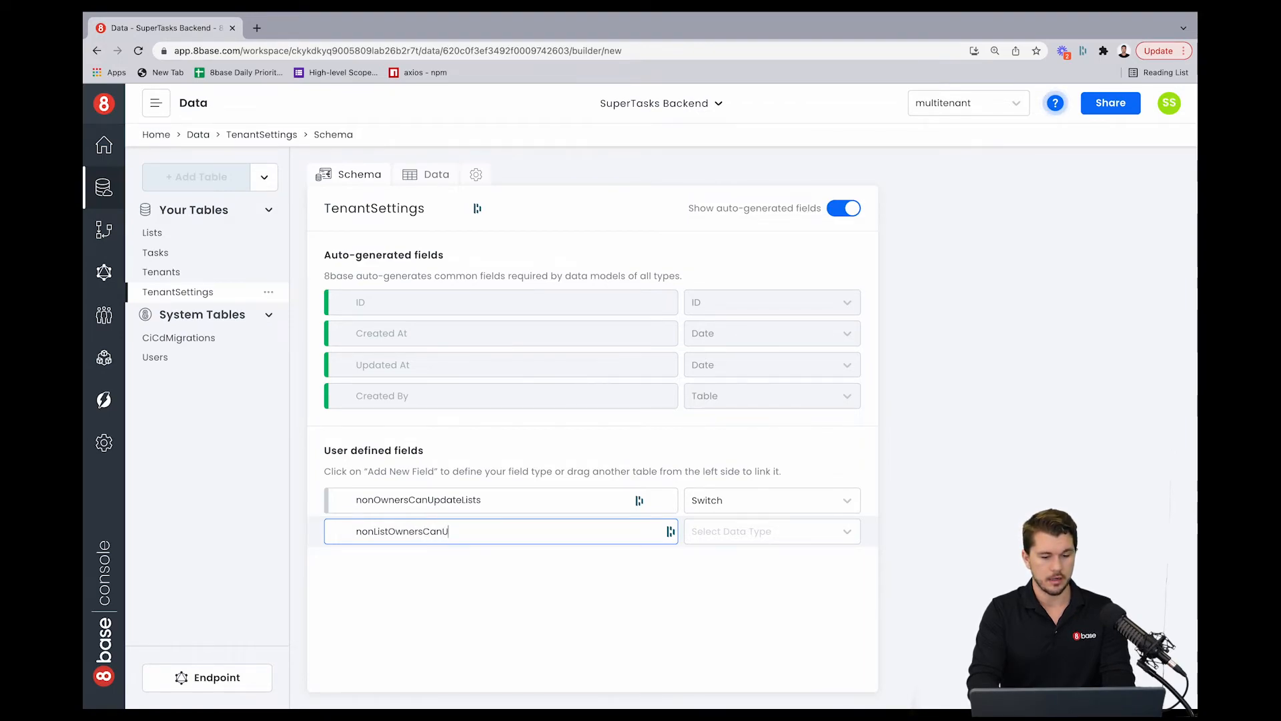
type("pdateTasks")
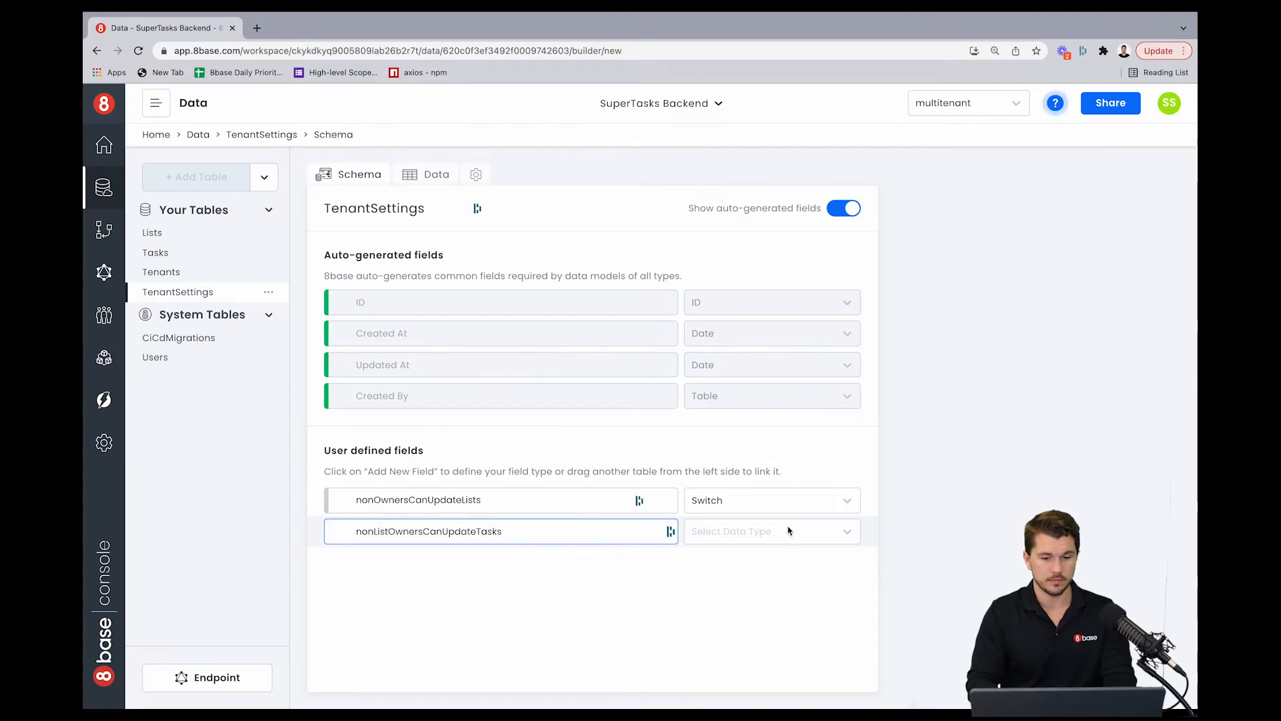
left_click(734, 532)
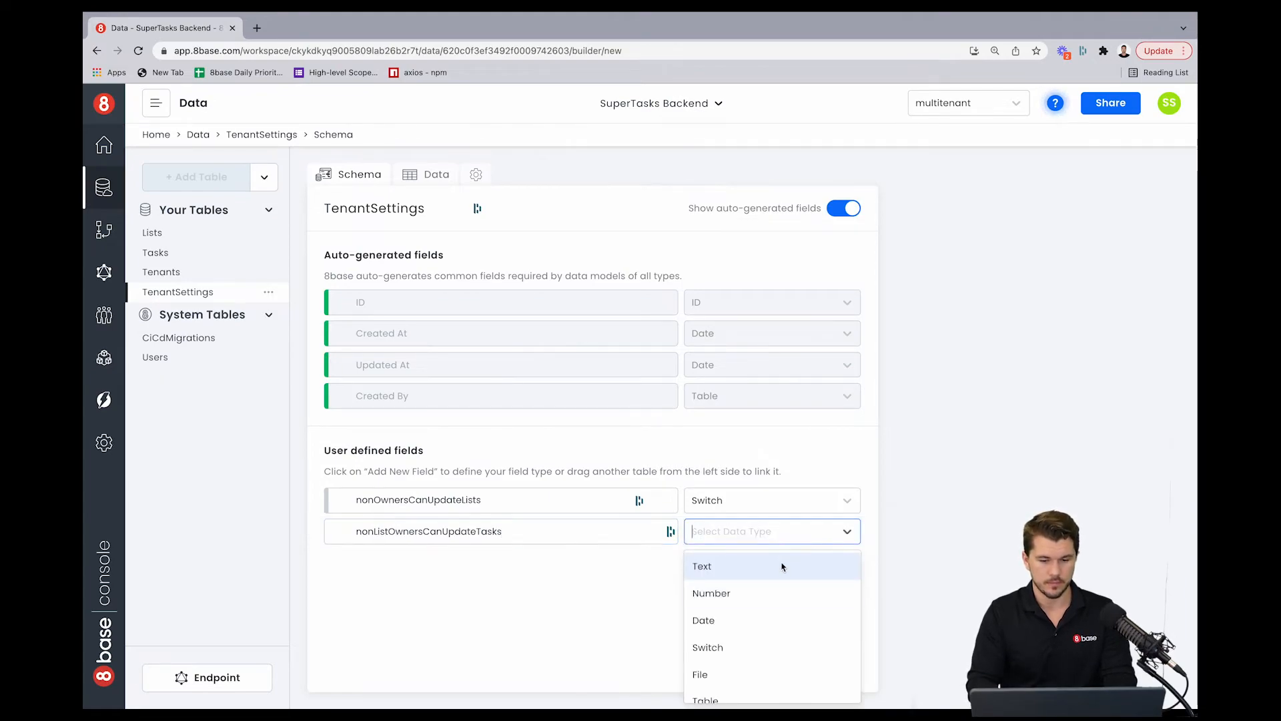
left_click(756, 643)
Step: Set its format to True / False, default value False, mark it Mandatory, and create the field
left_click(1002, 314)
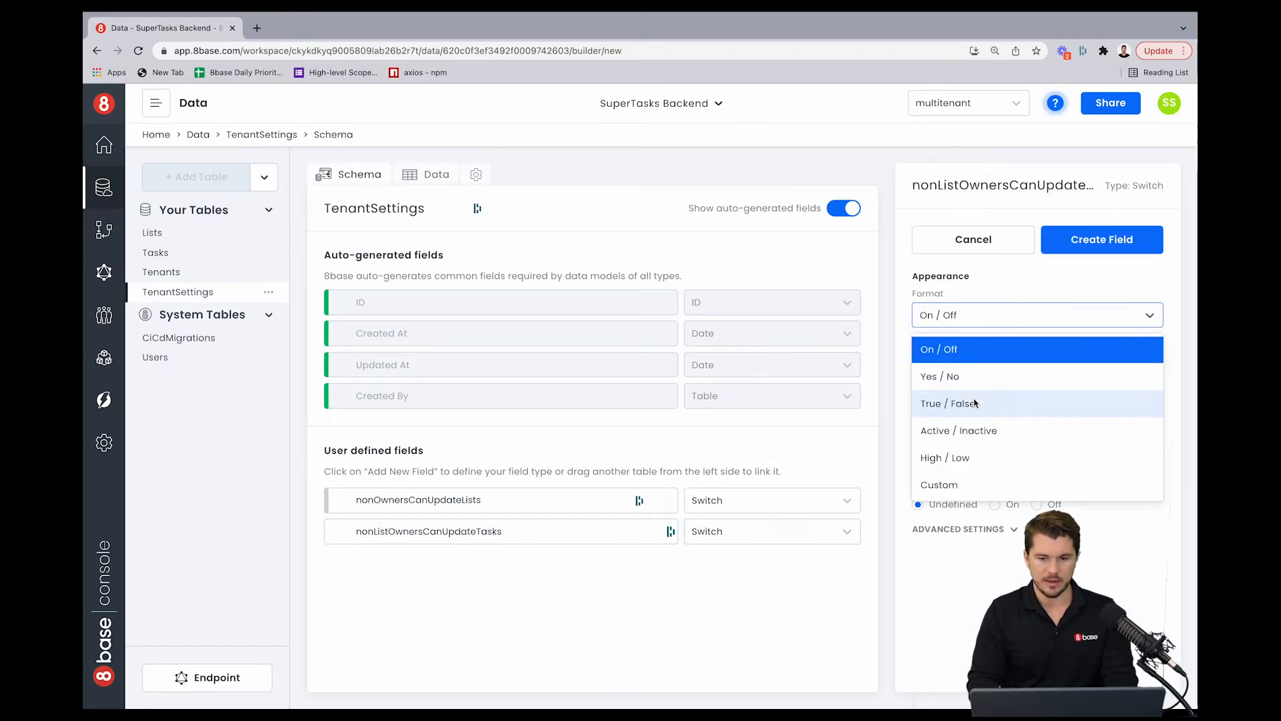
left_click(1004, 403)
left_click(1044, 505)
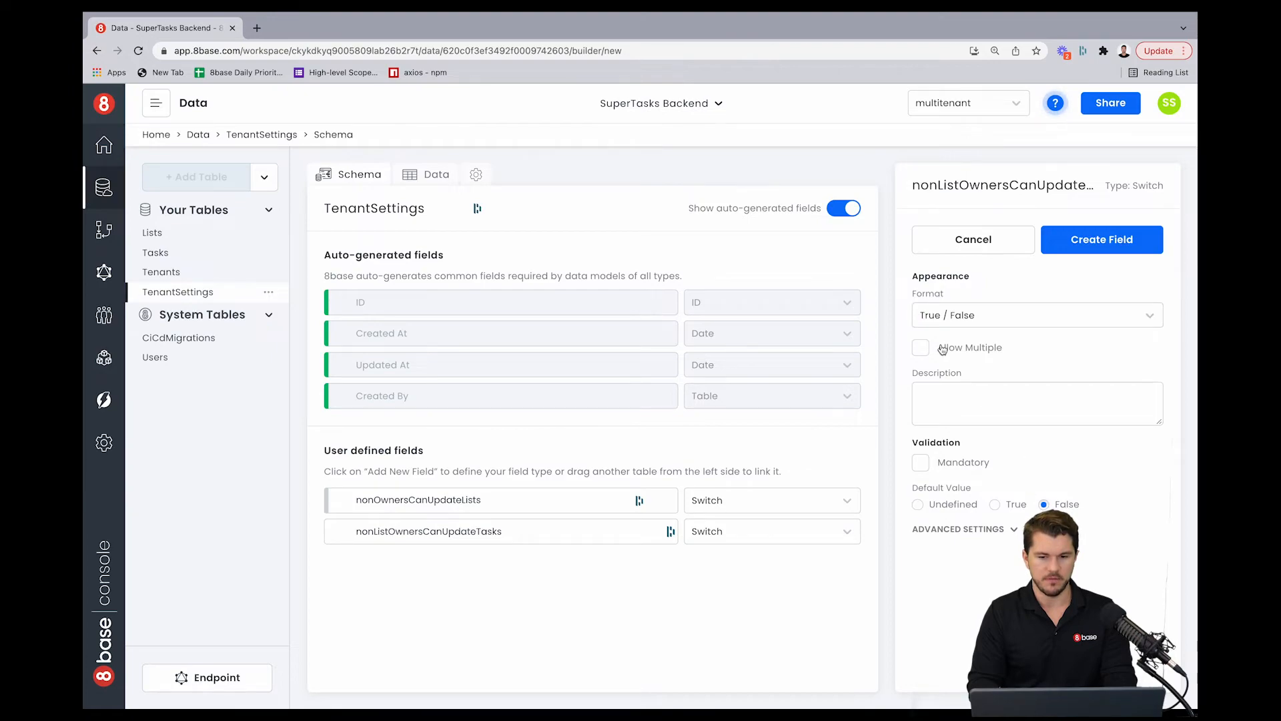
left_click(1096, 247)
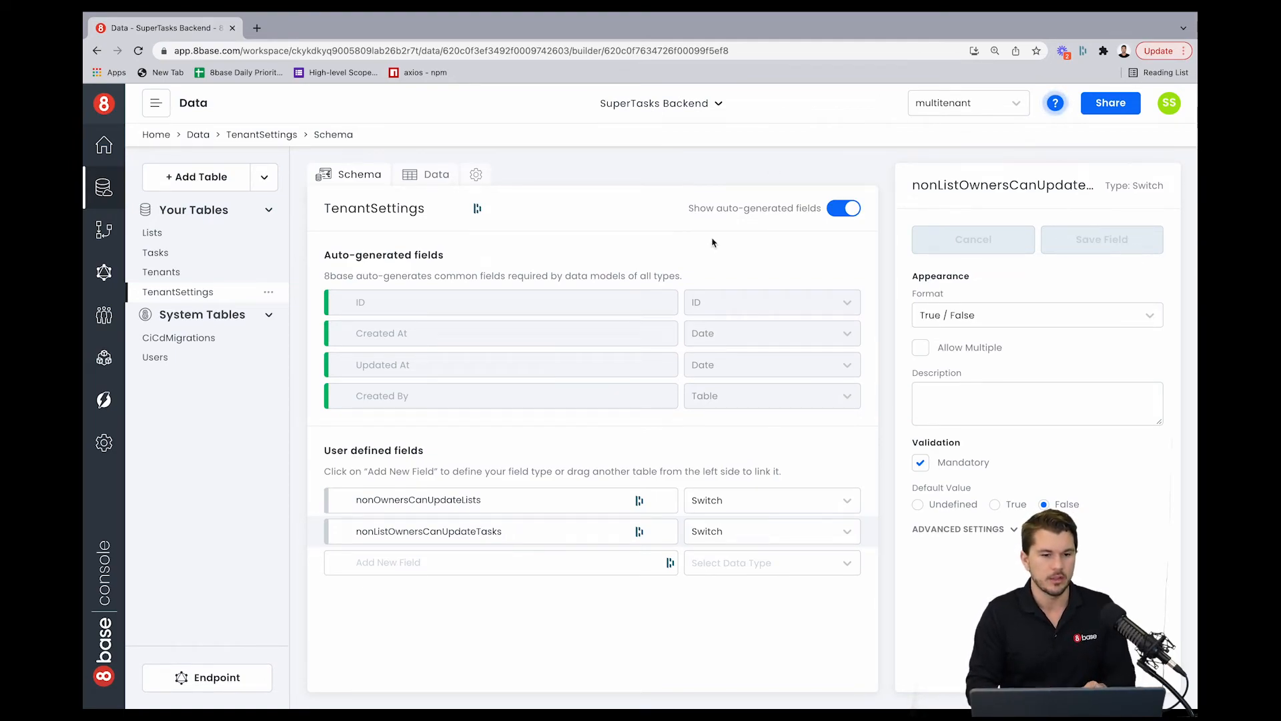
Step: Add a TenantSettings data row with both nonOwnersCanUpdateLists and nonListOwnersCanUpdateTasks set to False
left_click(421, 179)
left_click(449, 209)
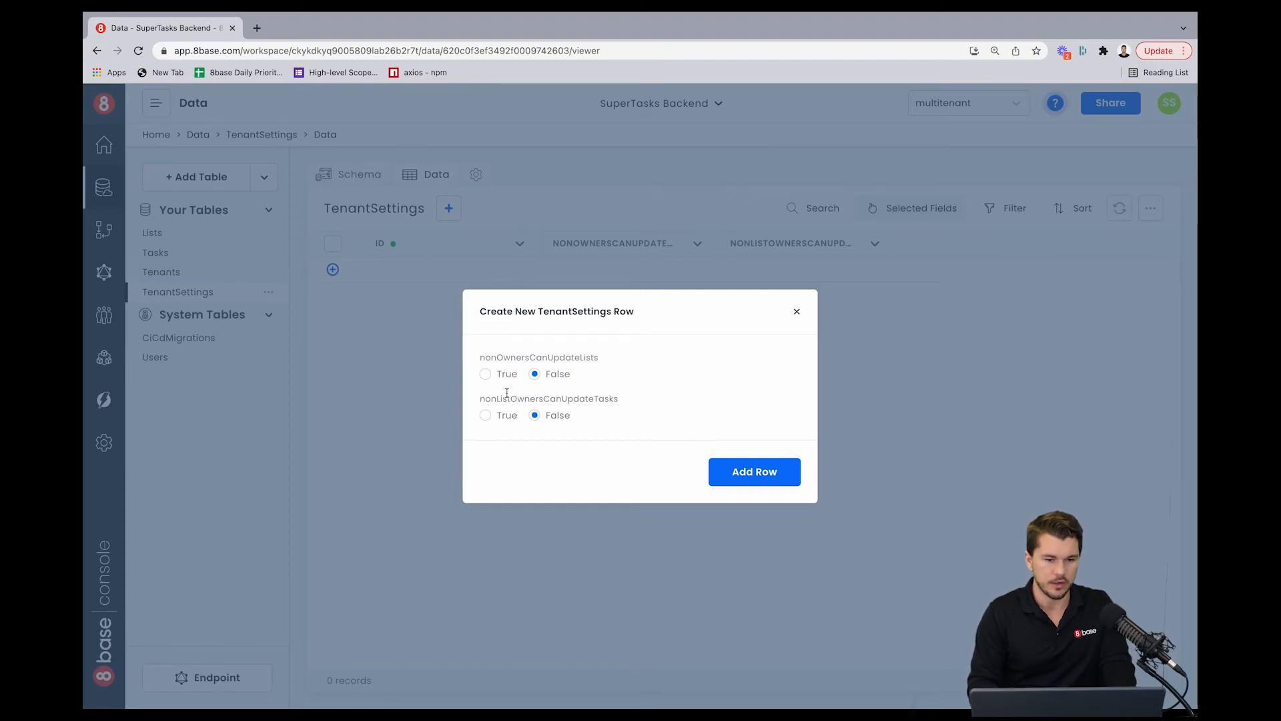
left_click(485, 373)
left_click(485, 415)
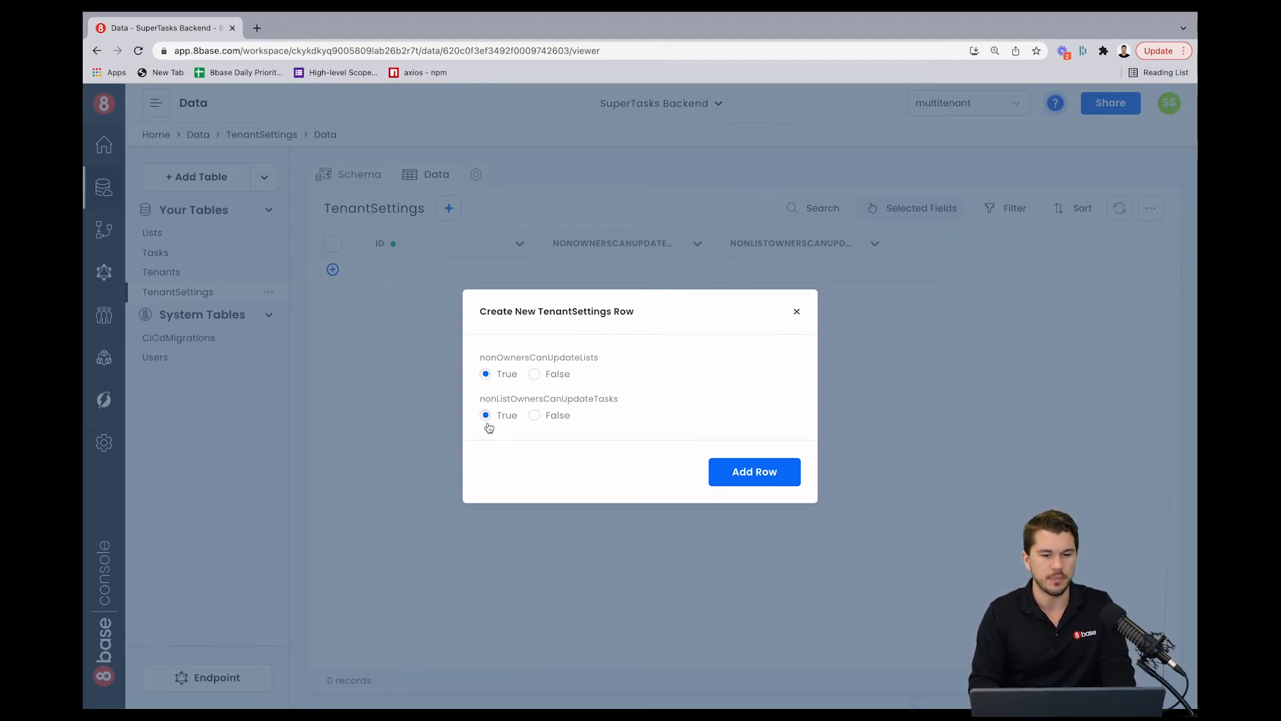
left_click(535, 375)
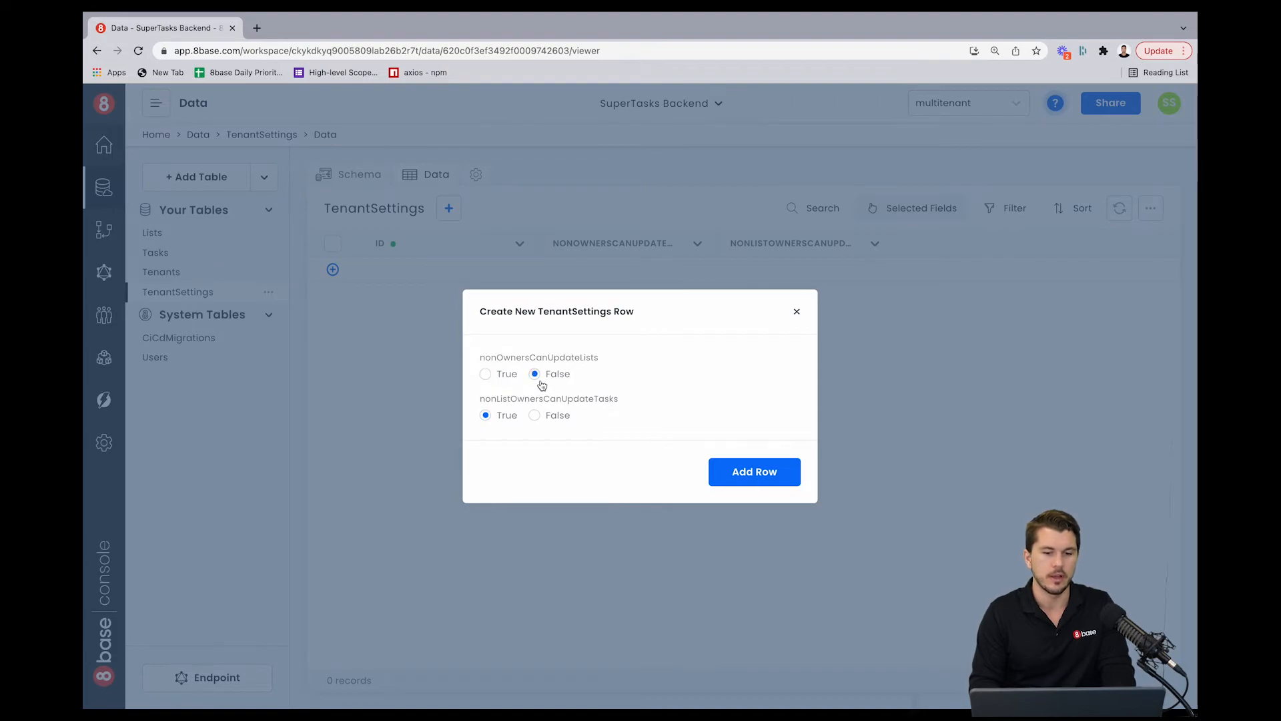
left_click(537, 416)
left_click(743, 474)
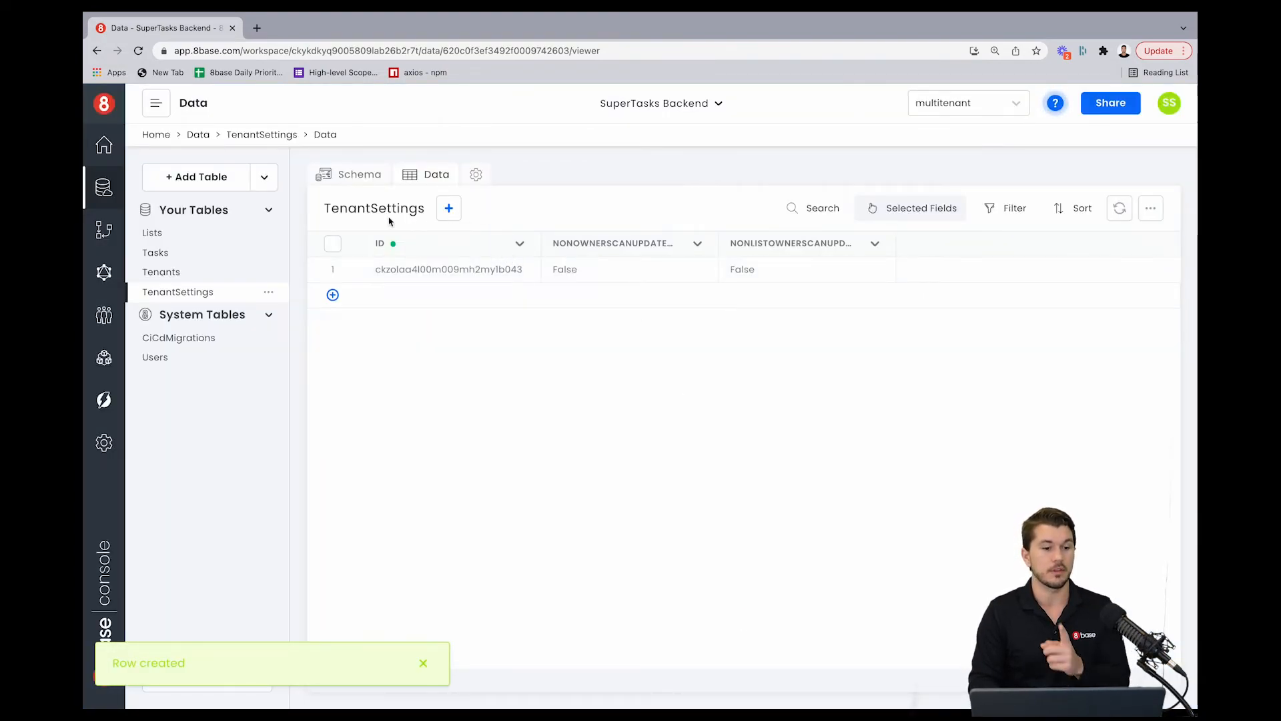
Step: In the TenantSettings schema, add a relation field linking it to the Tenants table
left_click(364, 175)
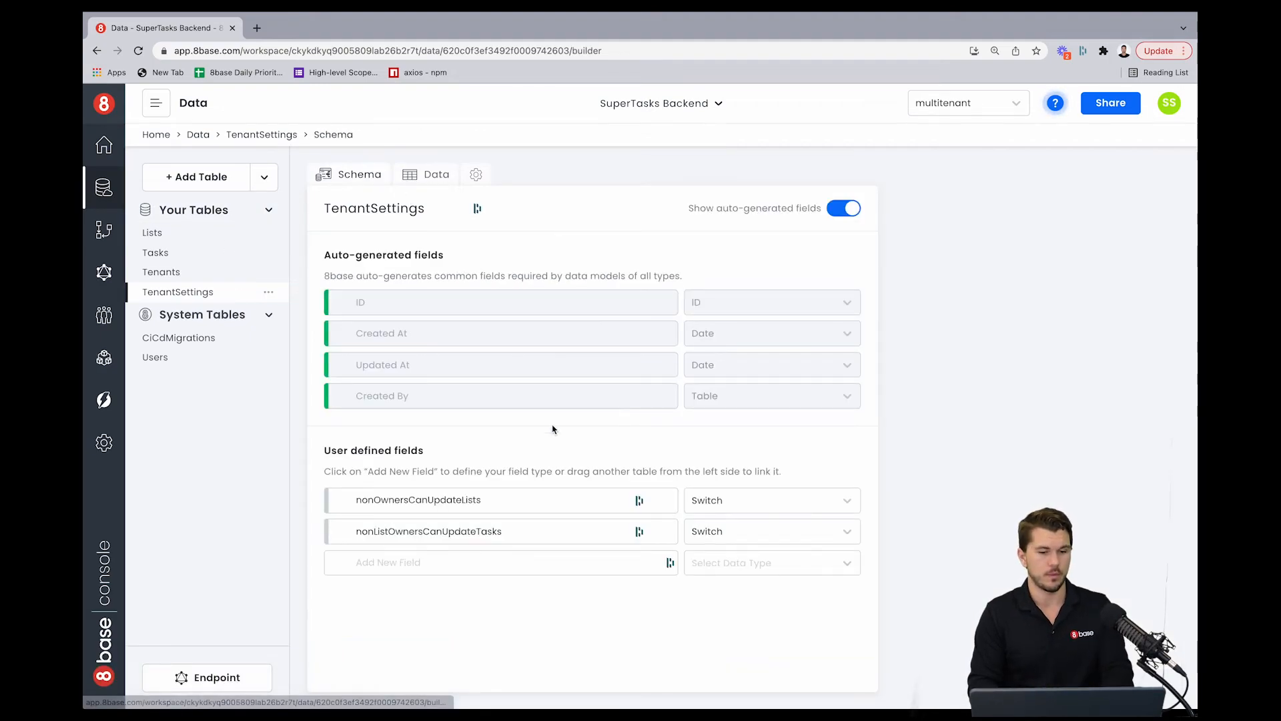
left_click(424, 559)
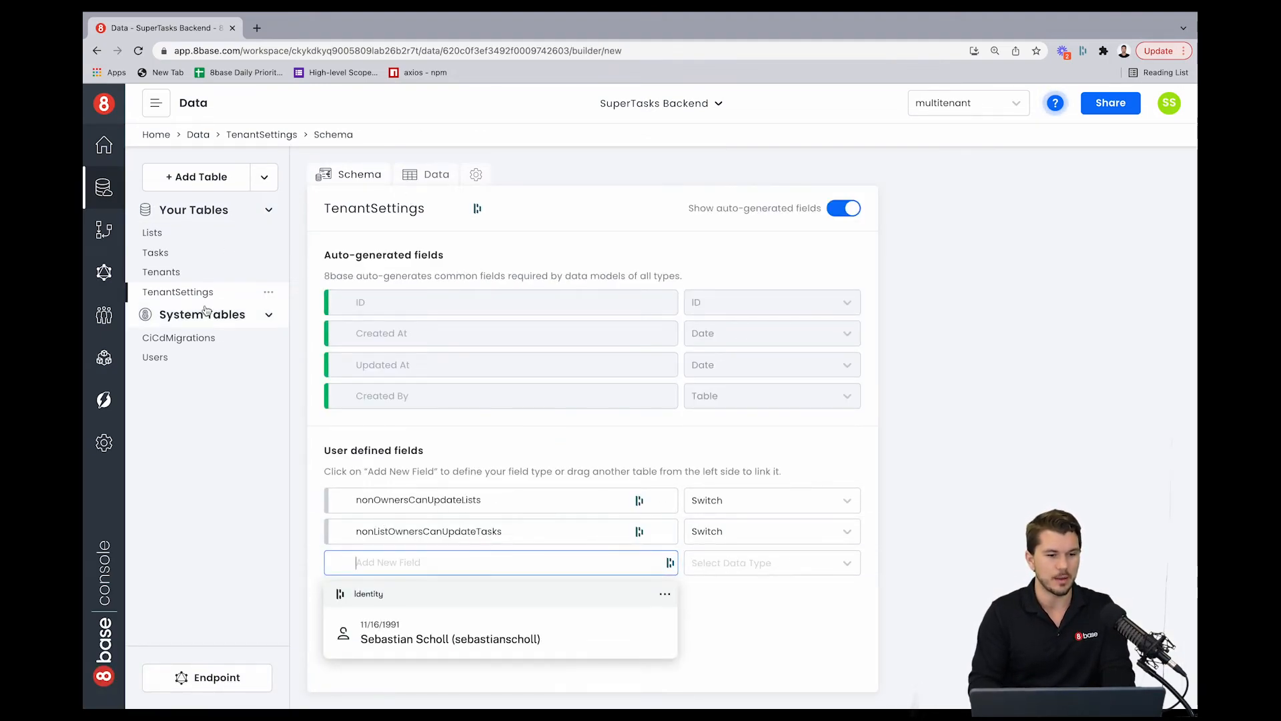
left_click_drag(174, 280, 391, 564)
left_click(921, 473)
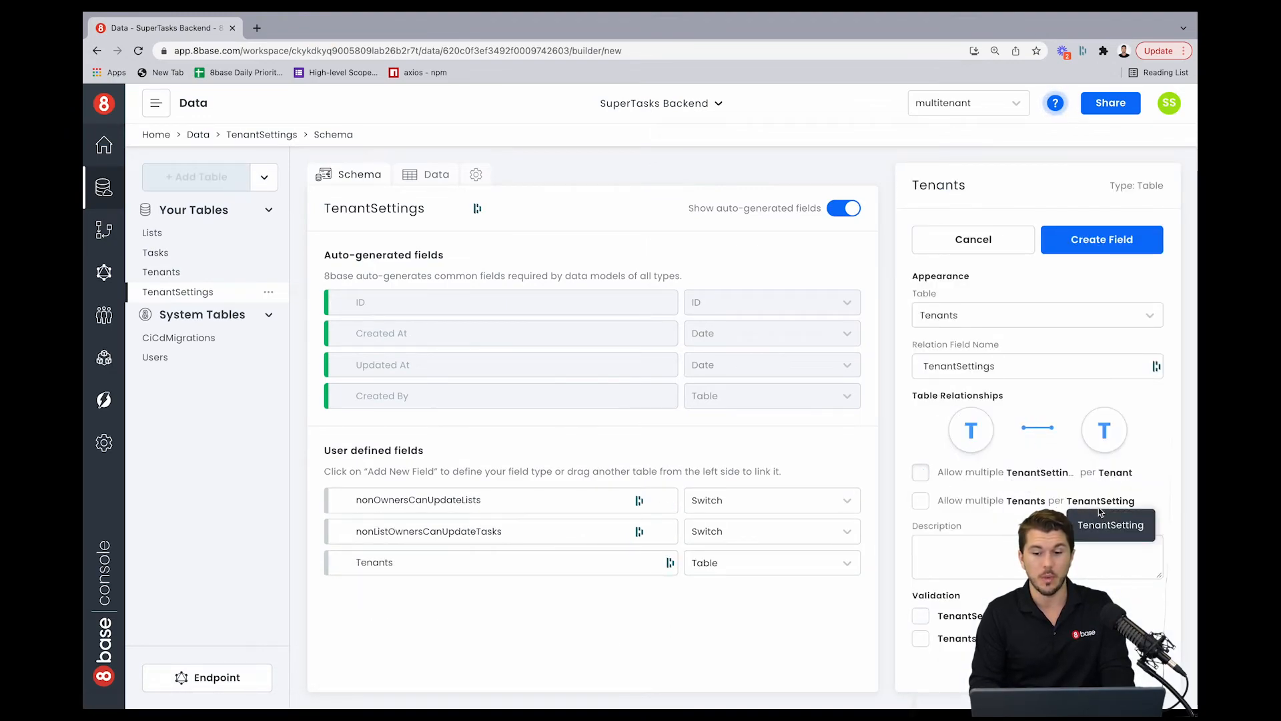
Step: Enable only the Tenants validation option, rename the relation field to Tenant, and create the field
left_click(921, 639)
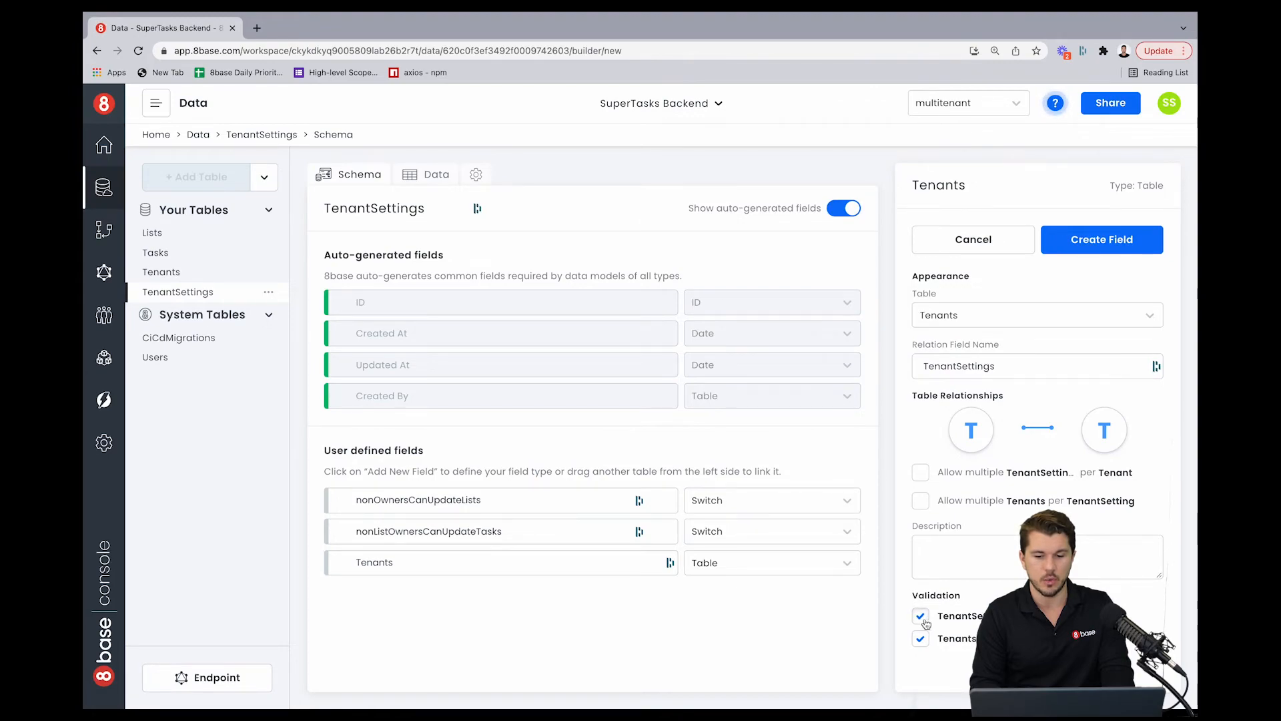
left_click(924, 639)
left_click(921, 615)
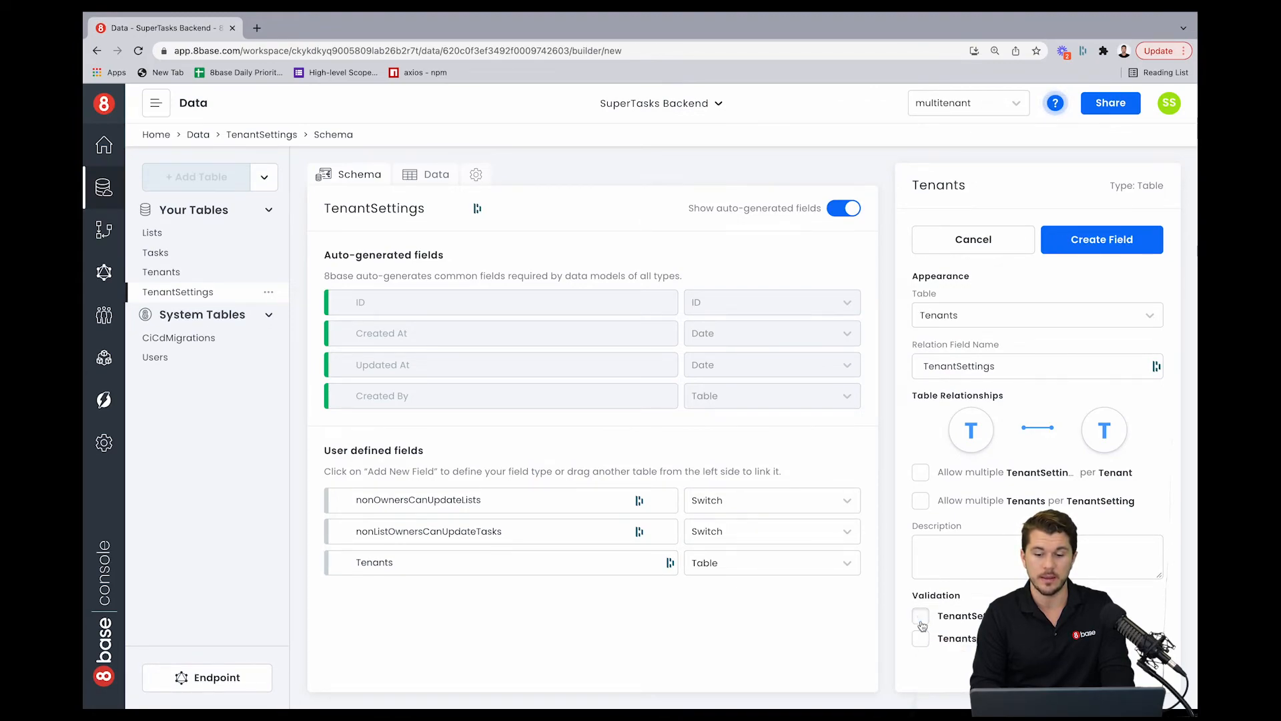
left_click(921, 640)
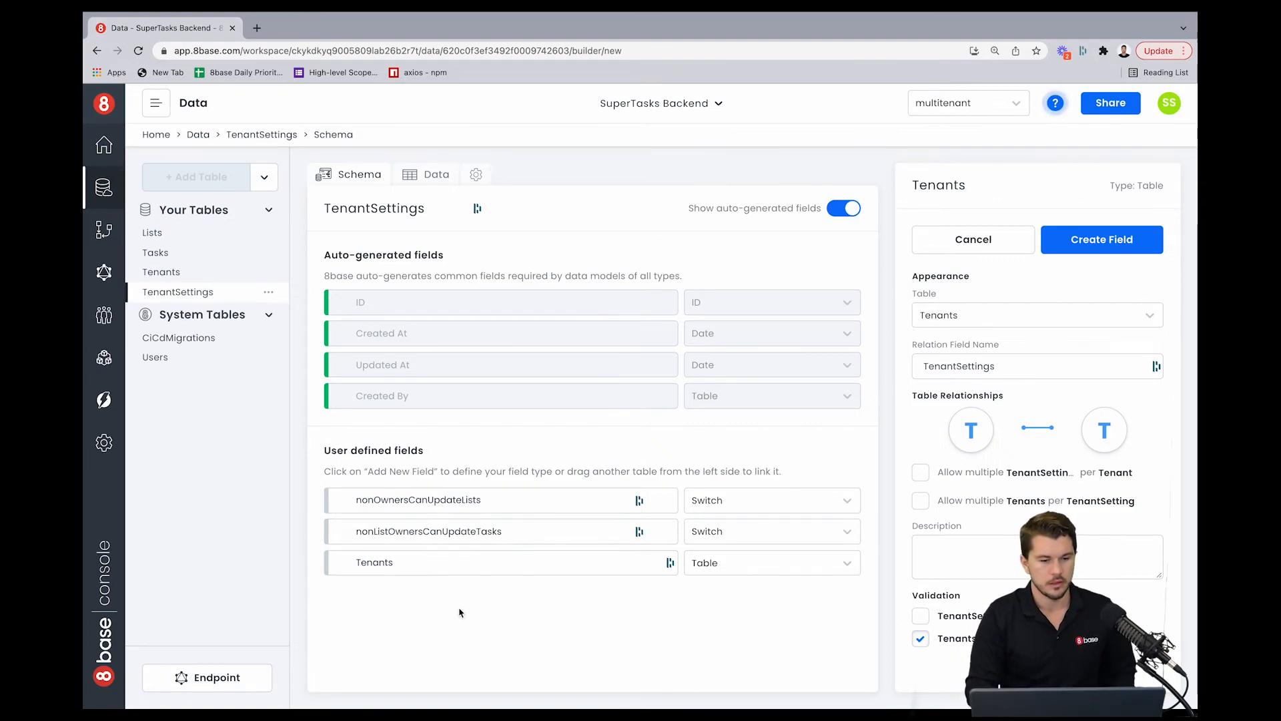
left_click(413, 563)
key("BackSpace")
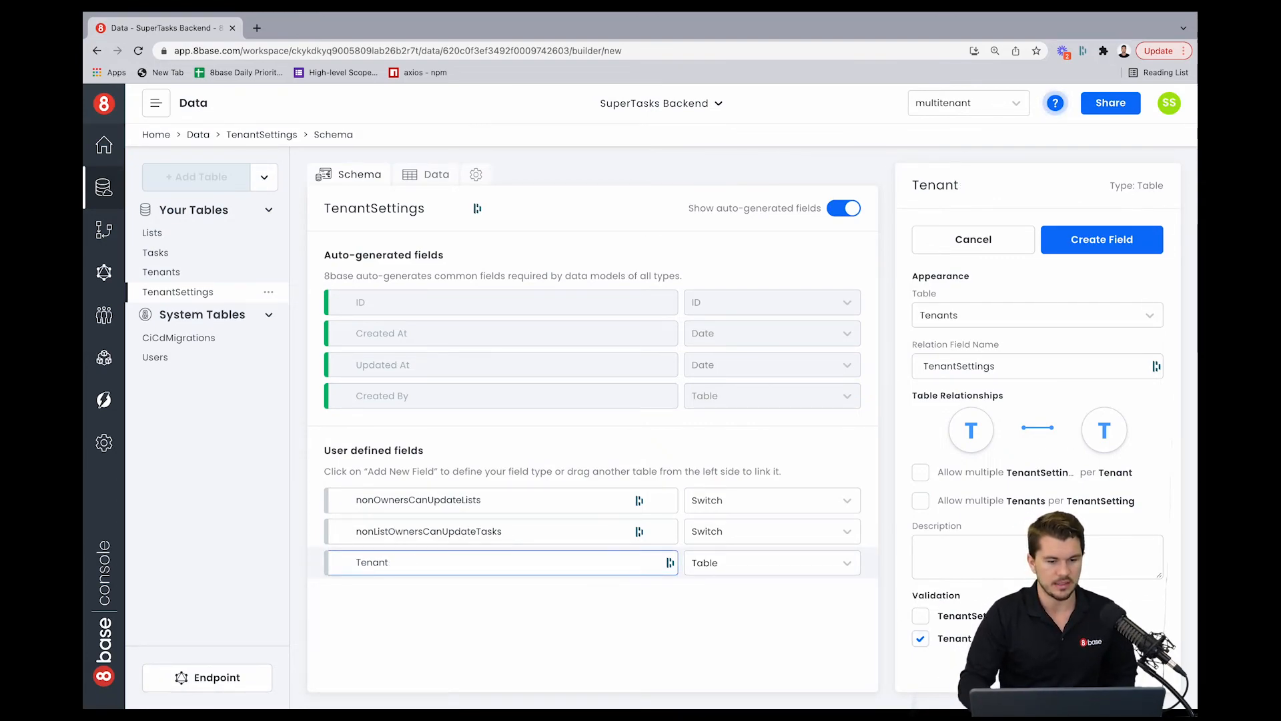
left_click(1100, 235)
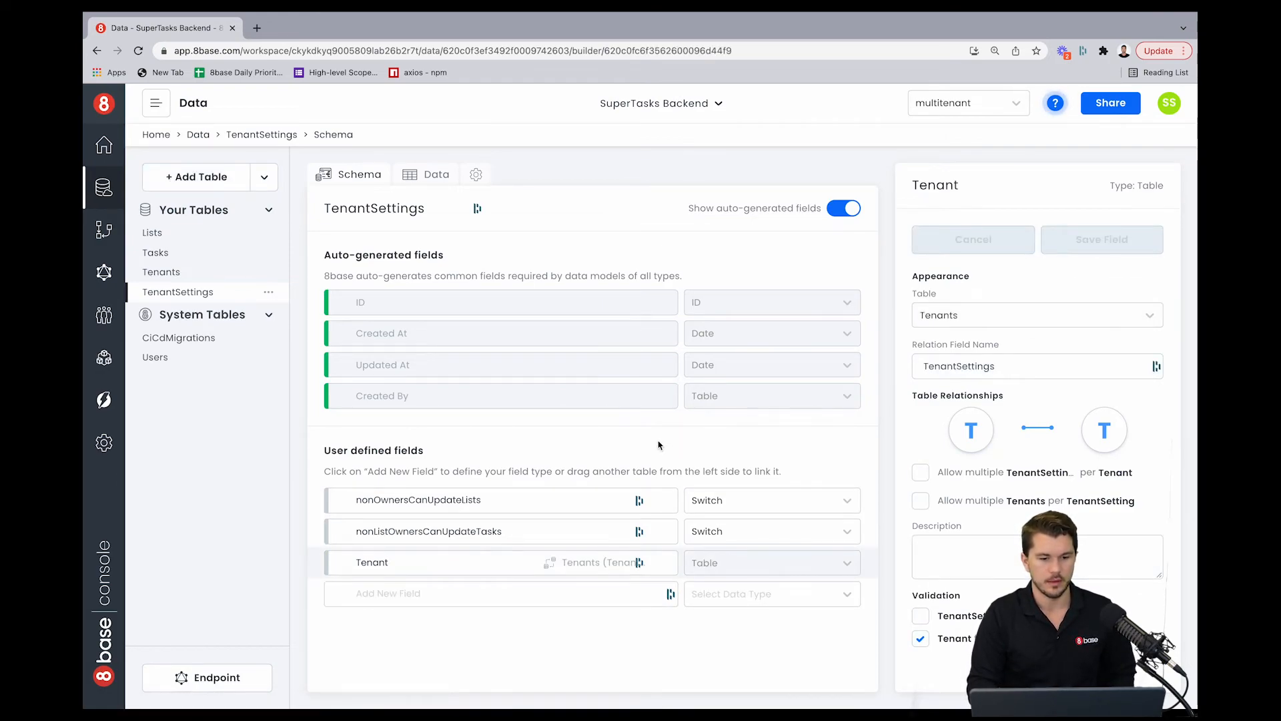
Step: Assign the tenant Big Co. to the existing TenantSettings data row and submit the change
left_click(427, 174)
left_click(449, 208)
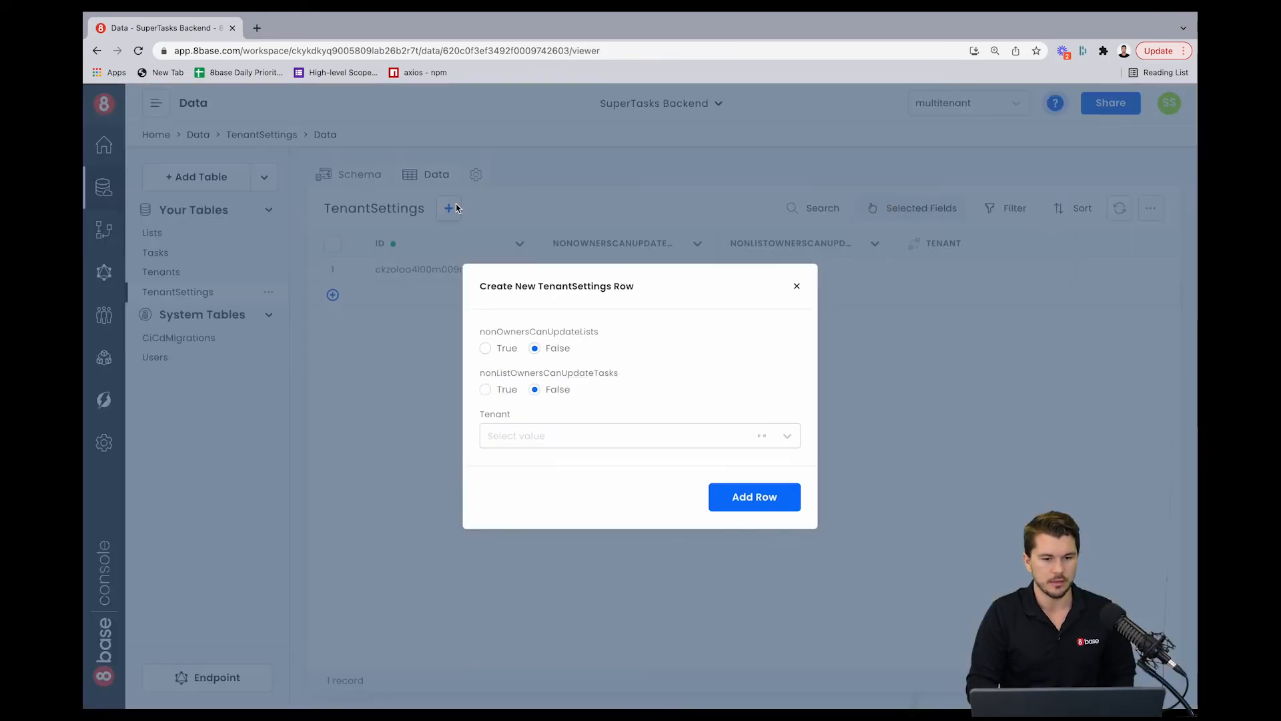
left_click(796, 285)
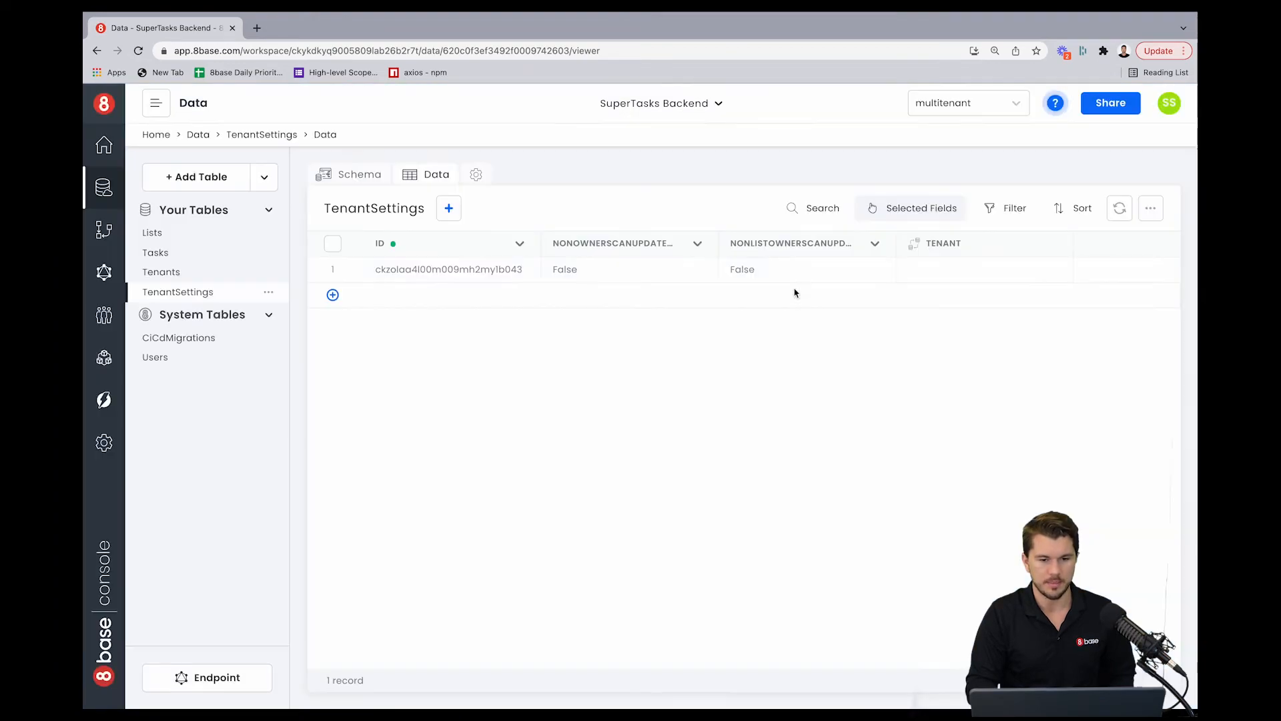
left_click(355, 267)
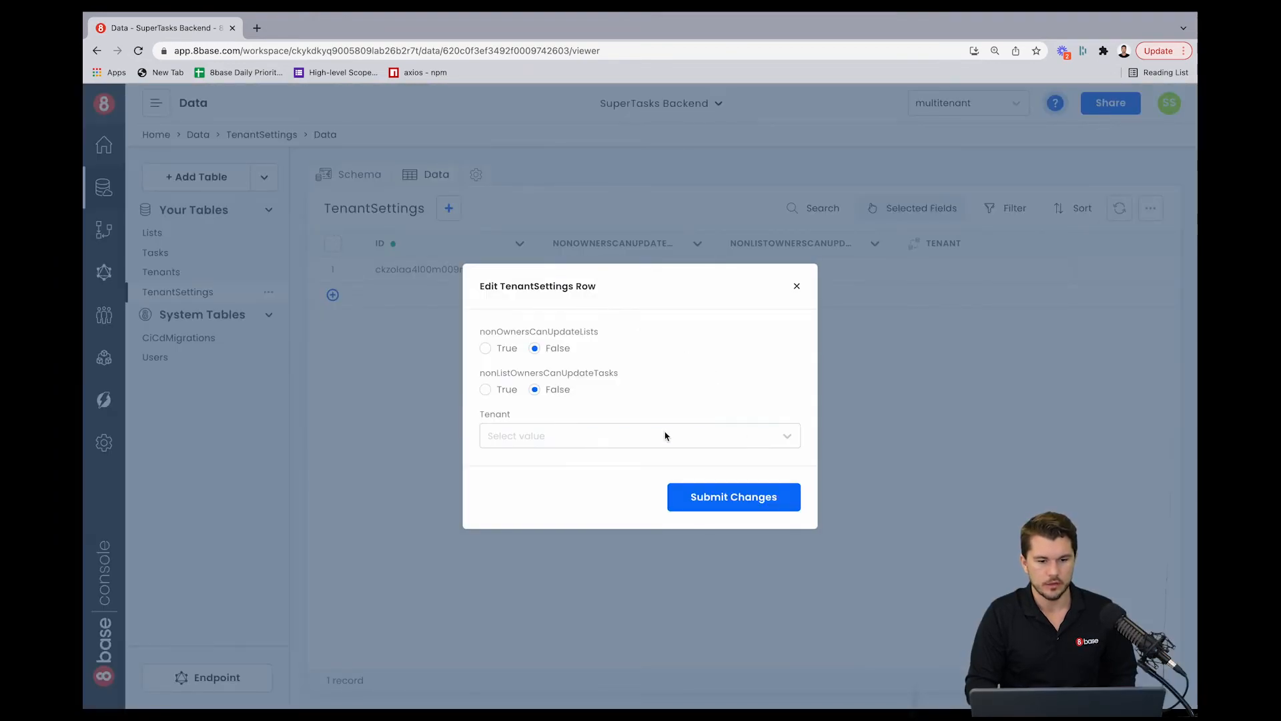
left_click(665, 435)
left_click(632, 475)
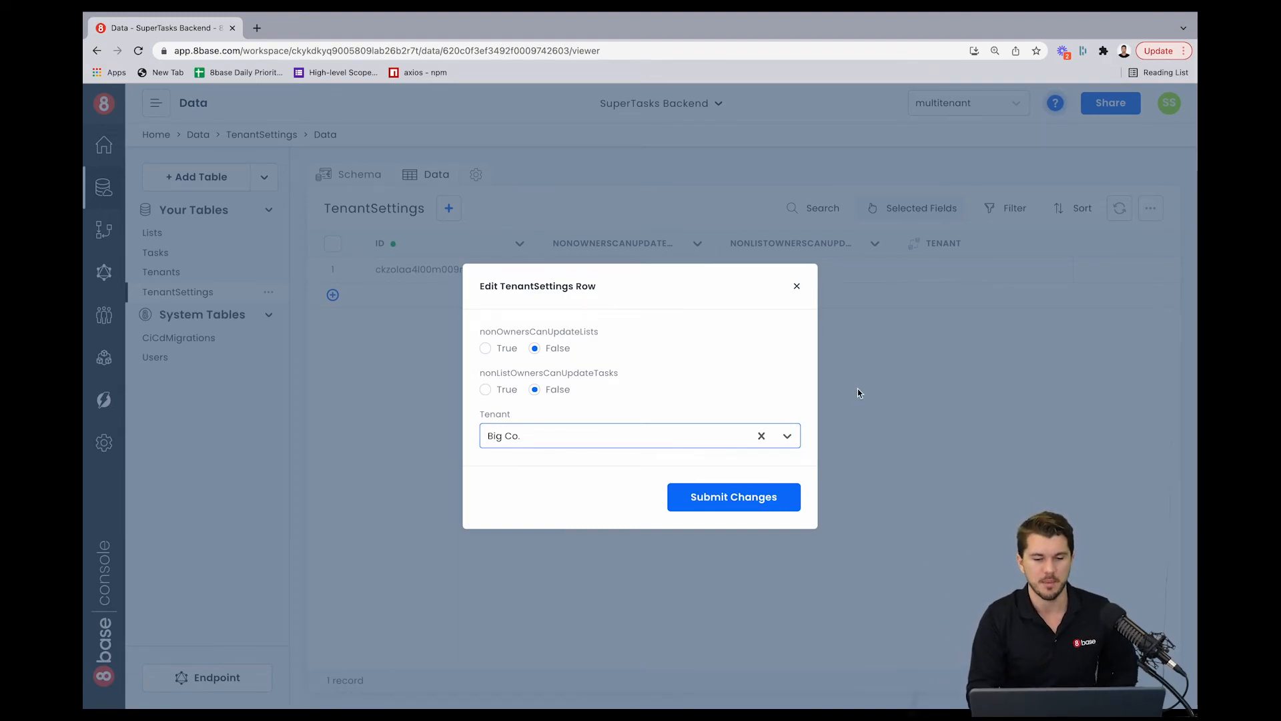
left_click(758, 498)
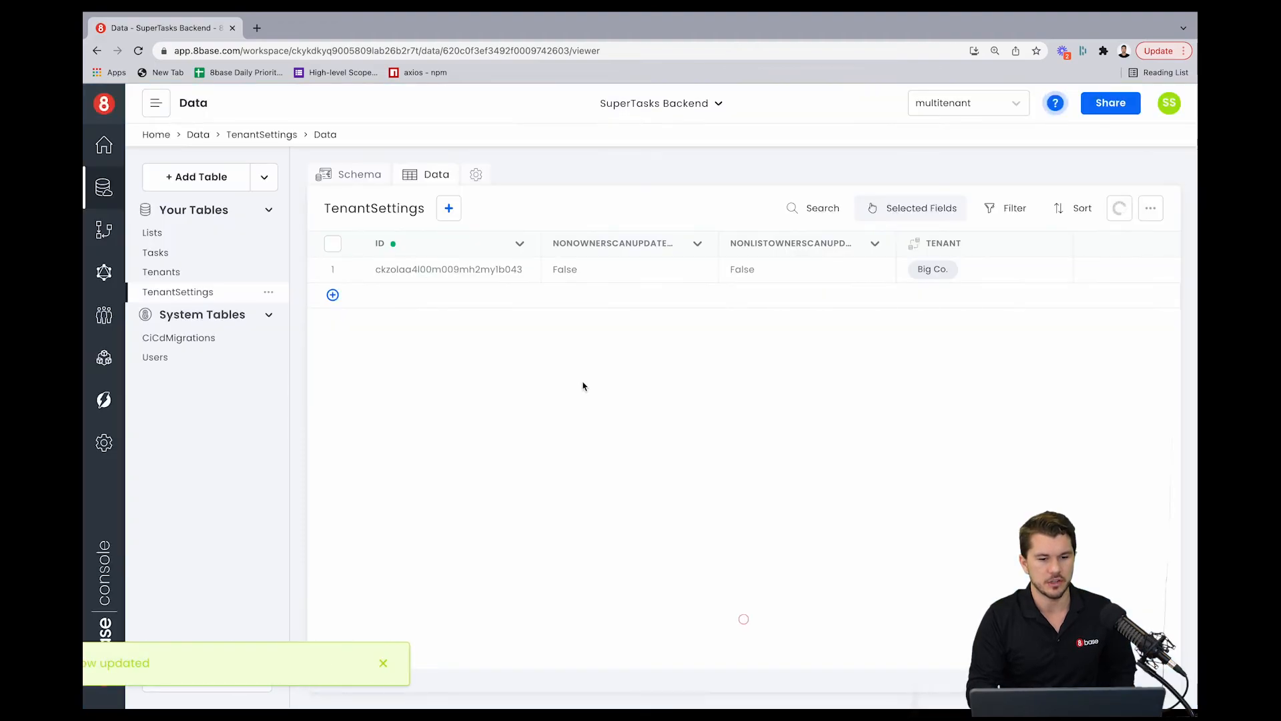
Step: Add a TenantSettings row for Small Co. with nonOwnersCanUpdateLists and nonListOwnersCanUpdateTasks both set to True
left_click(449, 208)
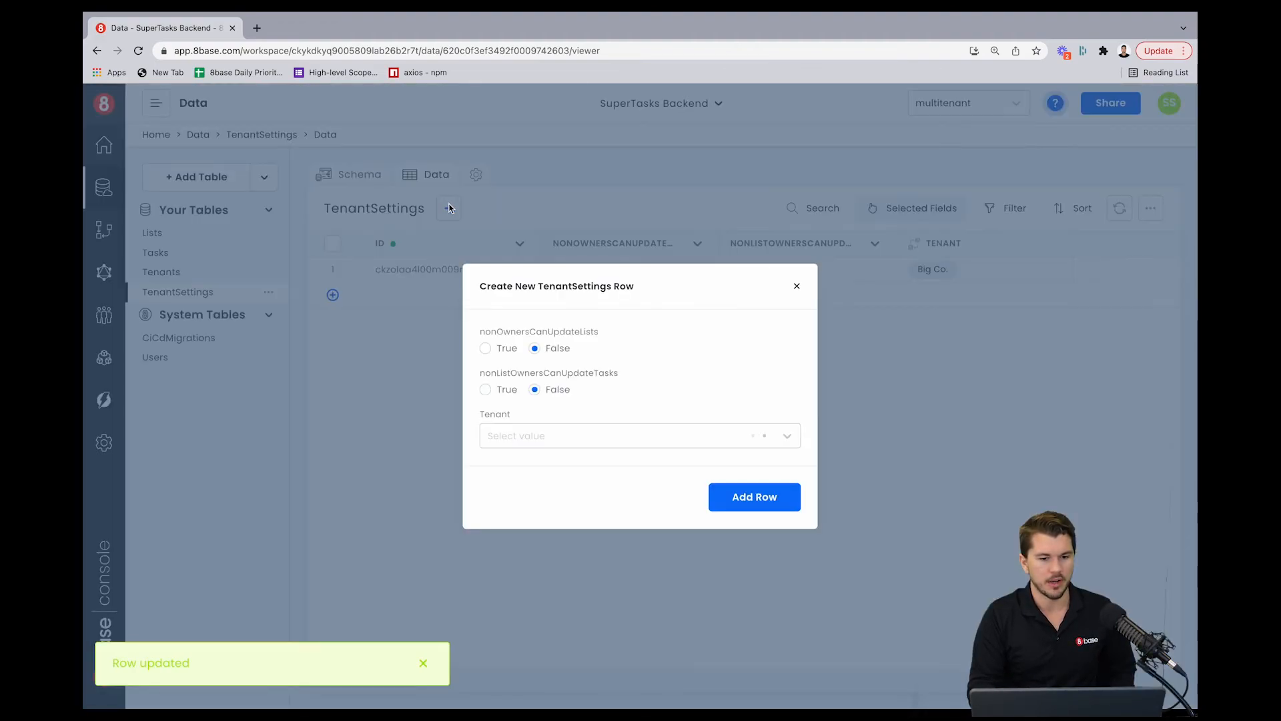
left_click(515, 435)
left_click(517, 495)
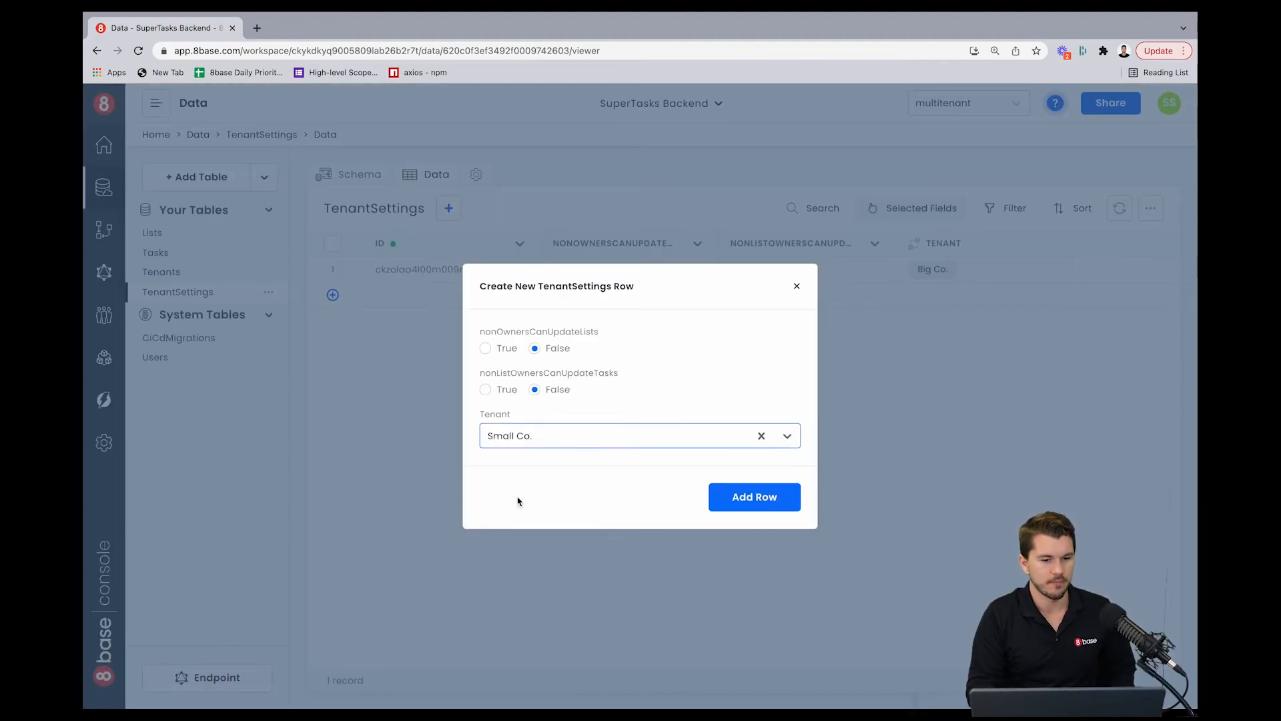
left_click(485, 348)
left_click(486, 389)
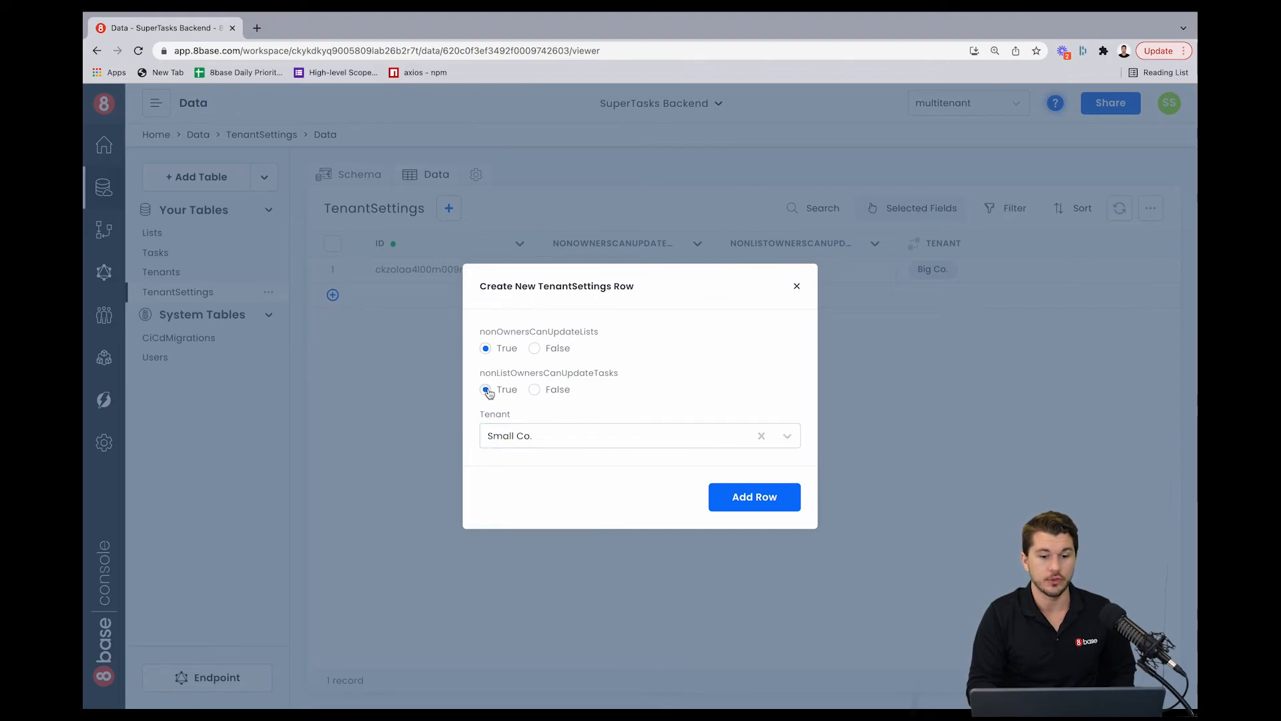
left_click(753, 499)
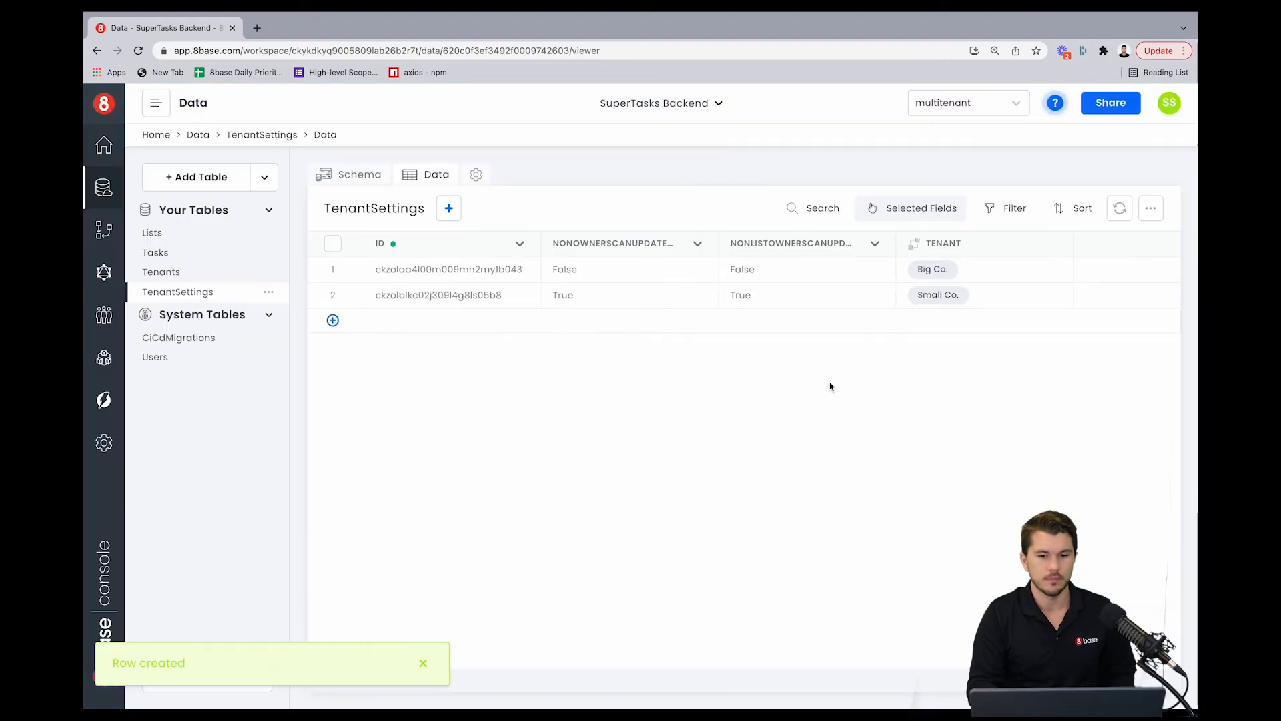
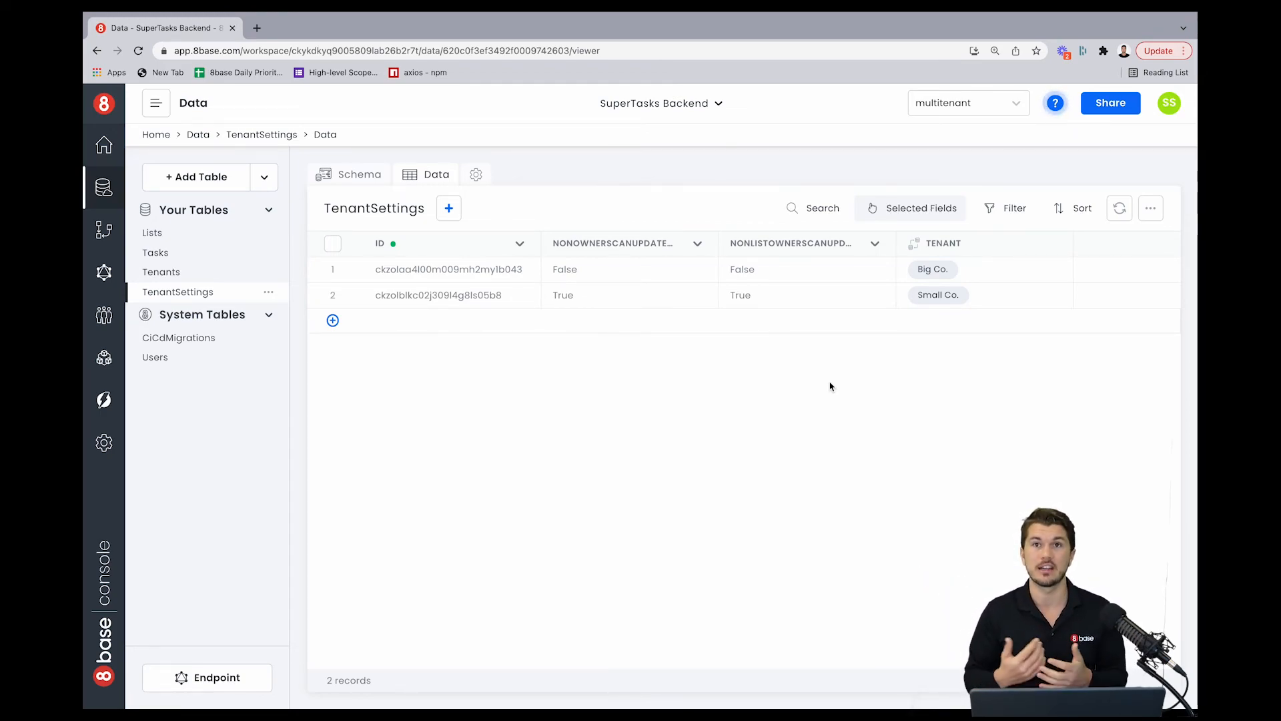
Step: Open the User role's permissions and set the Lists update permission to a custom filter
left_click(105, 359)
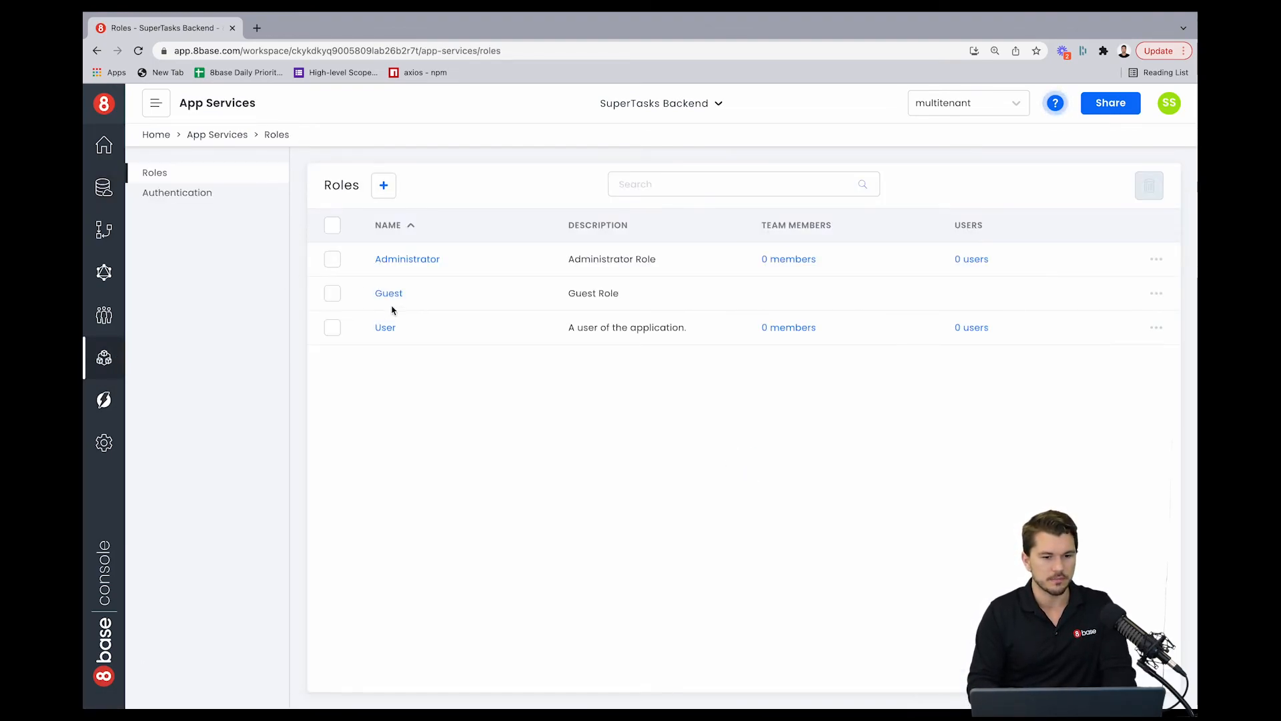
left_click(384, 328)
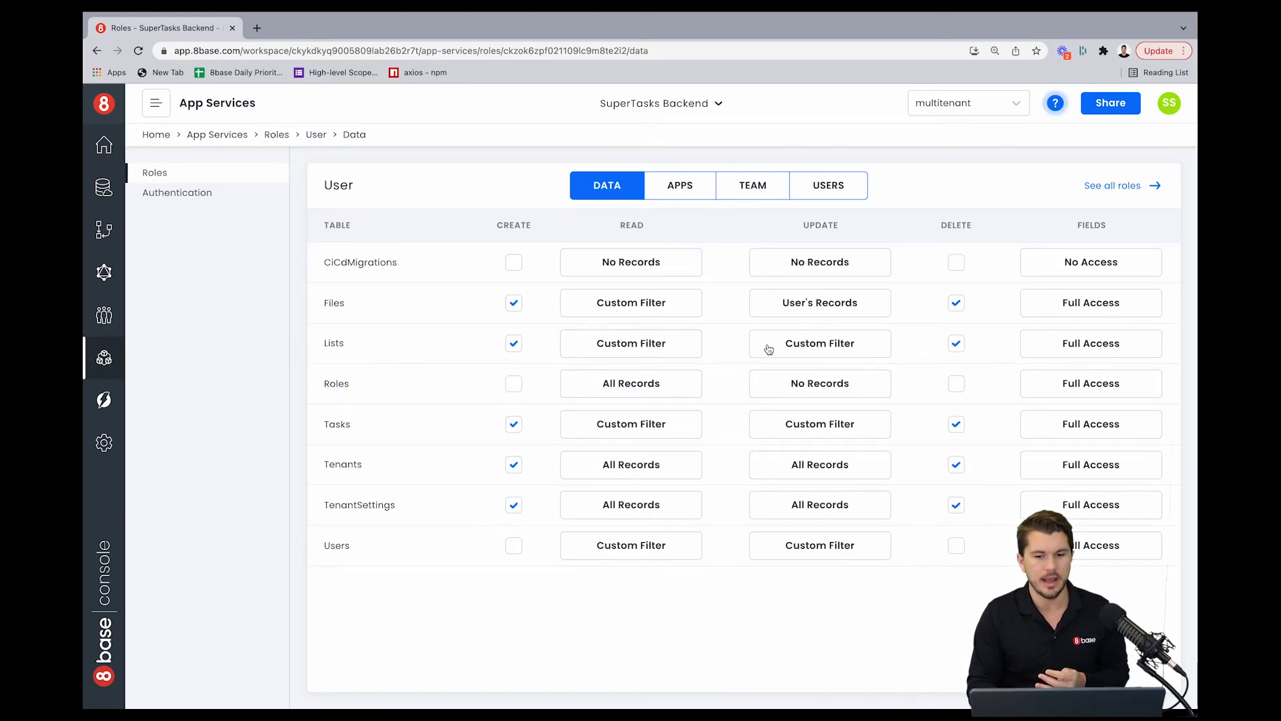
left_click(802, 351)
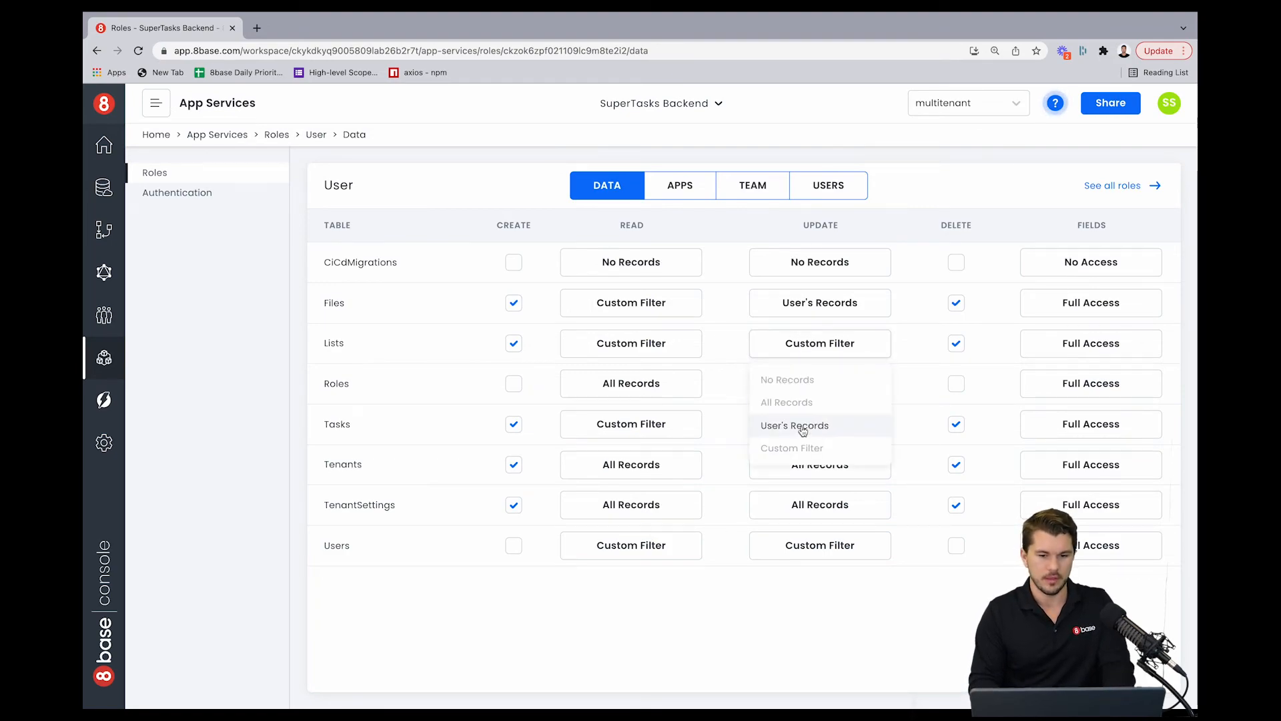
left_click(809, 448)
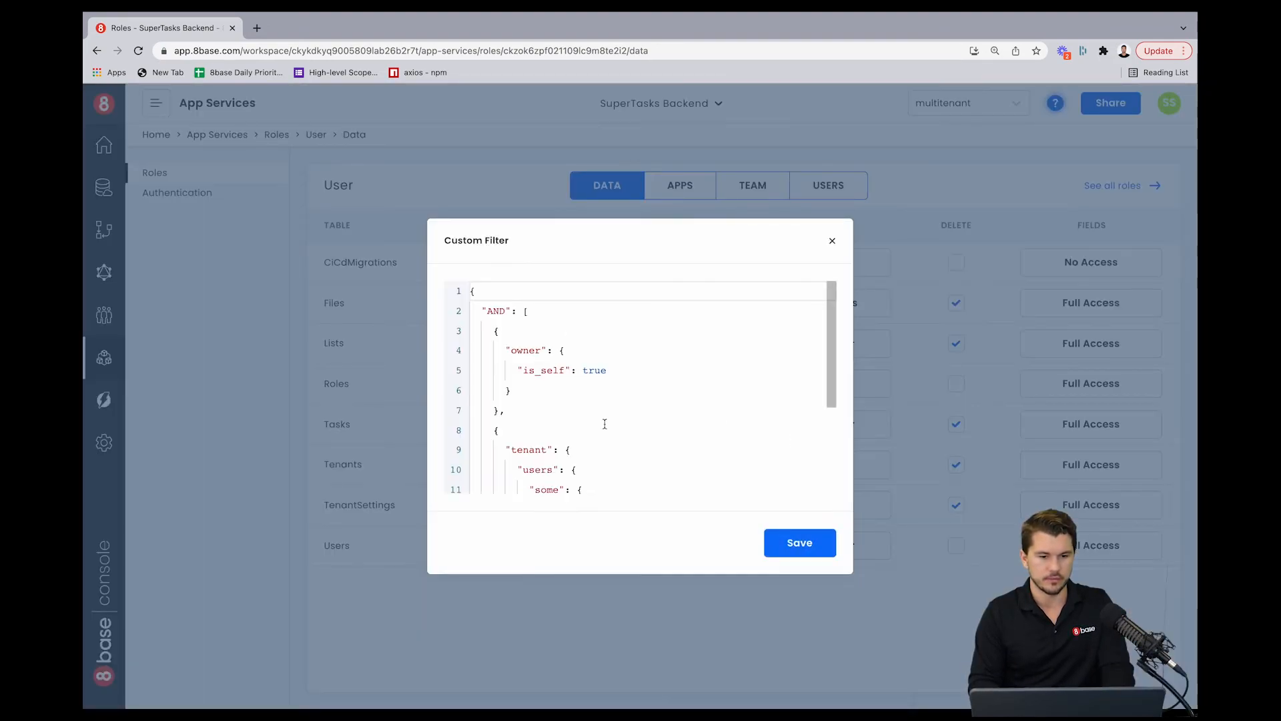
Step: Examine the existing custom filter combining the owner is_self and tenant users is_self conditions
scroll(605, 424, "down", 2)
scroll(604, 423, "up", 2)
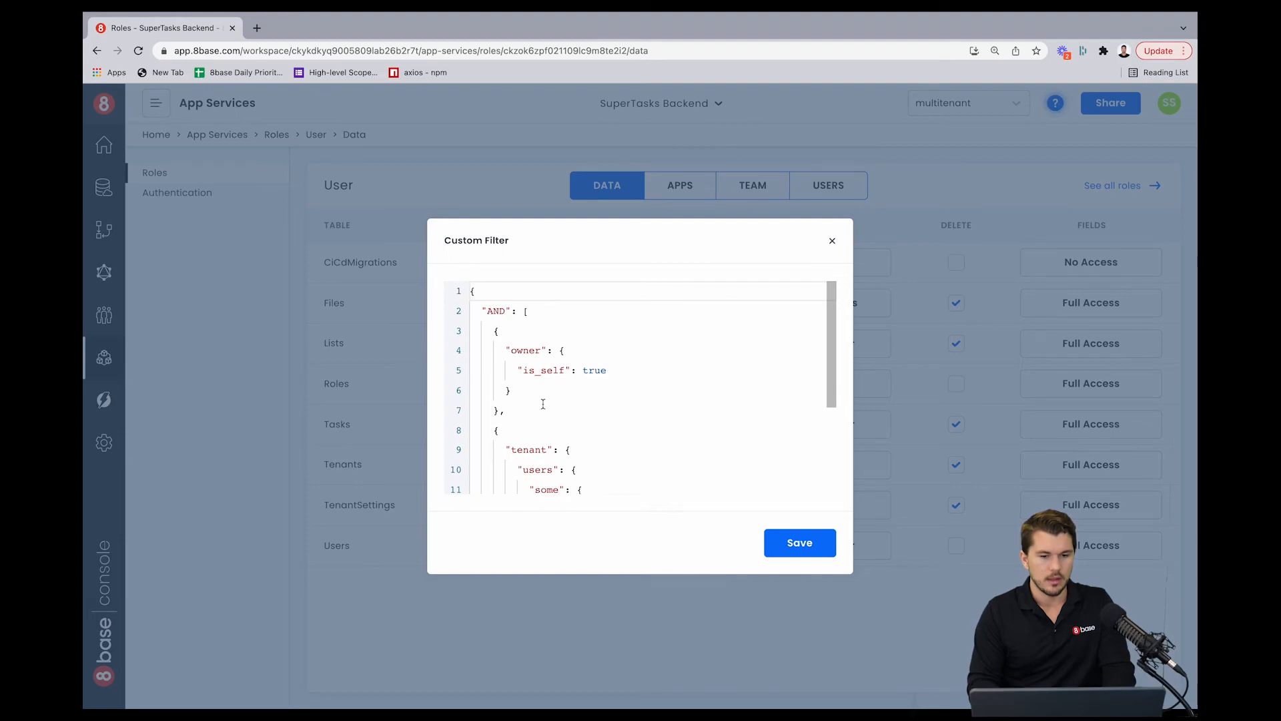
scroll(518, 404, "down", 3)
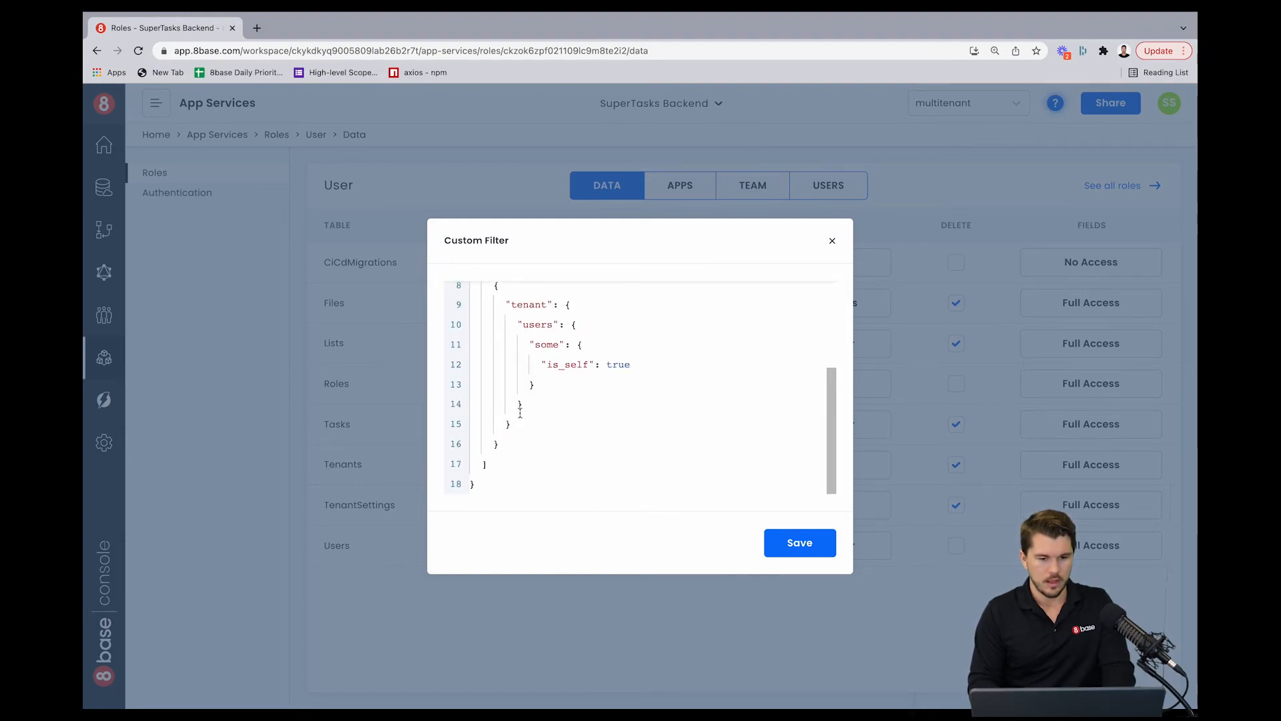
scroll(515, 401, "up", 3)
scroll(517, 383, "down", 4)
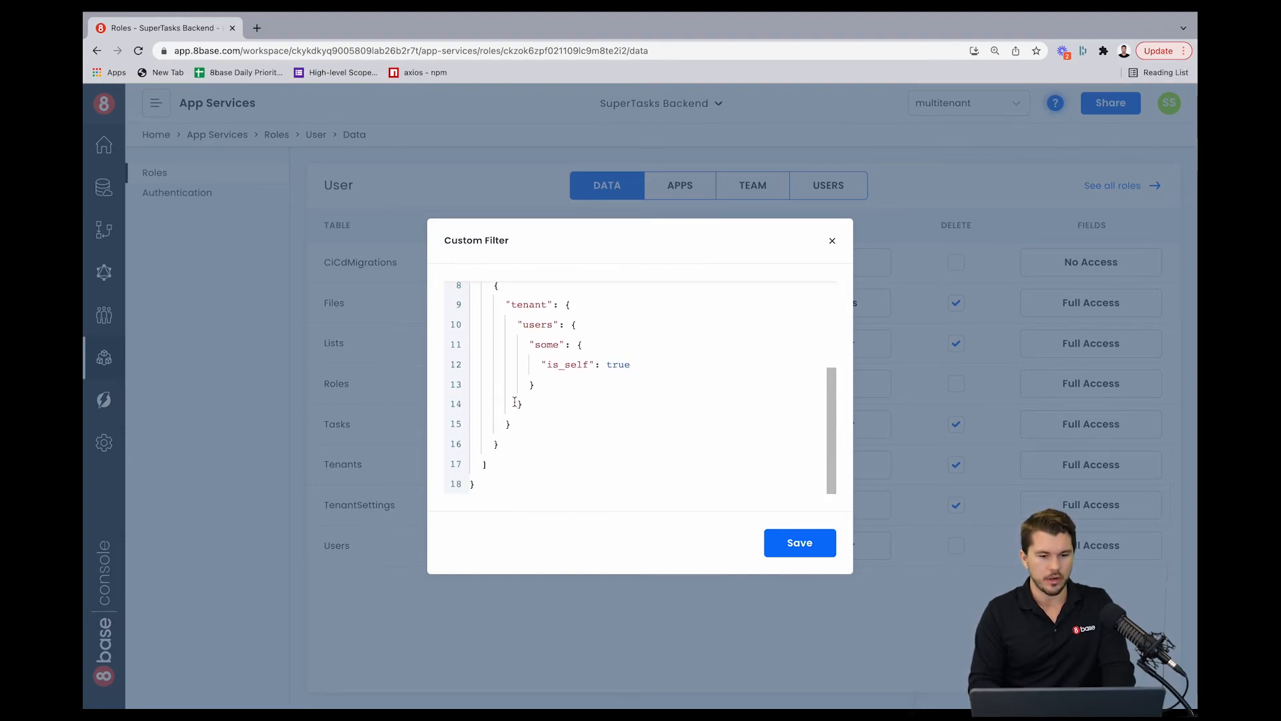
scroll(521, 373, "up", 3)
scroll(521, 394, "down", 1)
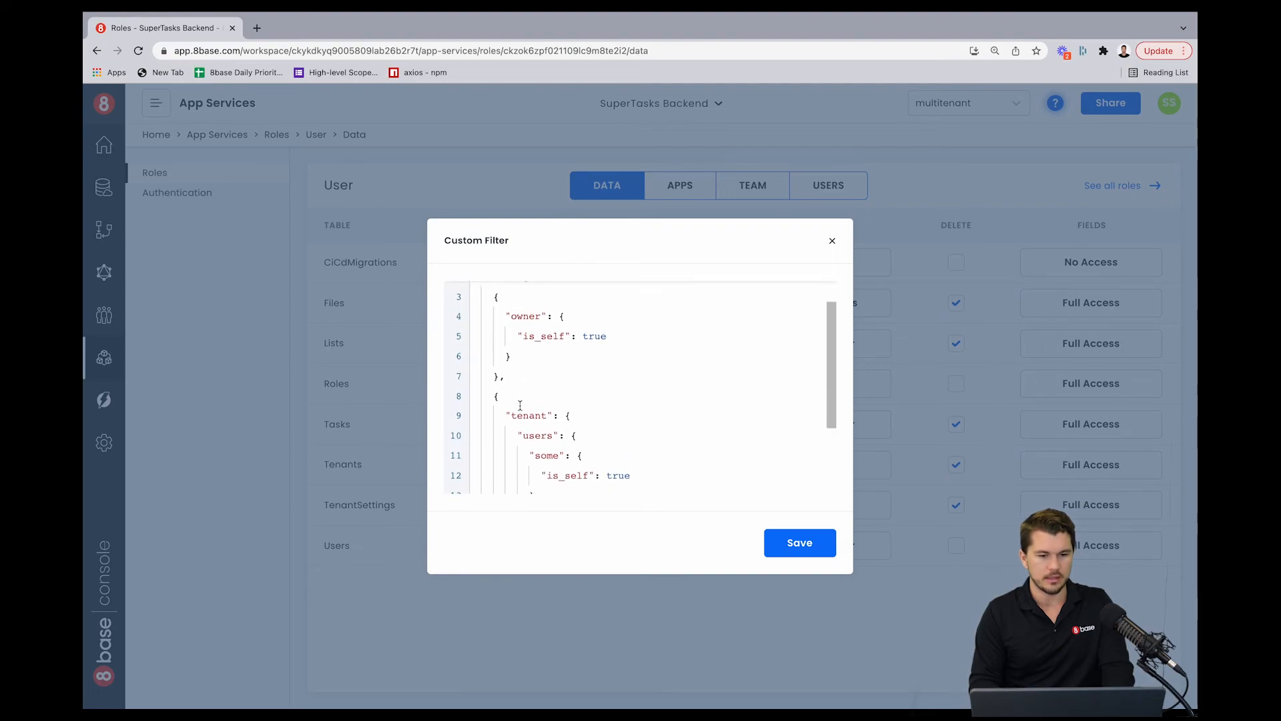
scroll(520, 405, "up", 1)
left_click(503, 428)
scroll(521, 414, "down", 3)
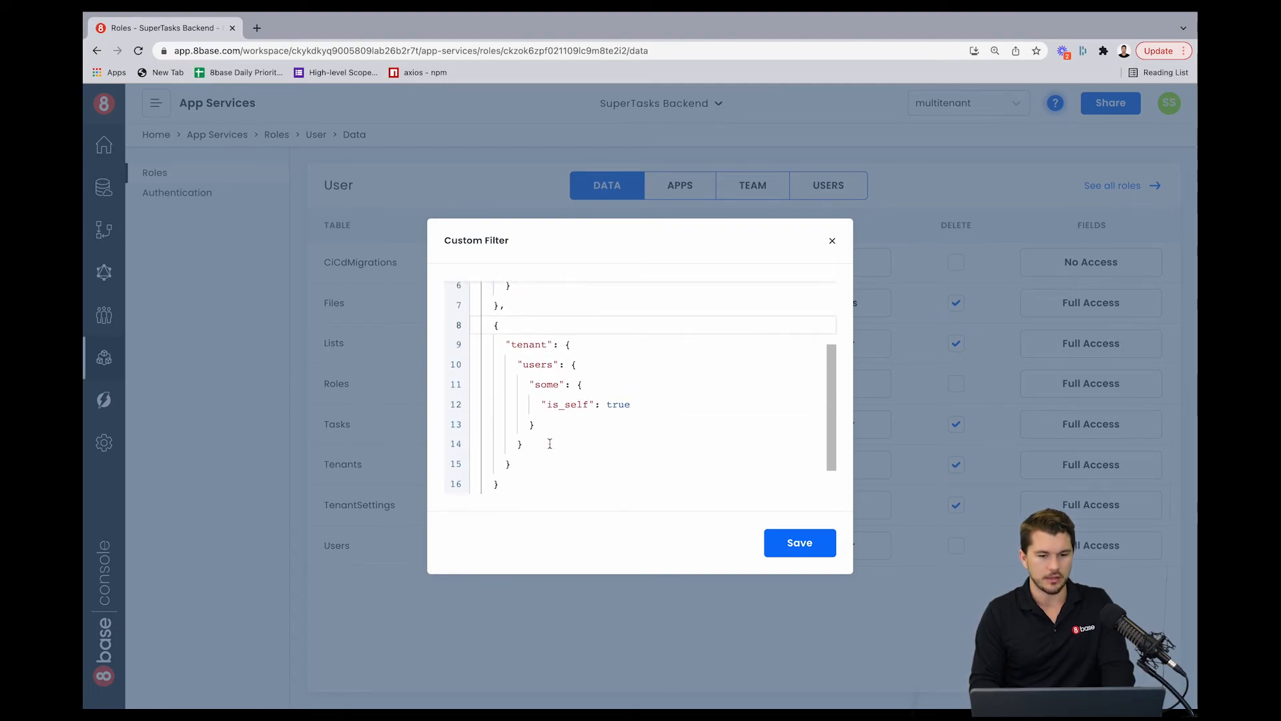
scroll(537, 403, "up", 3)
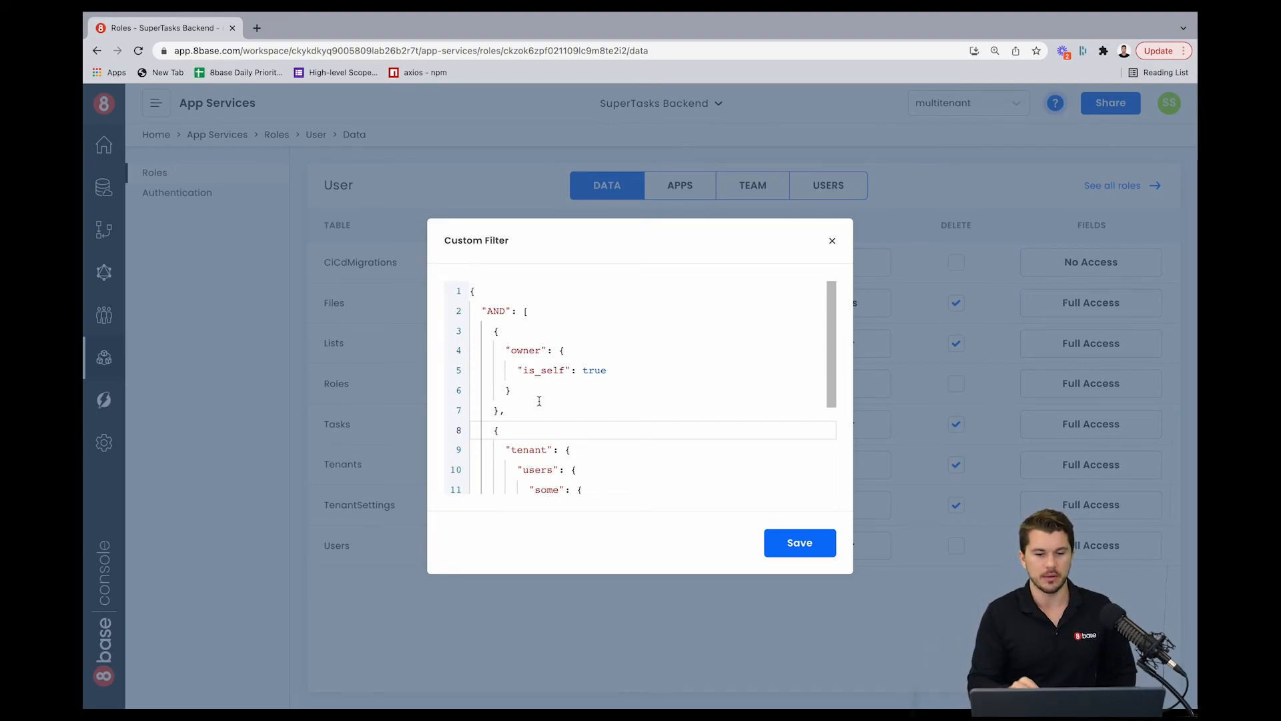
scroll(539, 400, "down", 2)
scroll(553, 359, "up", 2)
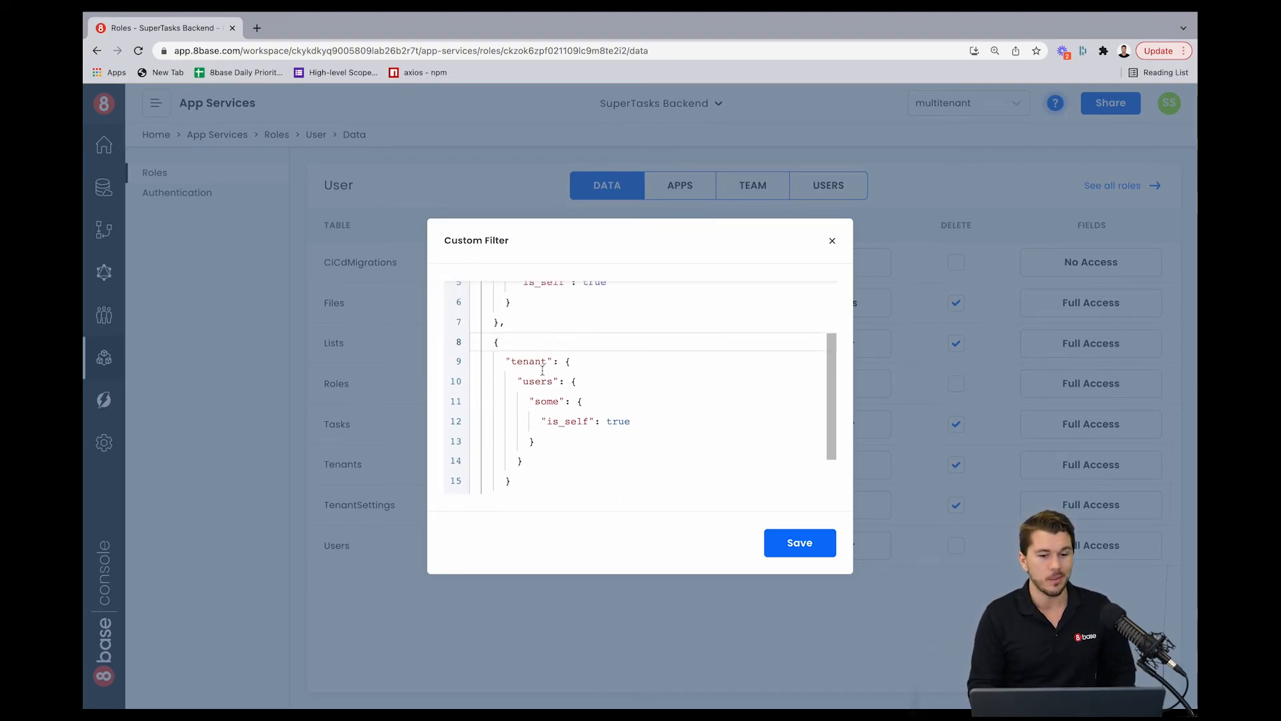
scroll(543, 382, "down", 2)
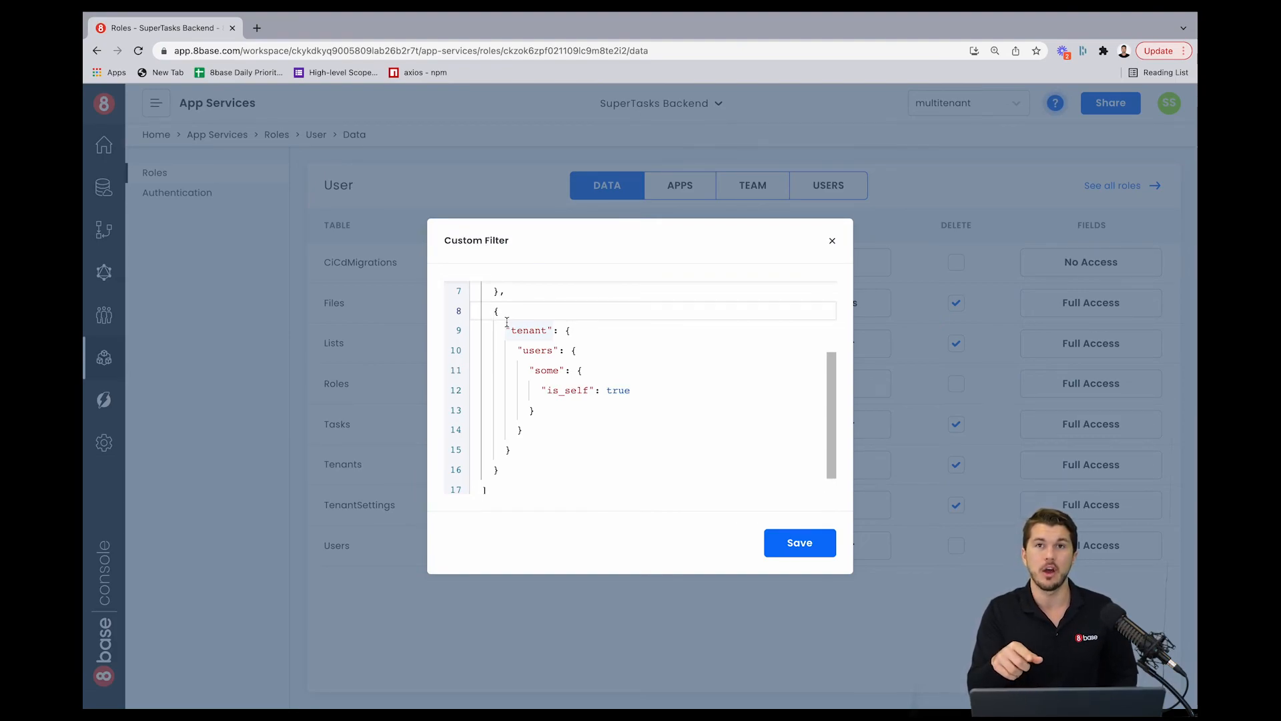
scroll(507, 322, "up", 3)
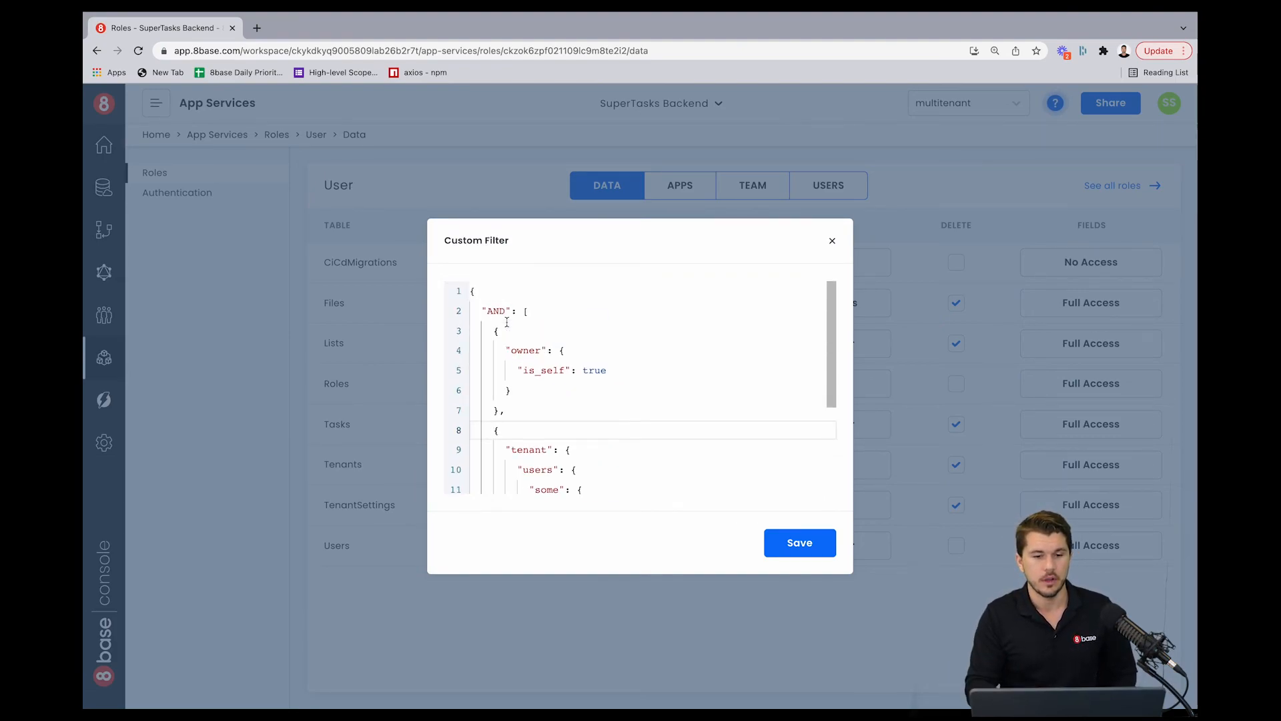
scroll(506, 322, "down", 4)
scroll(507, 322, "up", 3)
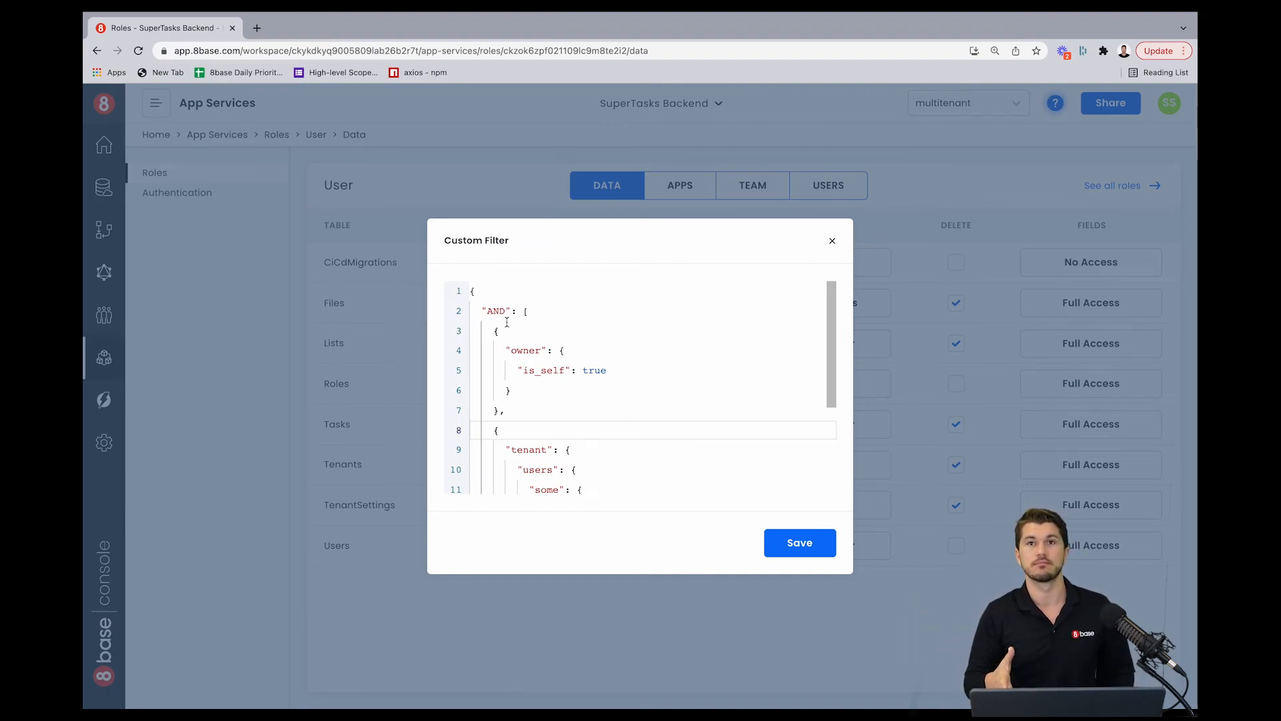
scroll(503, 312, "down", 1)
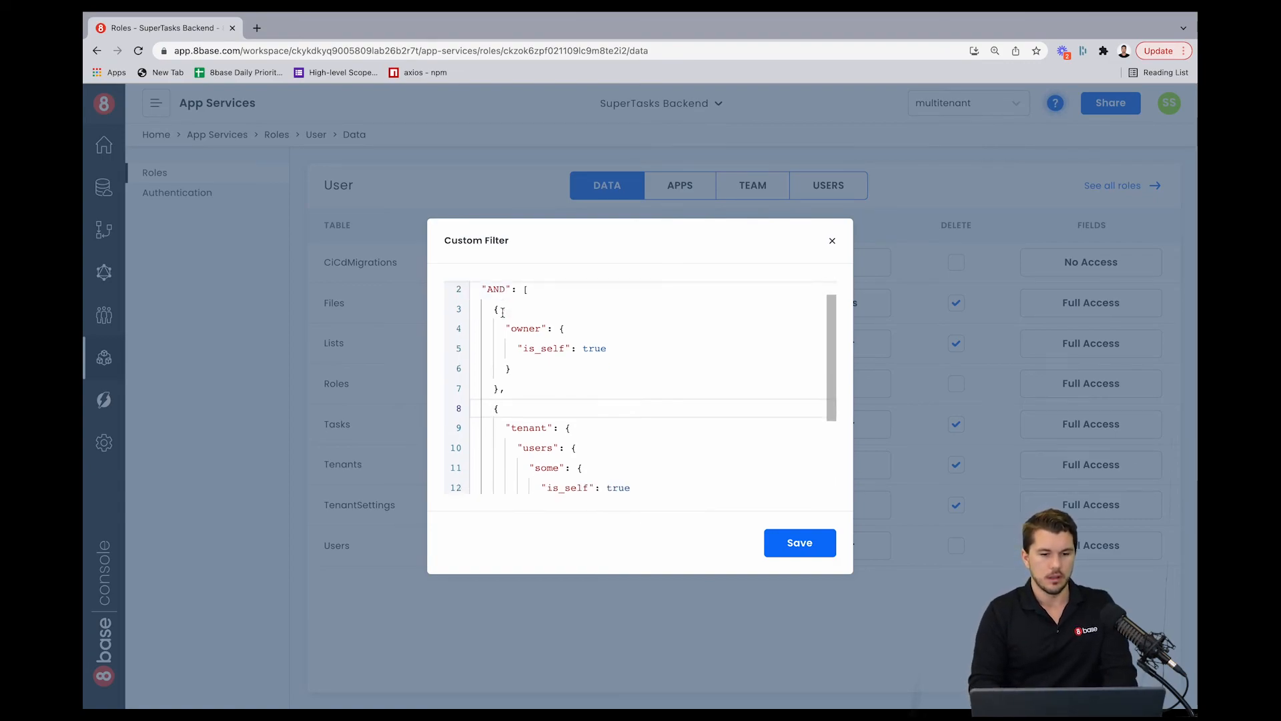
scroll(502, 312, "down", 1)
scroll(524, 367, "up", 2)
scroll(523, 366, "down", 1)
scroll(524, 366, "up", 1)
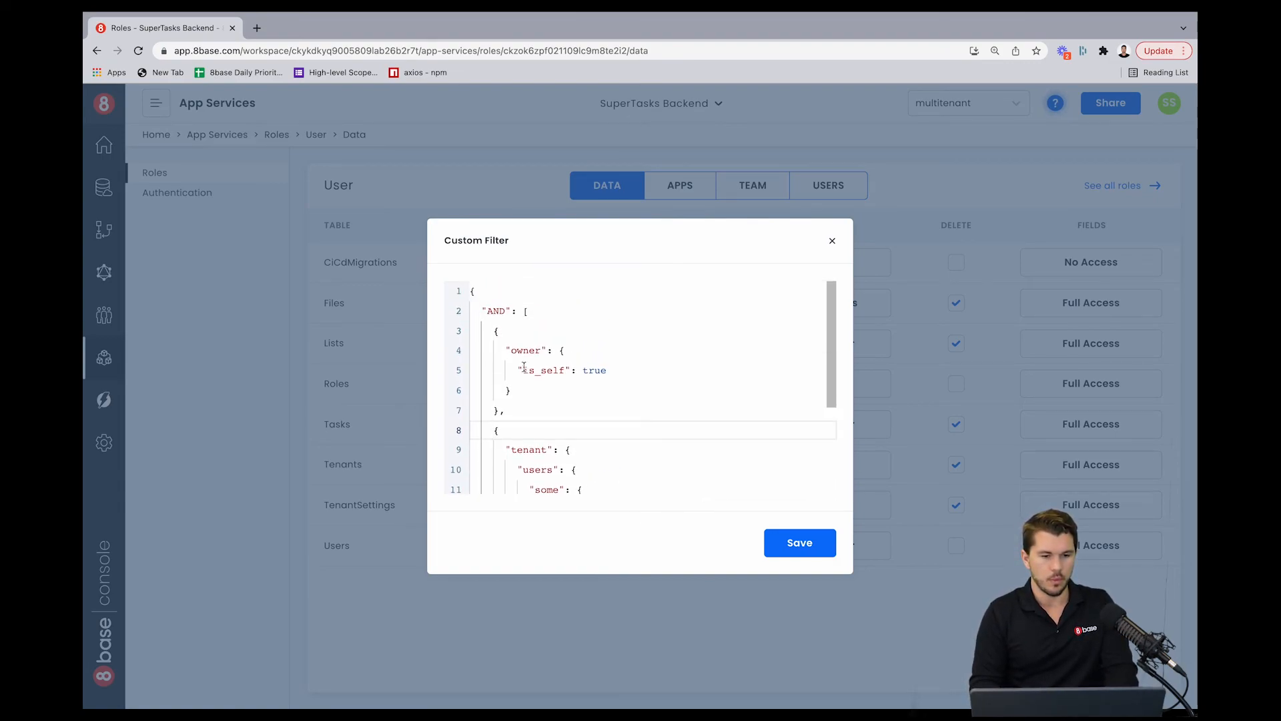
scroll(527, 365, "down", 1)
scroll(527, 365, "up", 1)
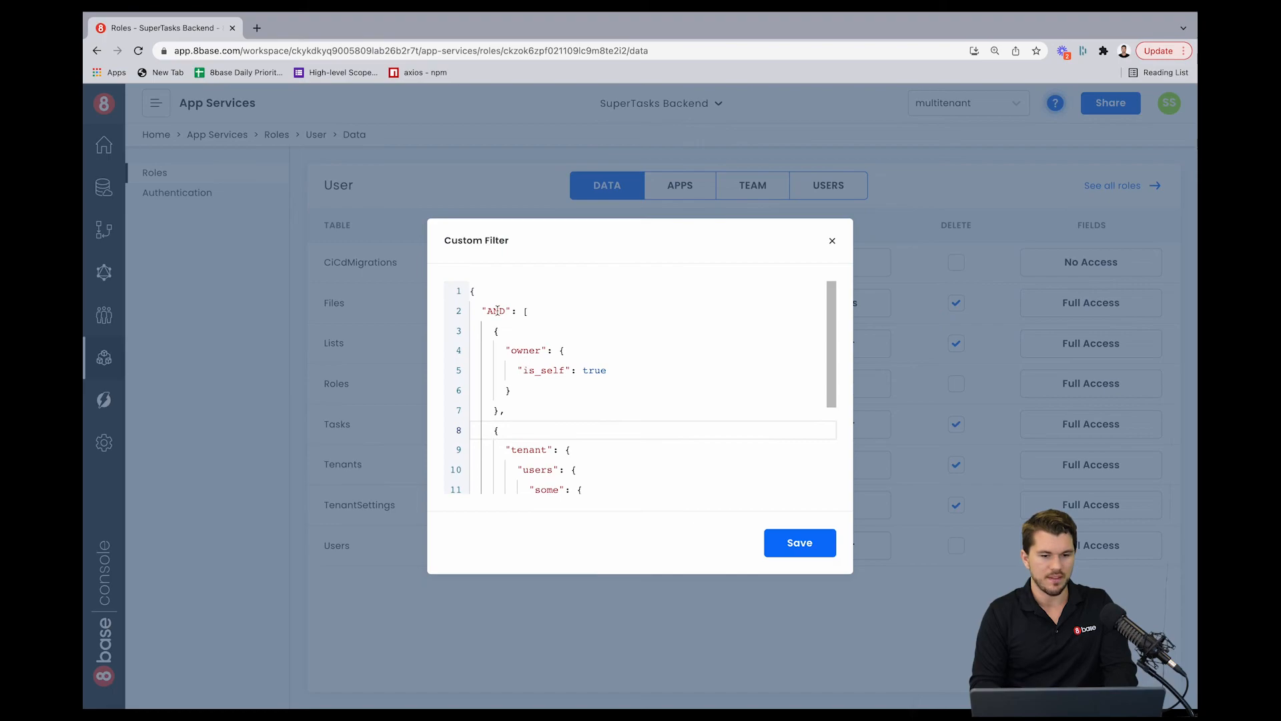
scroll(516, 350, "down", 3)
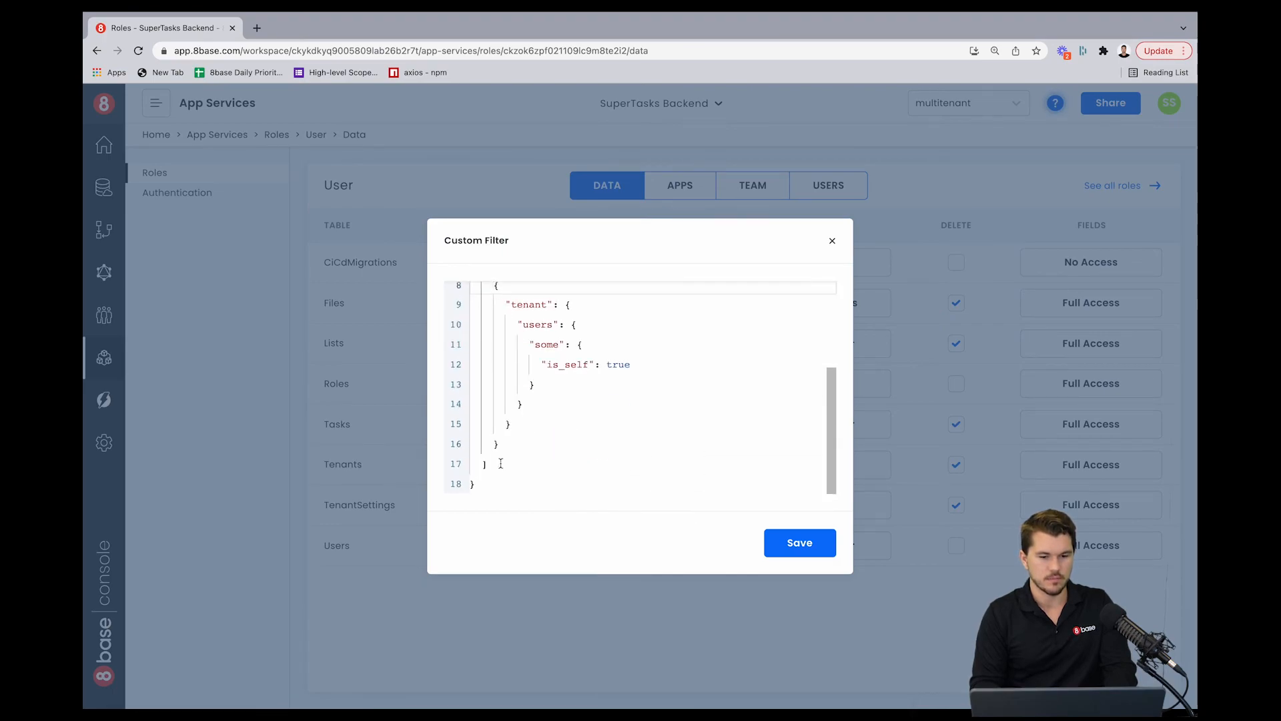
Step: Replace the filter body with an OR array whose first object contains the existing AND filter
left_click_drag(485, 462, 445, 321)
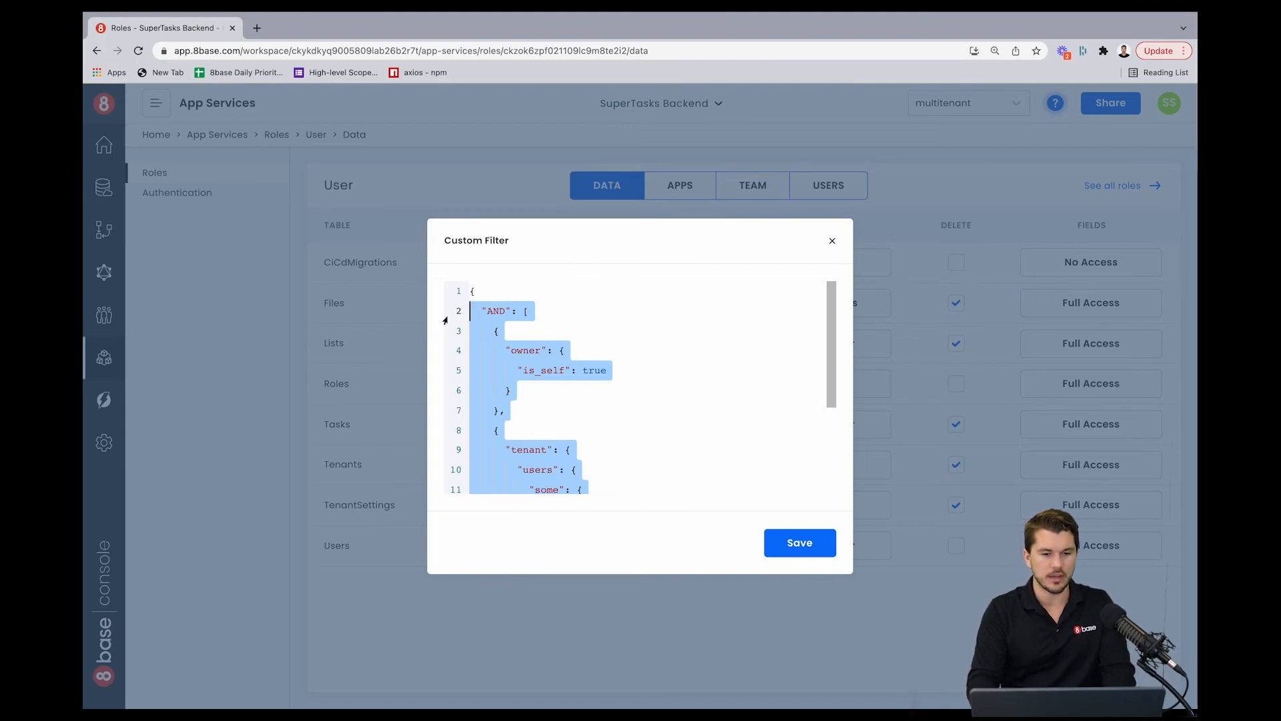
key("BackSpace")
key("BackSpace")
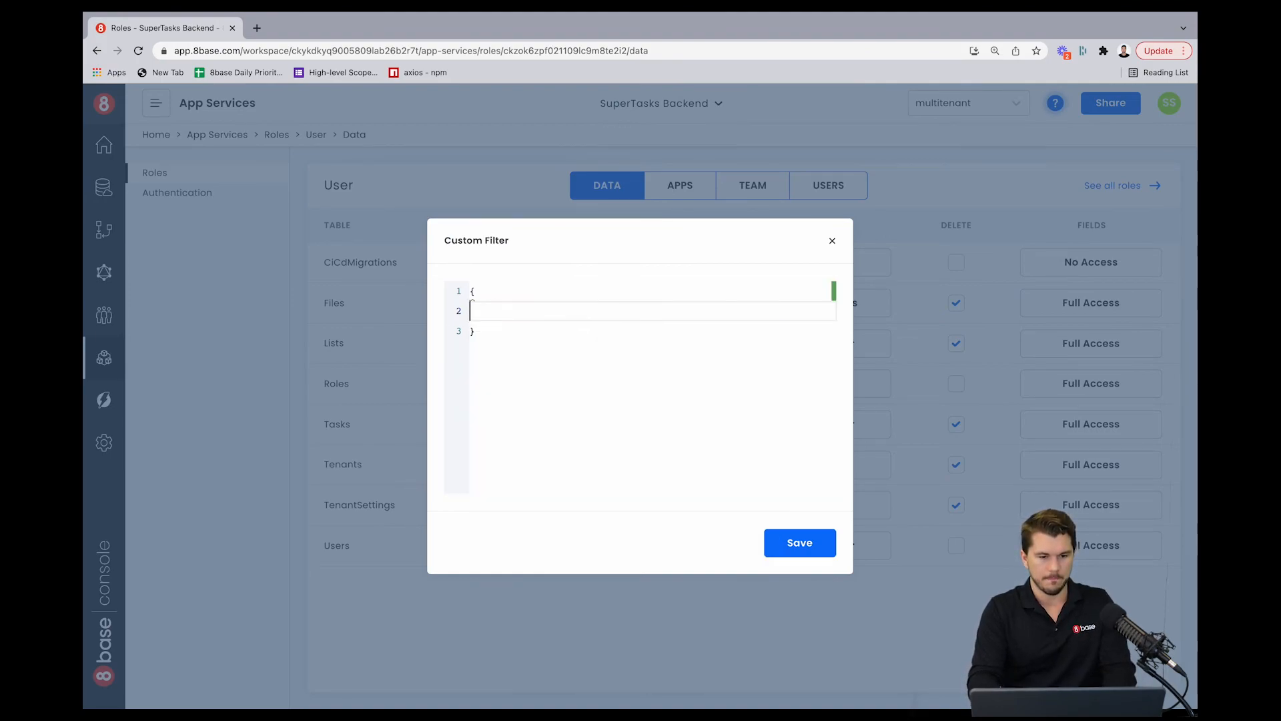
type("or")
key("Return")
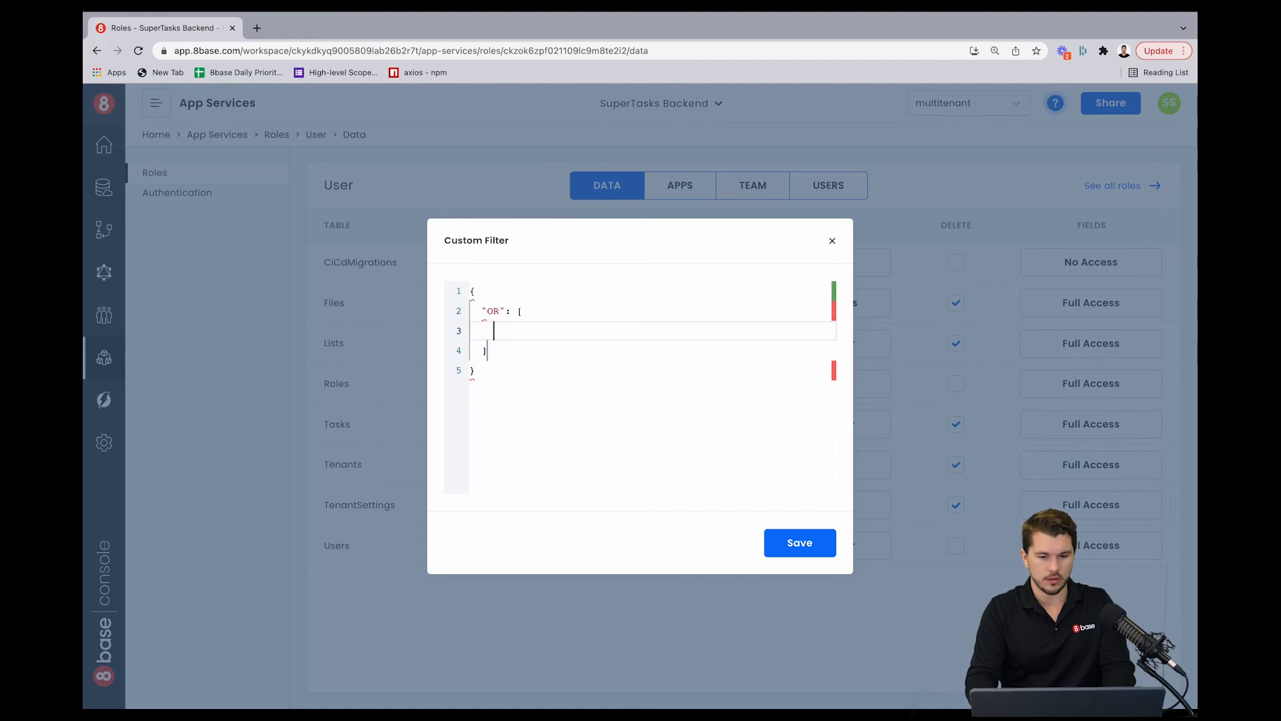
type("{")
key("Return")
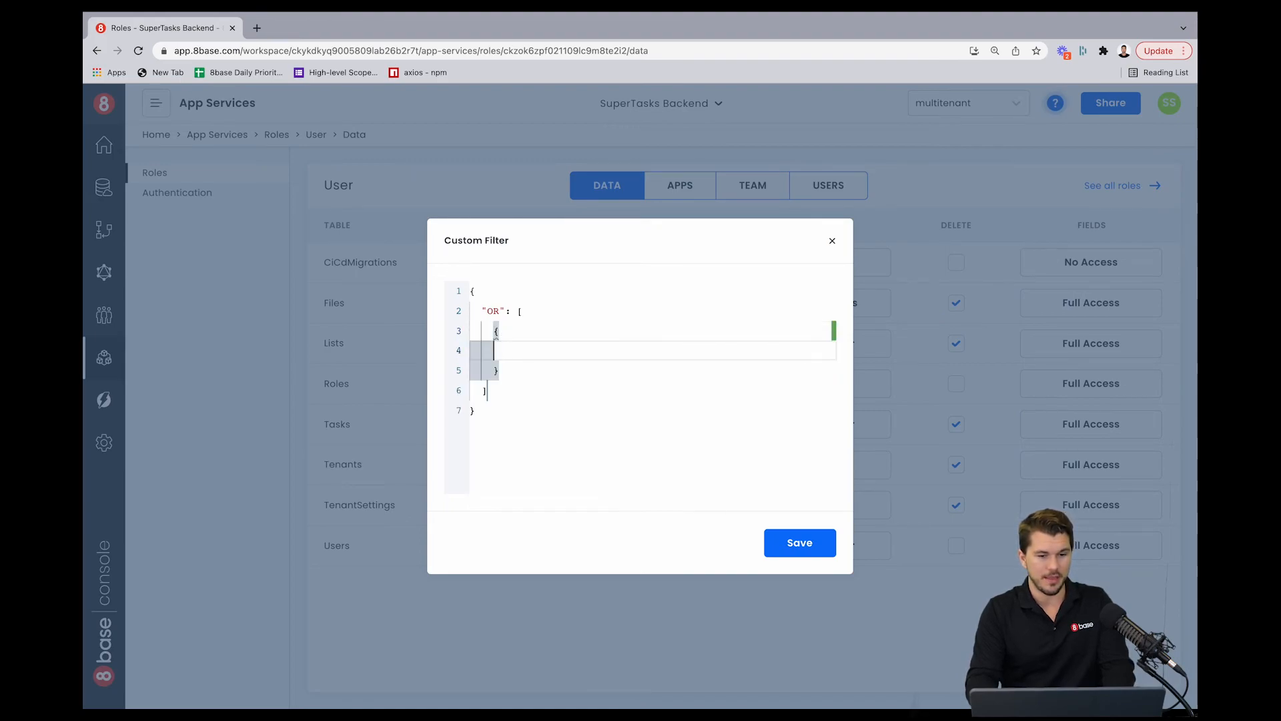
key("super+v")
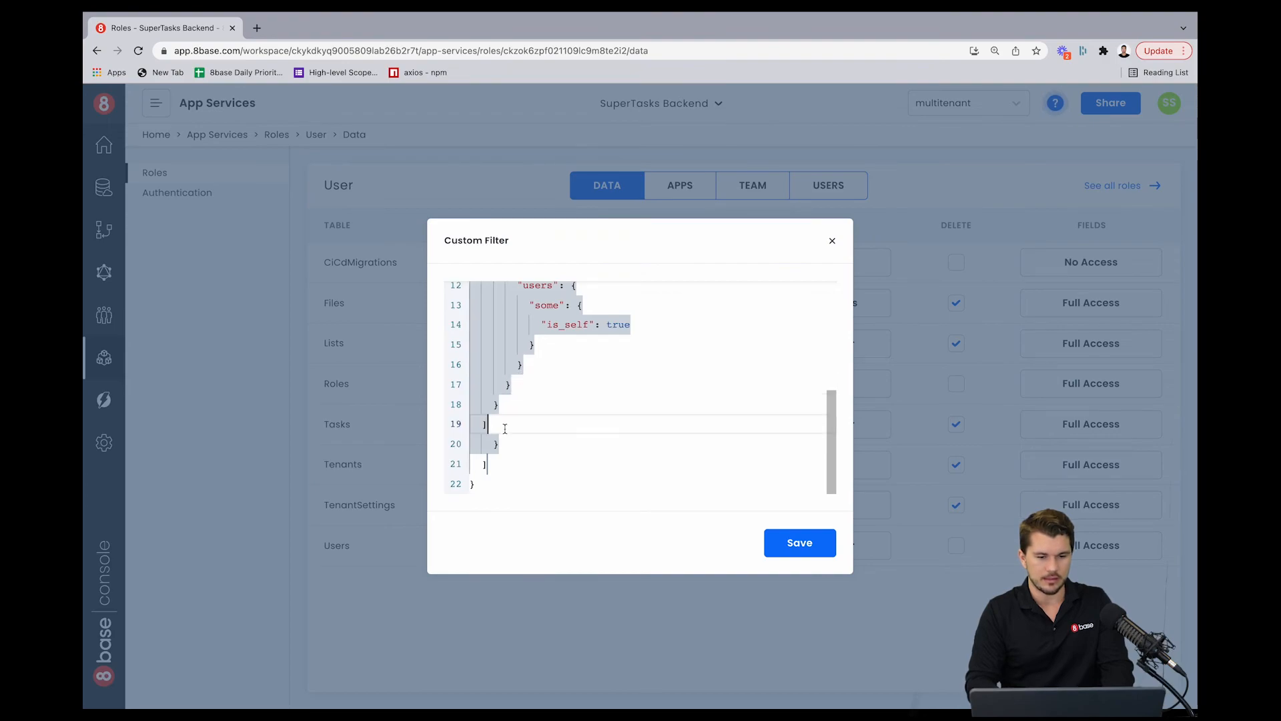
Step: After the first OR object, add a second object containing an empty AND array
left_click_drag(501, 425, 470, 350)
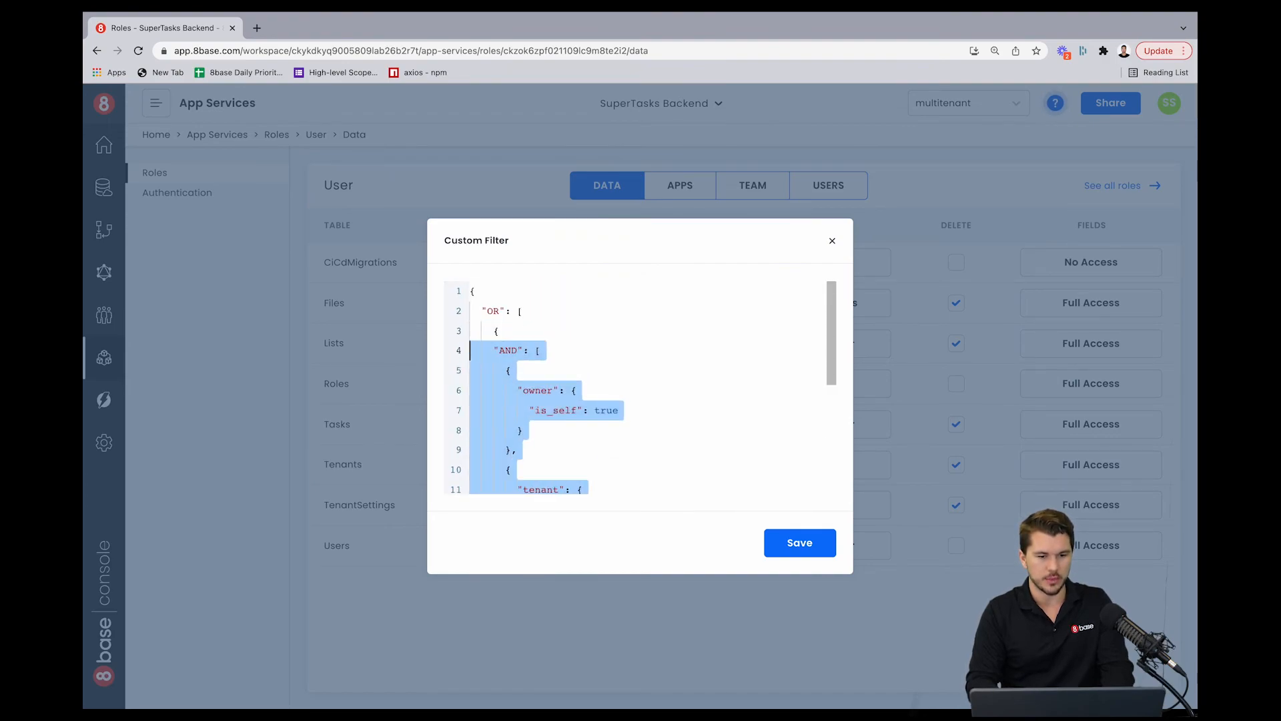
left_click(593, 363)
scroll(593, 363, "down", 1)
scroll(593, 363, "up", 1)
scroll(593, 363, "down", 3)
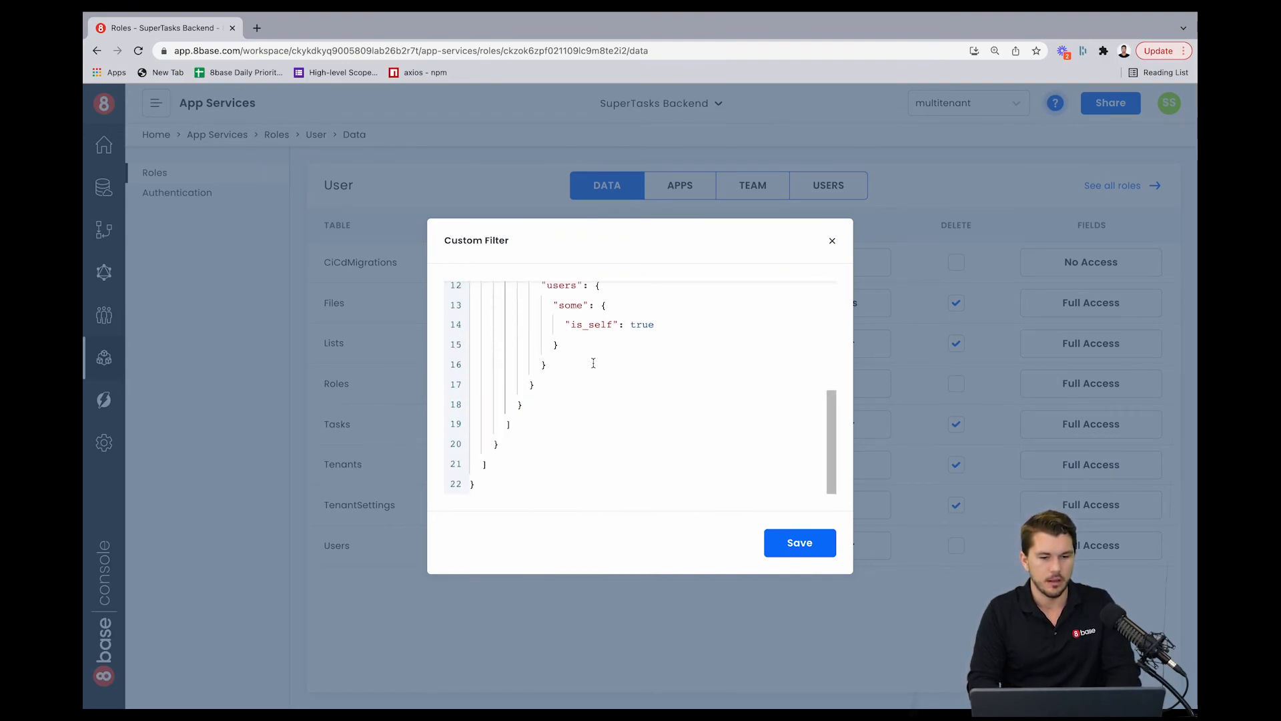
left_click(511, 448)
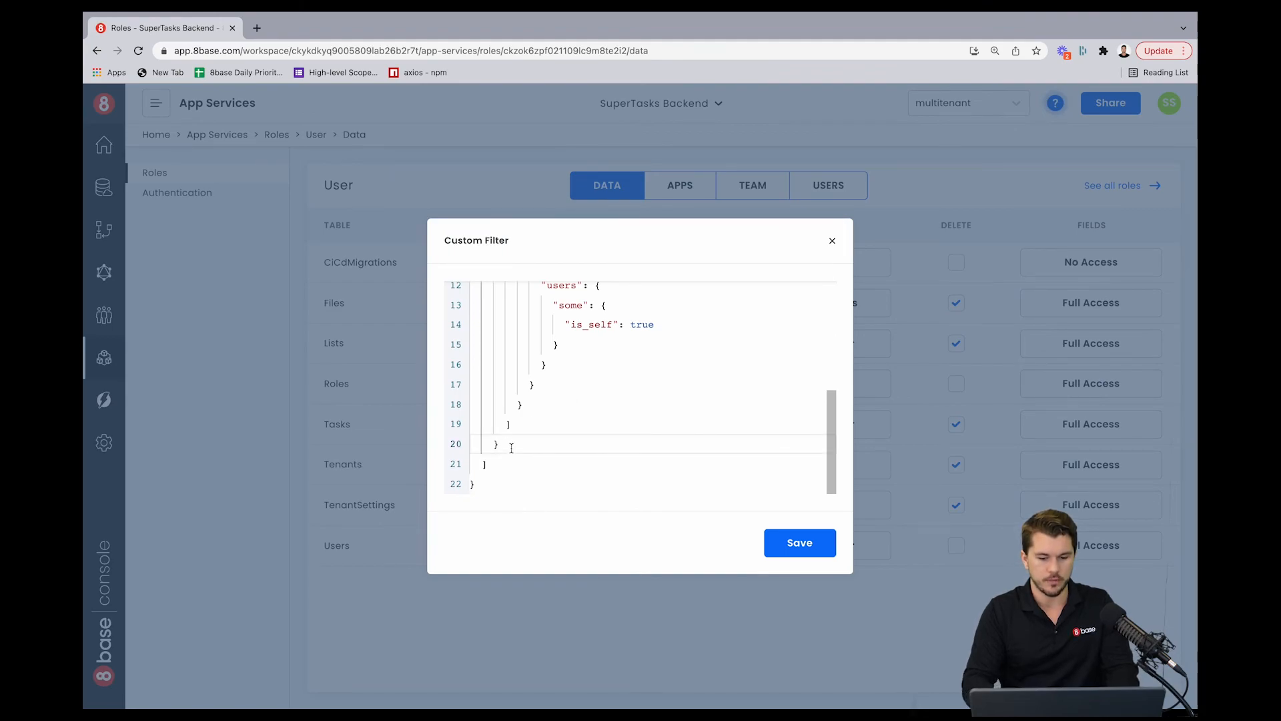
type(",")
key("Return")
type("{")
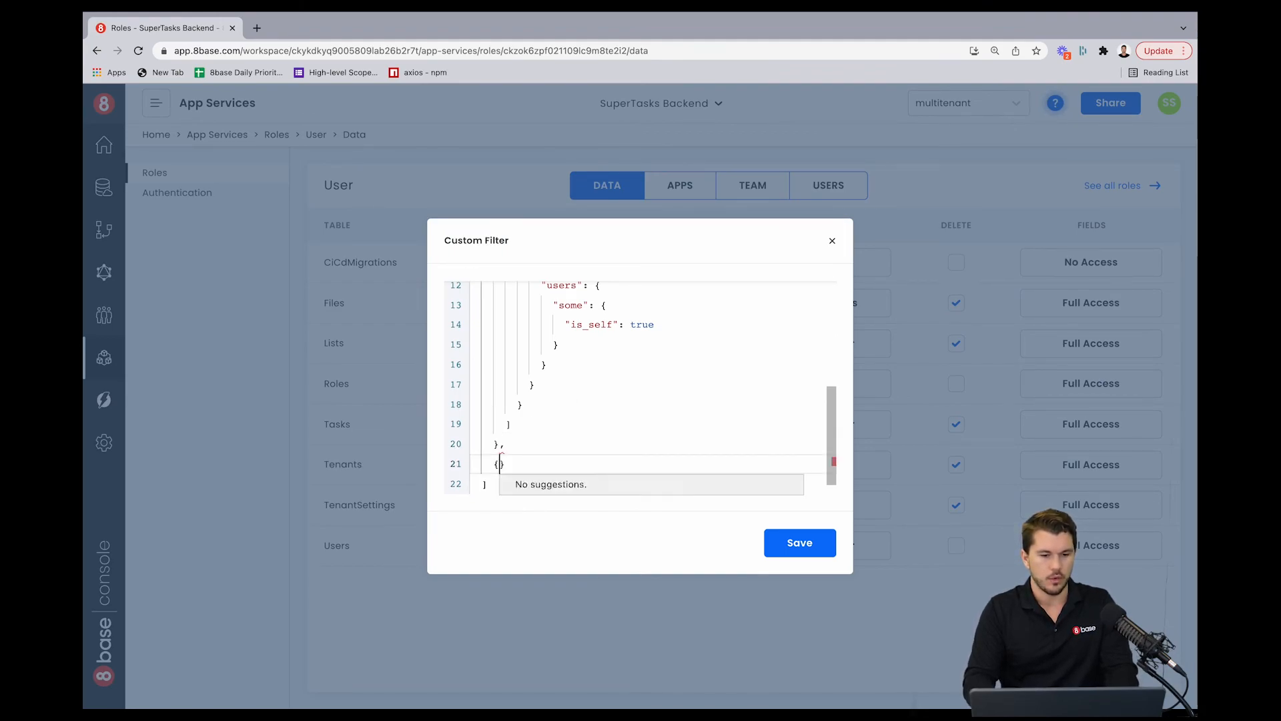
key("Return")
type("an")
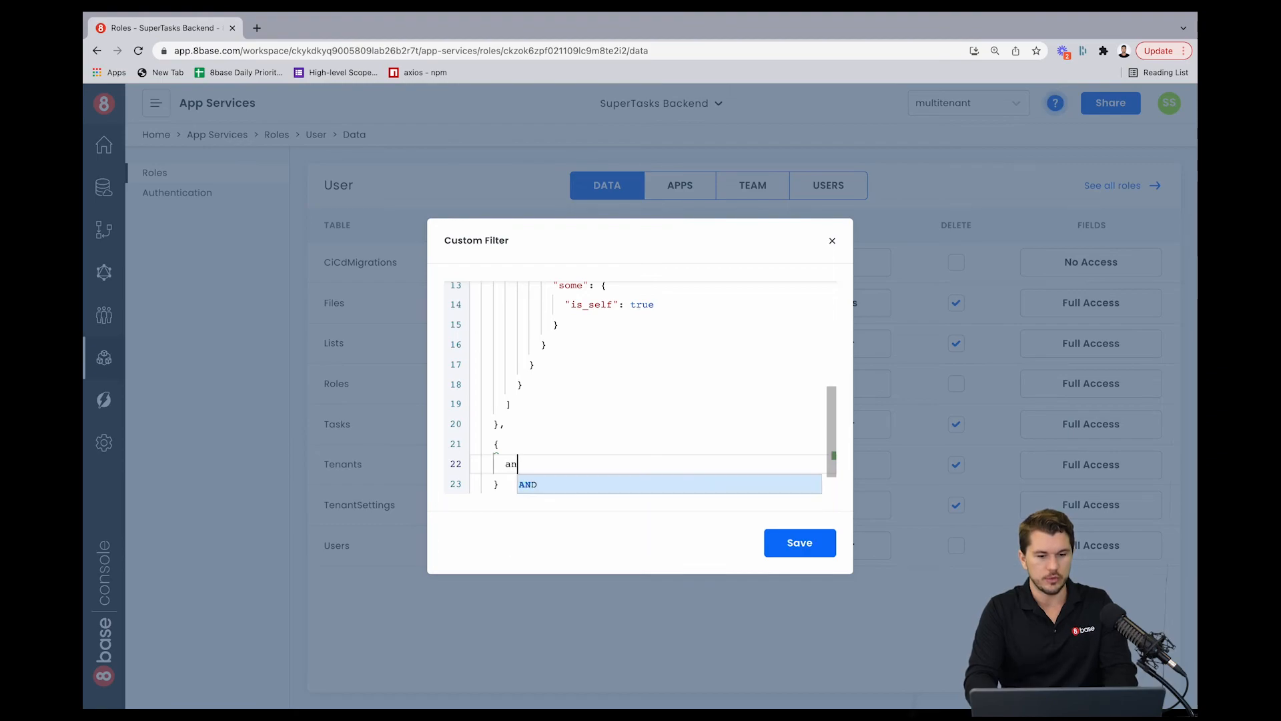
key("Return")
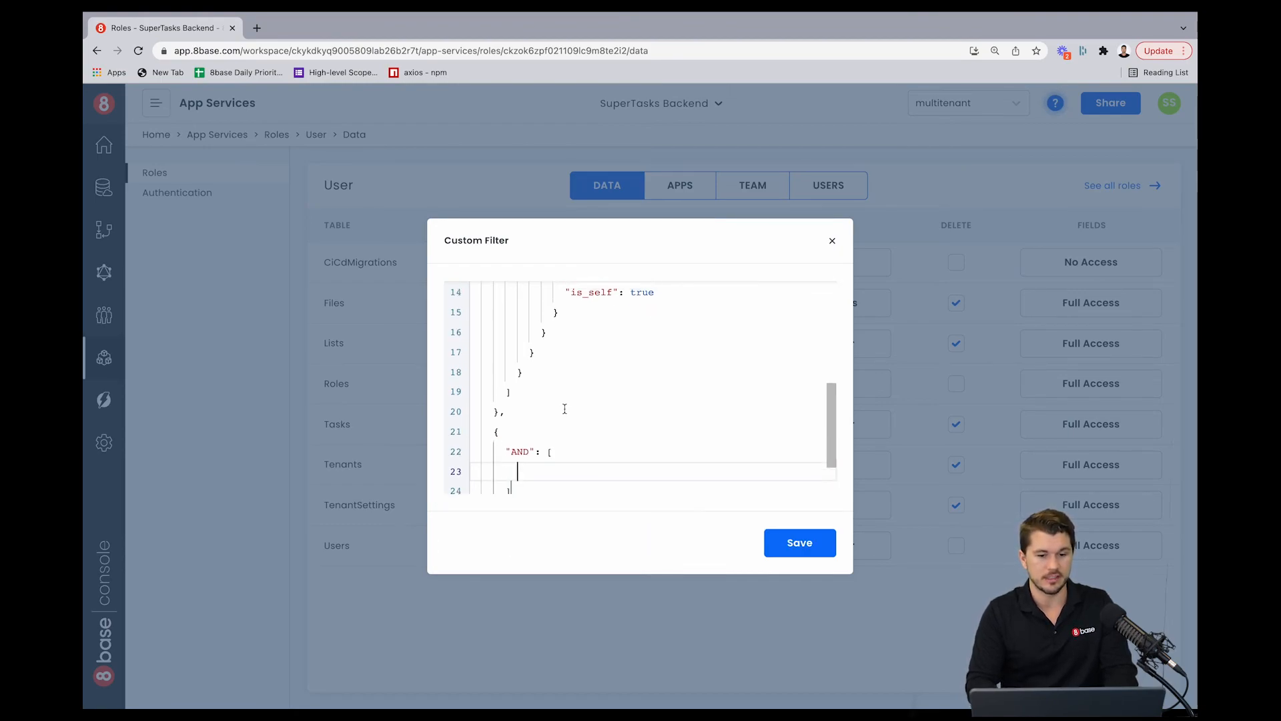
Step: Copy the tenant users is_self condition from the first OR object into the empty AND array
scroll(564, 409, "up", 5)
scroll(564, 409, "down", 3)
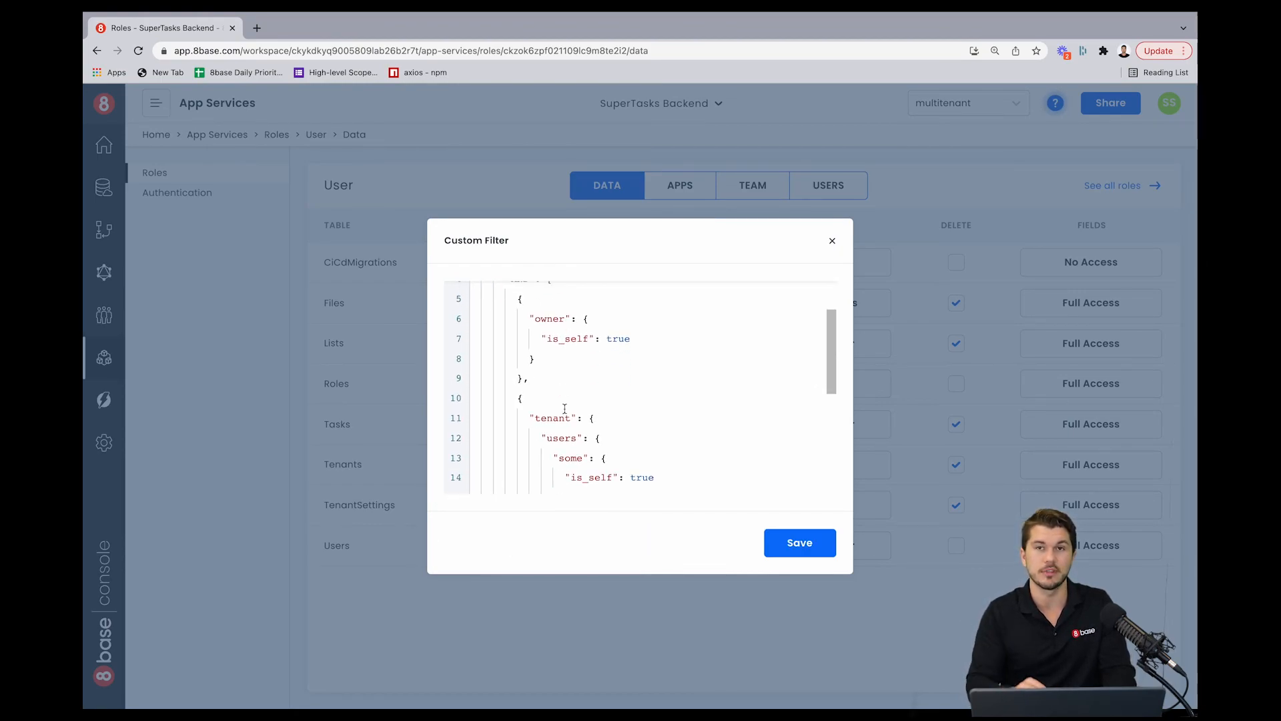
scroll(564, 409, "up", 3)
scroll(564, 409, "down", 5)
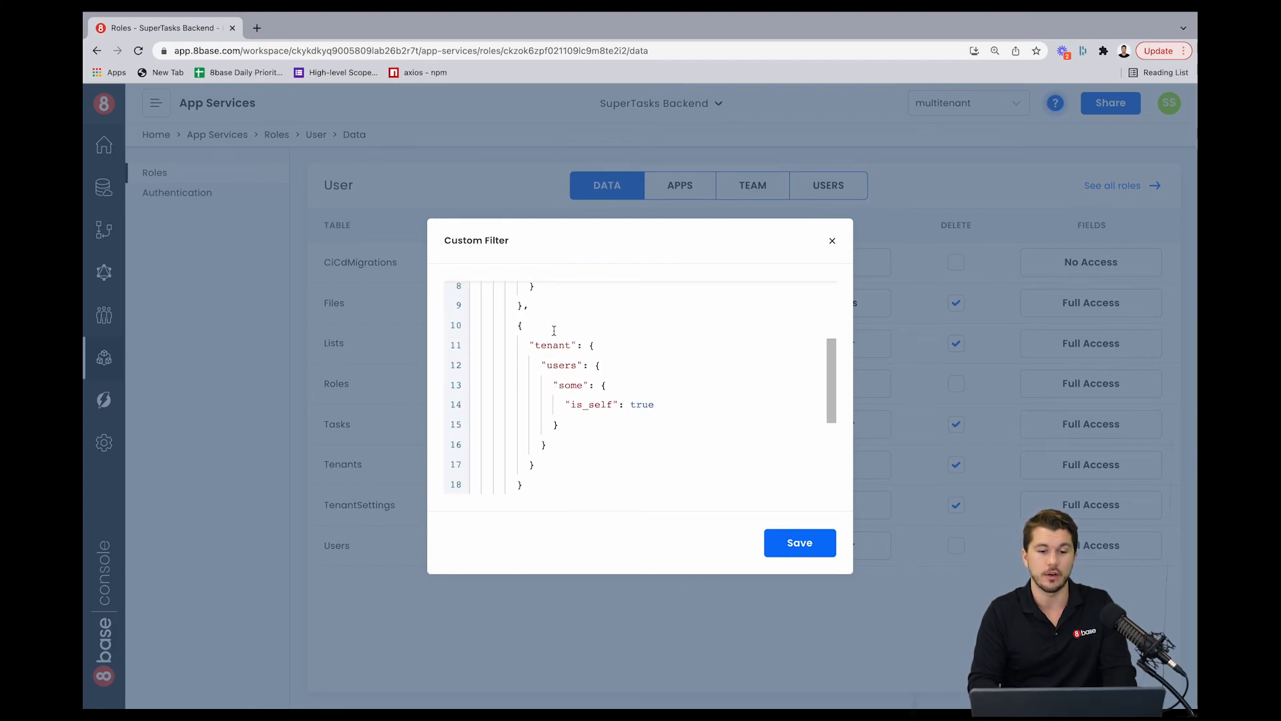
scroll(564, 408, "down", 5)
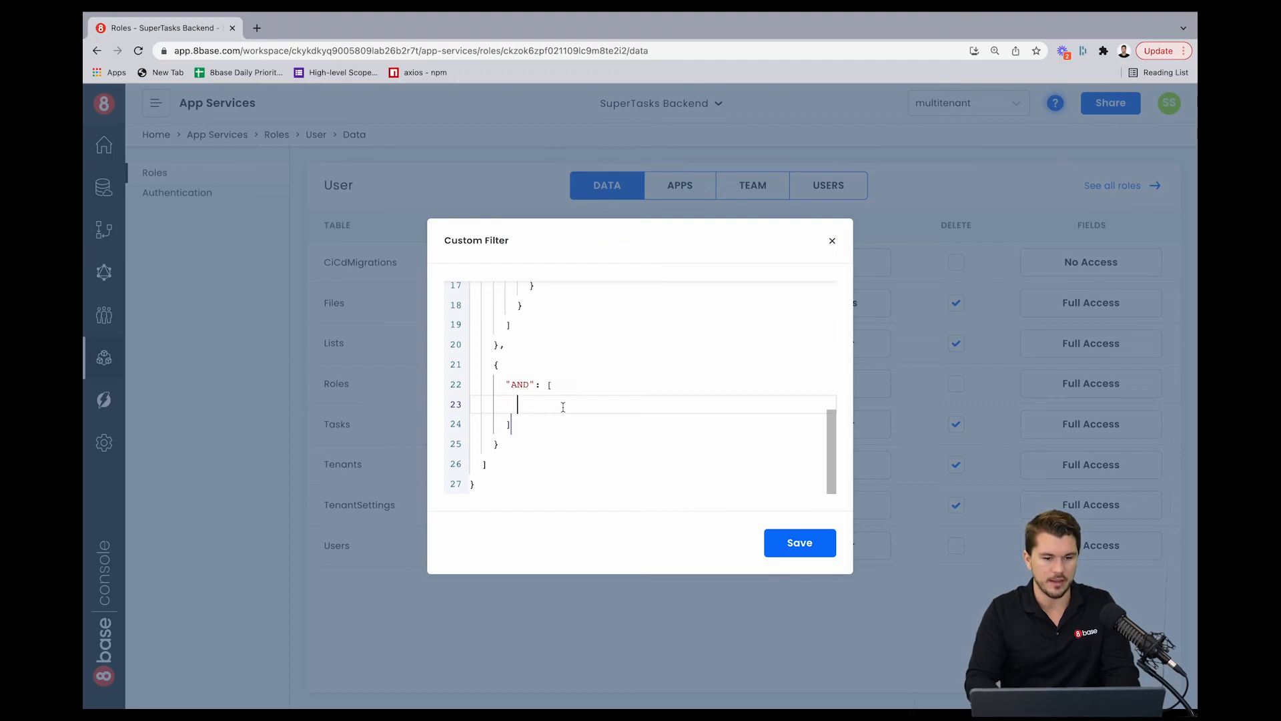
scroll(563, 407, "up", 5)
scroll(563, 407, "down", 2)
left_click(521, 338, "shift")
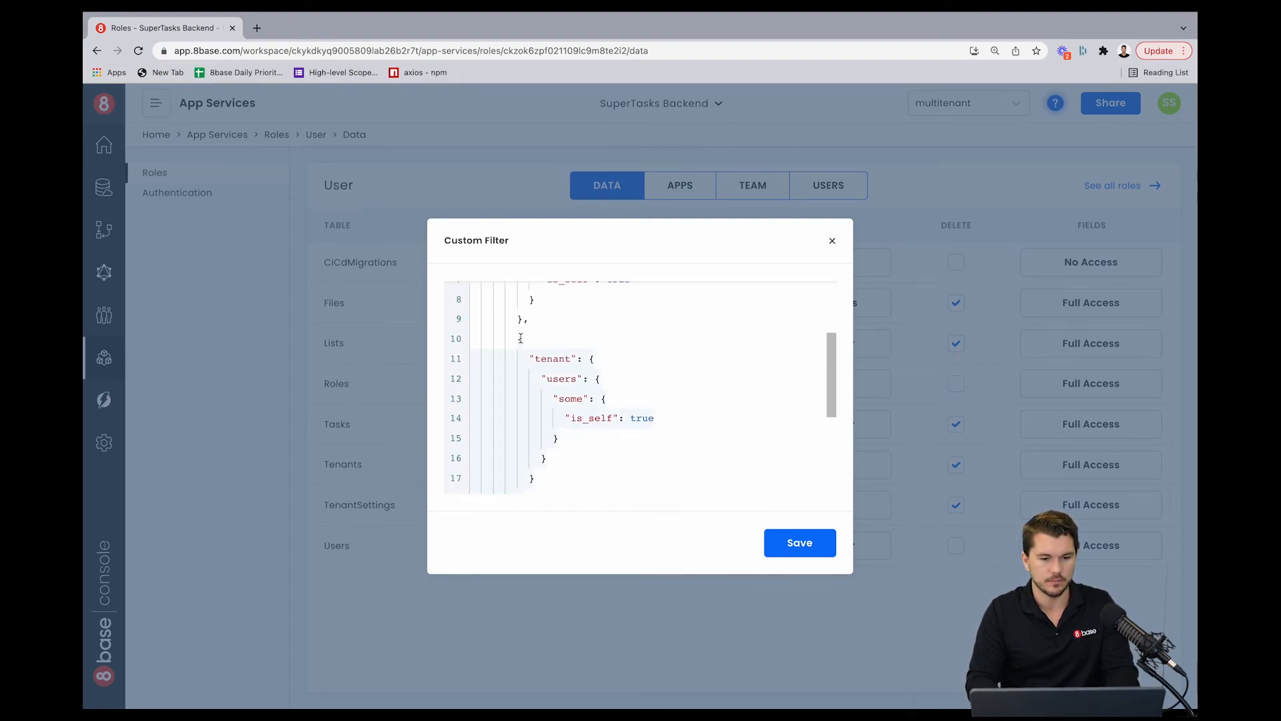
scroll(520, 374, "down", 1)
left_click(524, 453)
left_click(466, 305, "shift")
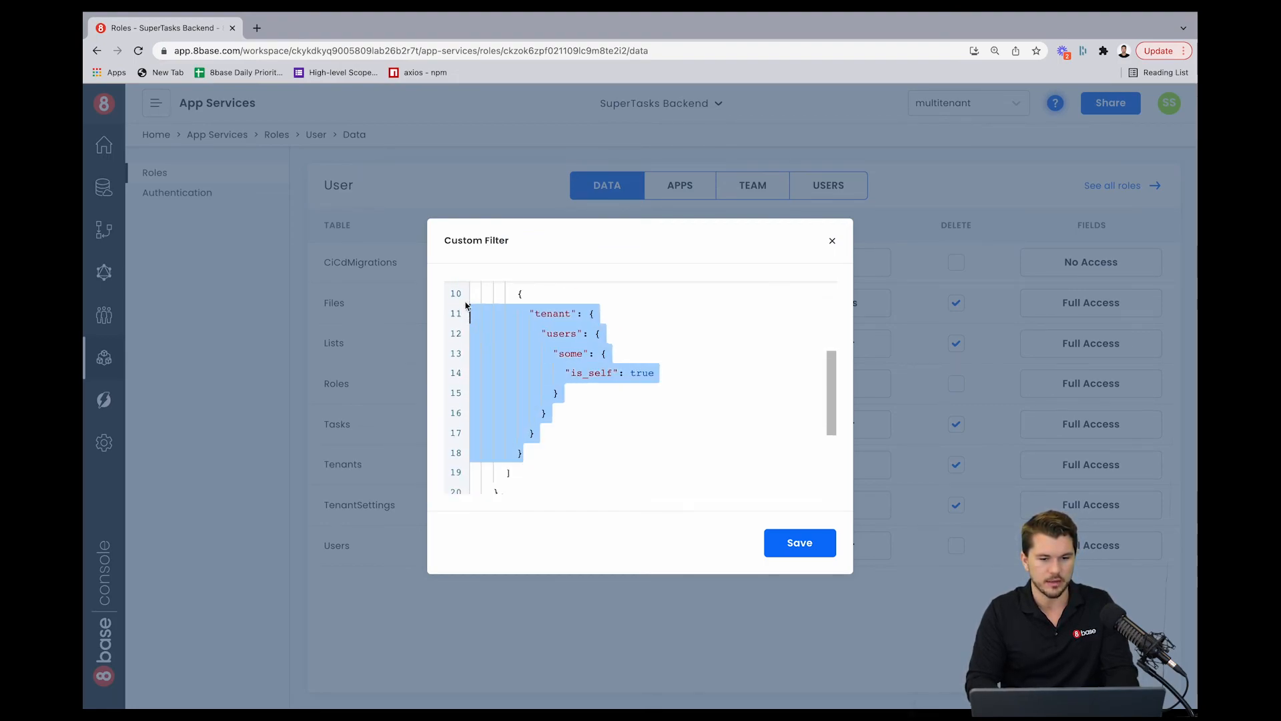
scroll(517, 393, "down", 3)
left_click(516, 401)
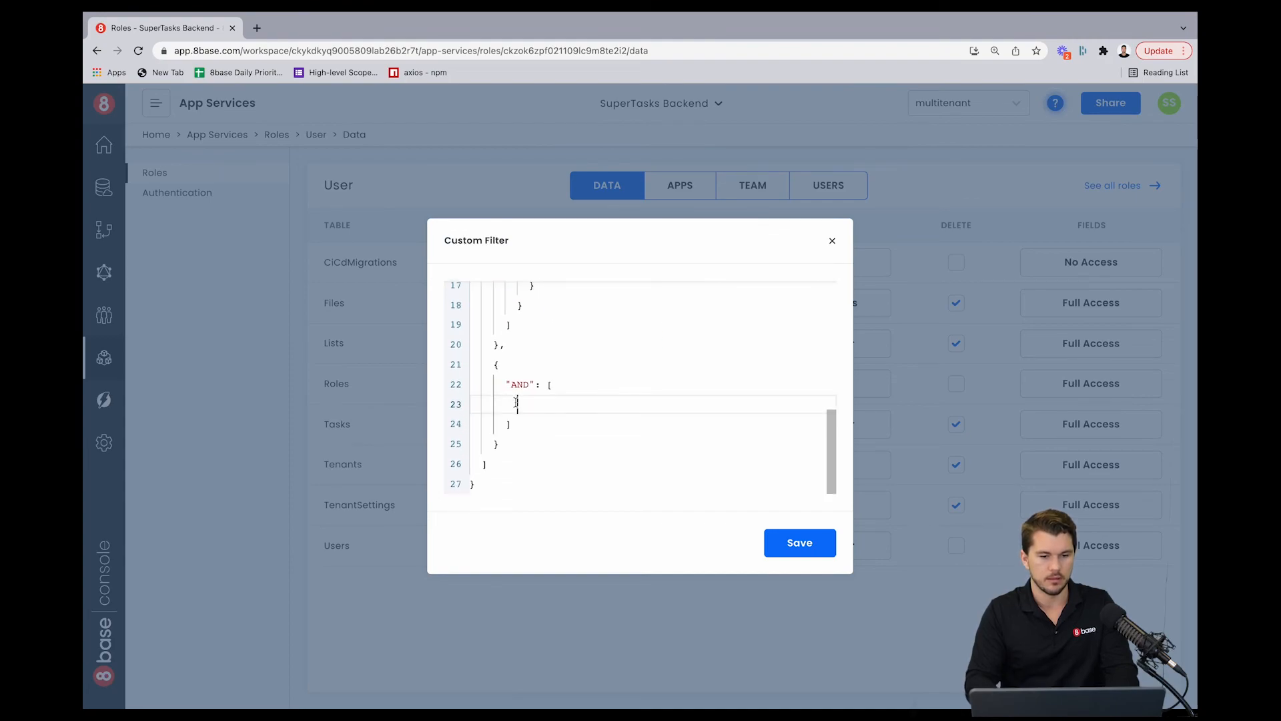
type("{   \"tenant\": {     \"users\": {       \"some\": {         \"is_self\": true       }     }   } }")
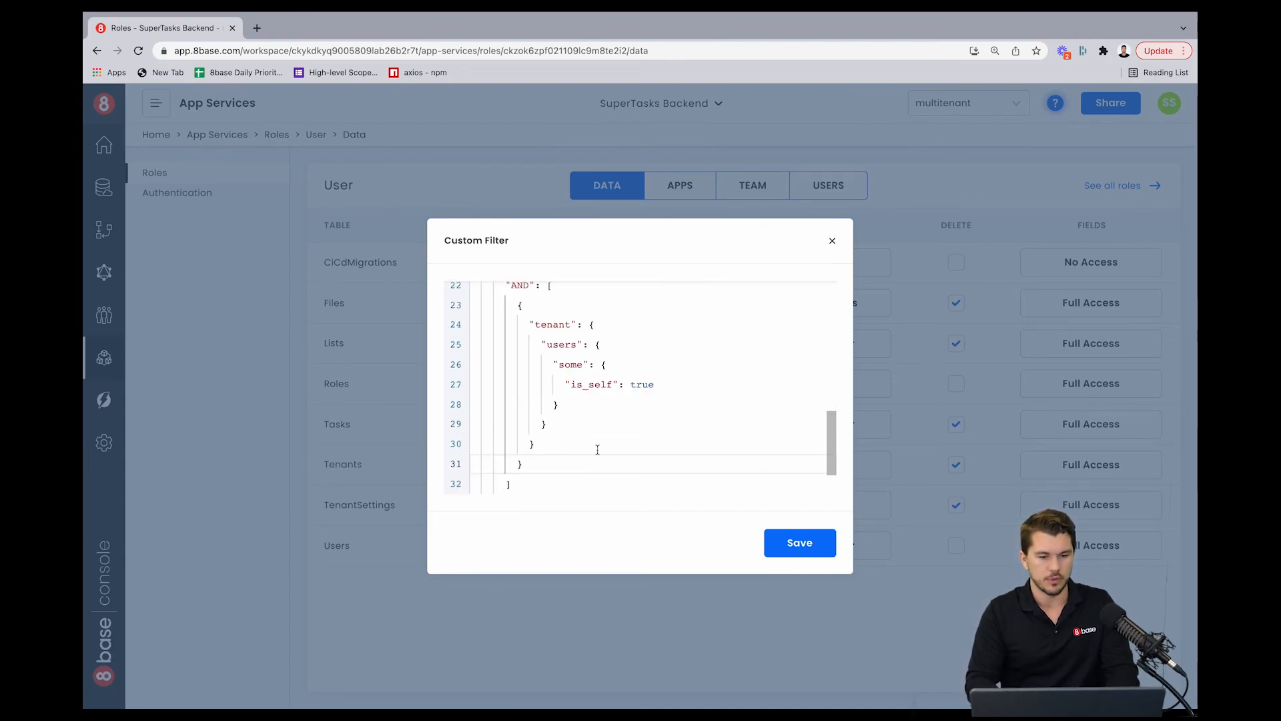
Step: Add a second AND condition requiring tenant tenantSettings nonOwnersCanUpdateLists to equal true
type(",")
key("Return")
type("{")
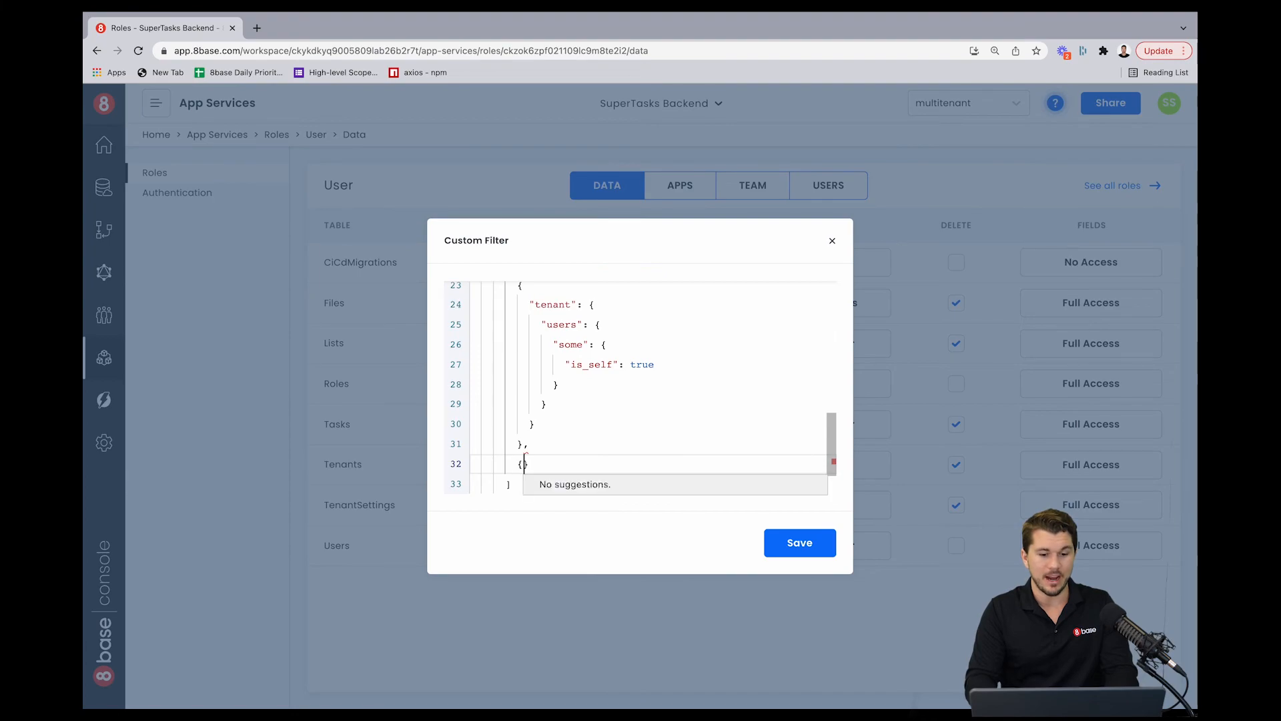
key("Return")
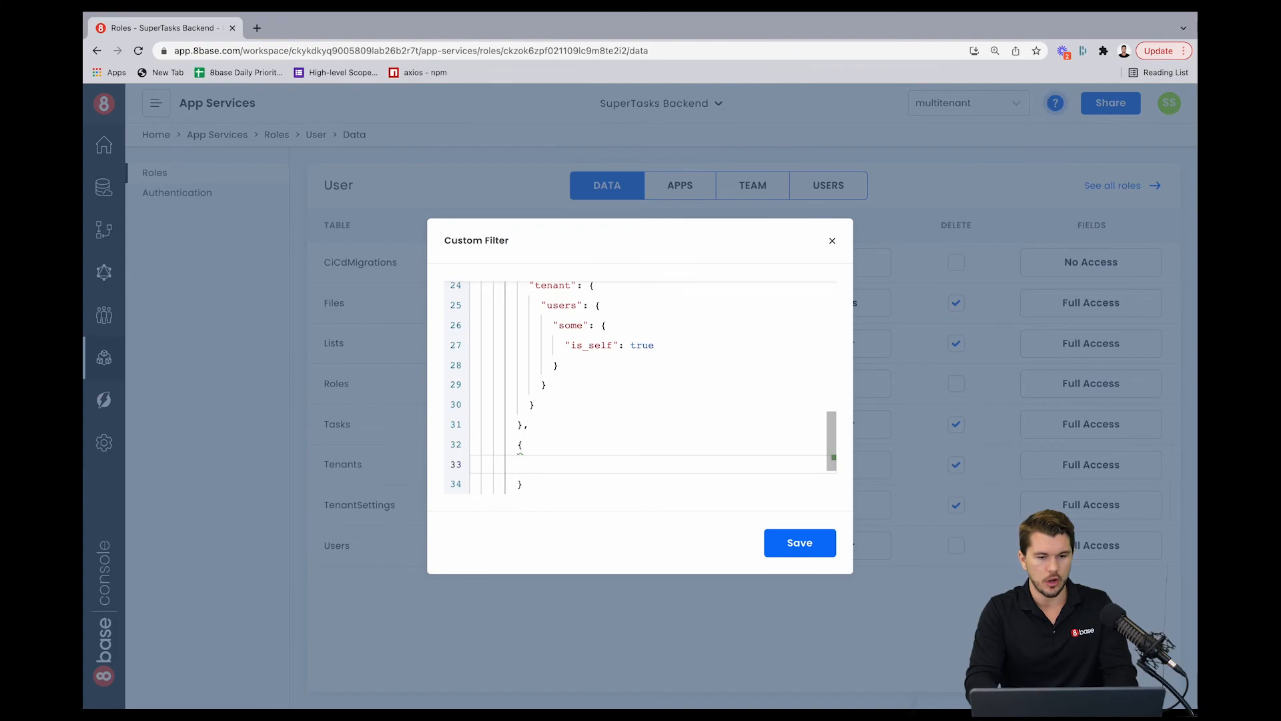
type("t")
key("Down")
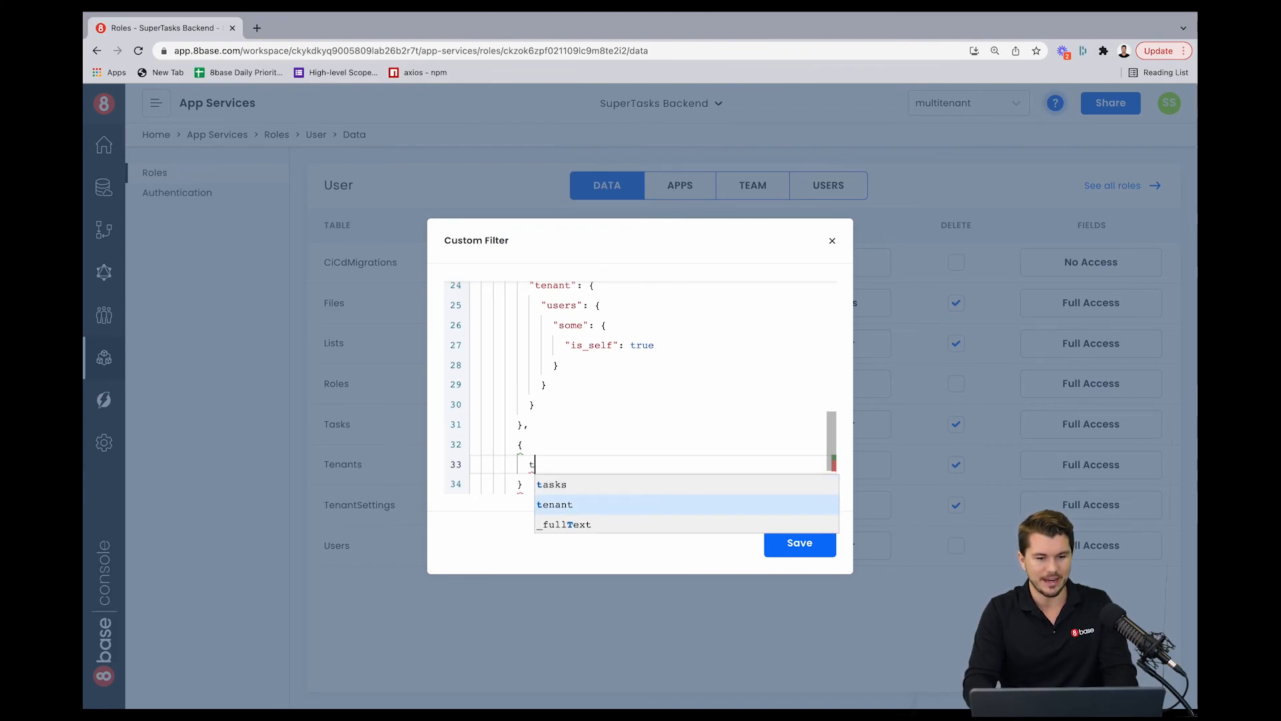
key("Return")
type("ten")
key("Return")
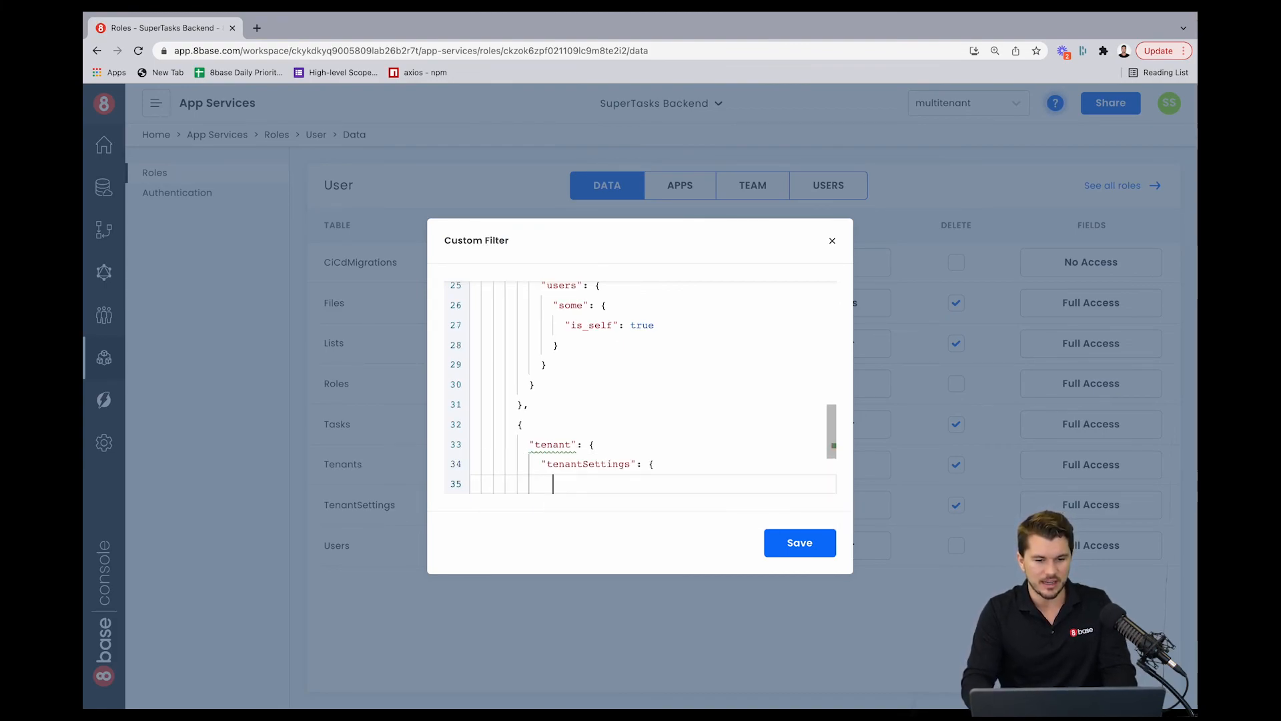
type("u")
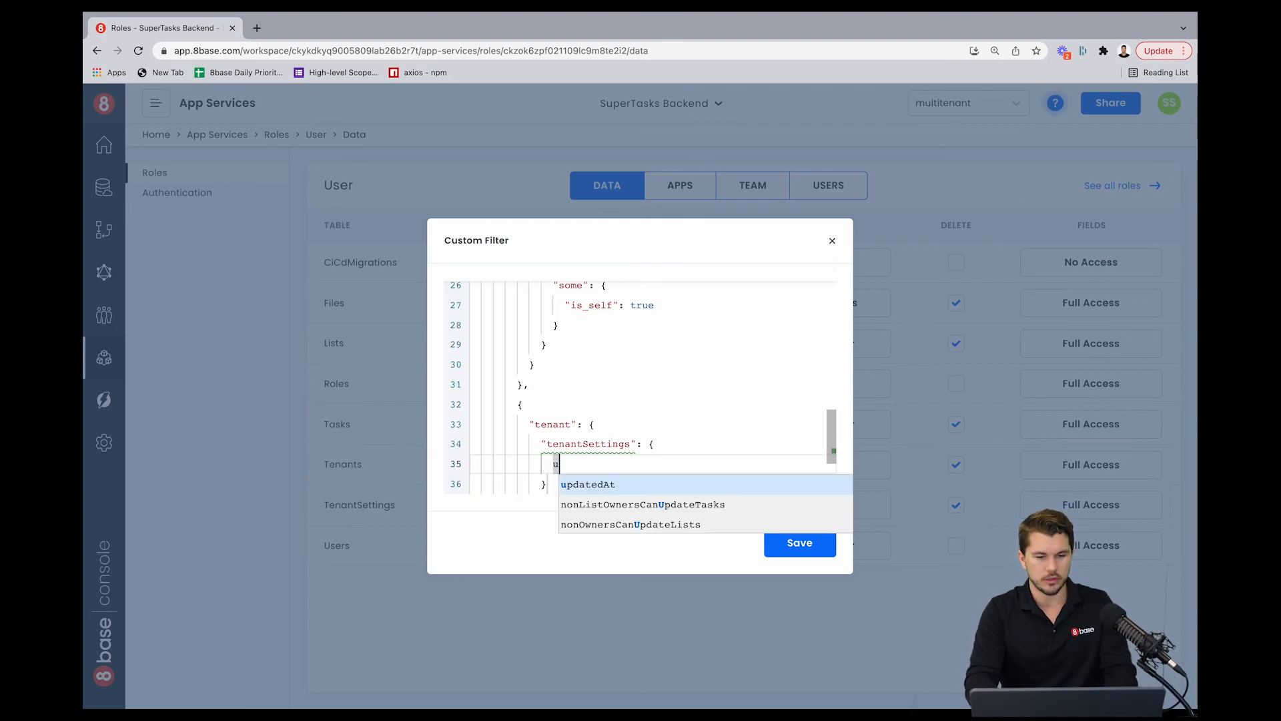
key("Down")
key("Down")
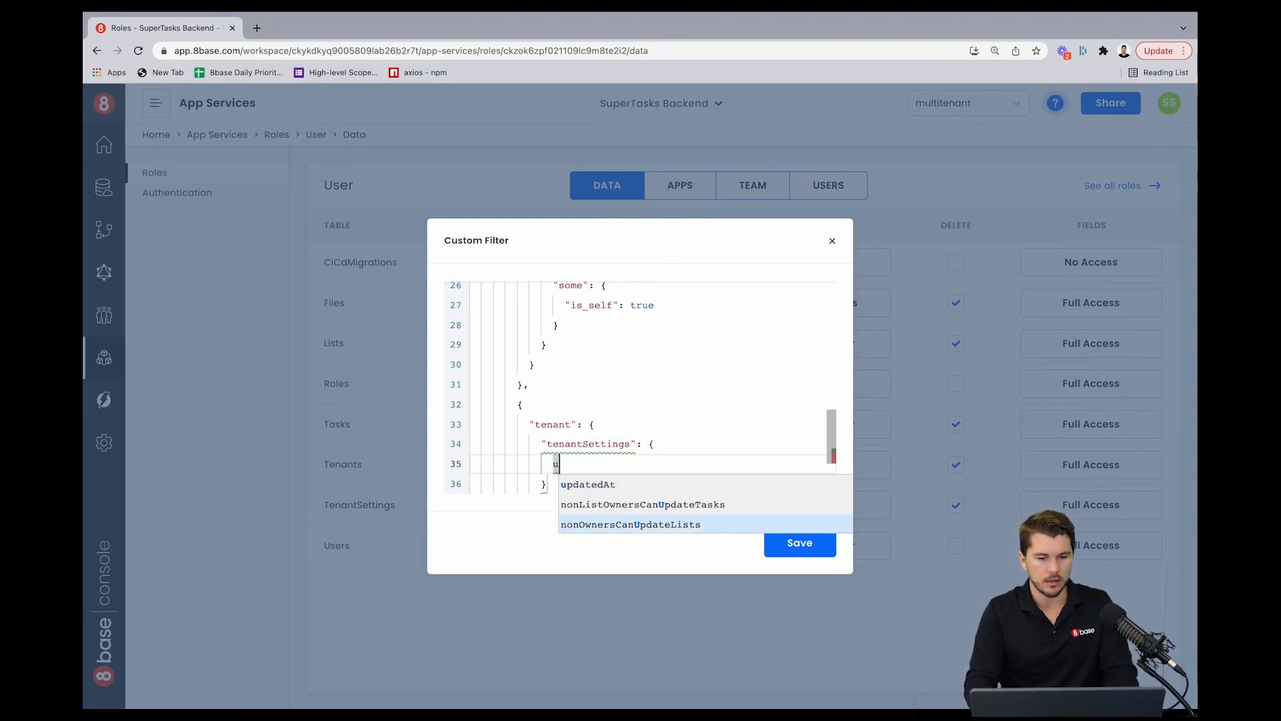
key("Return")
key("Return")
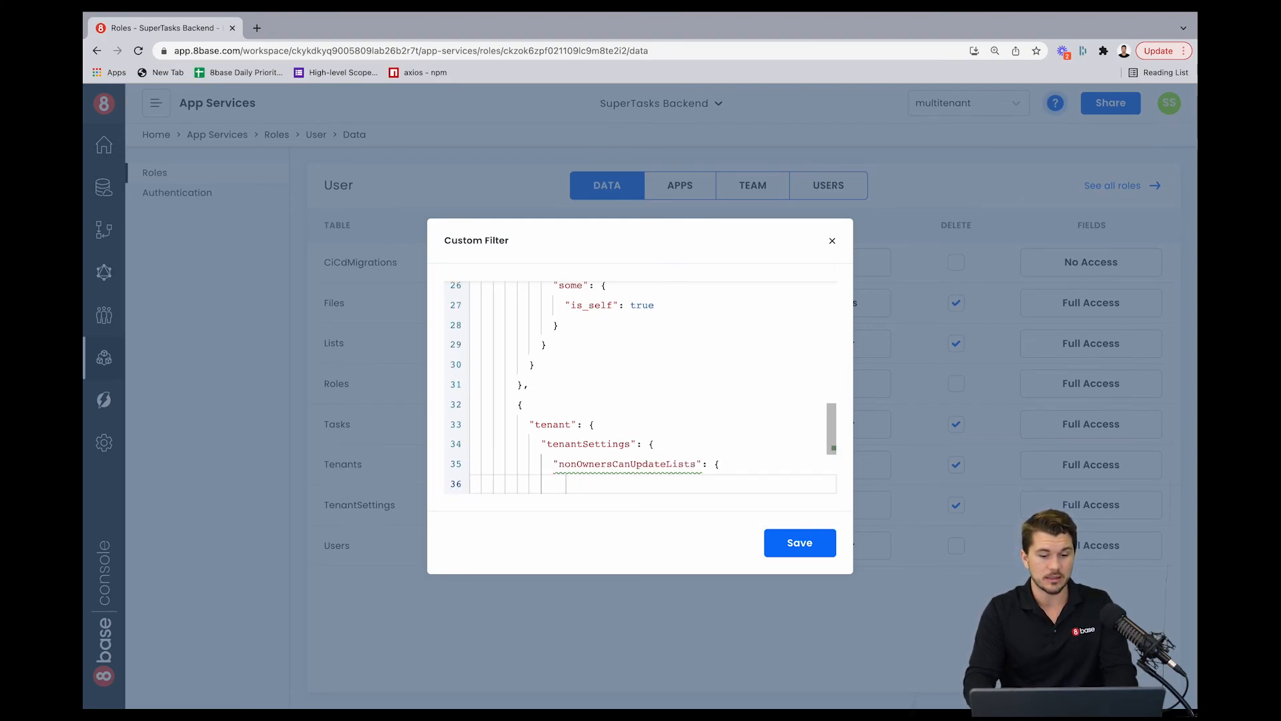
type("\"")
key("Return")
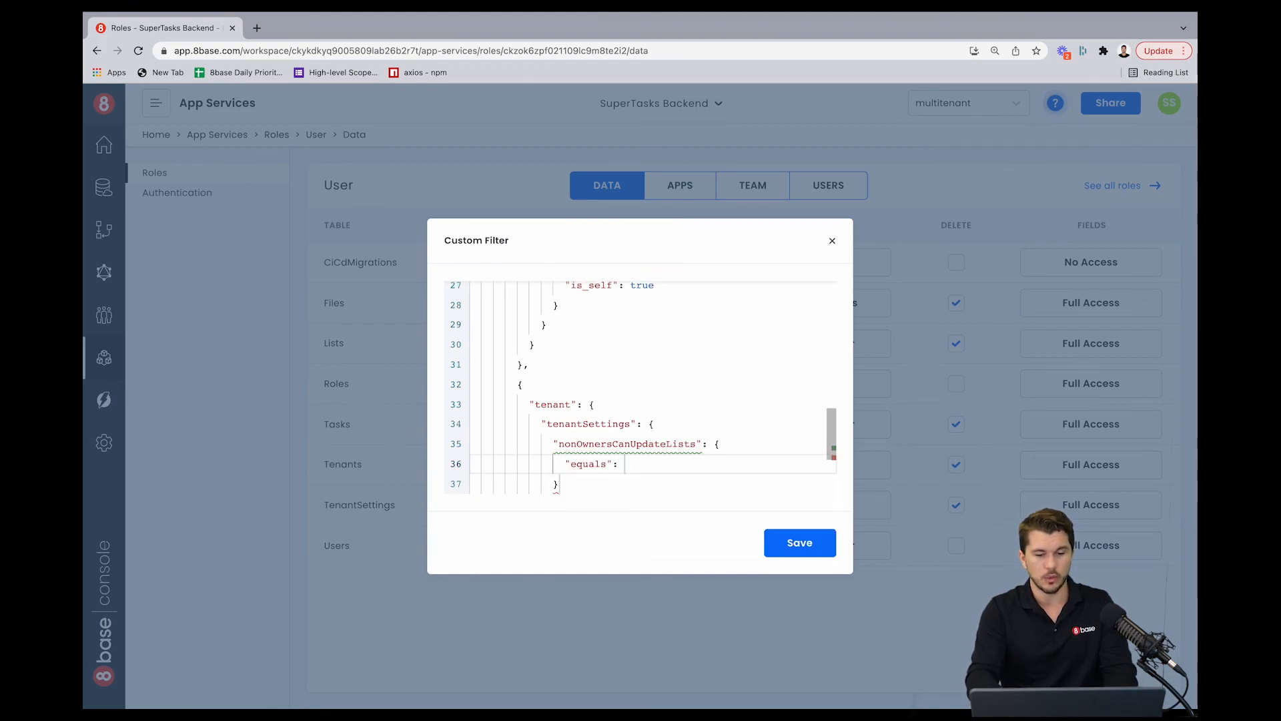
type("true")
Step: Review the completed Lists update filter and save it
left_click(639, 363)
scroll(639, 364, "down", 3)
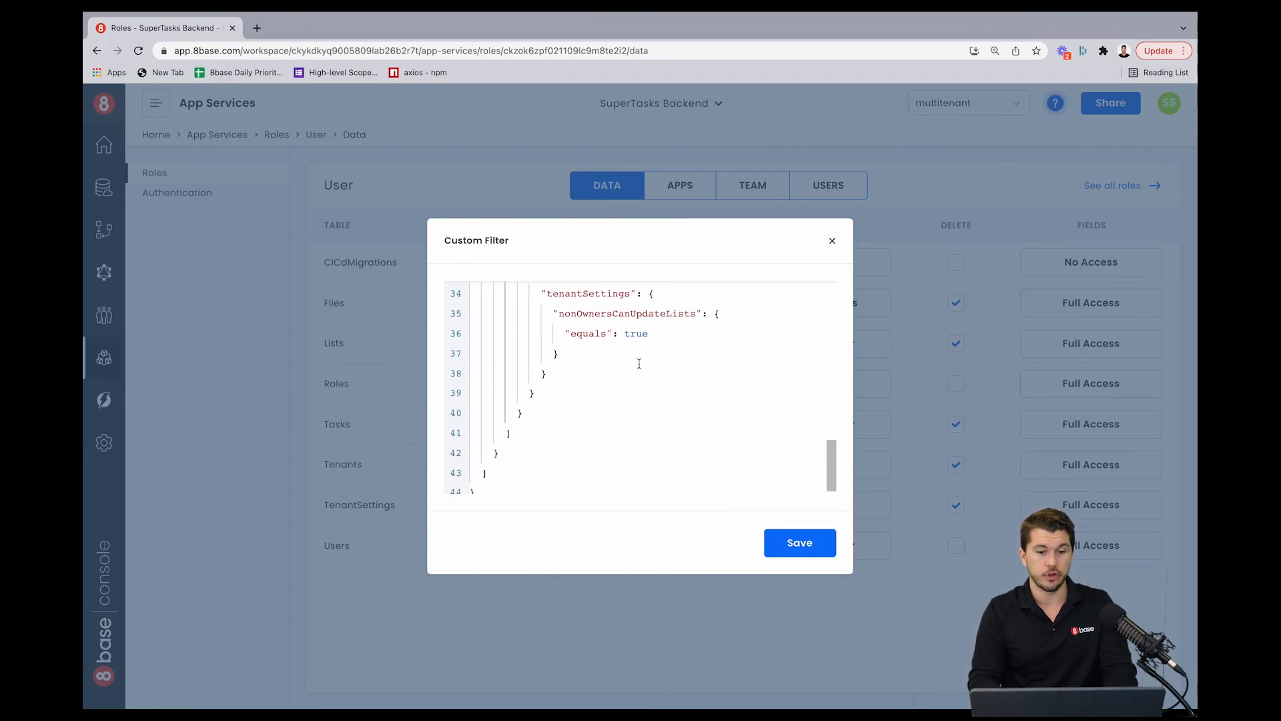
scroll(639, 364, "up", 2)
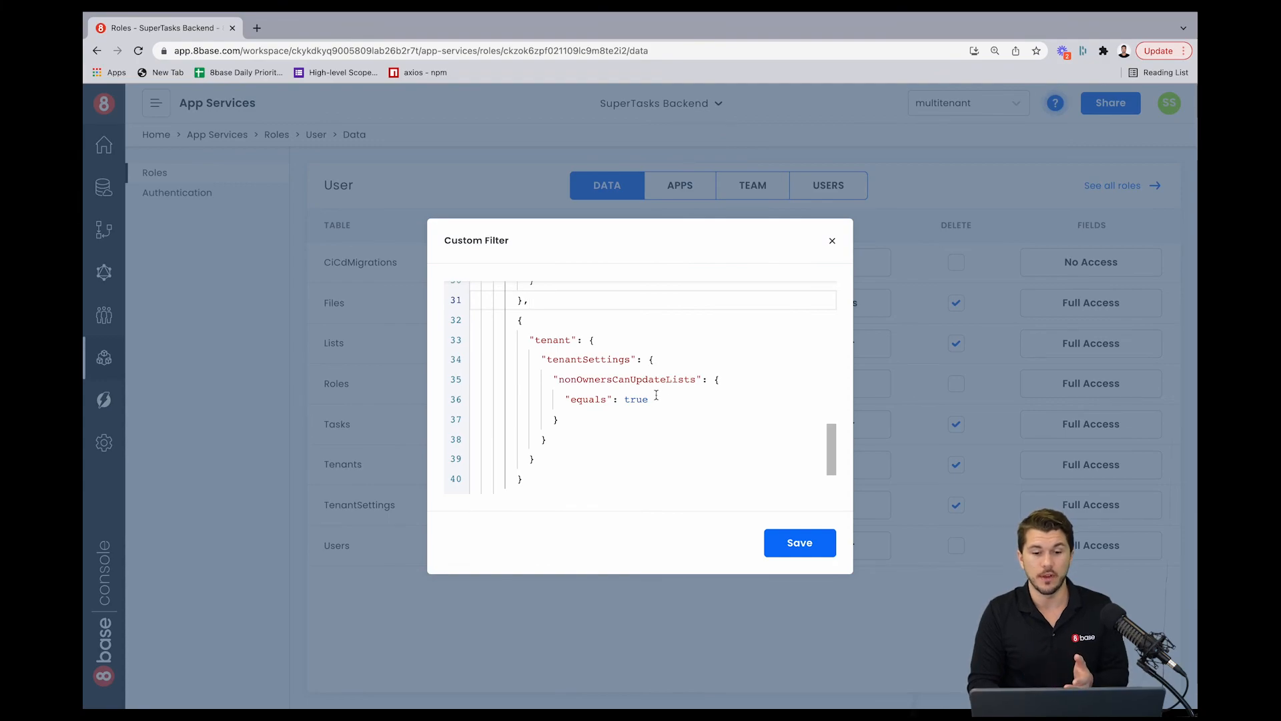
left_click(641, 431)
key("super+a")
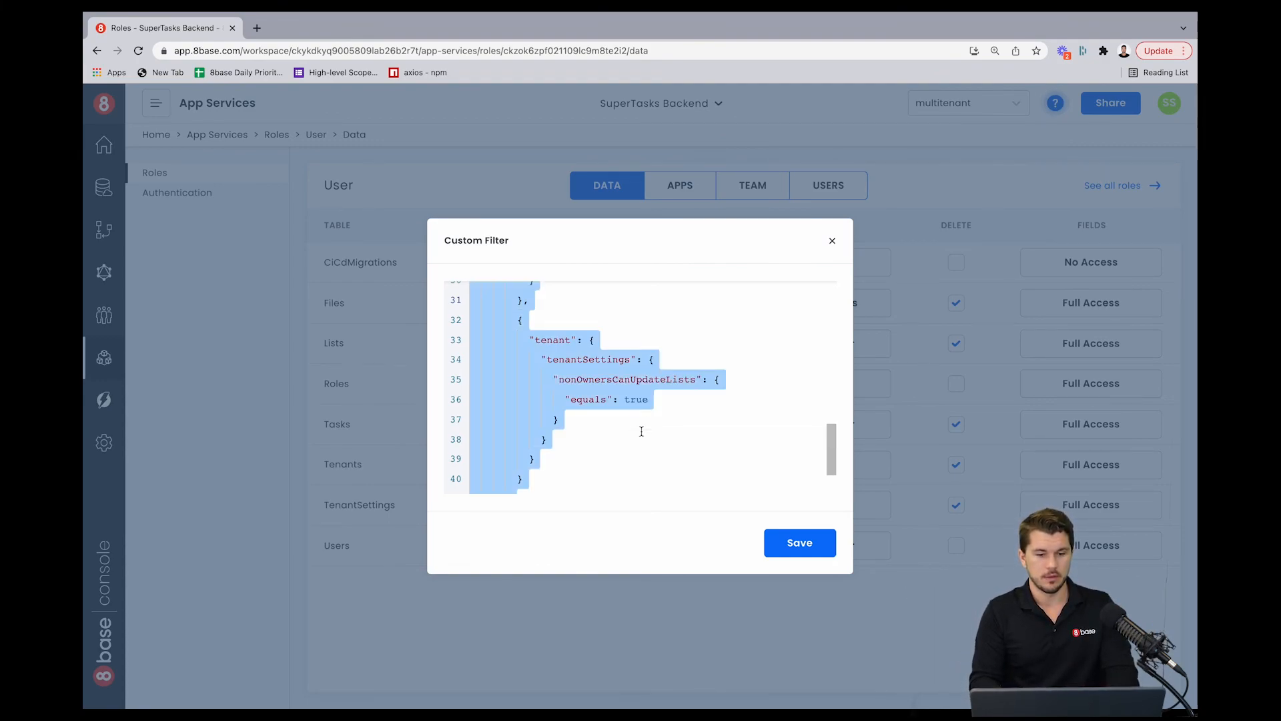
left_click(806, 540)
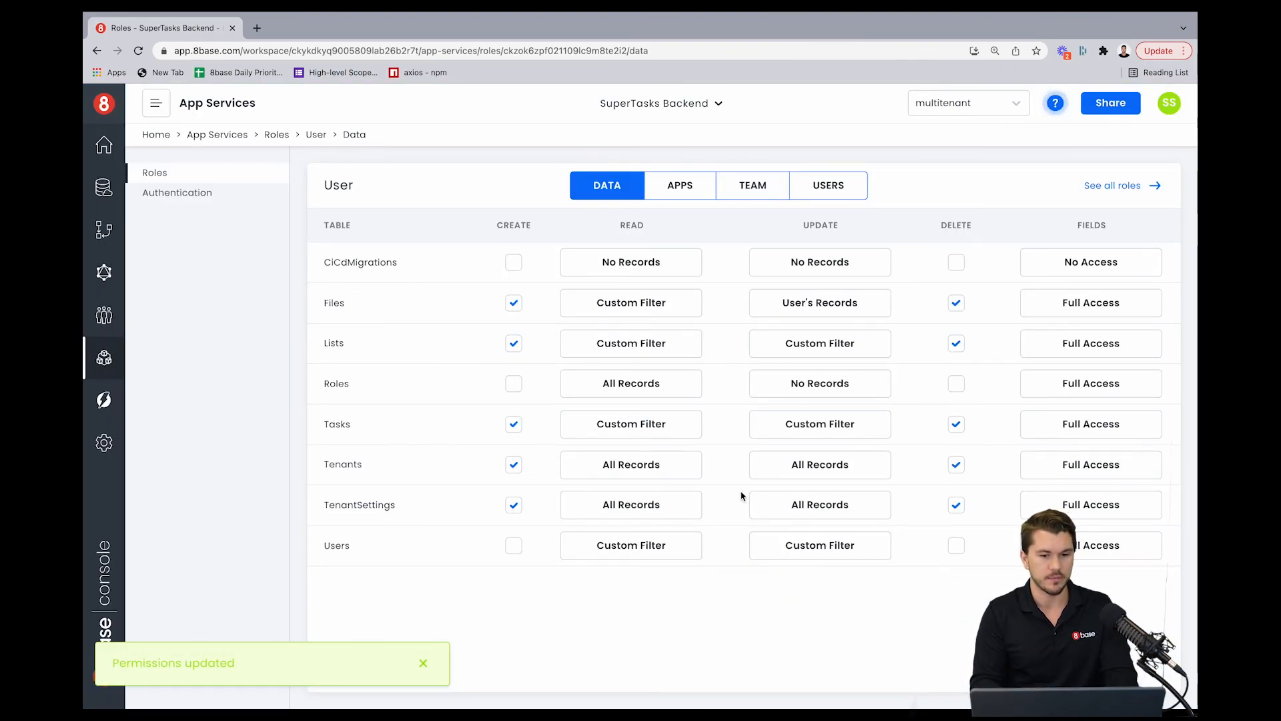
Step: Open the Tasks update permission's custom filter and examine its existing list tenant users condition
left_click(820, 432)
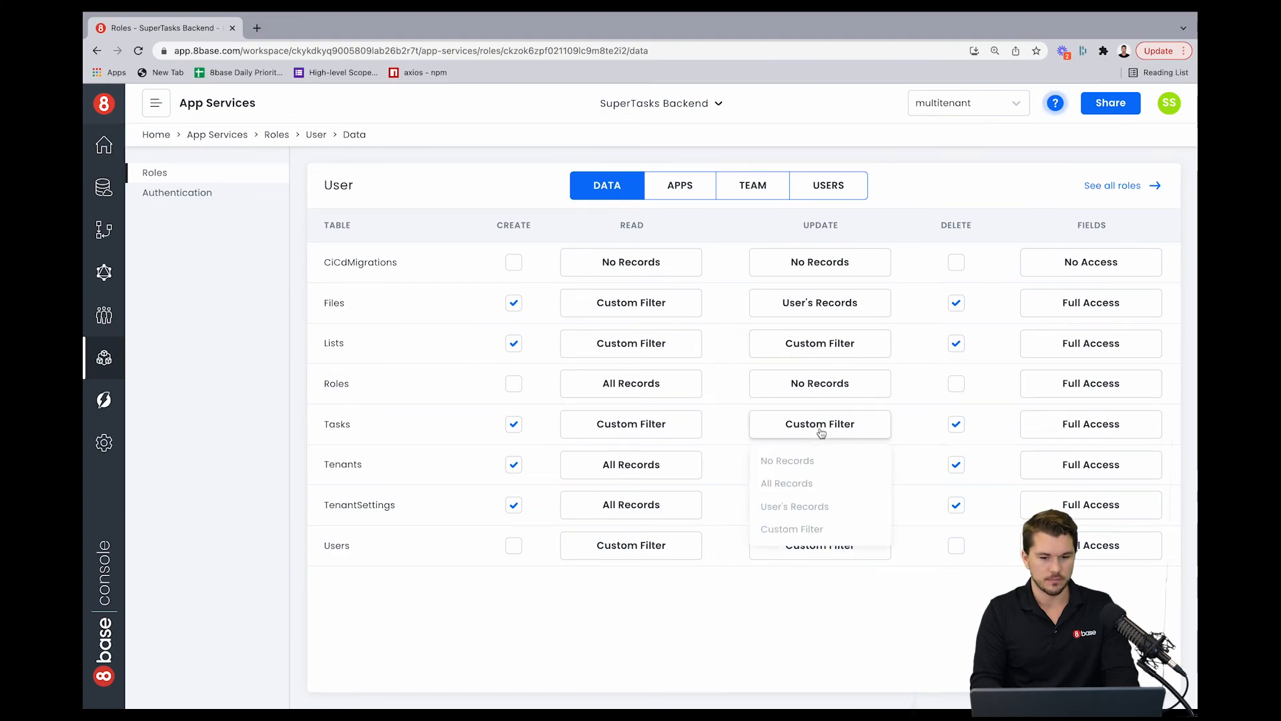
left_click(784, 531)
scroll(615, 377, "down", 2)
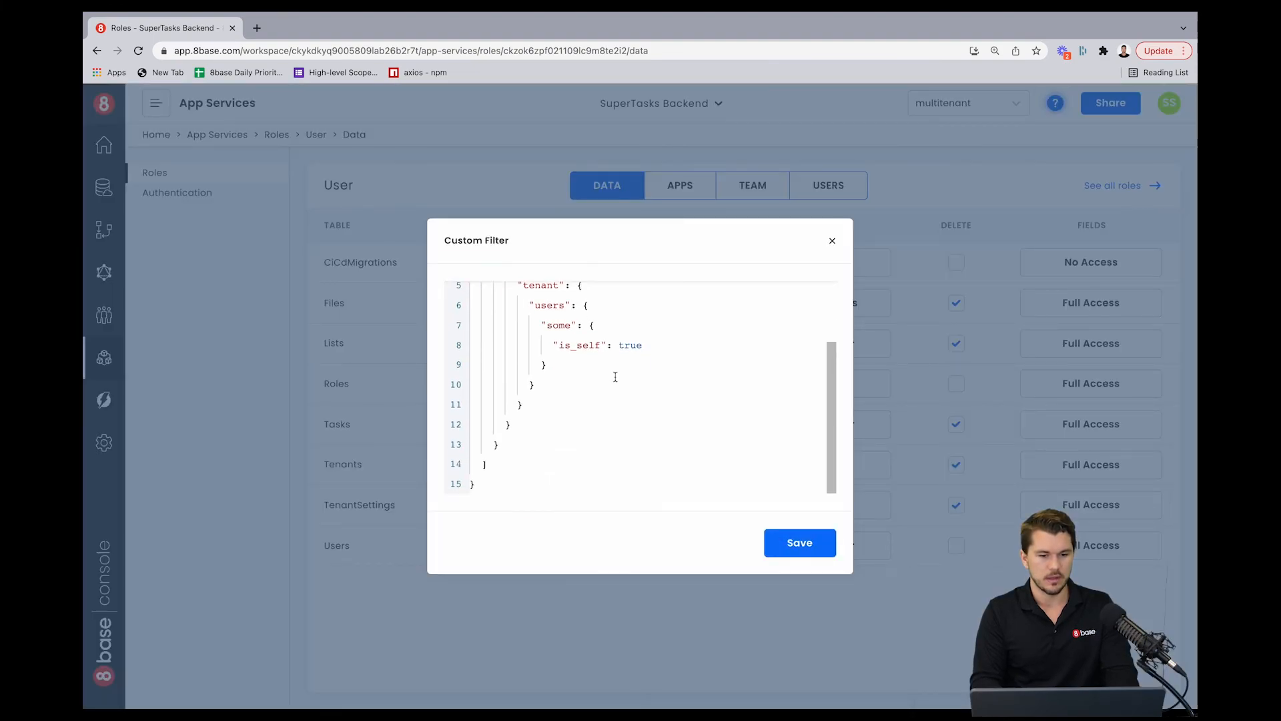
left_click_drag(475, 483, 457, 289)
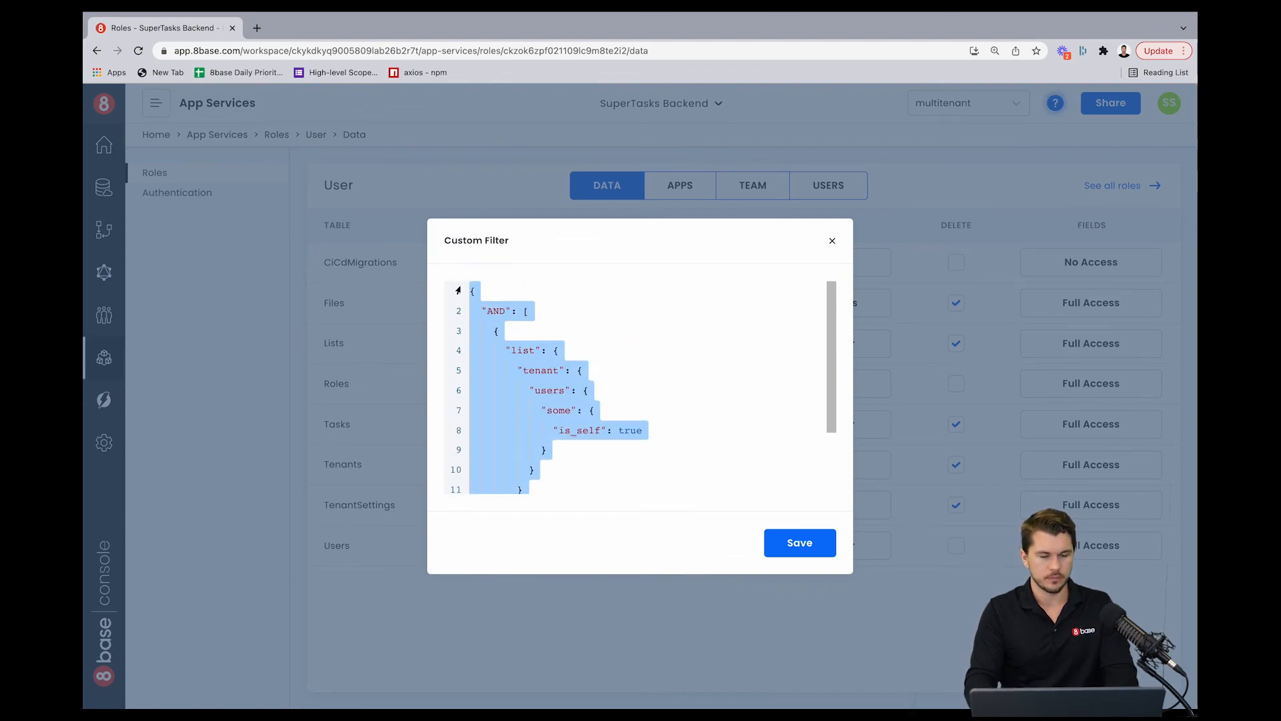
left_click(595, 348)
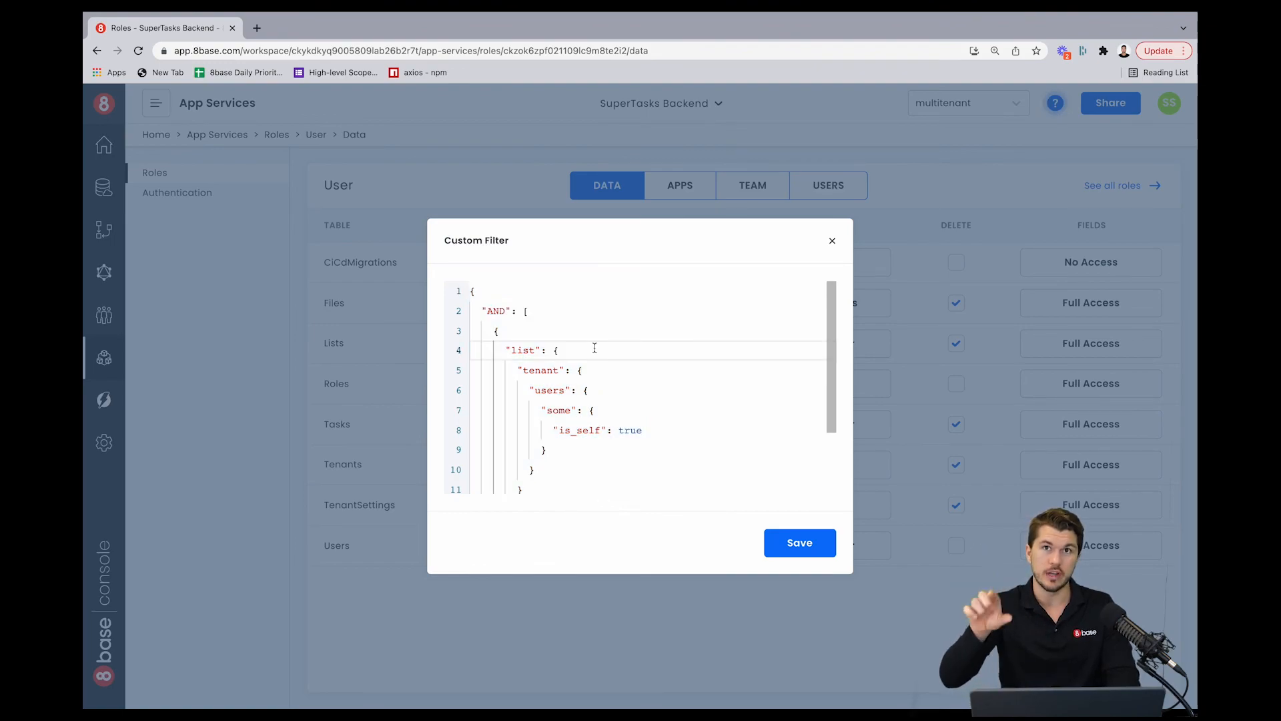
scroll(574, 347, "down", 3)
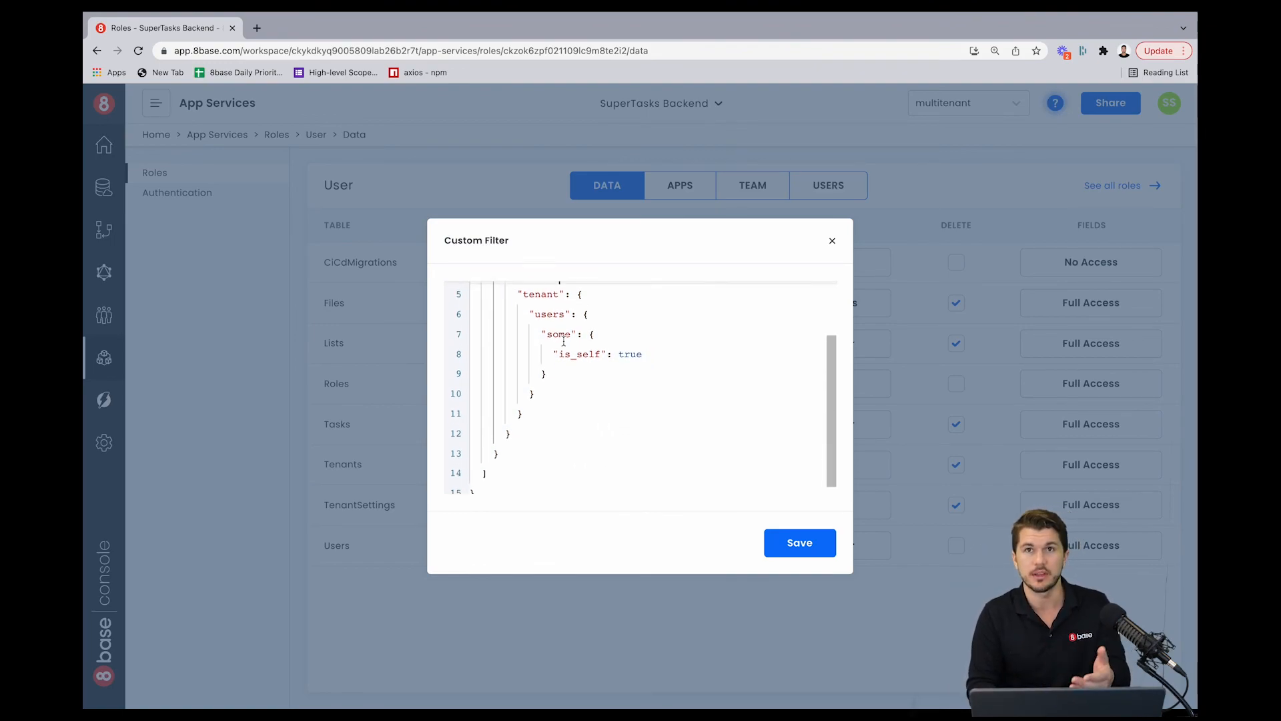
scroll(567, 367, "up", 3)
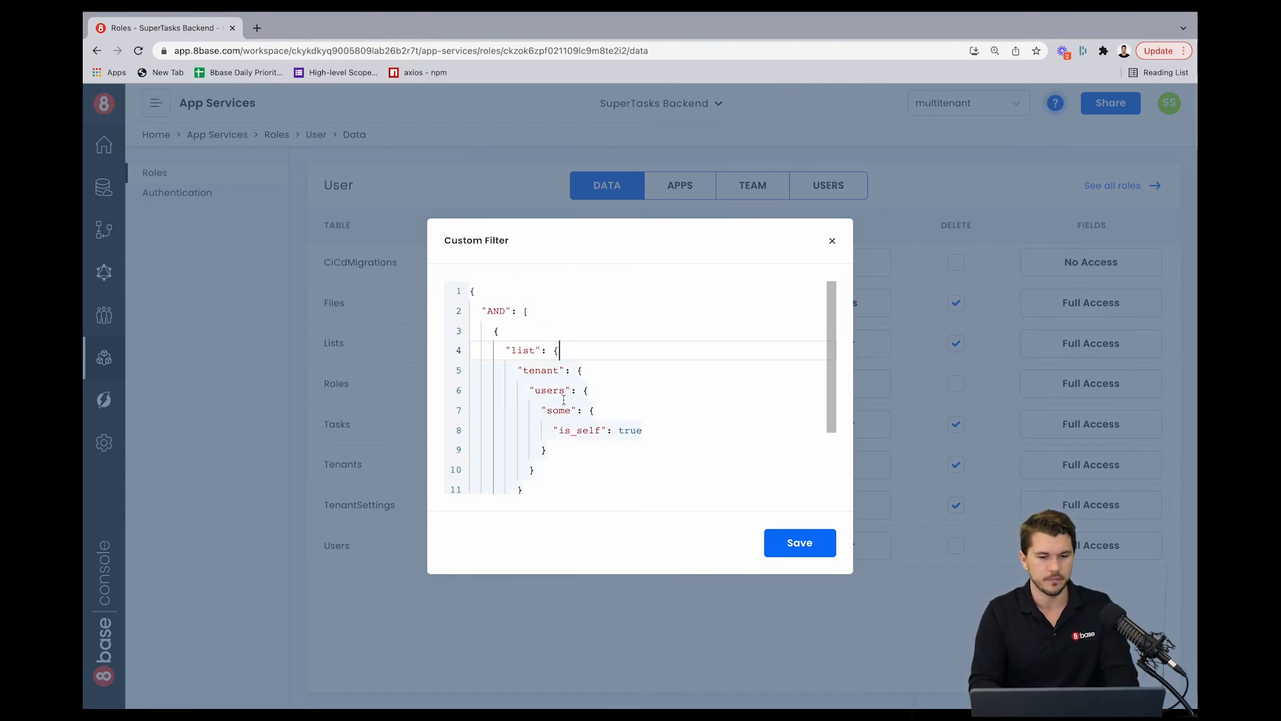
scroll(563, 399, "down", 1)
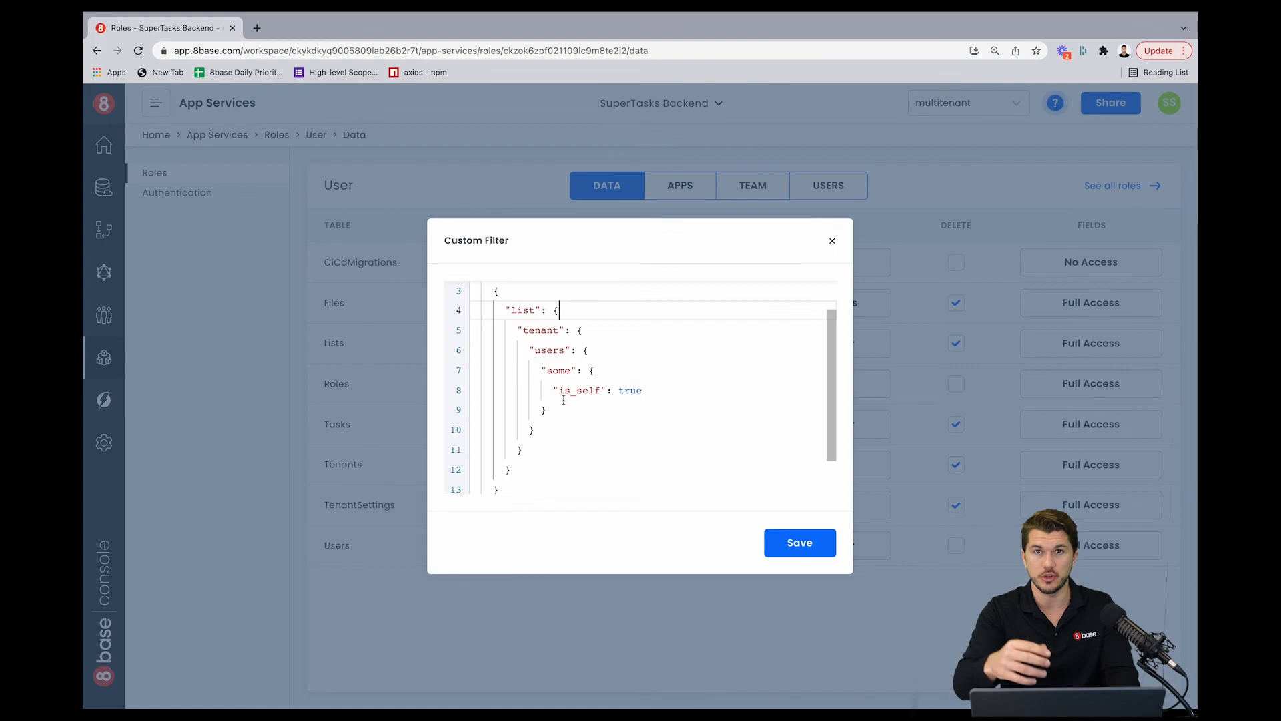
scroll(564, 399, "up", 1)
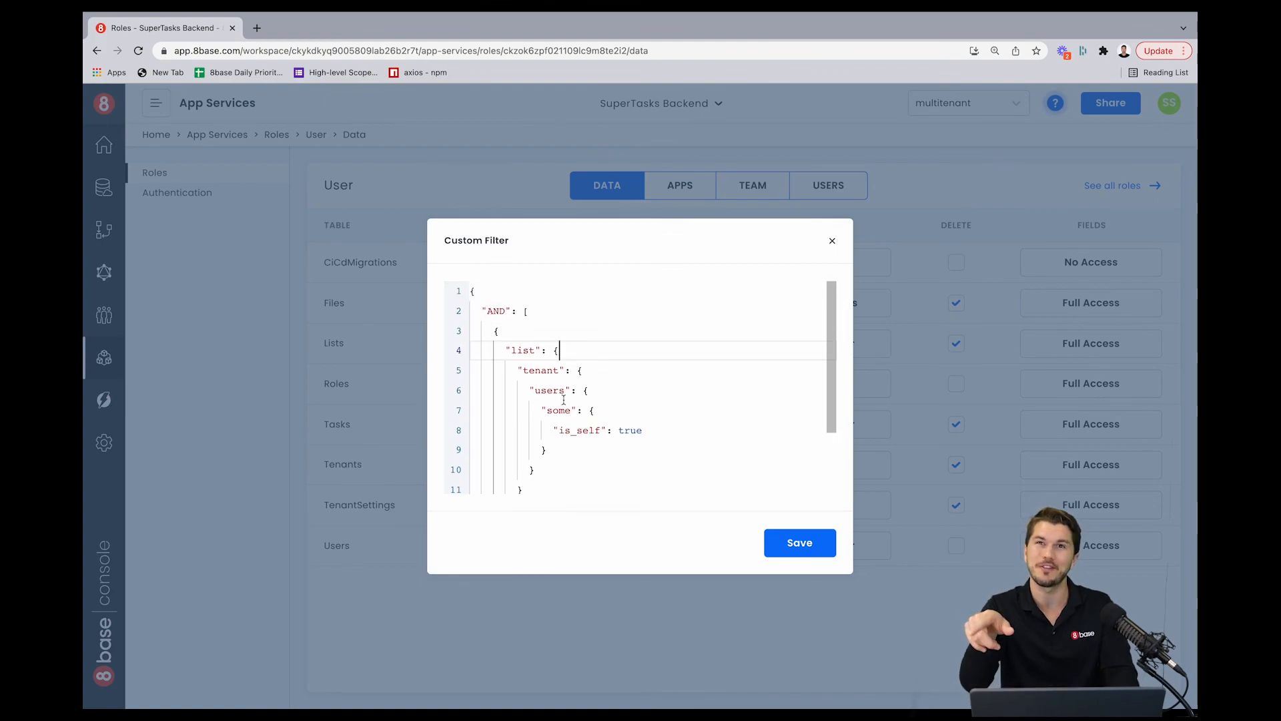
scroll(564, 399, "down", 2)
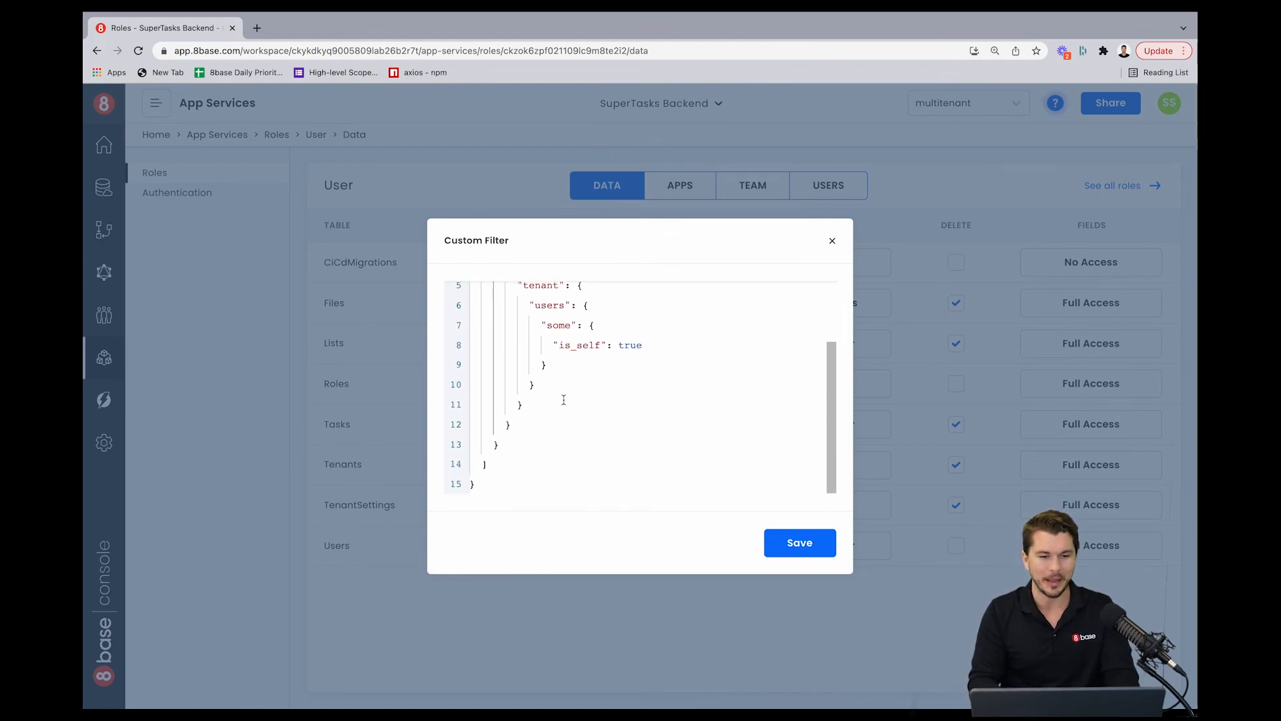
Step: Append an AND condition requiring list tenant tenantSettings nonListOwnersCanUpdateTasks to equal true, and save the filter
left_click(512, 441)
type(",")
key("Return")
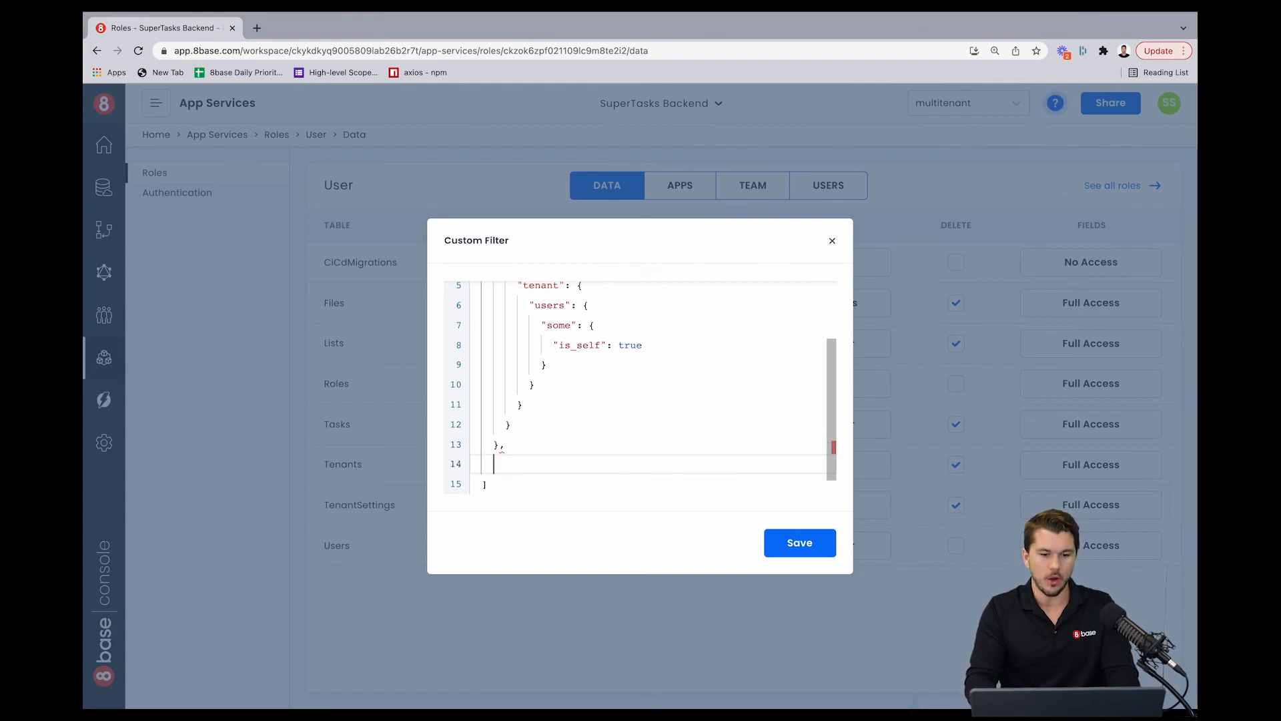
type("{")
key("Return")
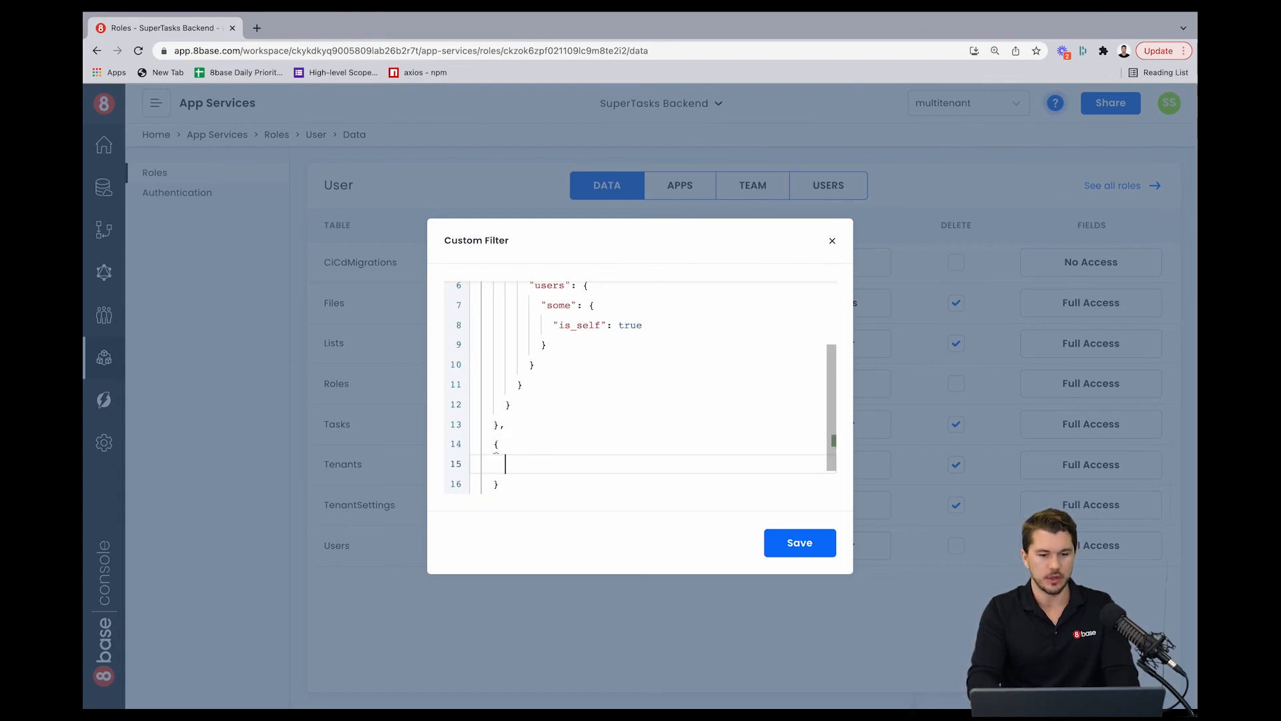
type("\"list\": {")
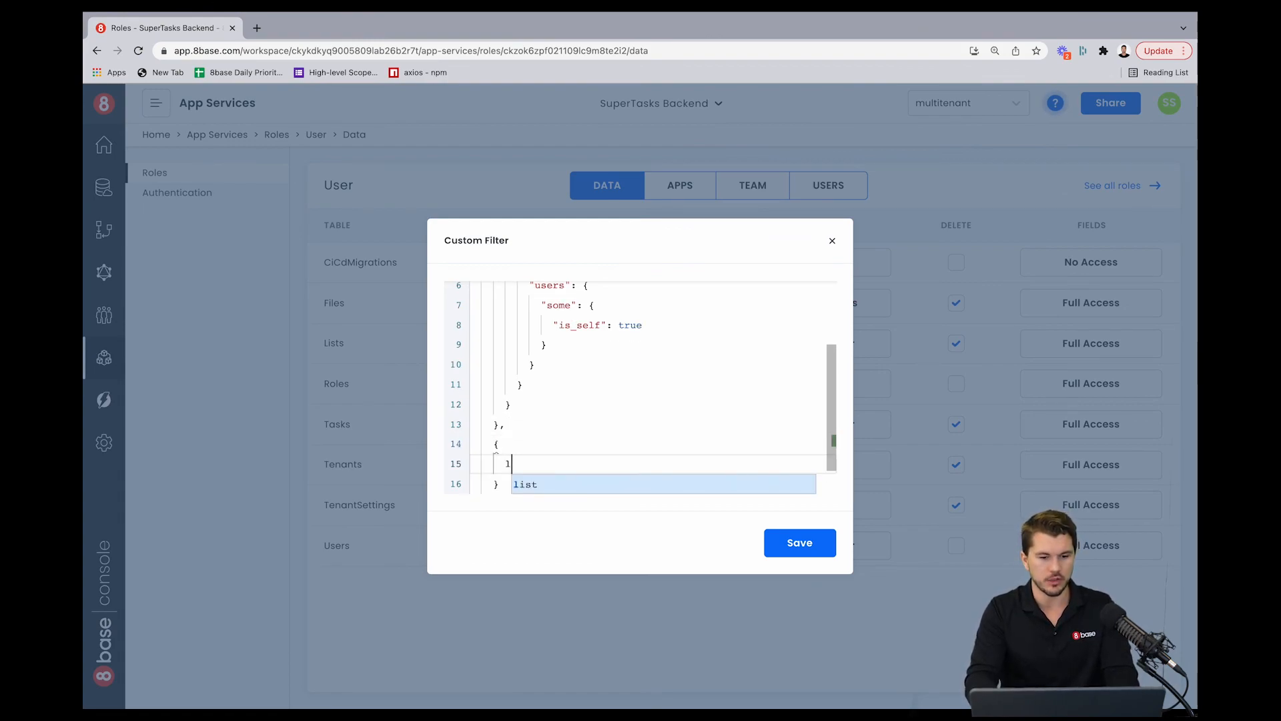
key("Return")
type("\"tenant\": {")
key("Return")
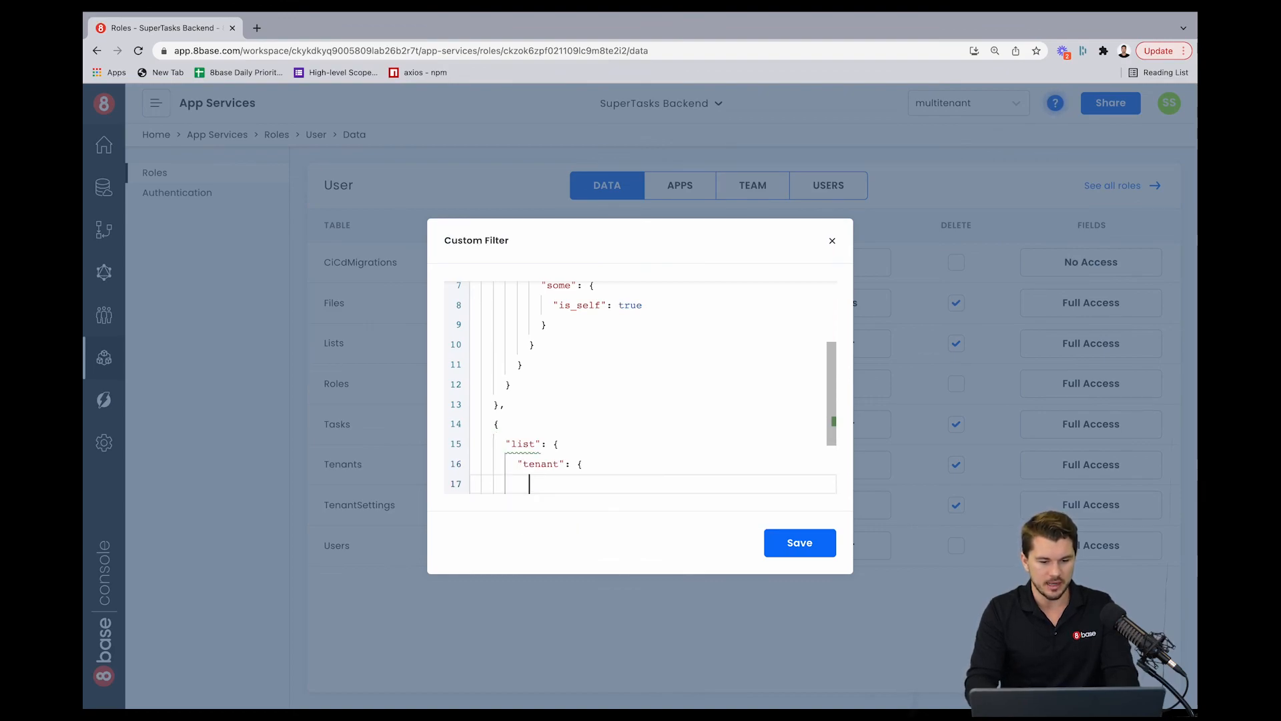
type("ten")
key("Return")
key("Return")
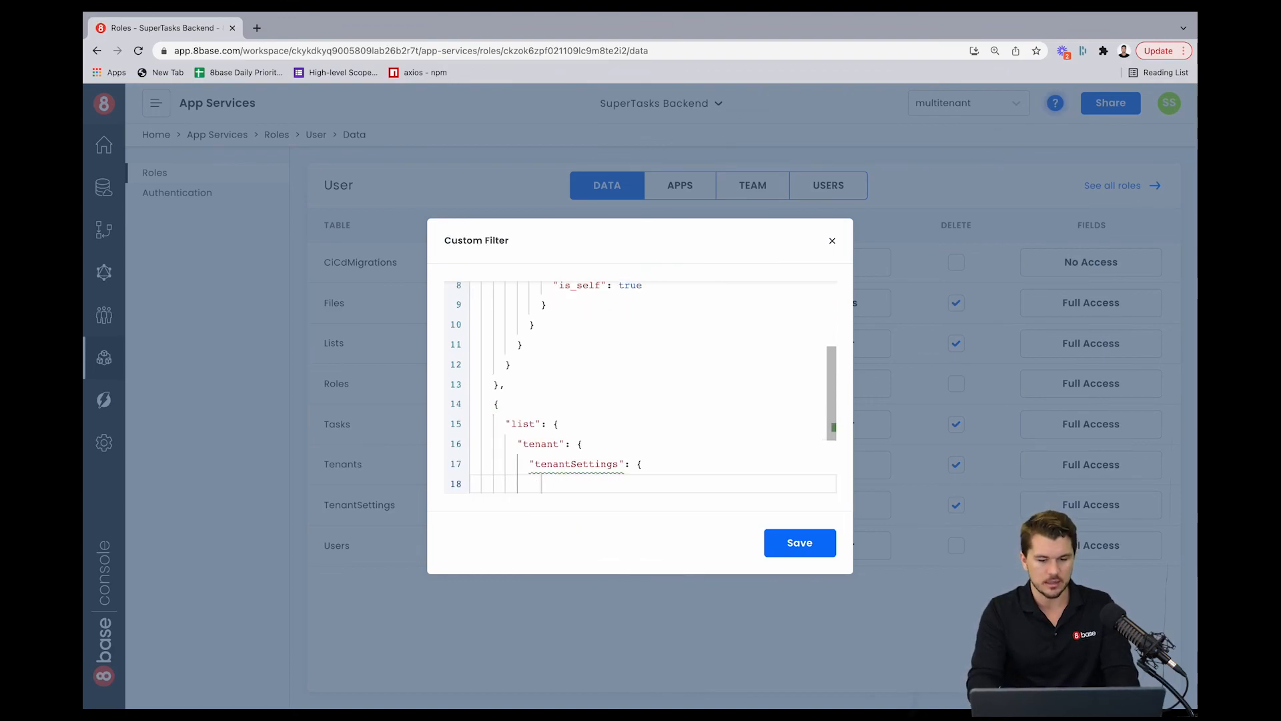
type("n")
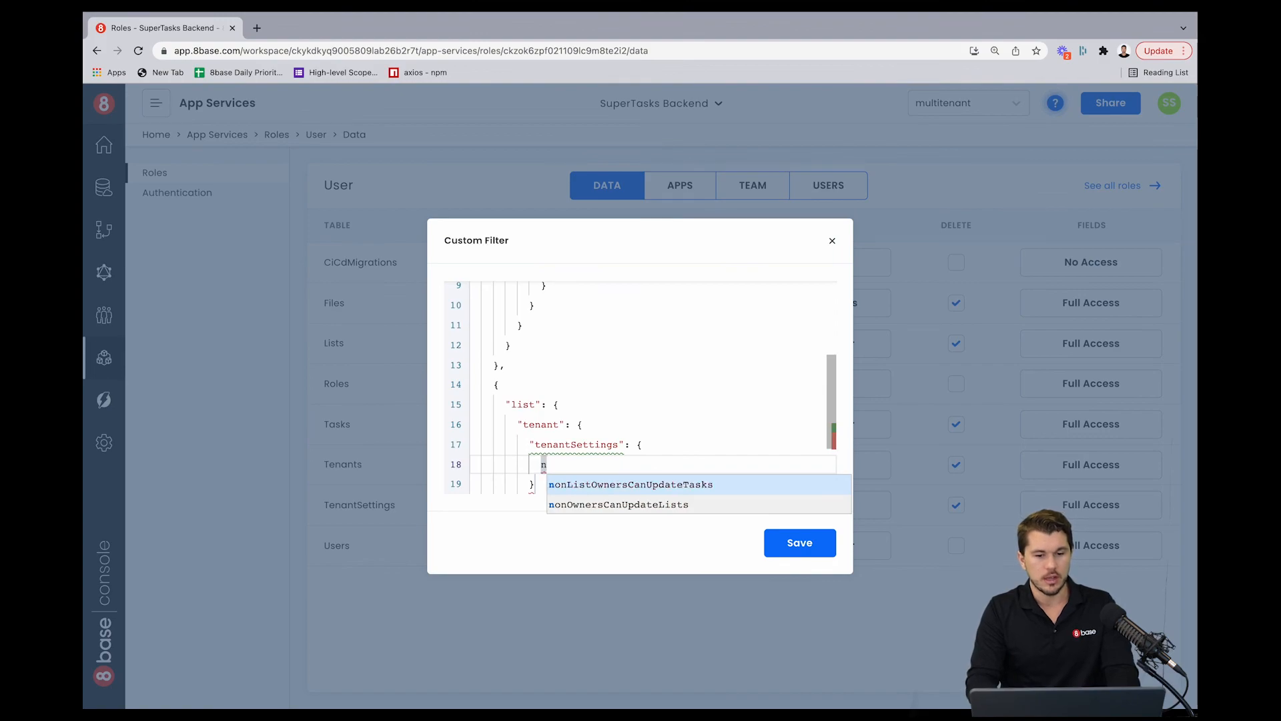
key("Return")
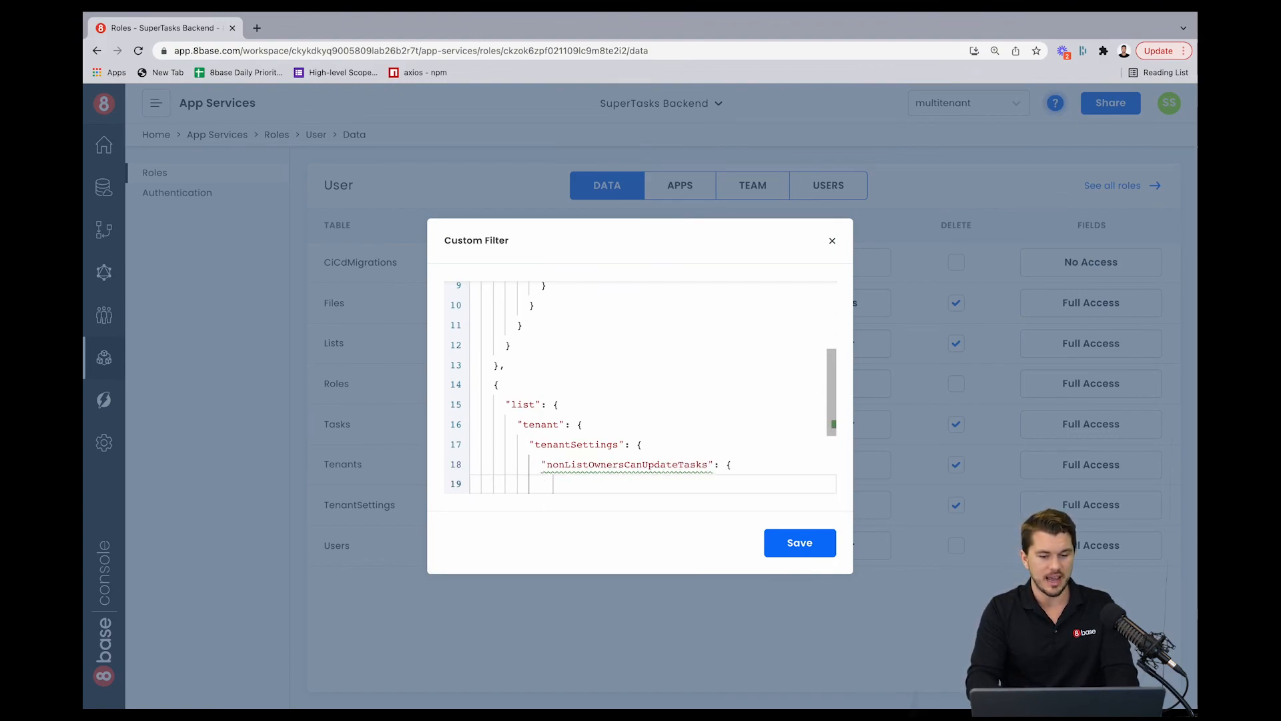
key("Return")
type("e")
key("Return")
type("true")
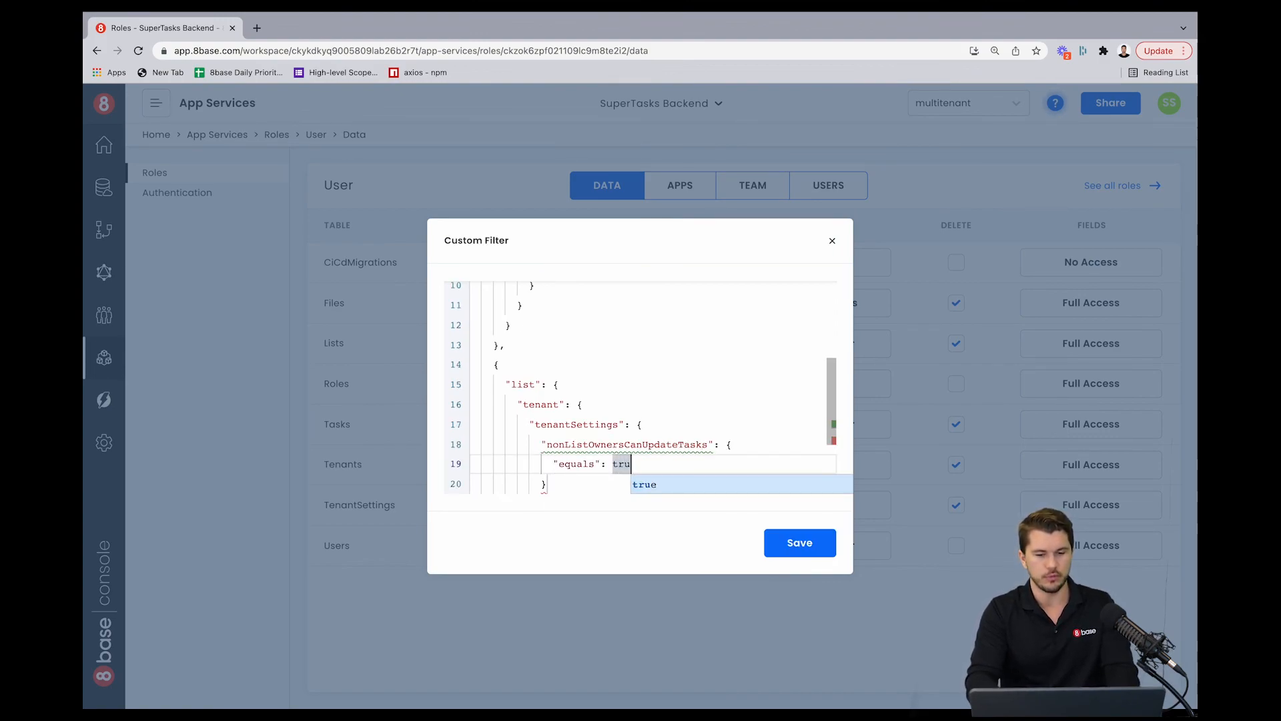
left_click(570, 402)
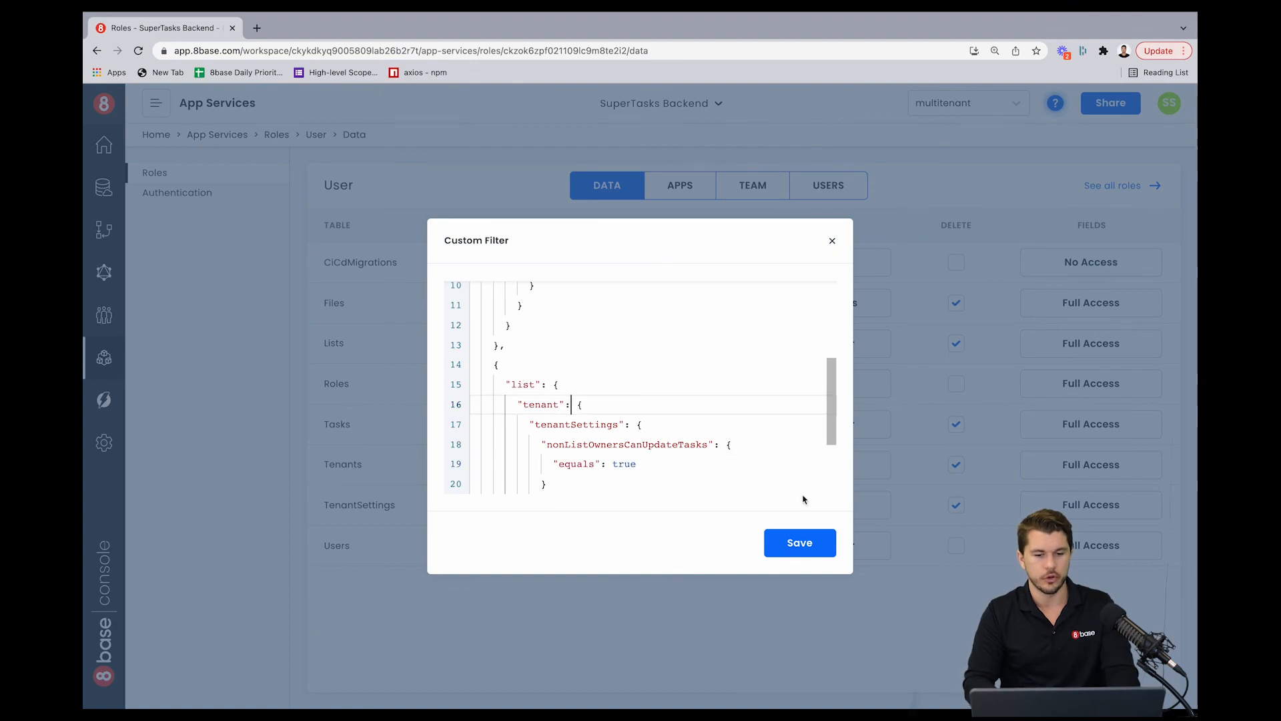
left_click(815, 545)
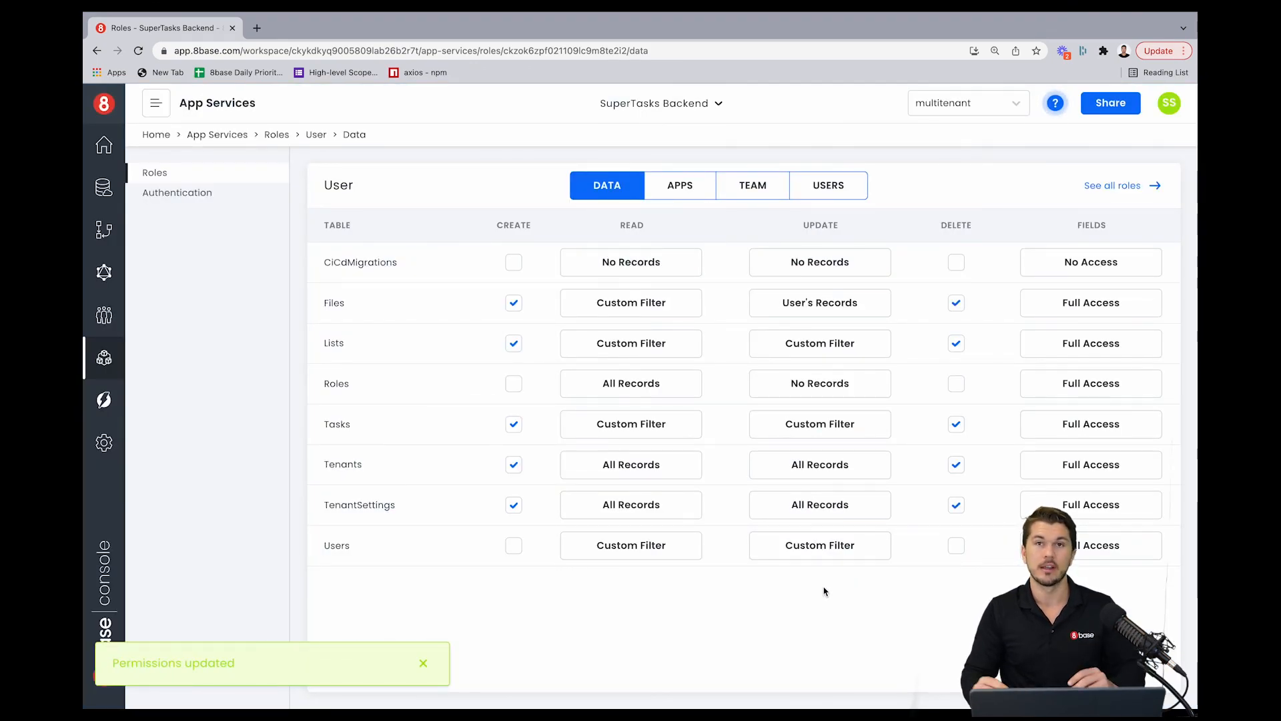